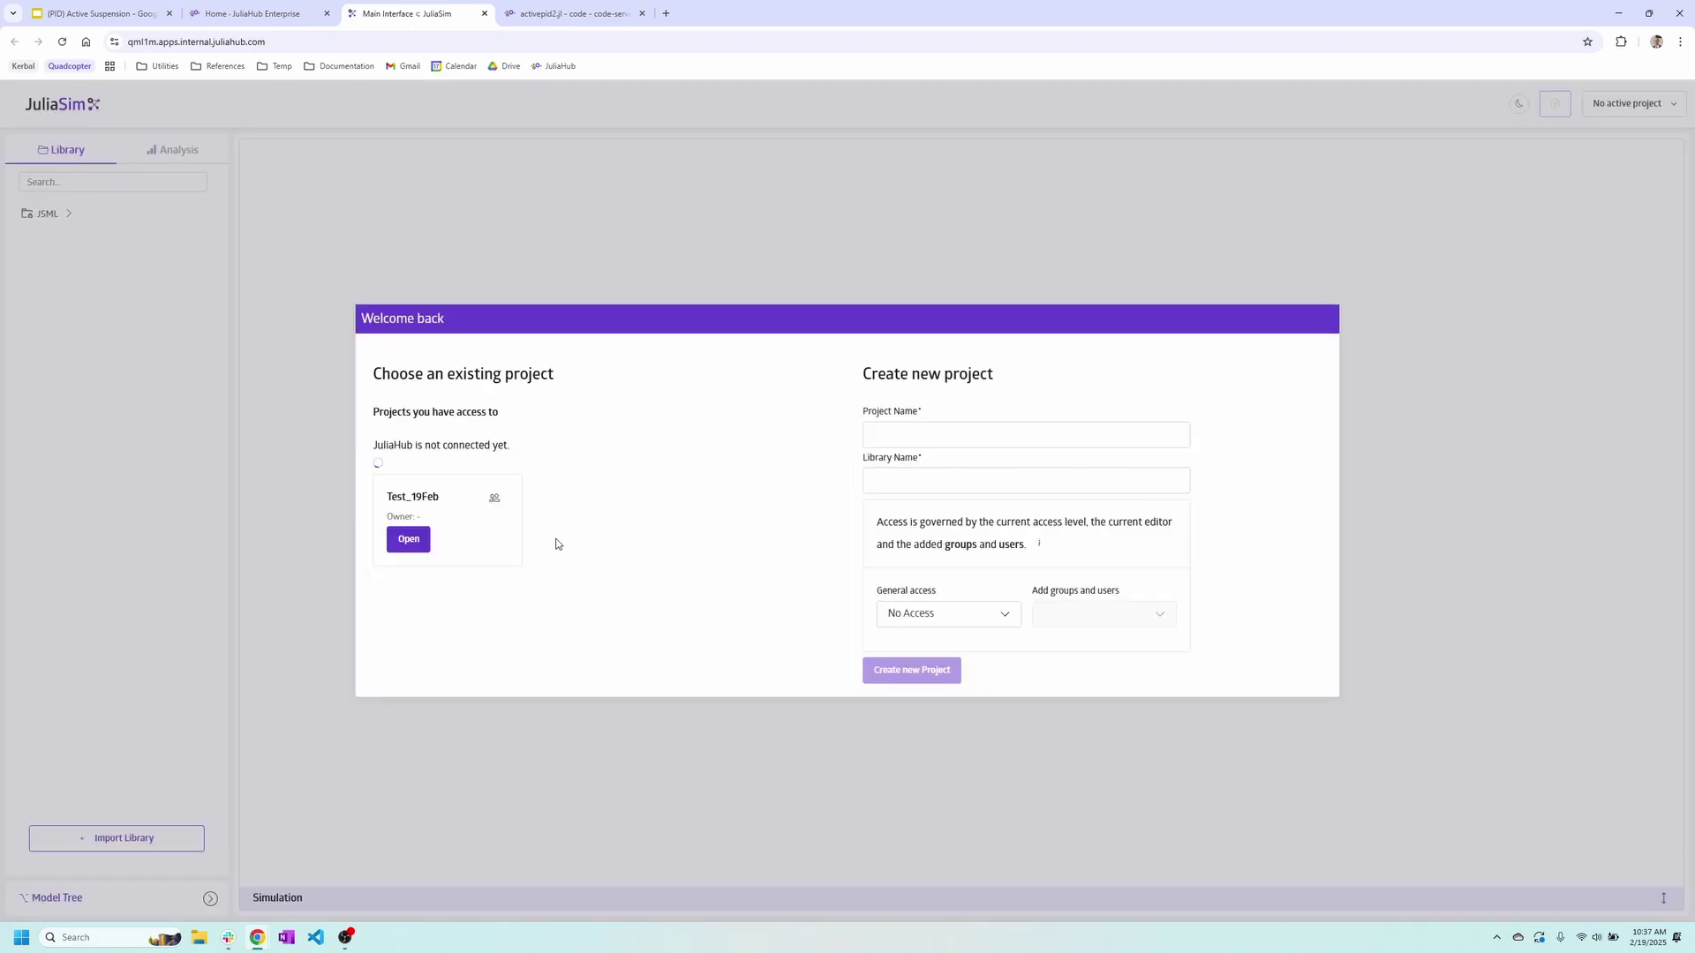
Create a new project named Demo with a library named Demo
key("ctrl+plus")
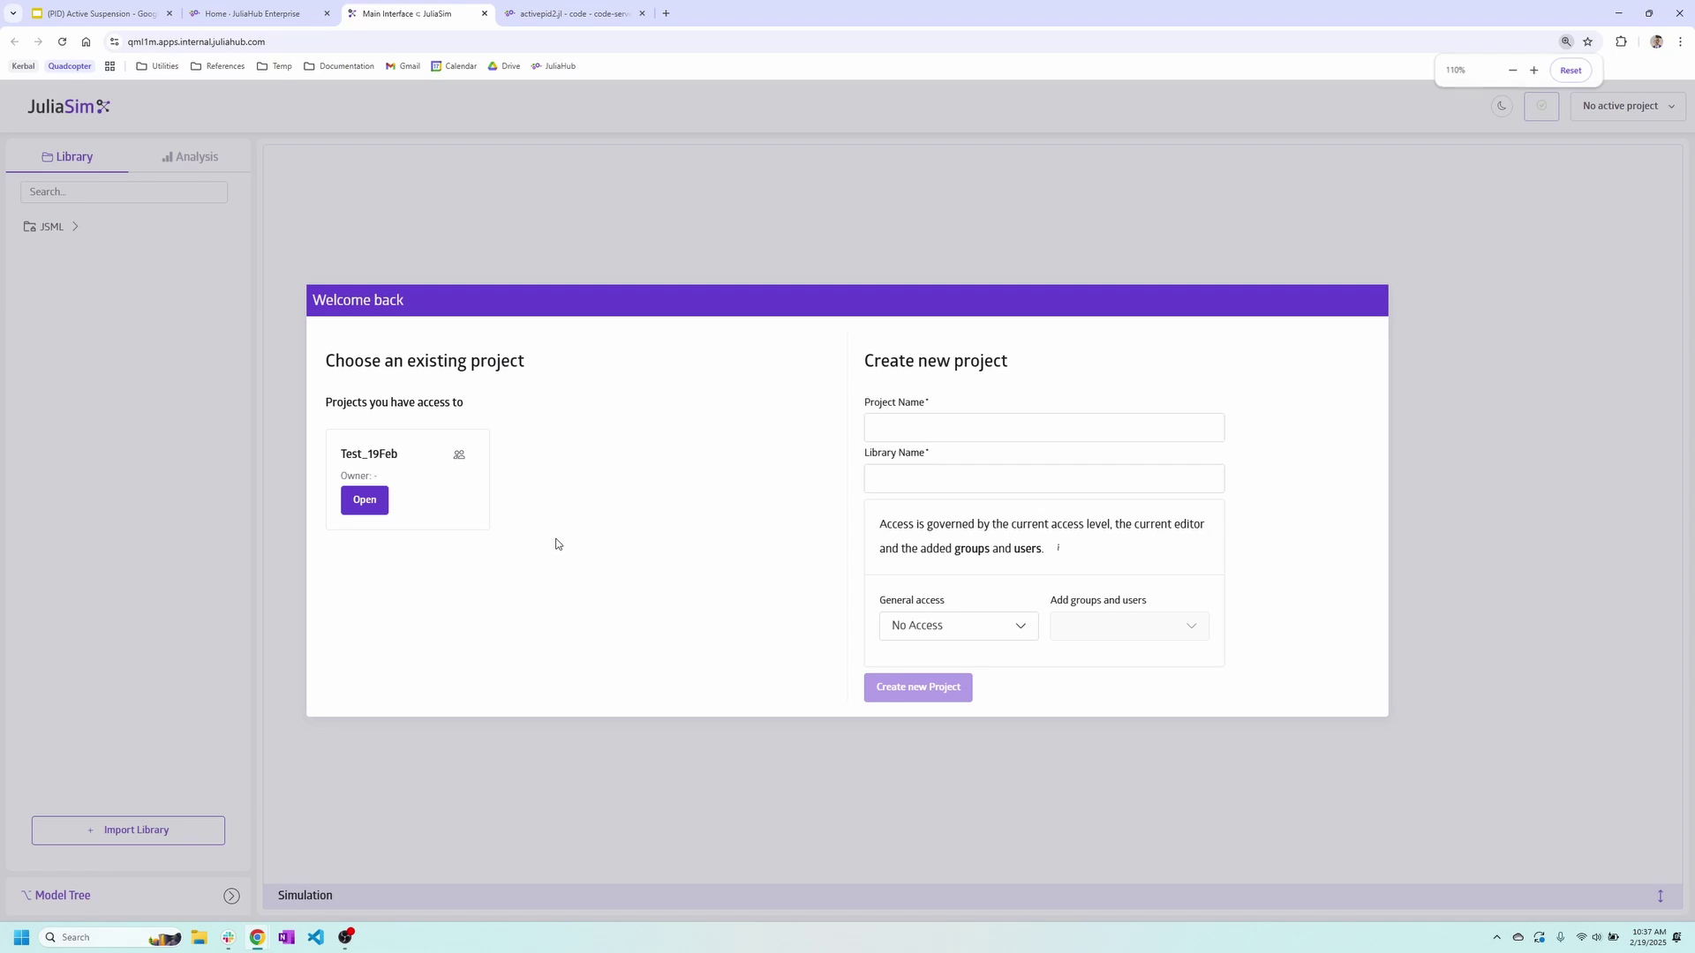
key("ctrl+plus")
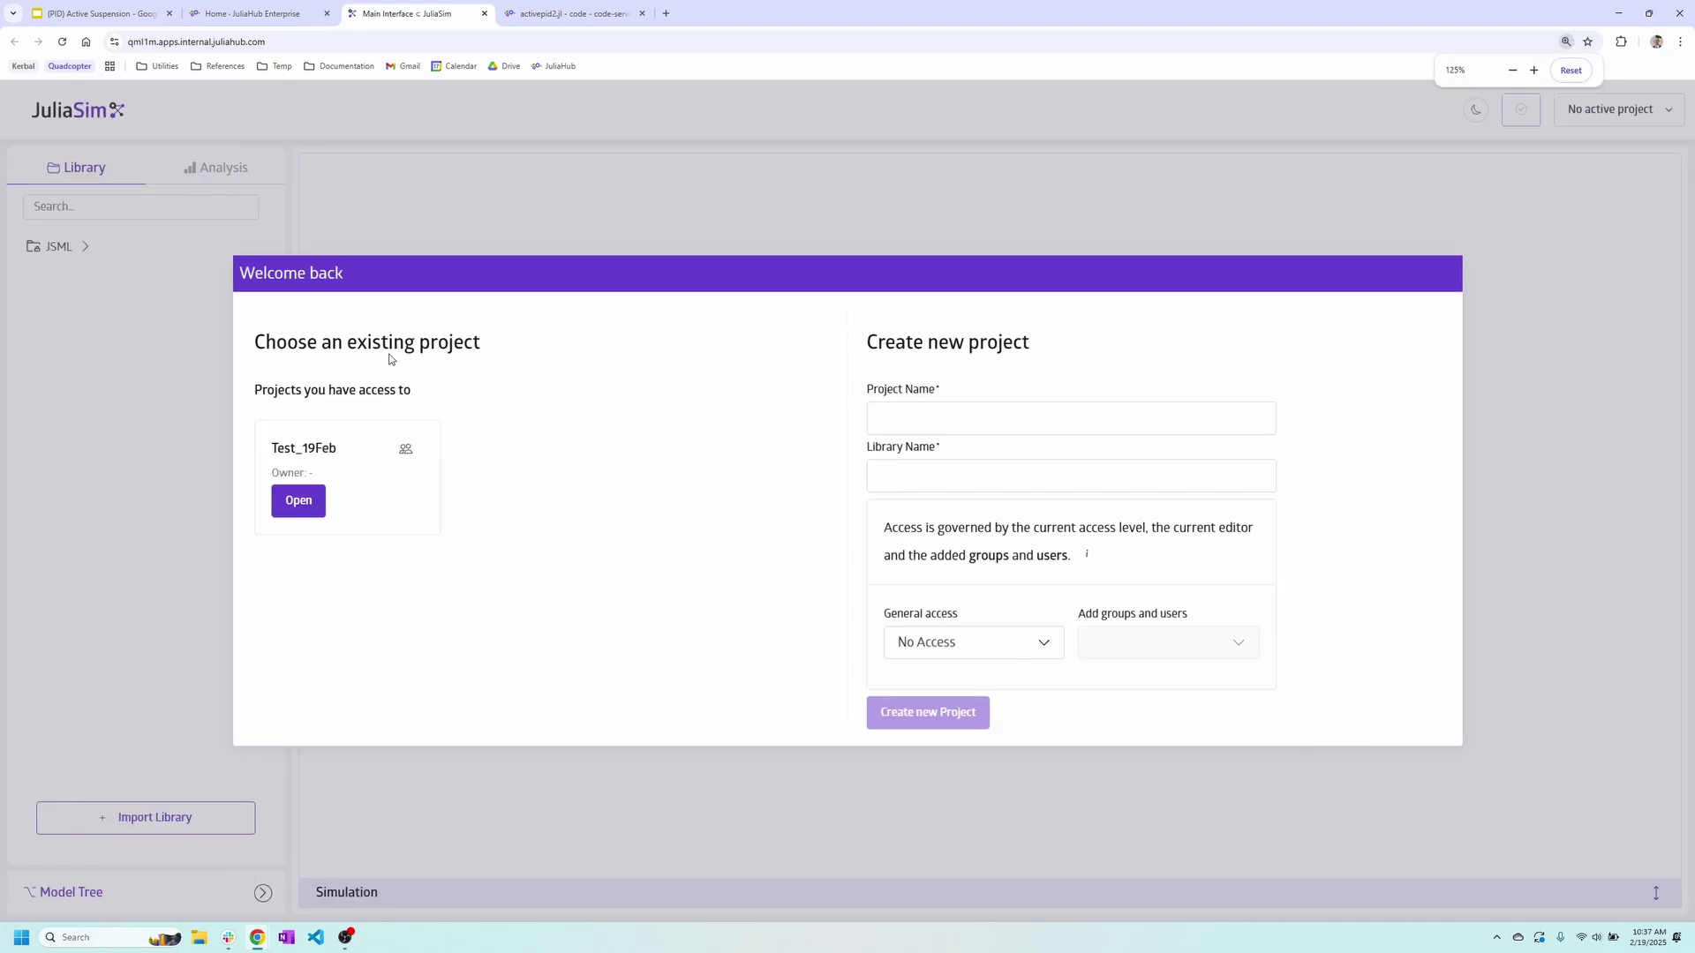
left_click(1013, 424)
type("Demo")
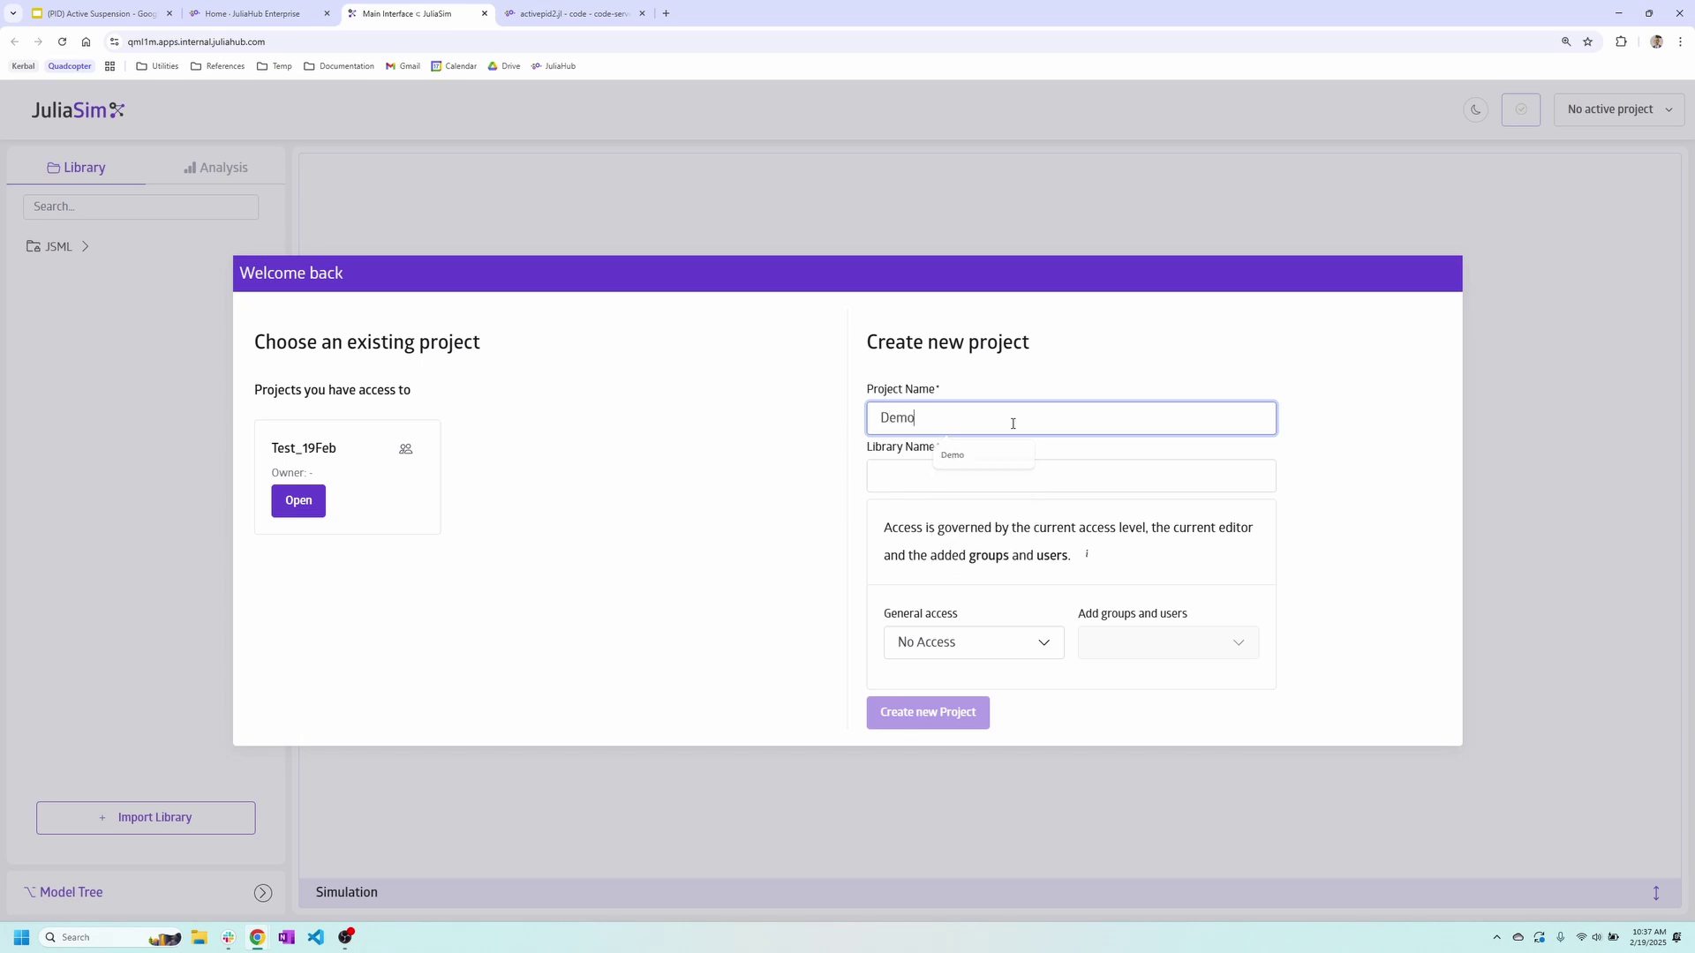
key("Return")
type("Demo")
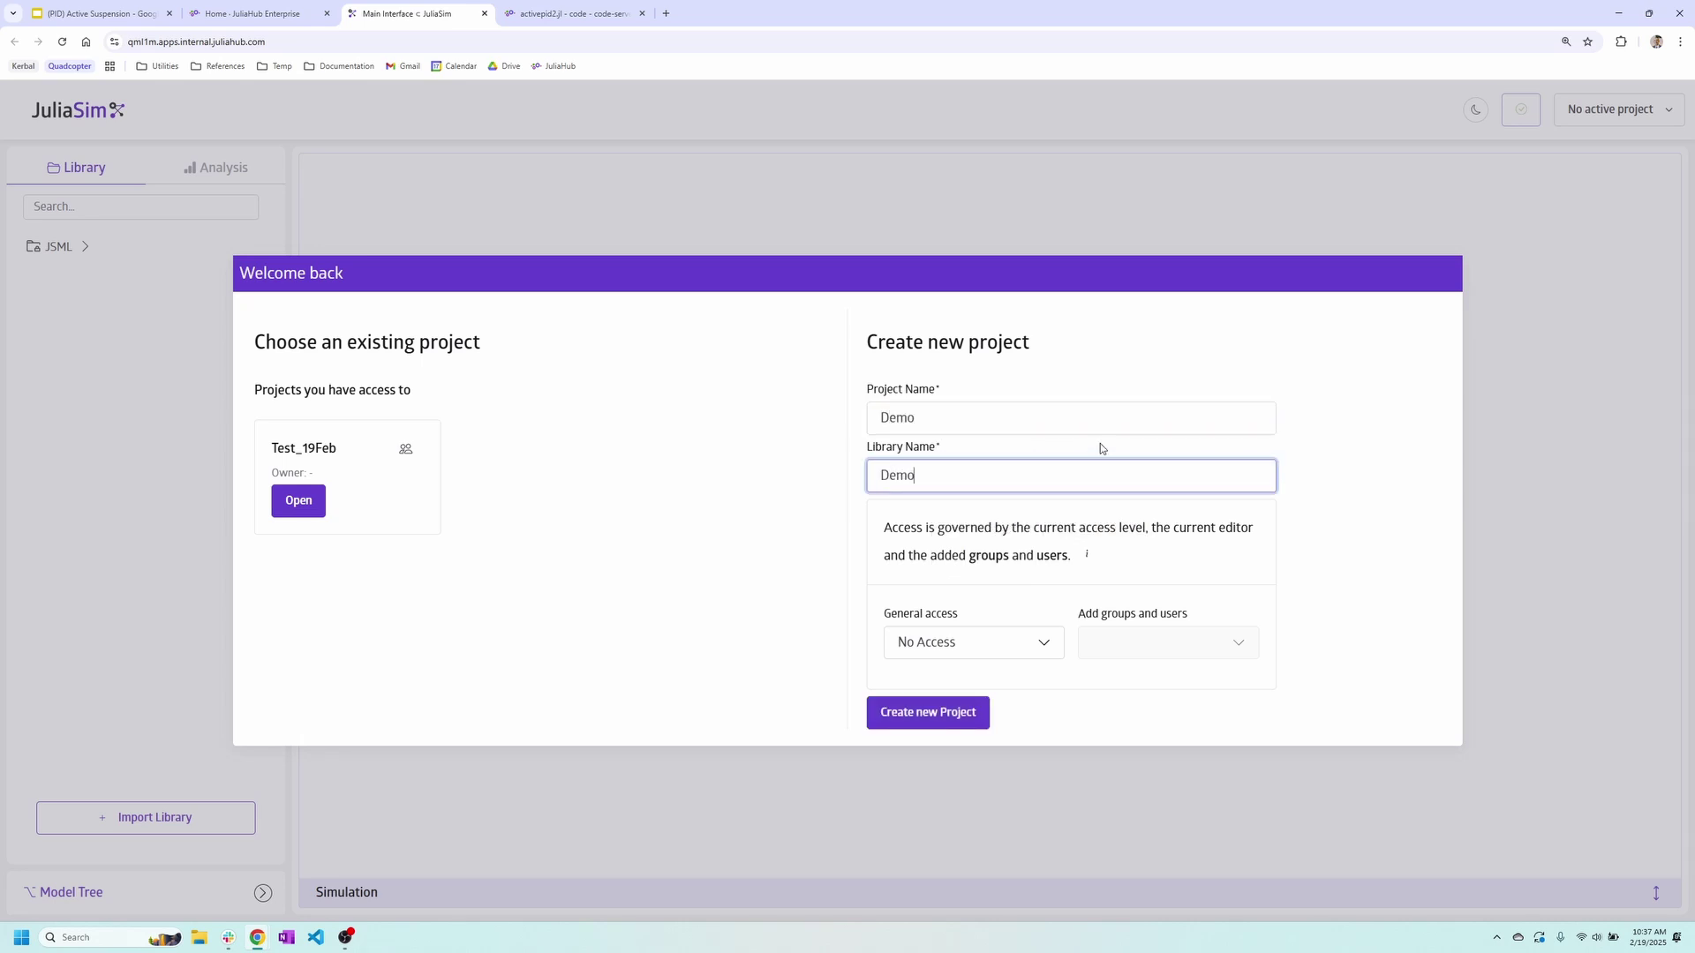
left_click(934, 712)
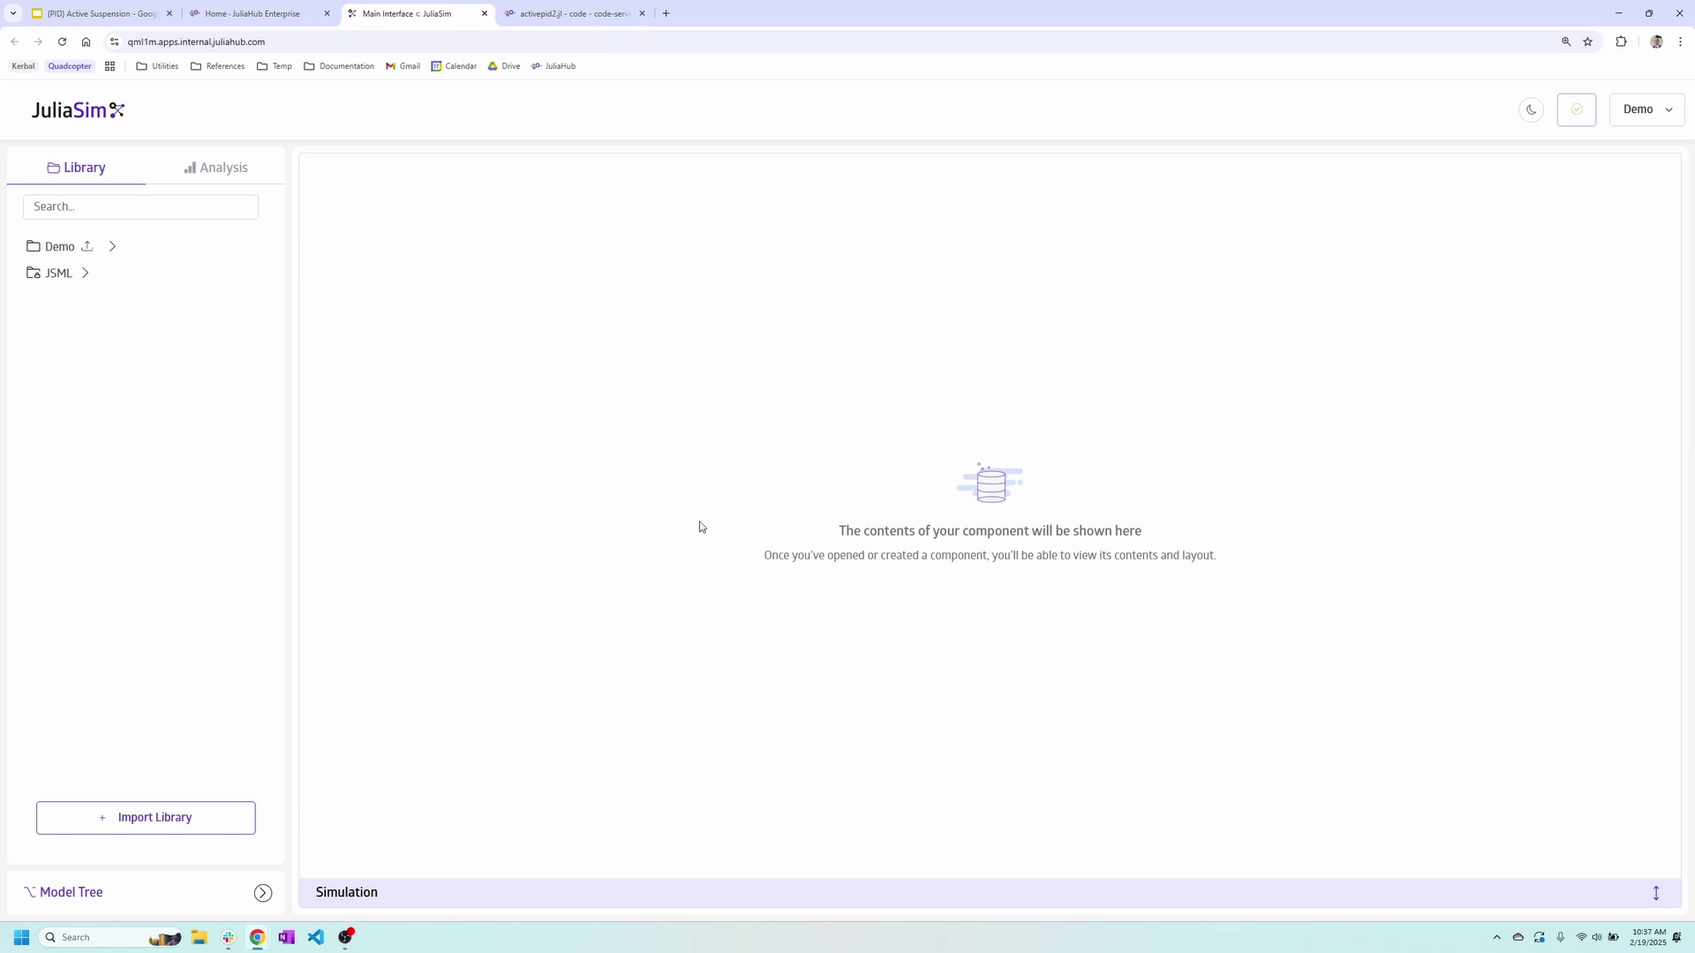
left_click(798, 892)
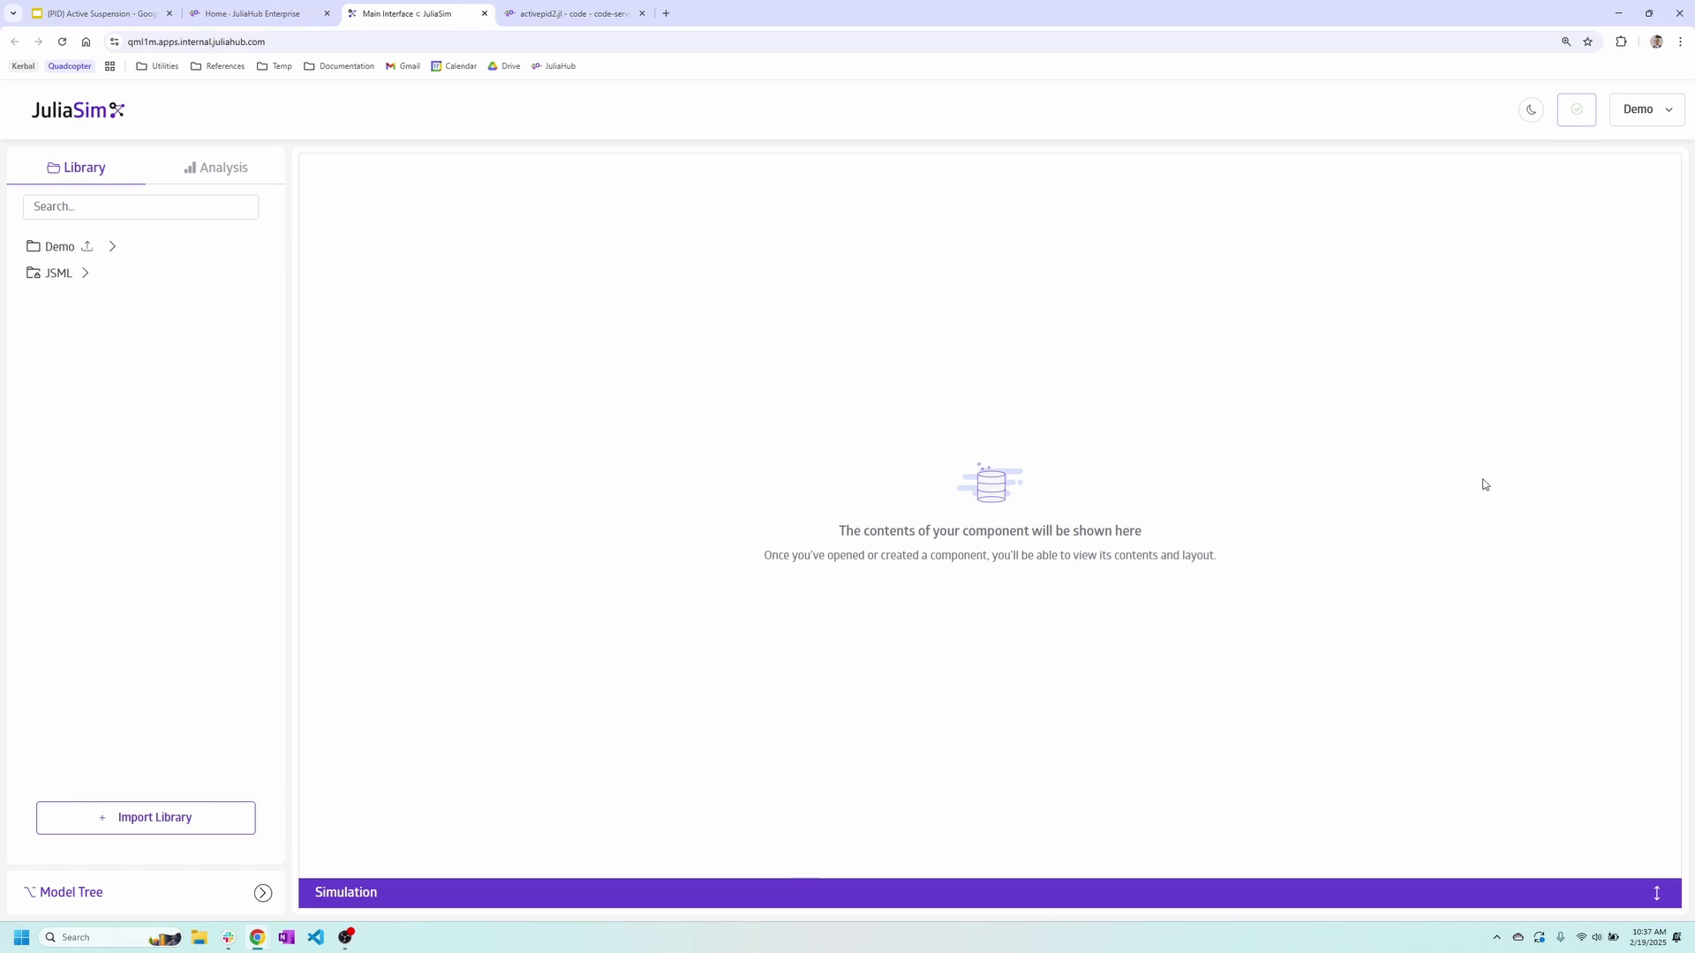
mouse_move(1525, 261)
left_mouse_down()
mouse_move(635, 704)
mouse_move(491, 757)
mouse_move(437, 812)
left_mouse_up()
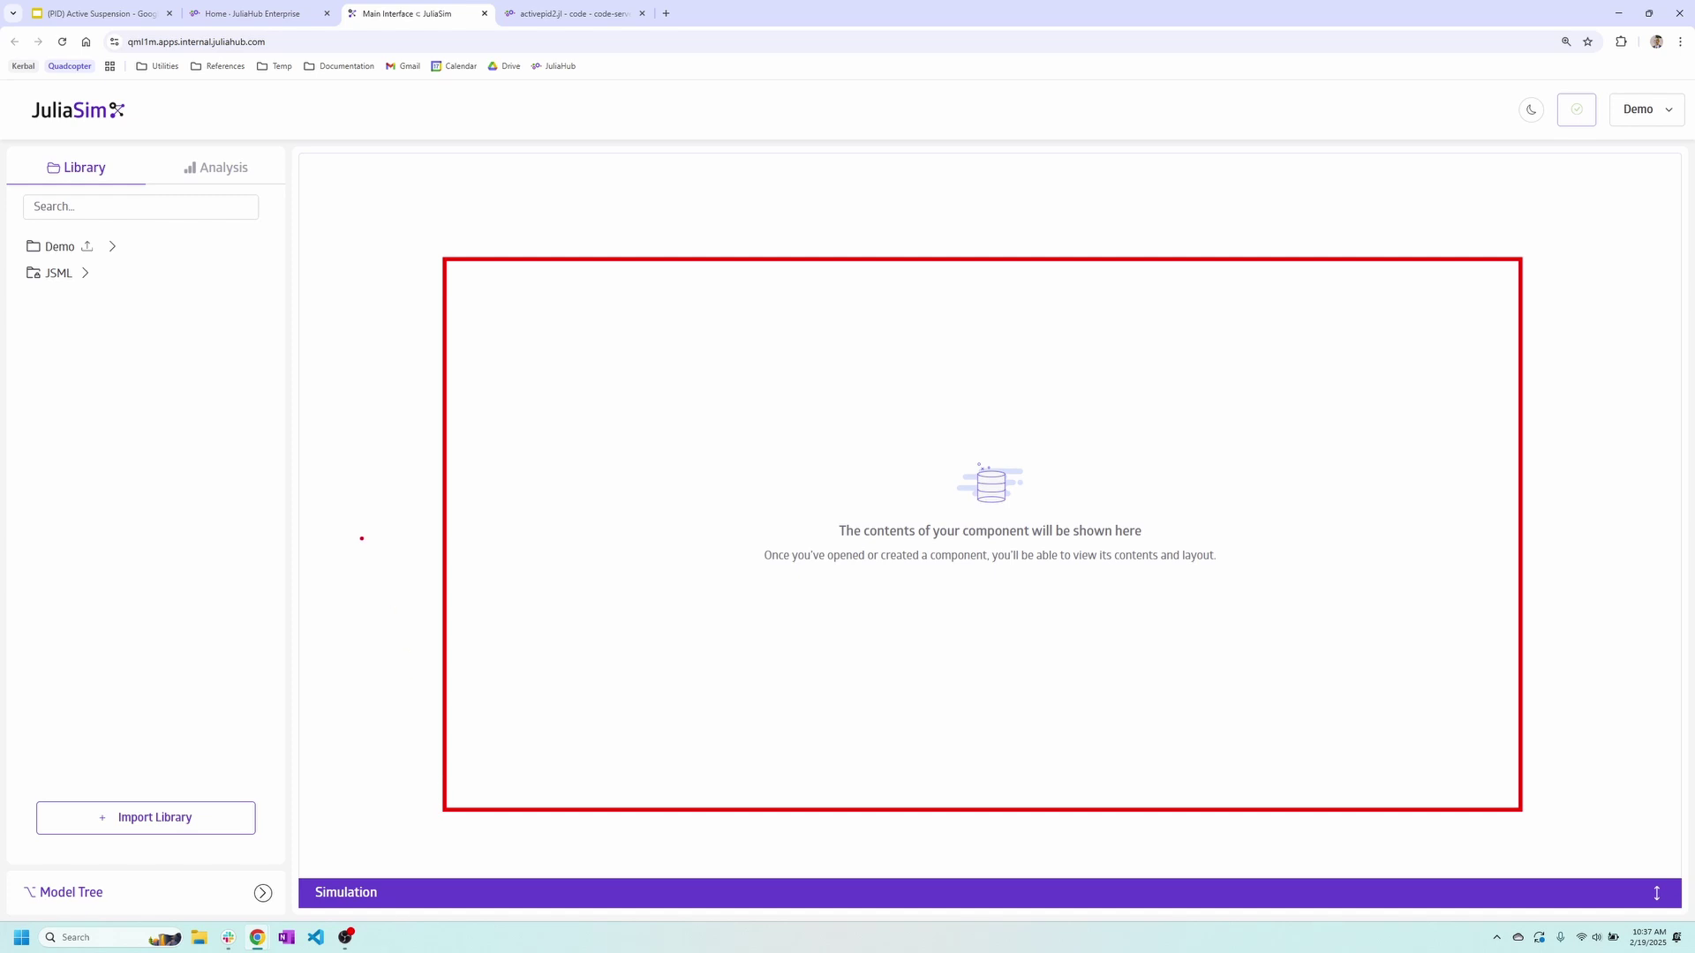
left_click_drag(403, 451, 99, 314)
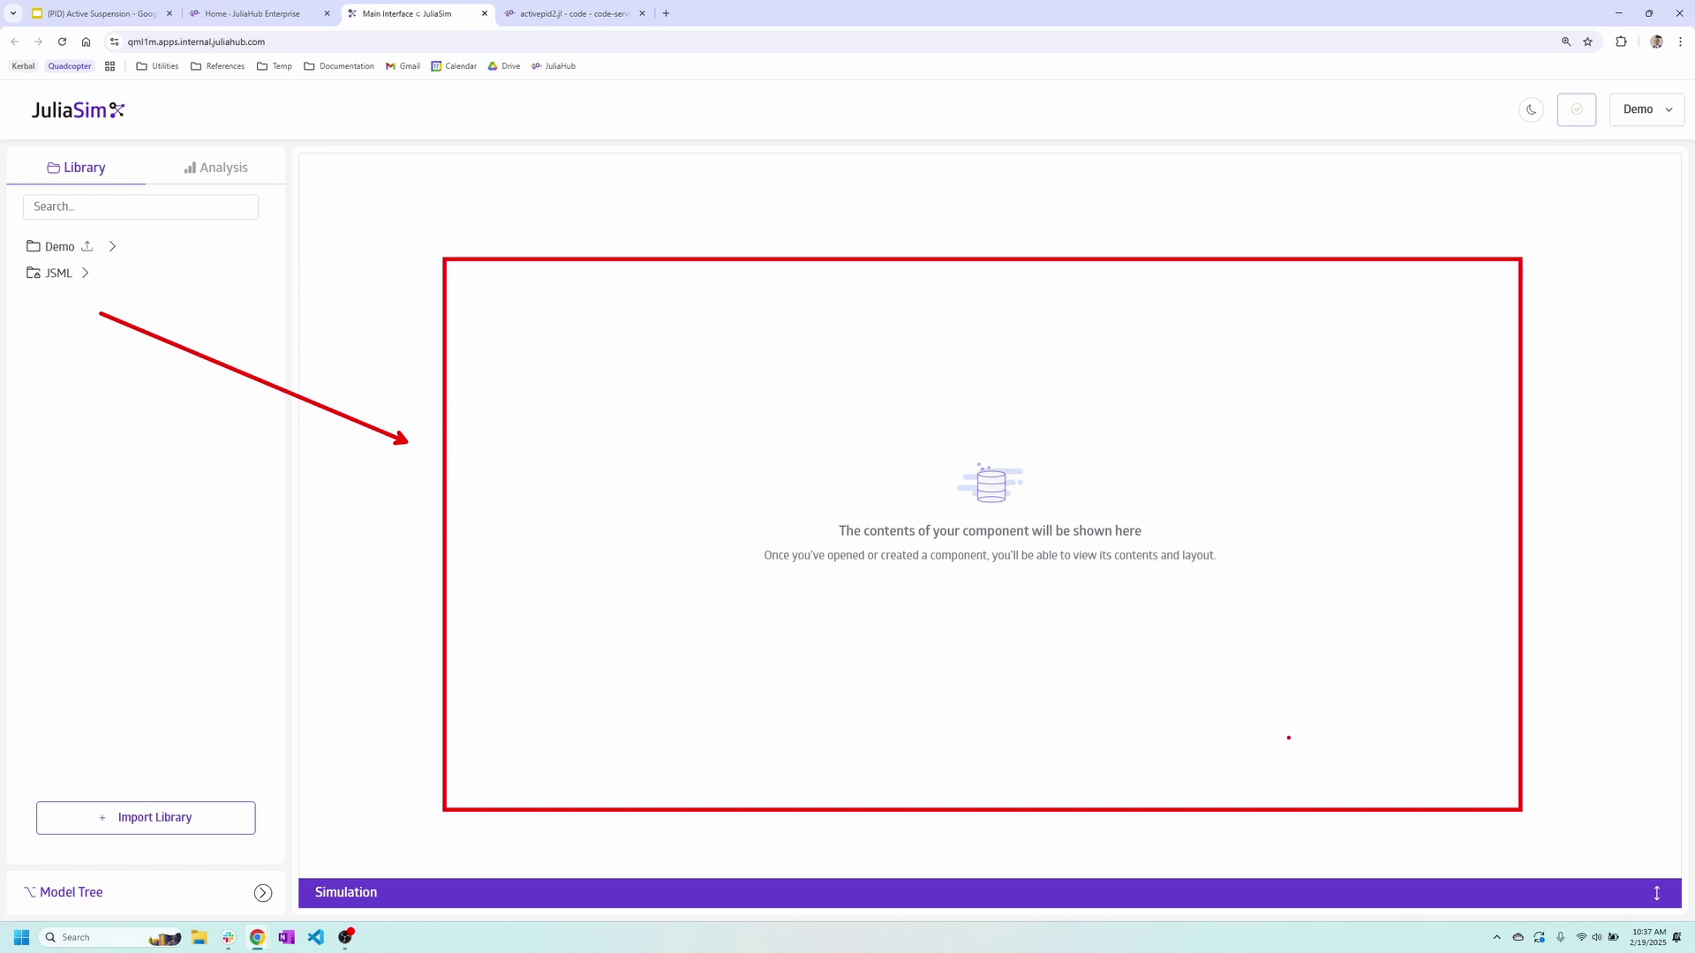
key("ctrl+z")
key("ctrl+z")
mouse_move(1682, 870)
left_mouse_down()
mouse_move(1133, 920)
mouse_move(290, 921)
left_mouse_up()
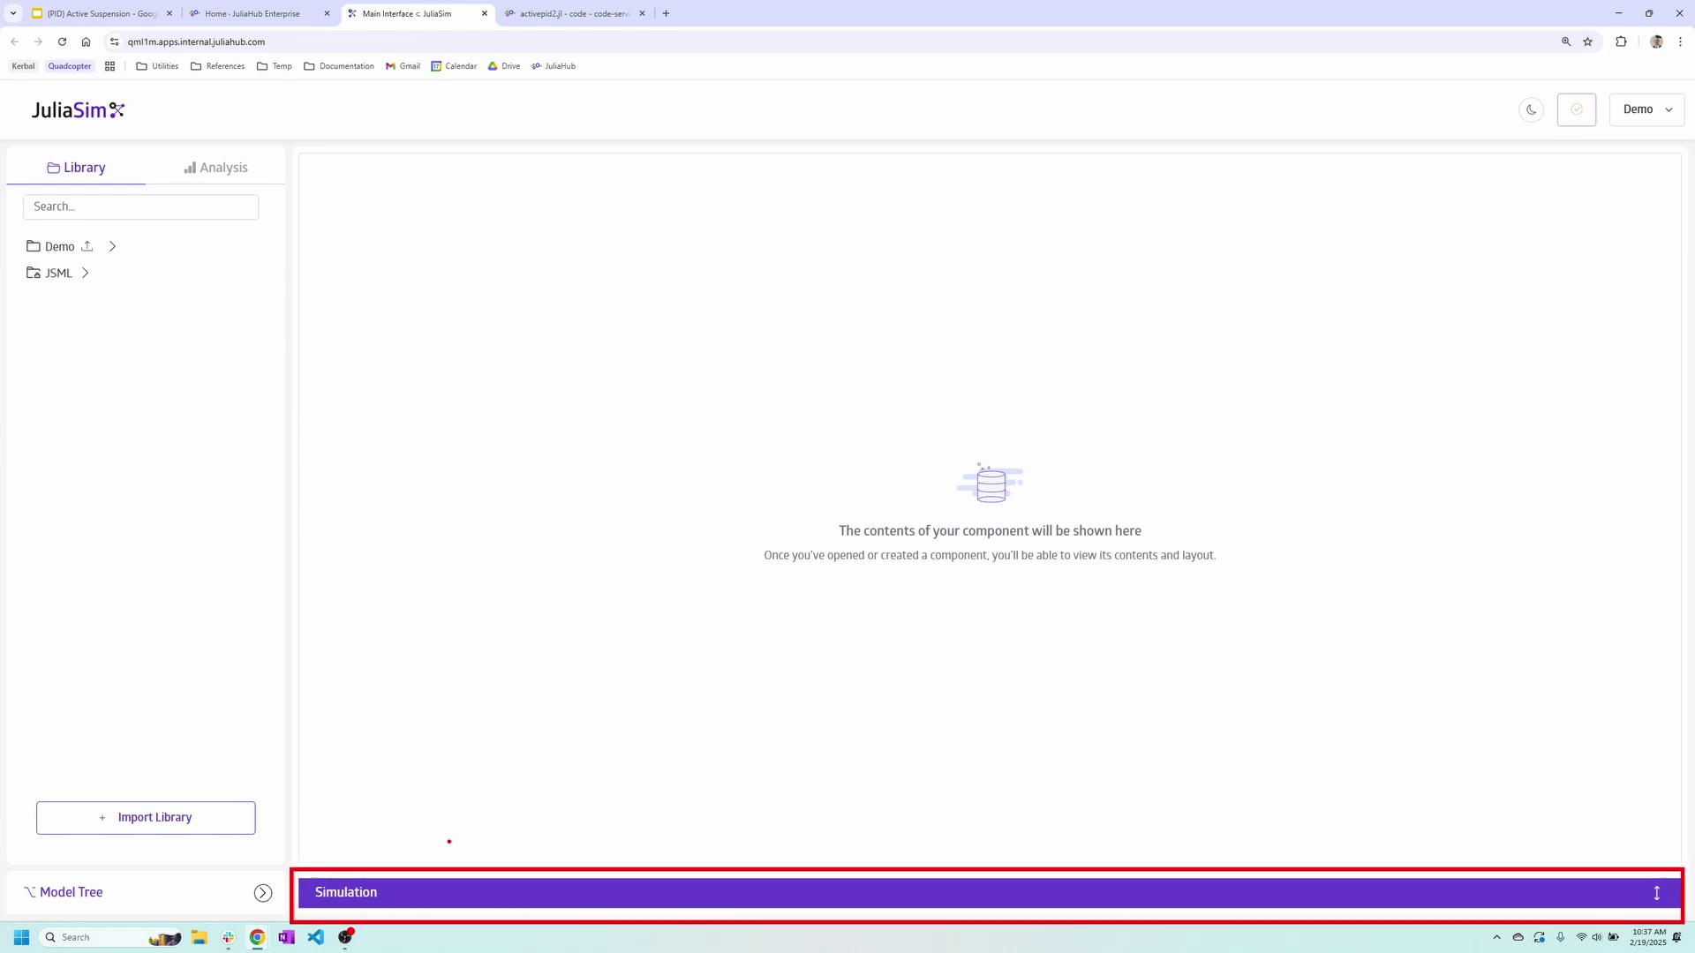
left_click_drag(516, 843, 246, 184)
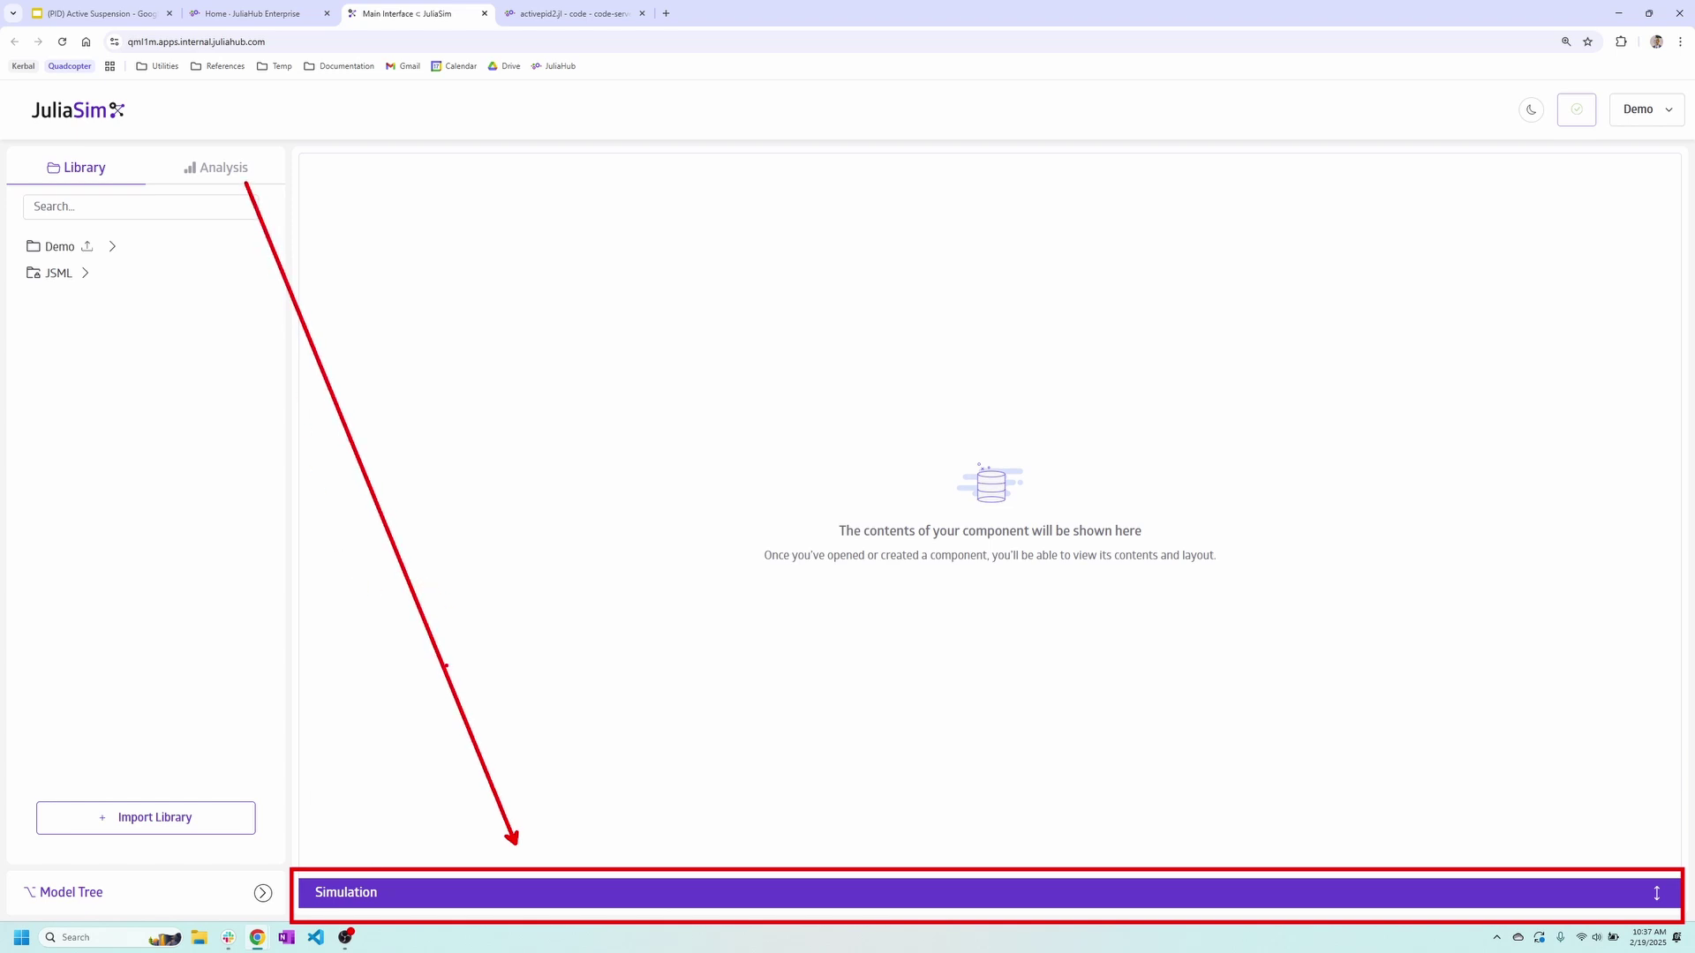
key("e")
left_click_drag(162, 148, 2, 187)
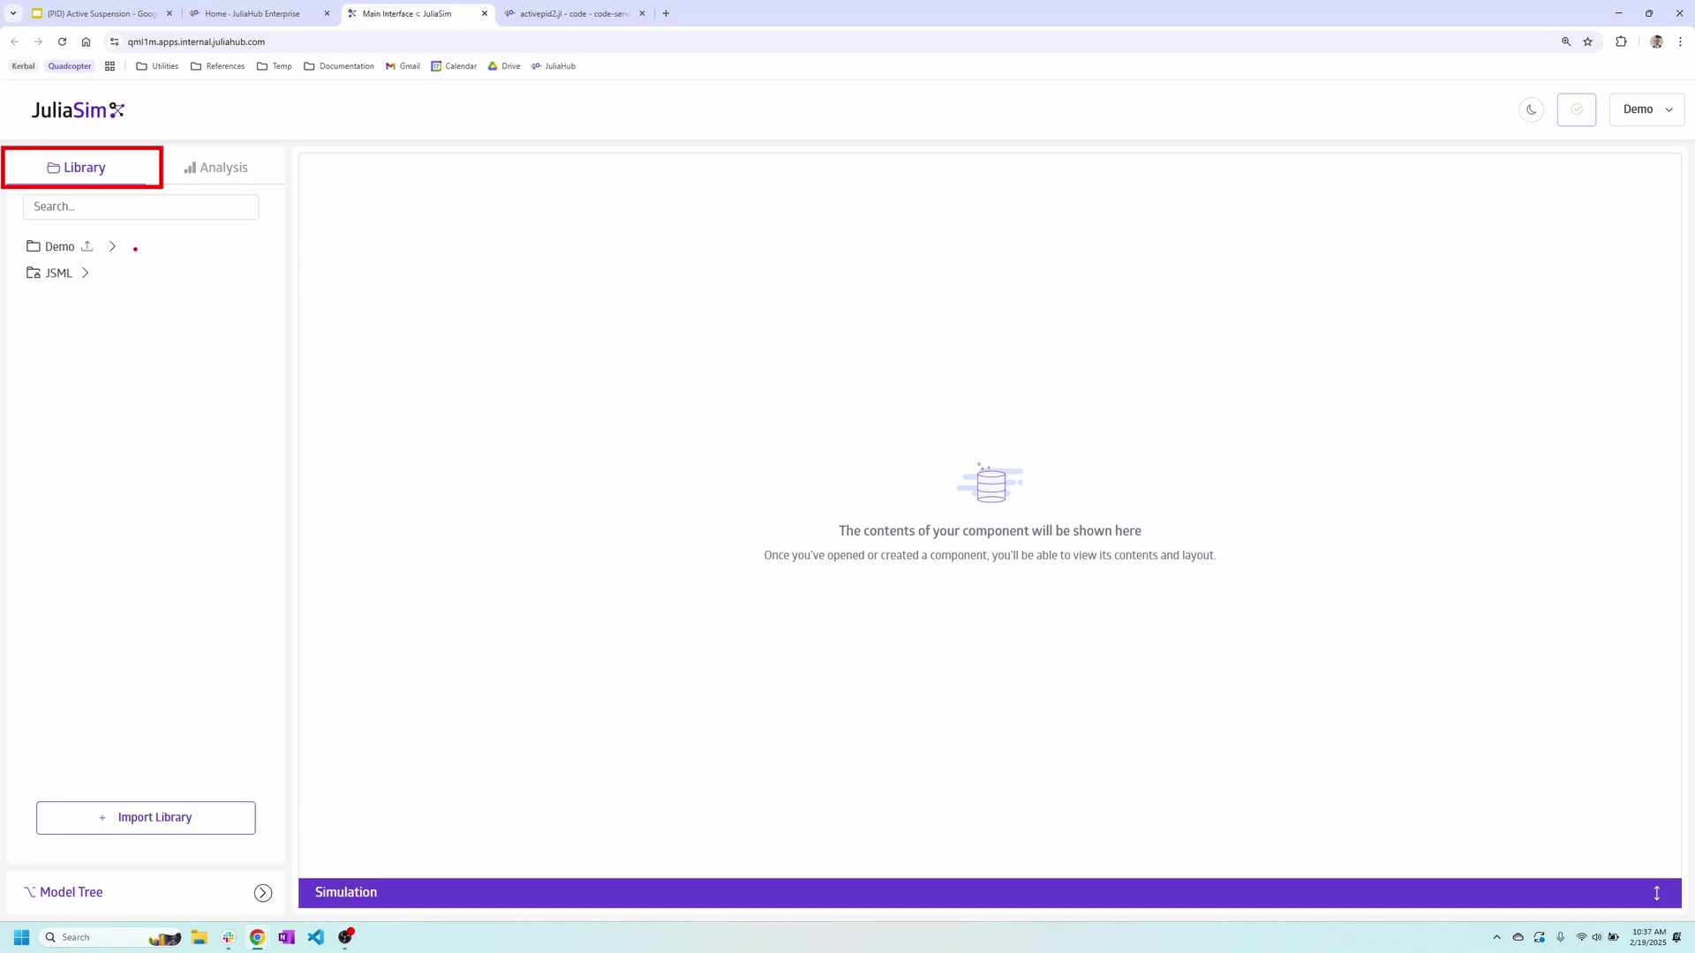
key("e")
left_click_drag(105, 272, 200, 264)
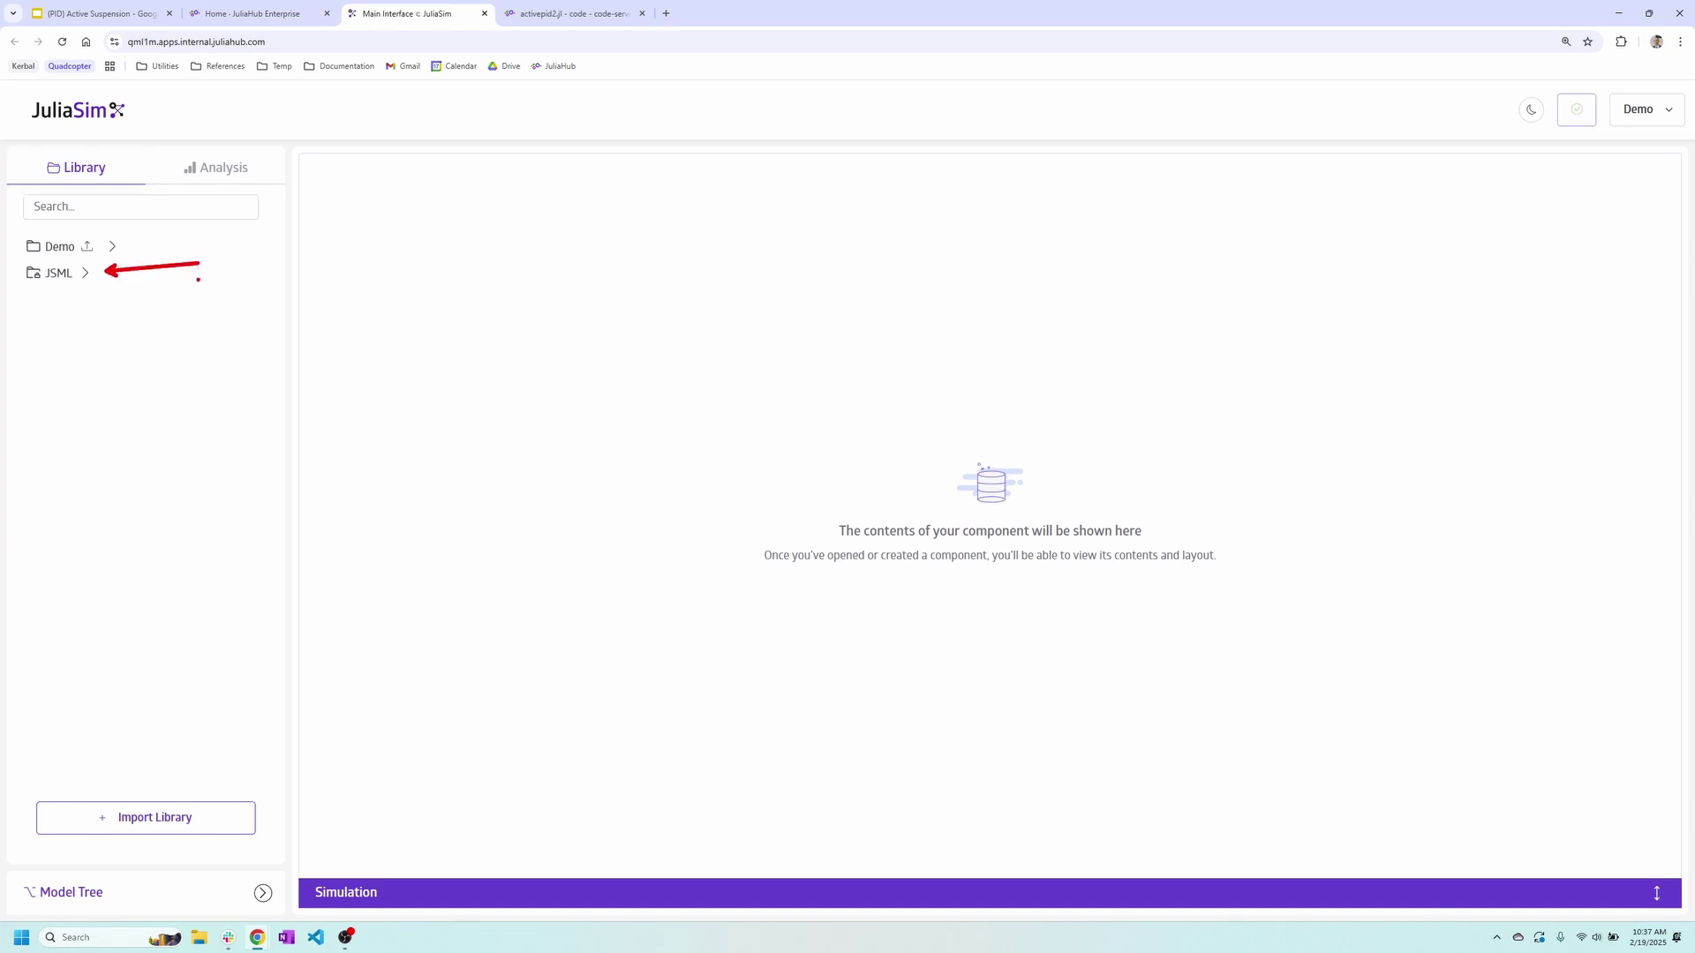
key("e")
left_click_drag(133, 242, 242, 228)
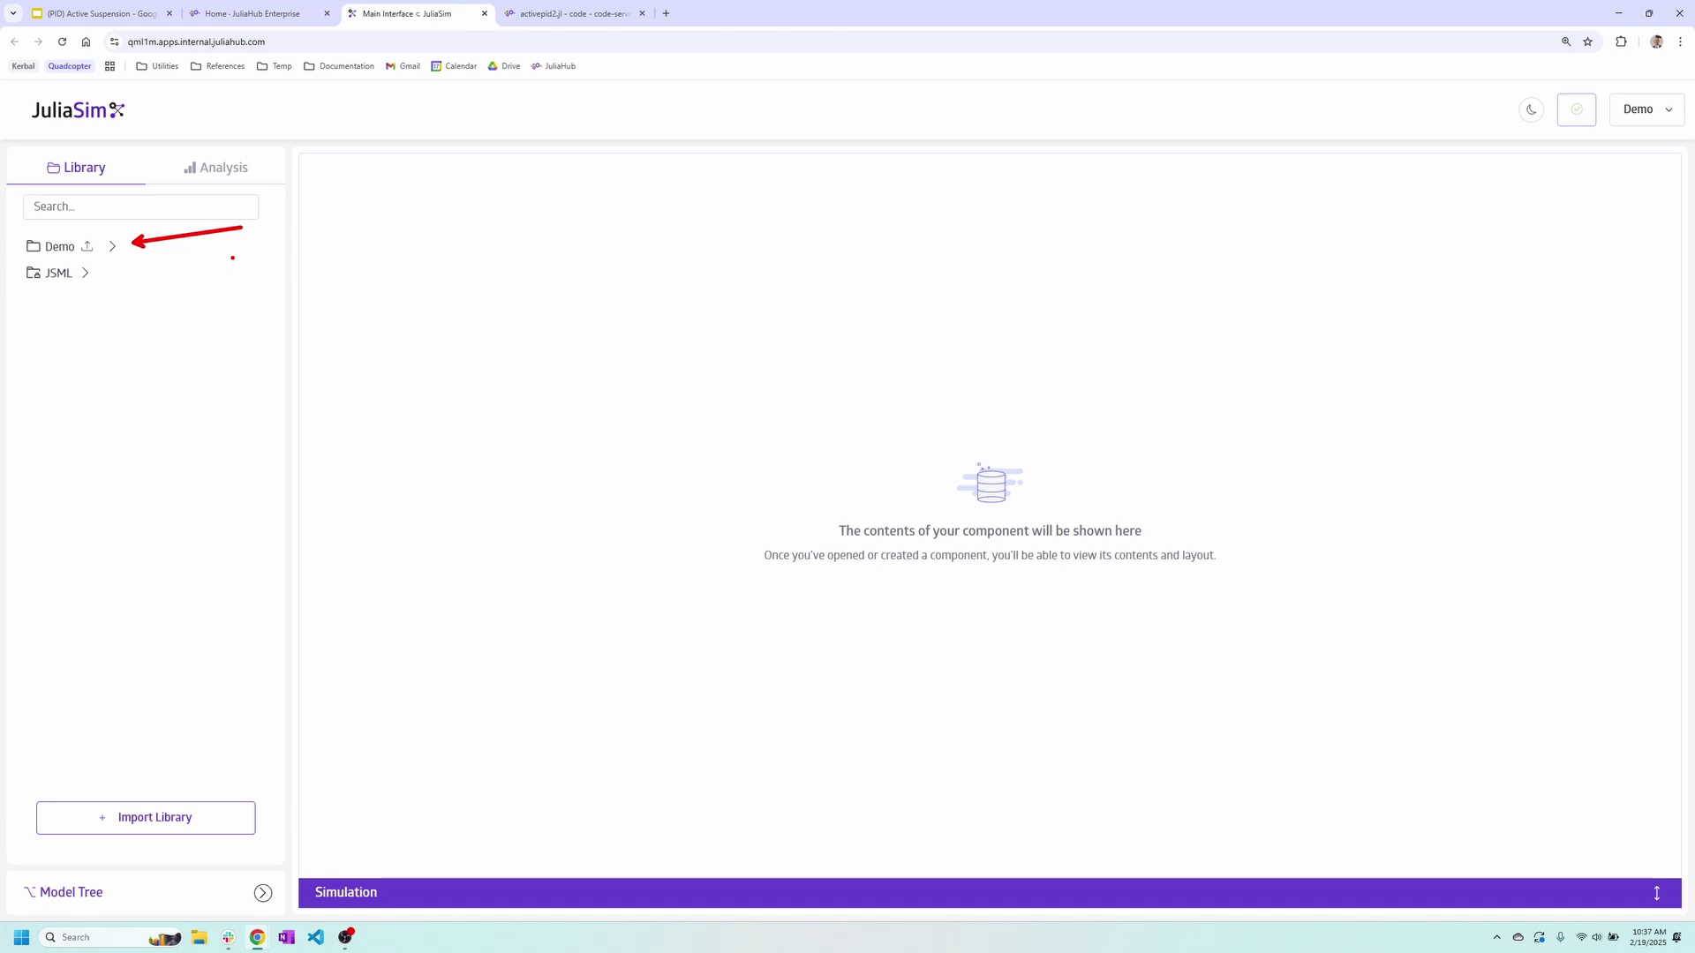
key("Escape")
Import the BlockComponents, JuliaSimExampleComponents and TranslationalComponents standard libraries into the project
left_click(148, 825)
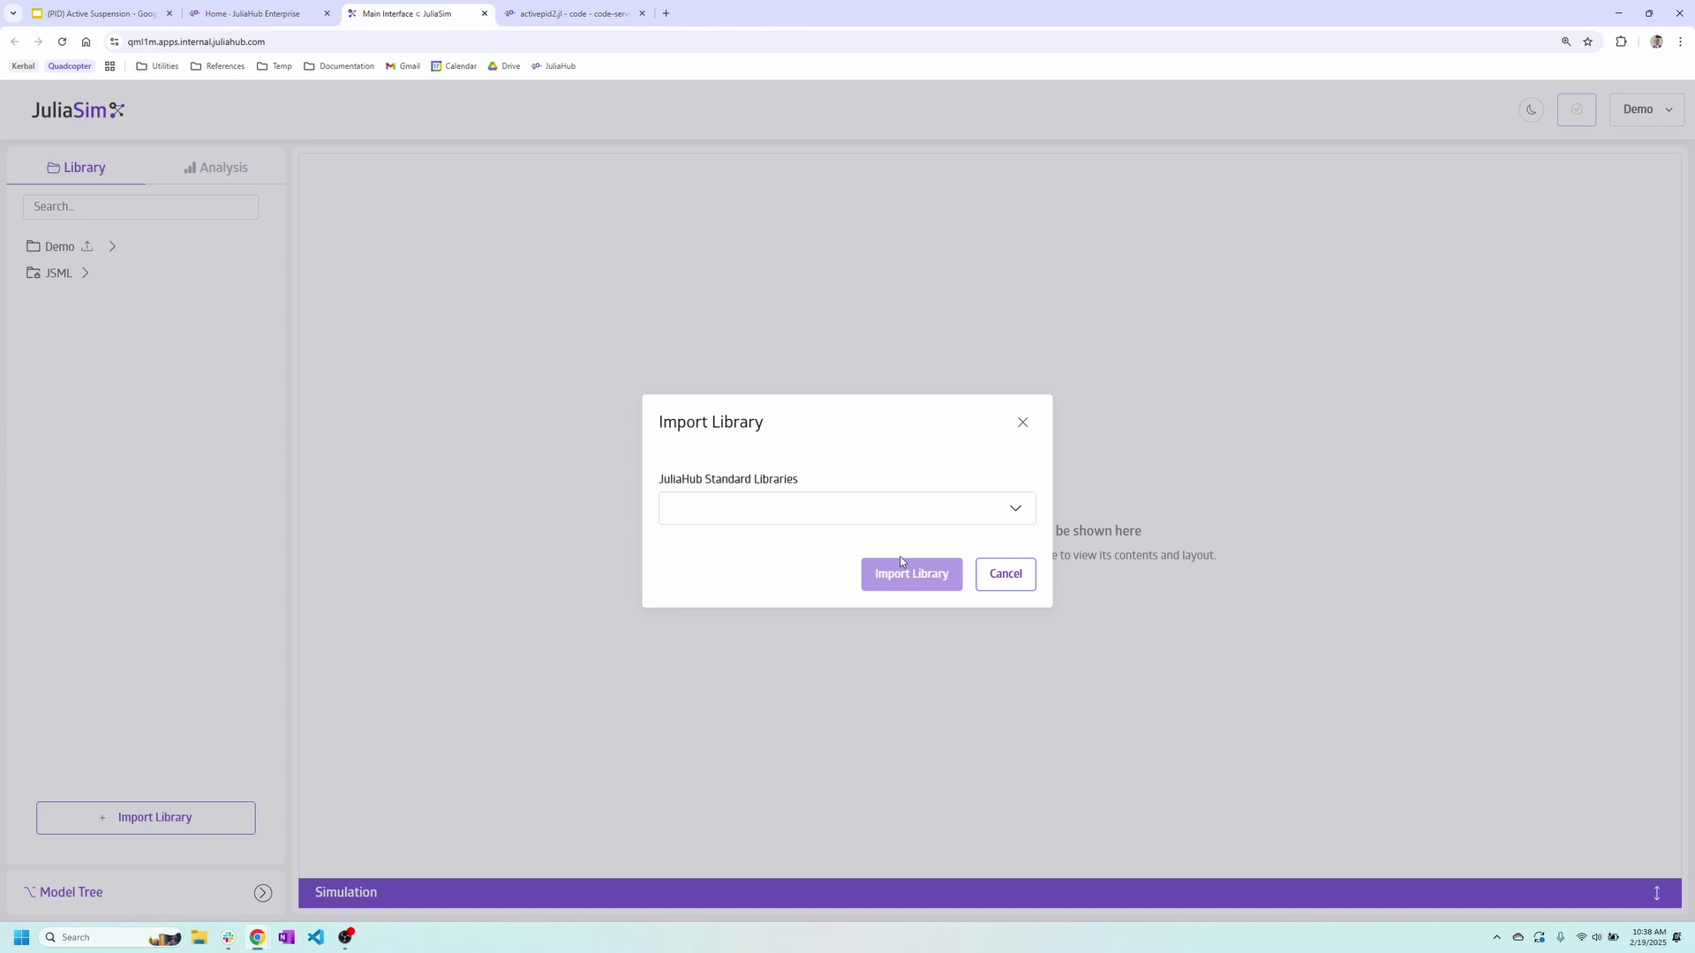
left_click(929, 510)
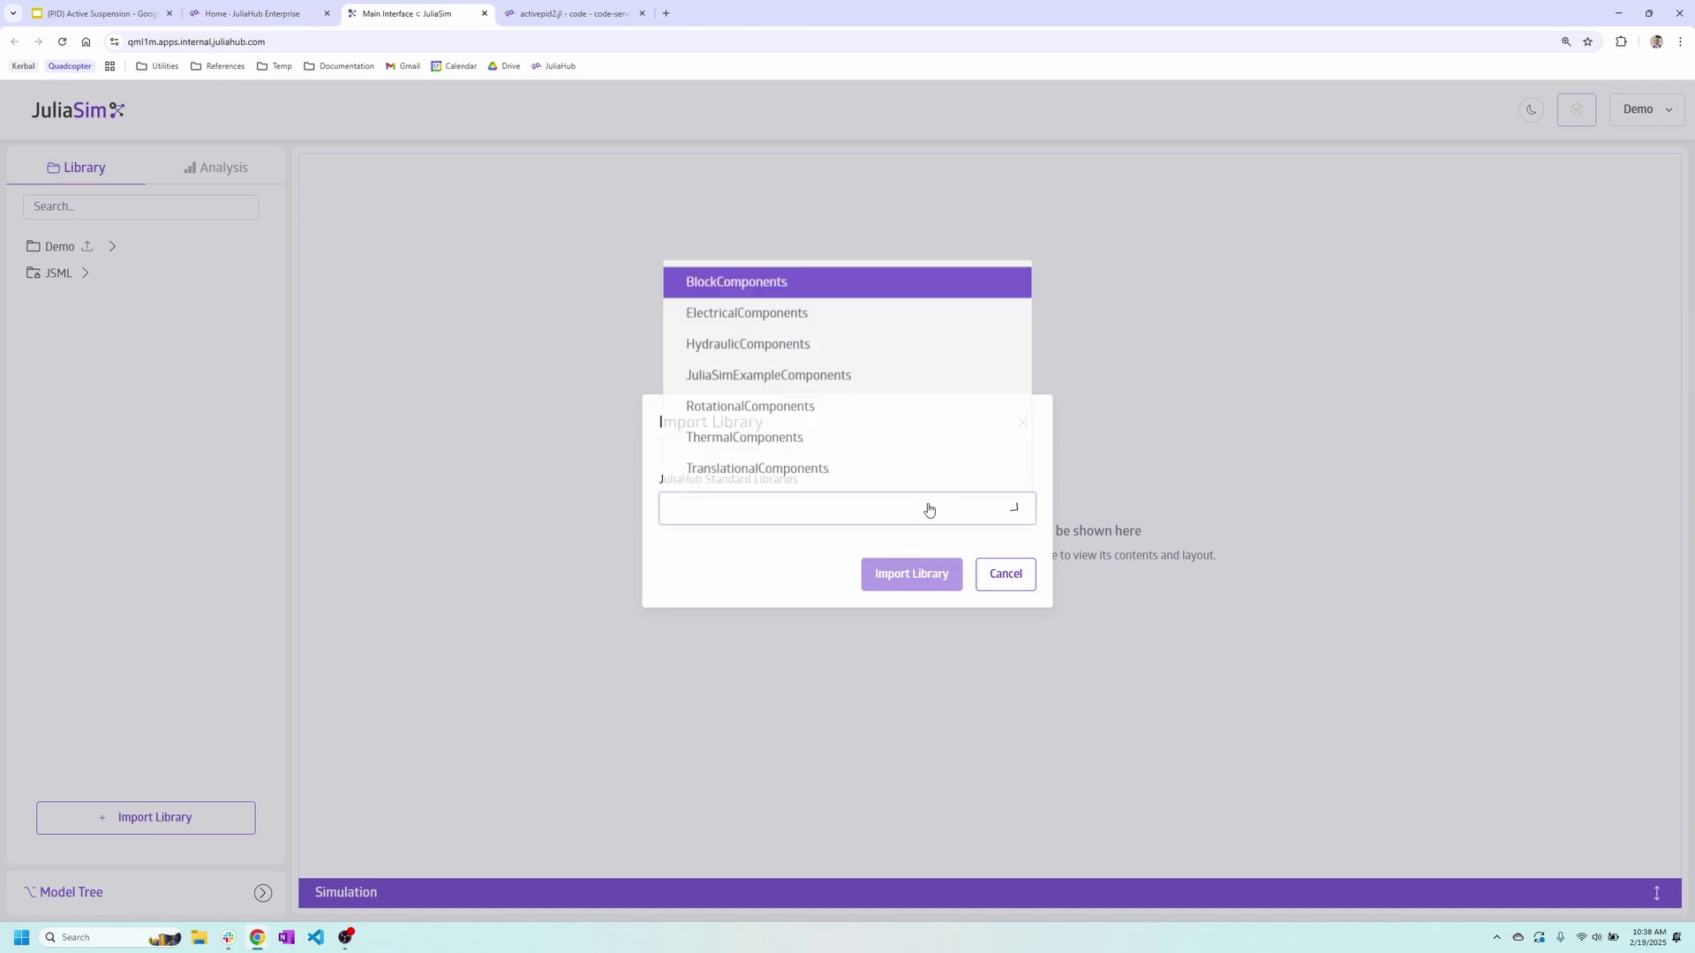
left_click(809, 291)
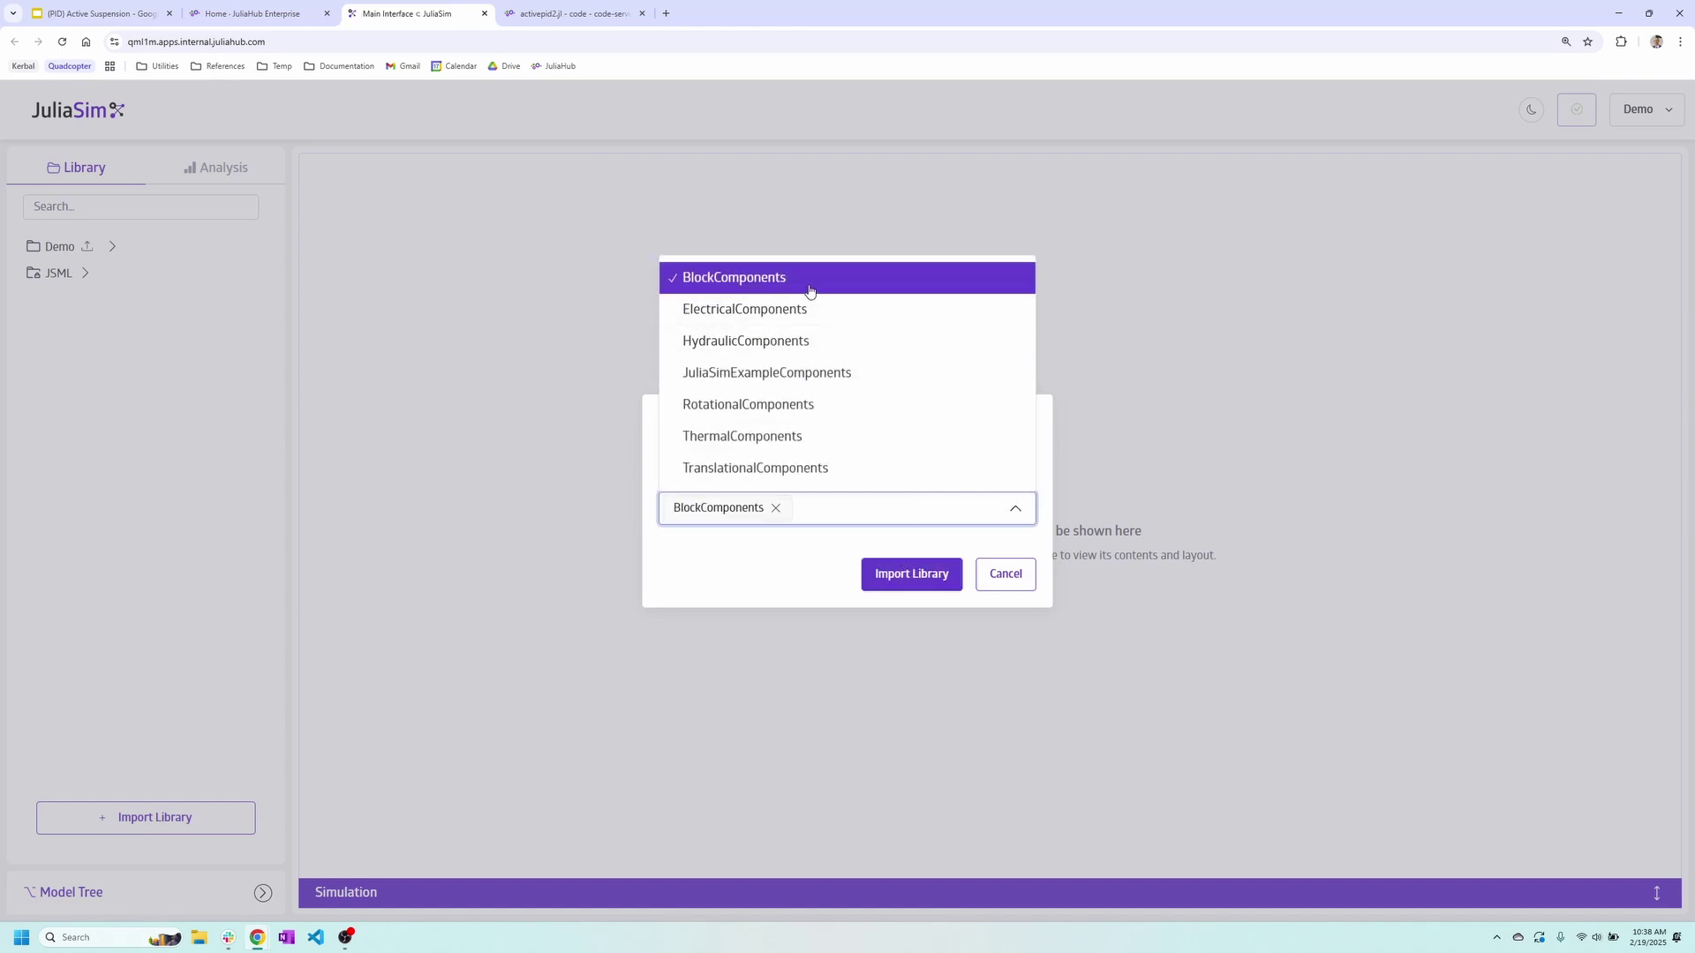
left_click(848, 371)
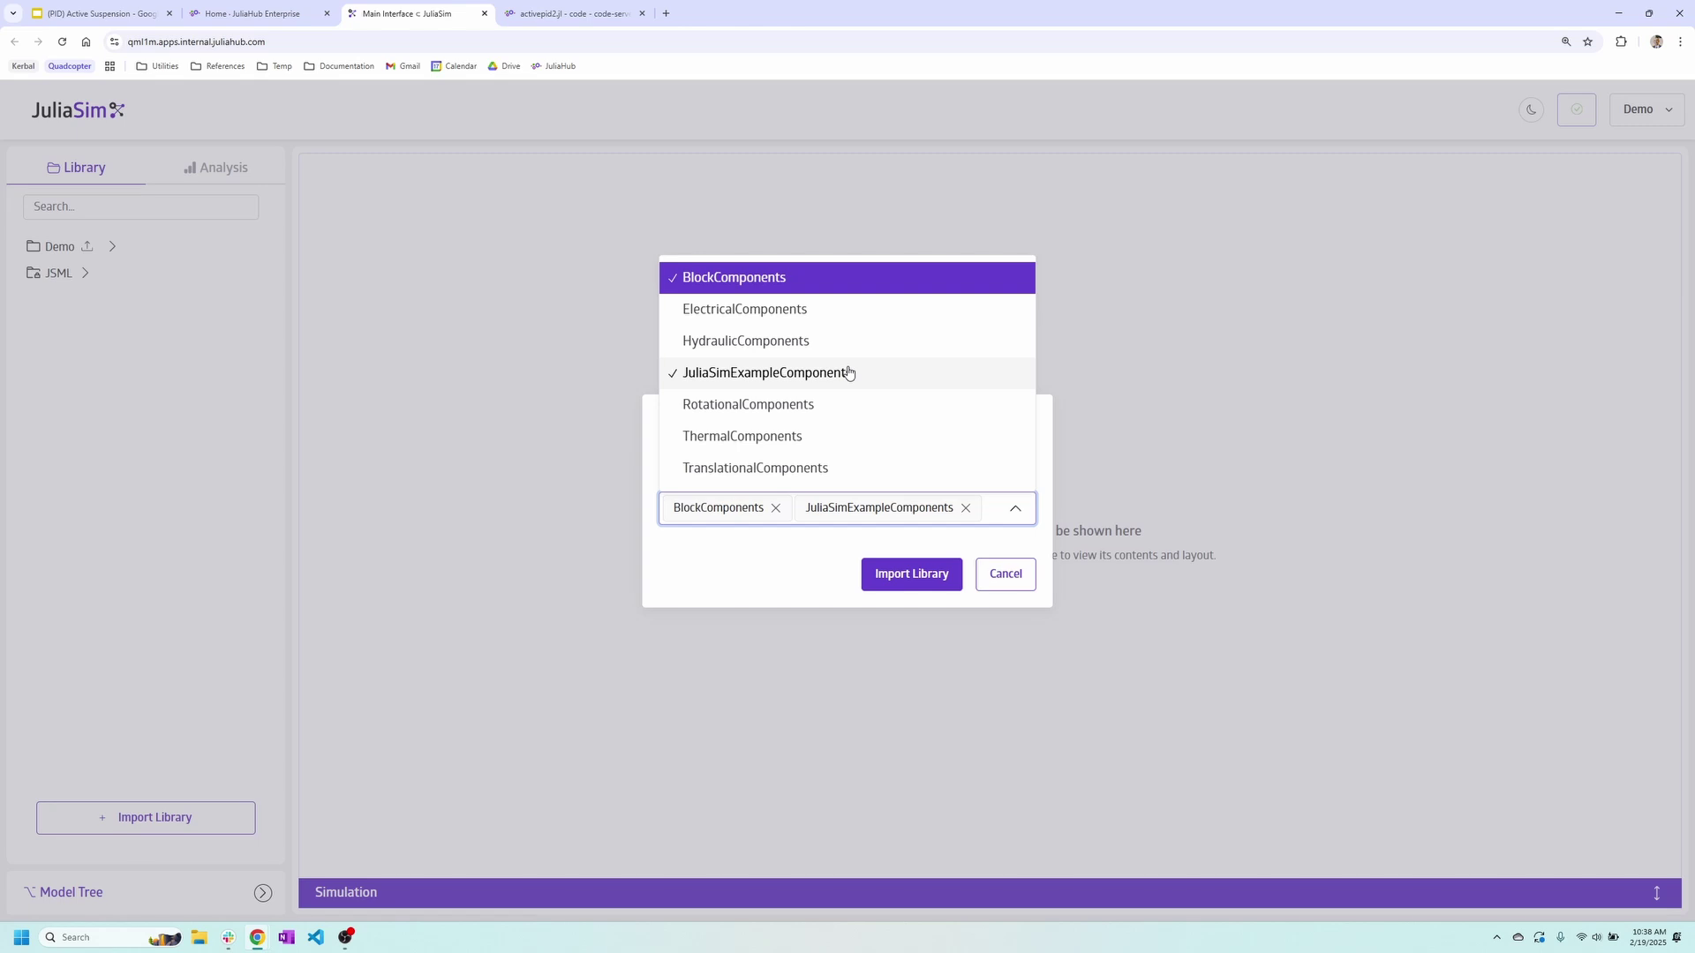
left_click(858, 473)
left_click(905, 584)
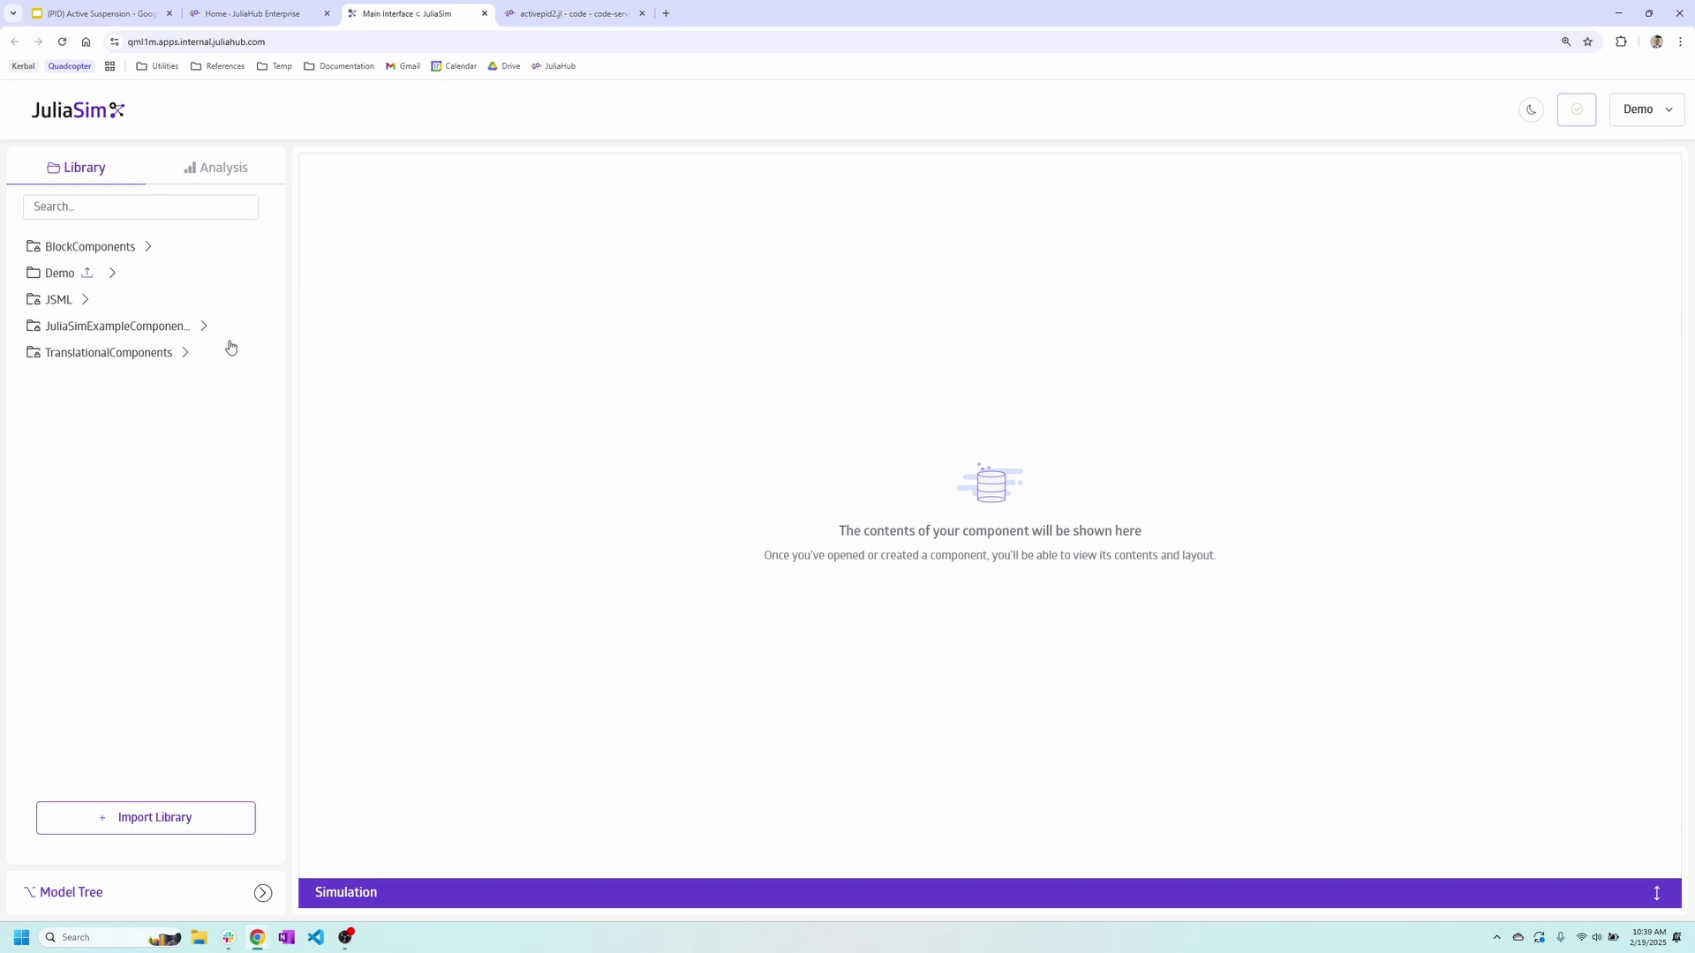
Add a new component to the Demo library
left_click(111, 281)
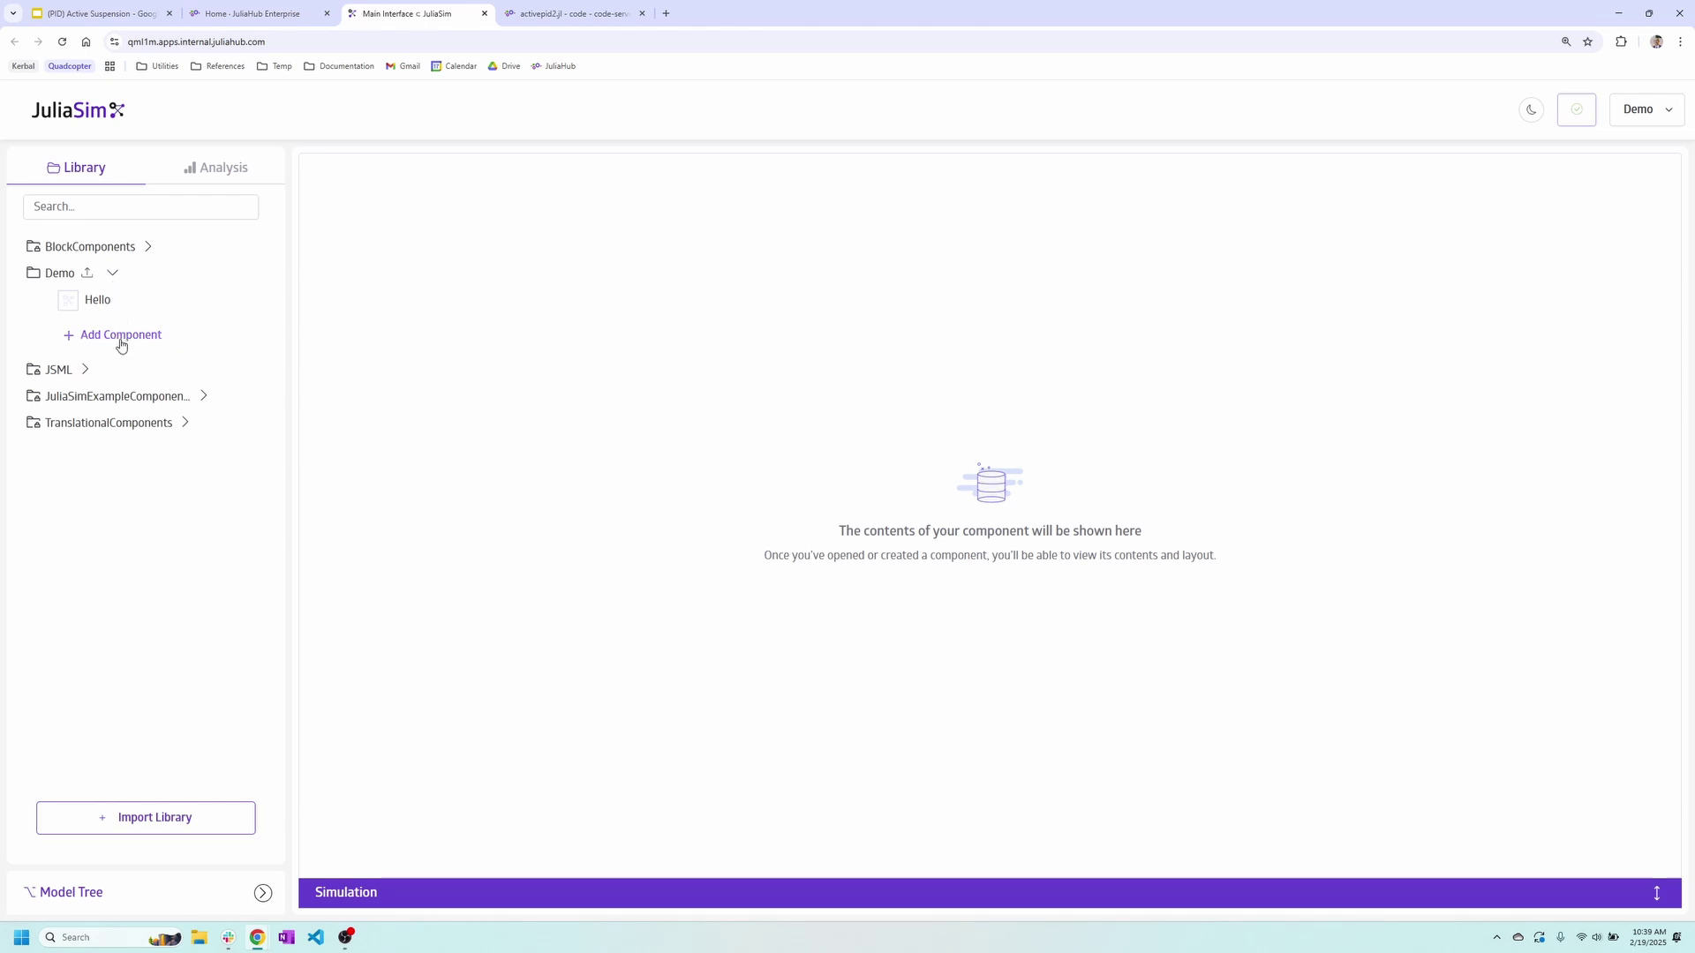
left_click(121, 339)
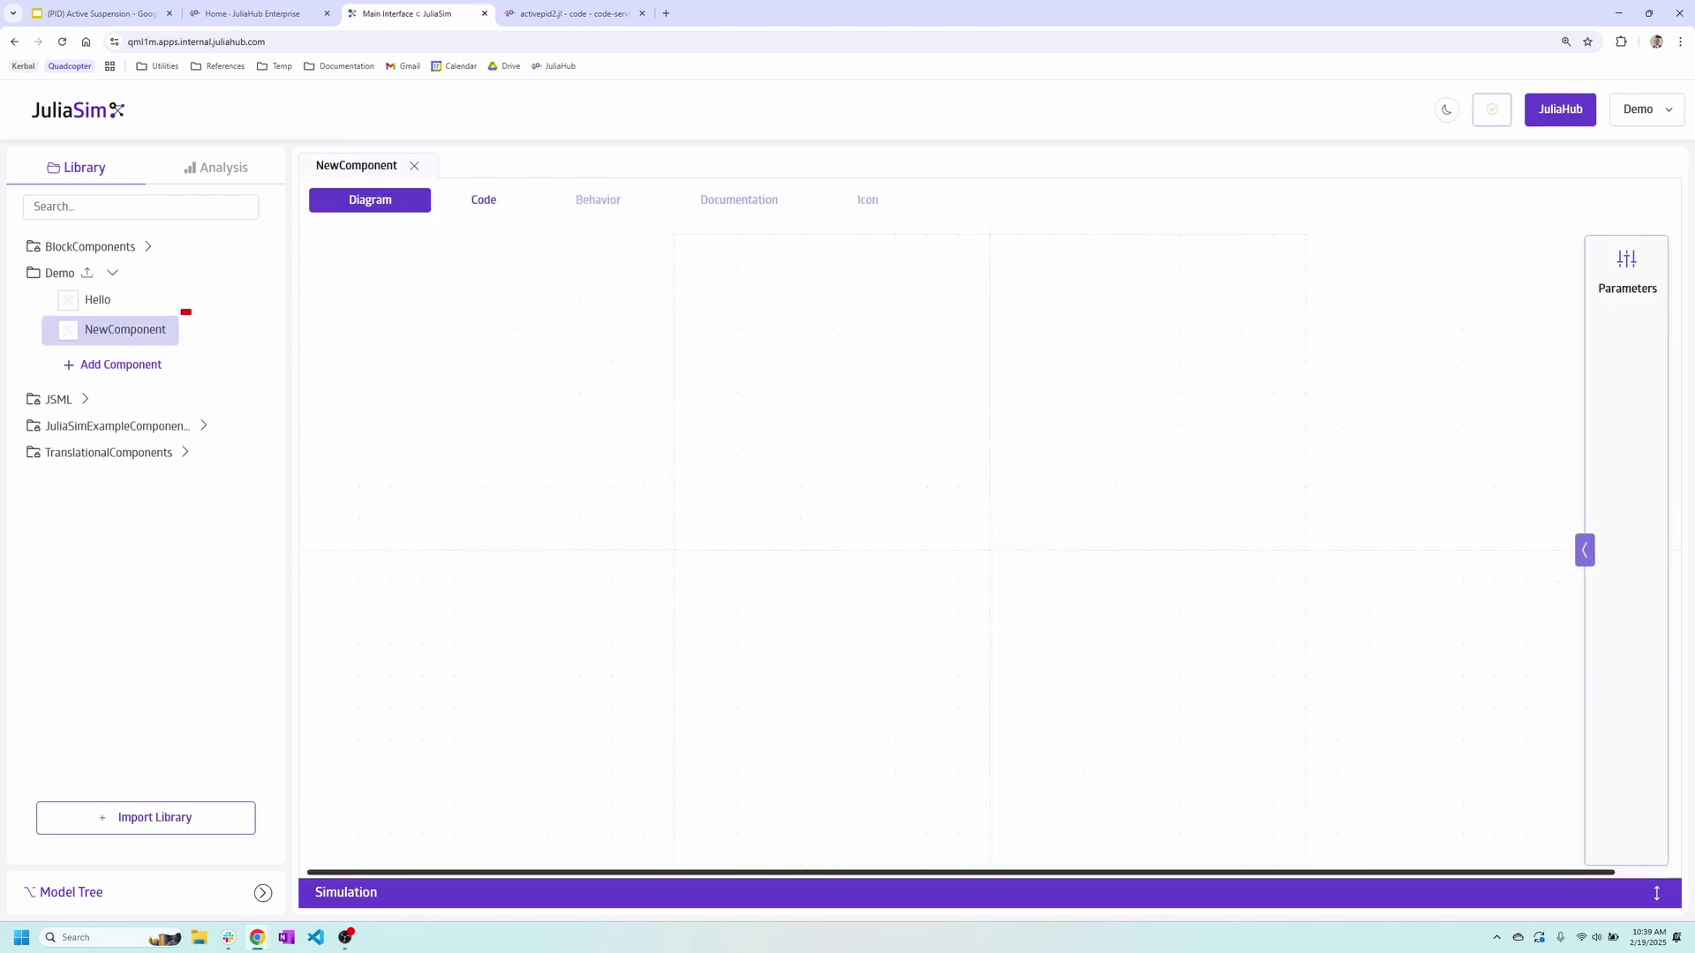
left_click_drag(192, 309, 36, 350)
left_click_drag(298, 150, 441, 186)
left_click_drag(205, 293, 289, 198)
left_click_drag(1553, 537, 1468, 493)
Rename the new component as MassSpringDamper
left_click(1586, 553)
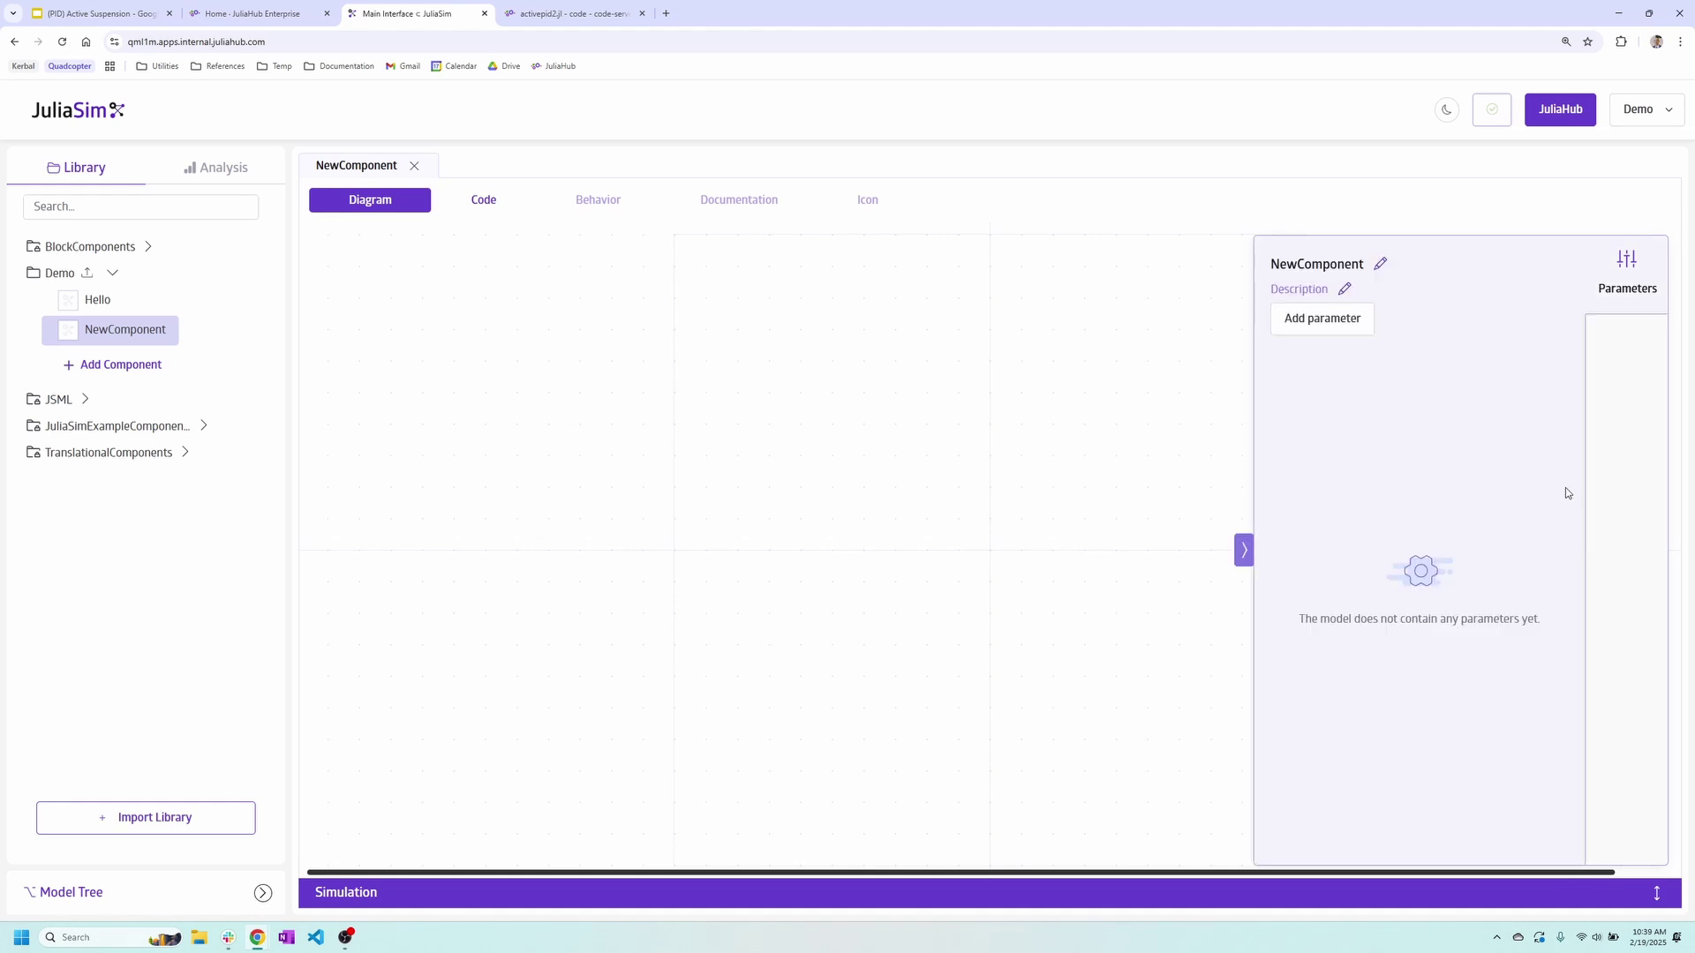
left_click(1379, 263)
type("MassSpringDamper")
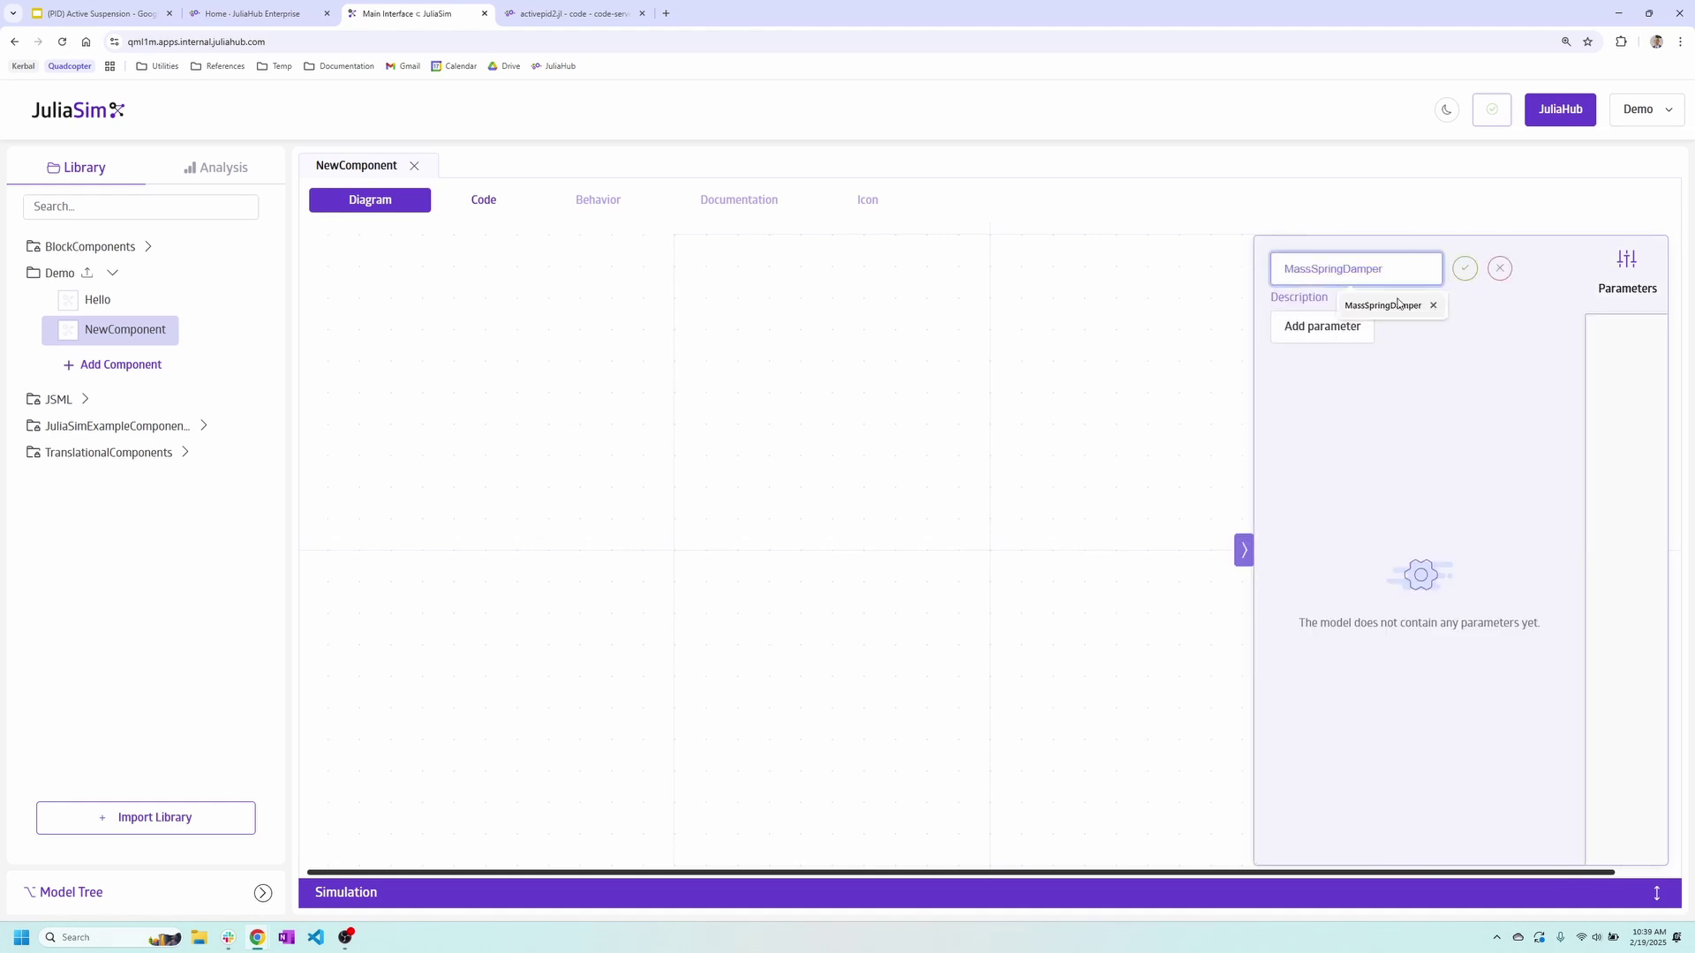
left_click(1433, 304)
left_click(1465, 270)
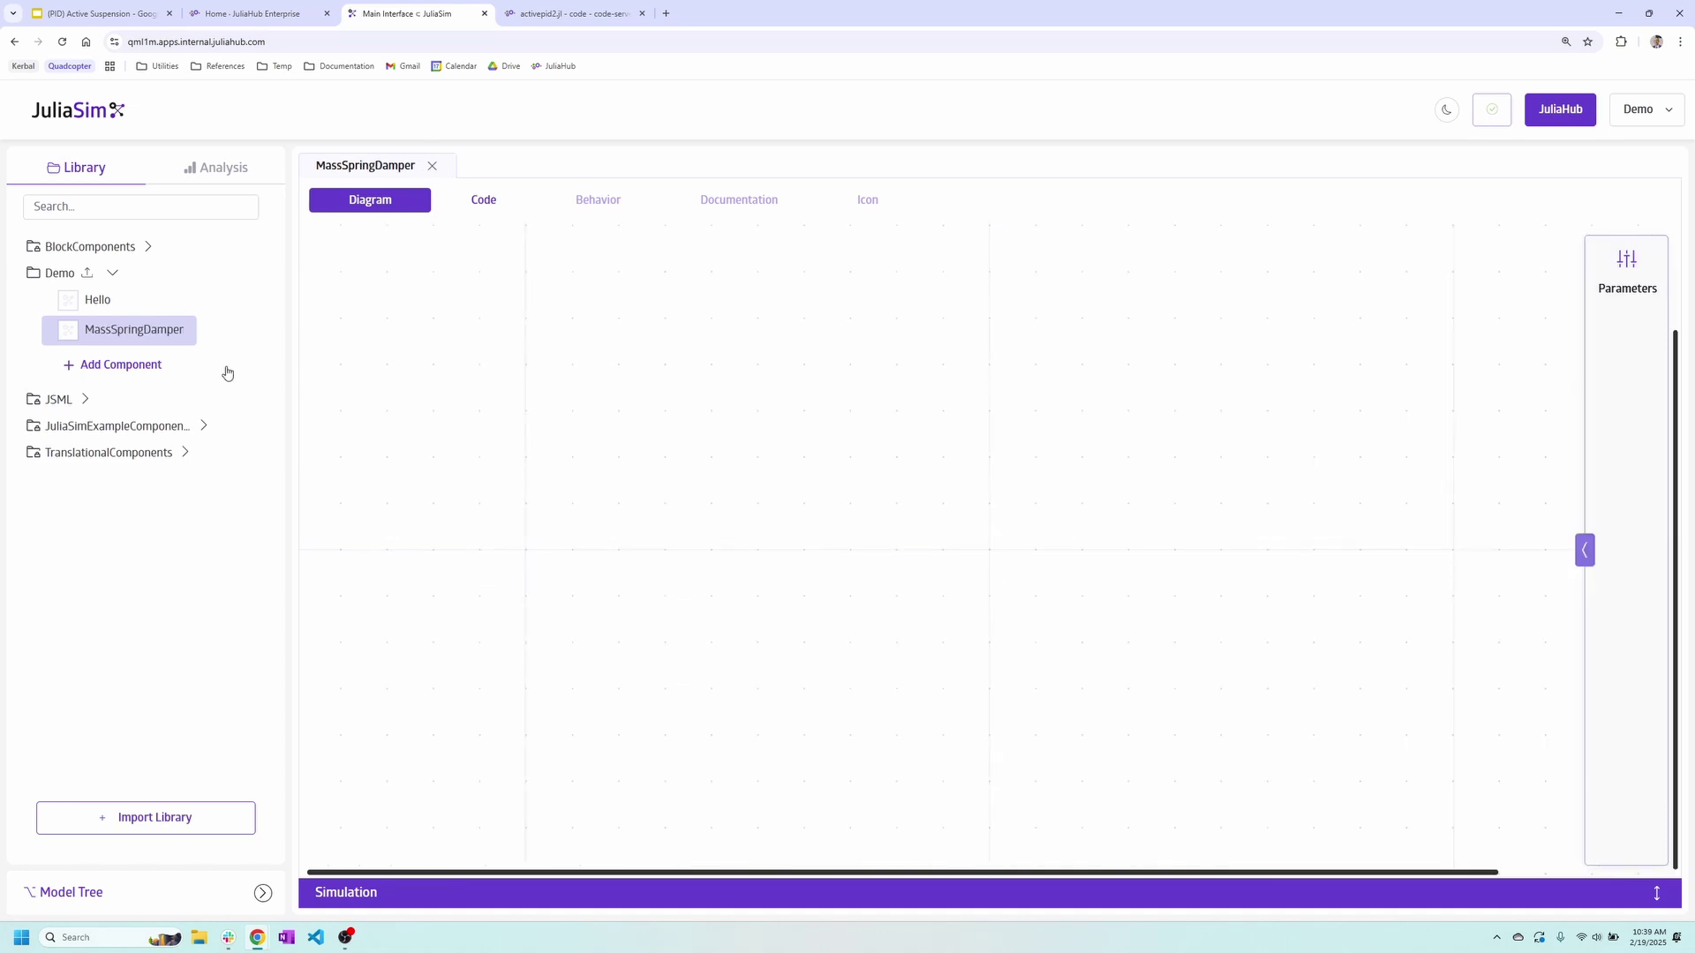
Place two JSML Flange connectors on the diagram's horizontal centre line, one at the left edge and one at the right edge
left_click(112, 273)
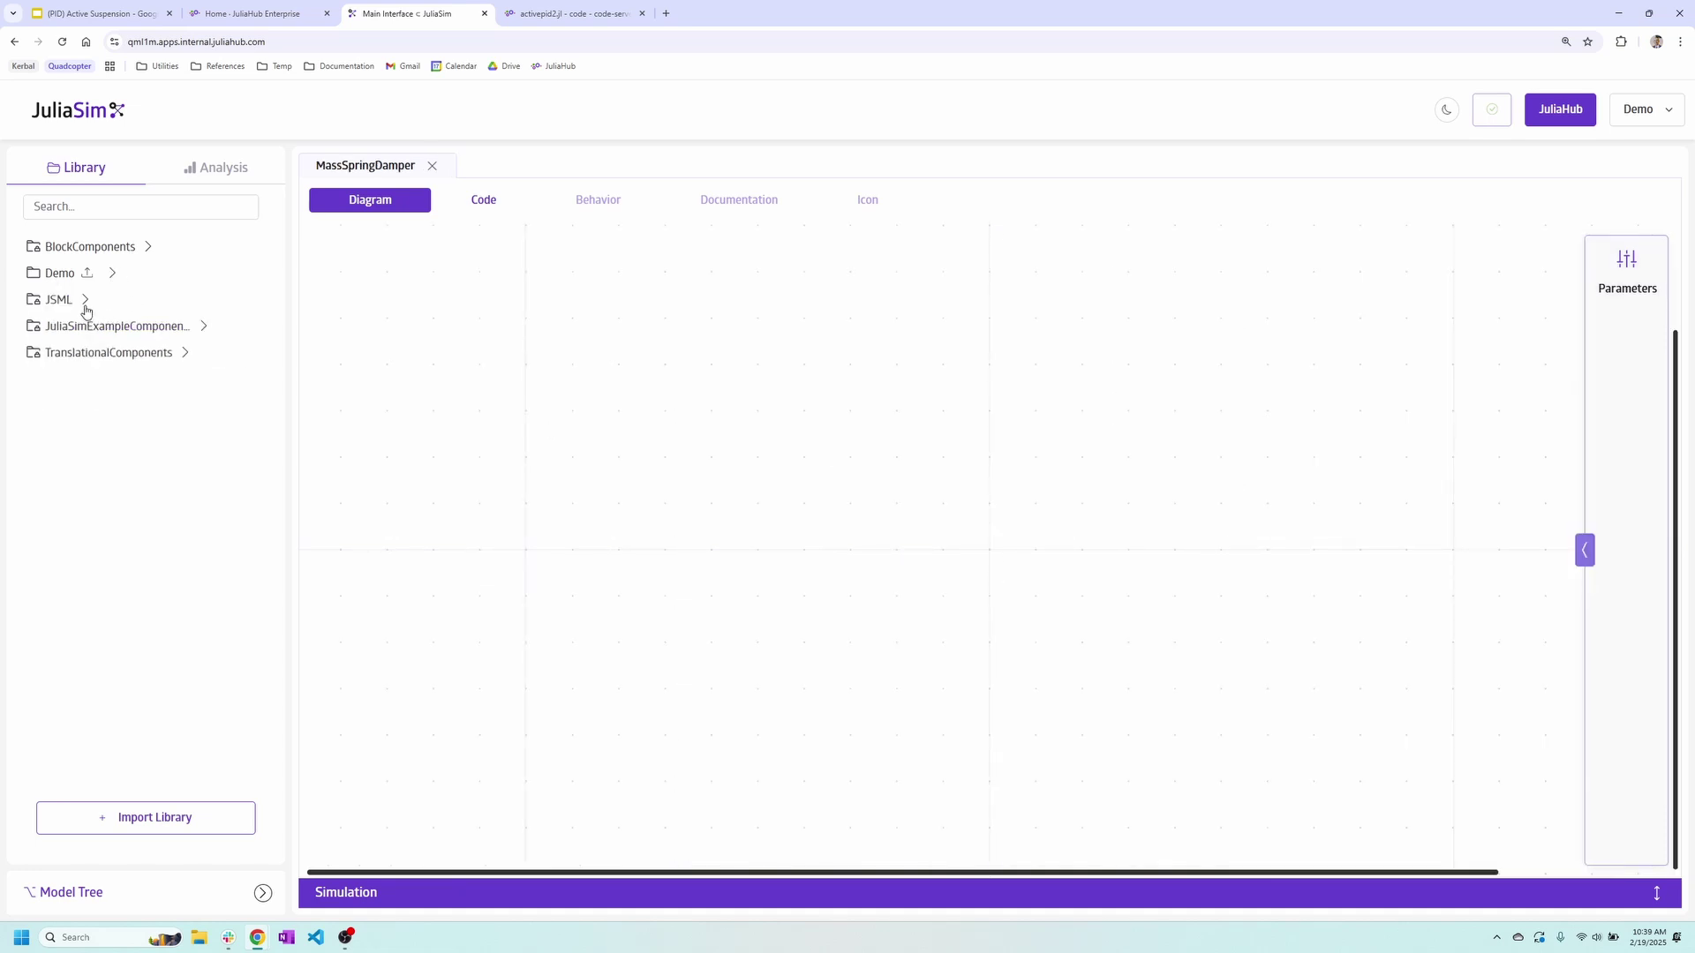
left_click(85, 300)
left_click_drag(71, 333, 526, 548)
left_click_drag(68, 329, 1452, 549)
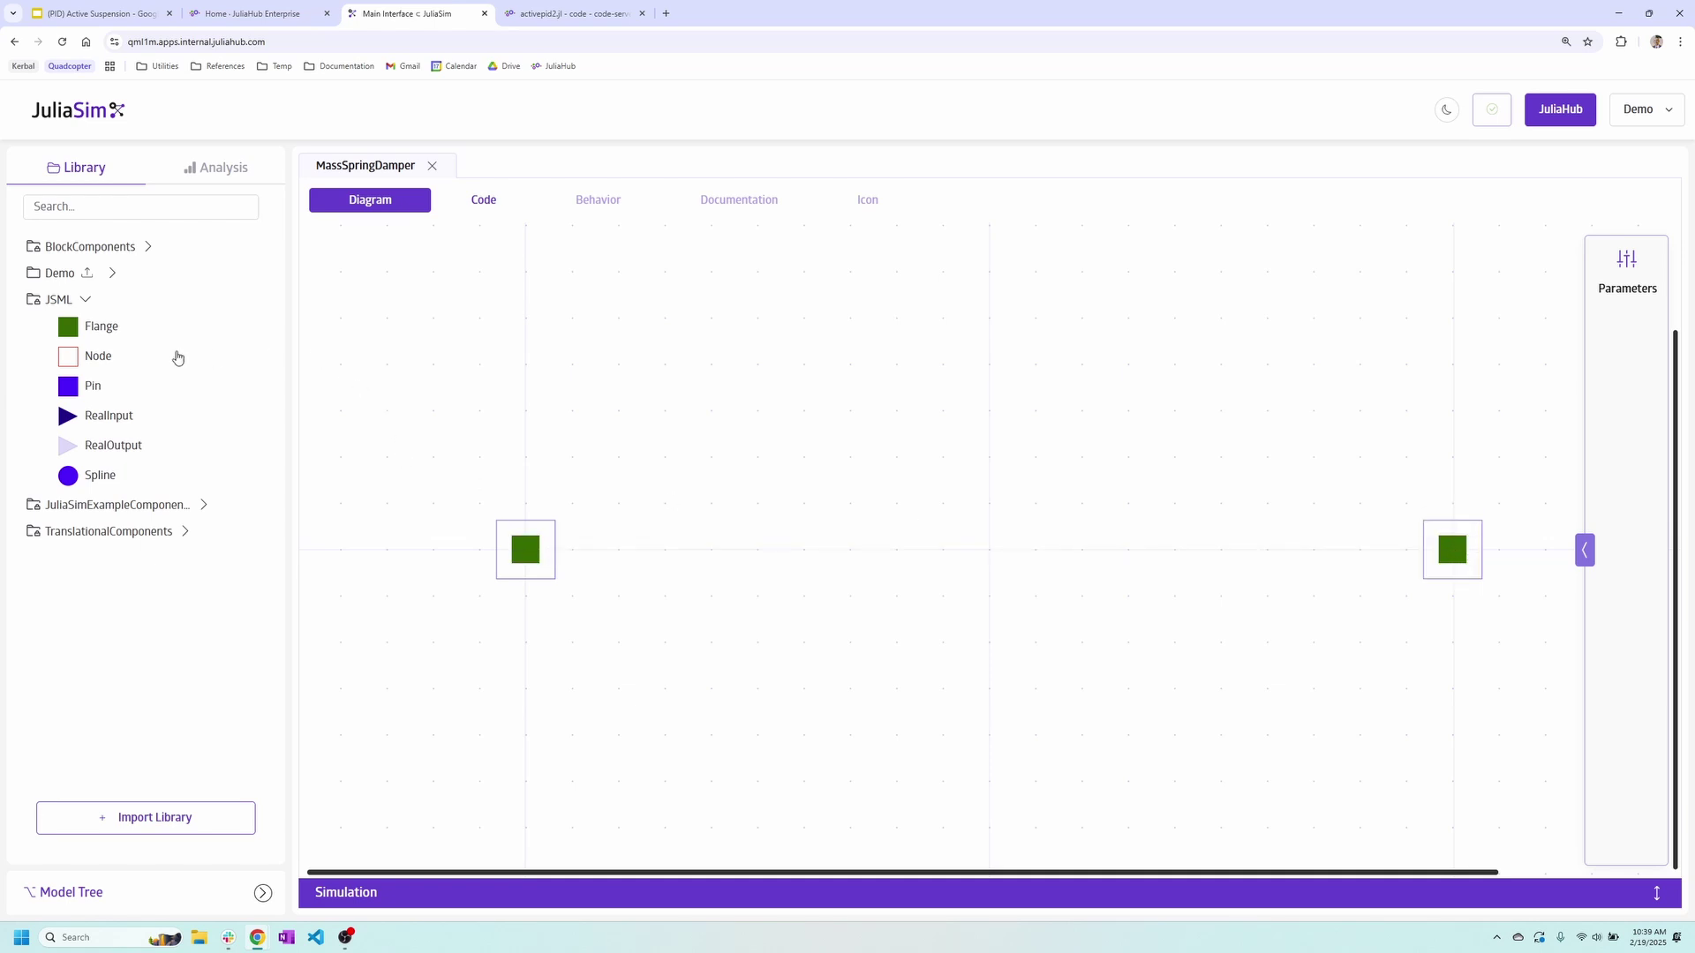
left_click(85, 303)
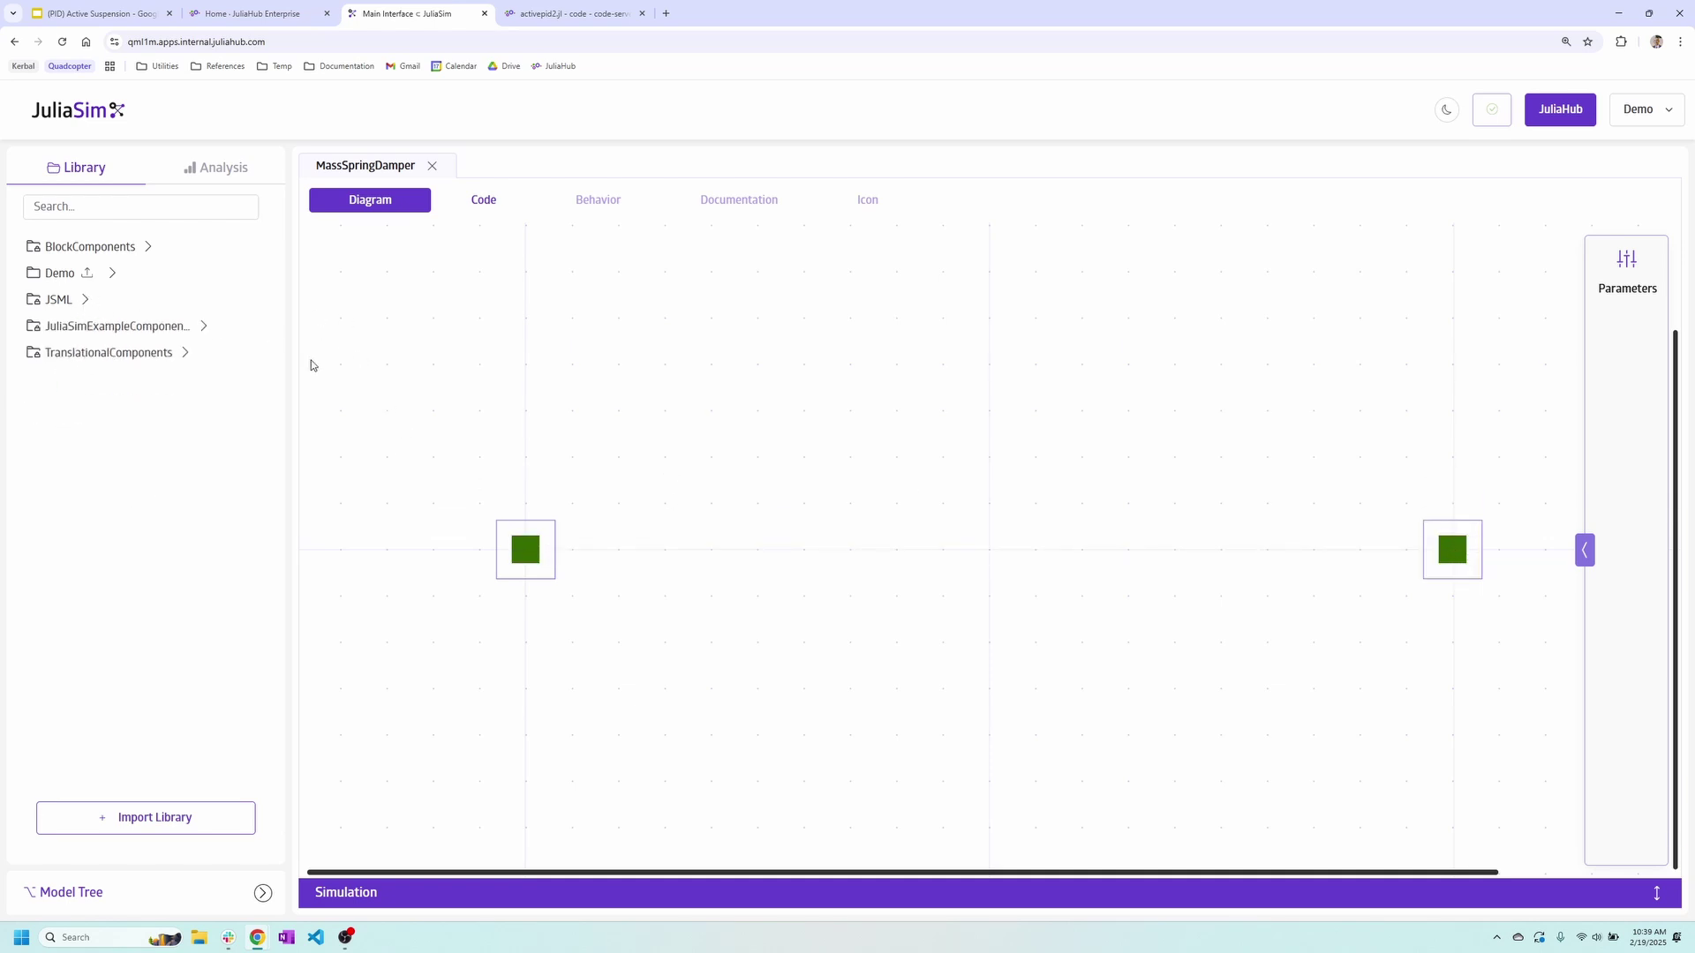
Place a Mass and a SpringDamper from TranslationalComponents between the two flanges and connect everything in series
left_click(185, 355)
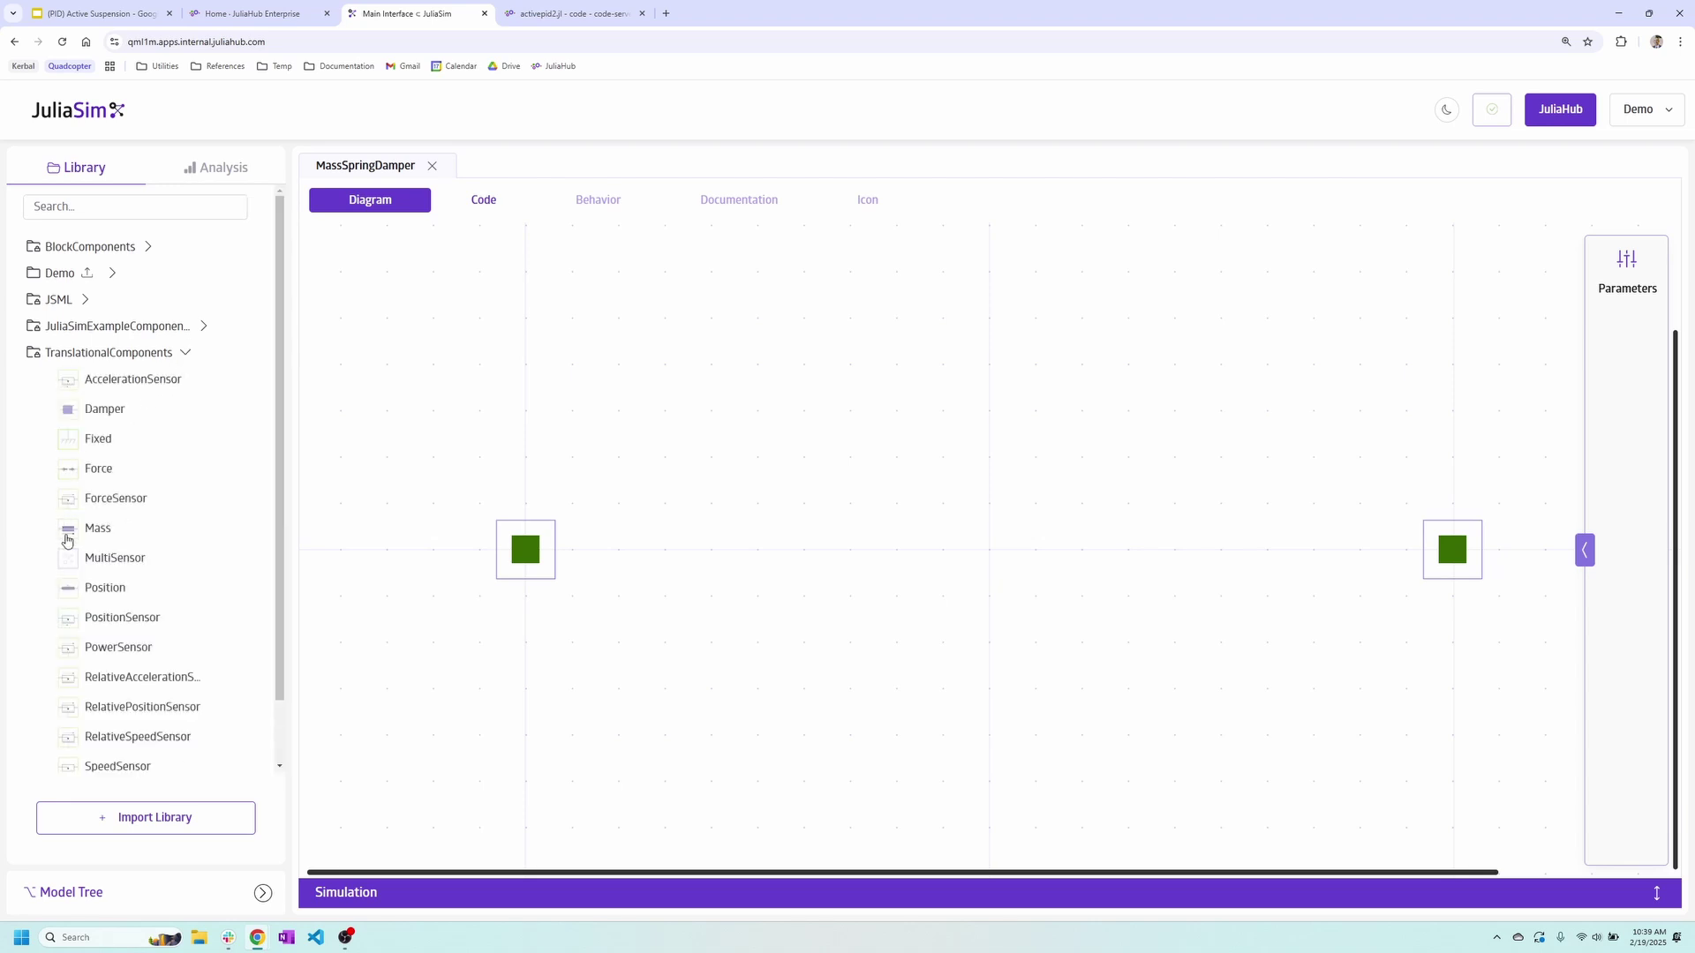
left_click_drag(66, 535, 810, 549)
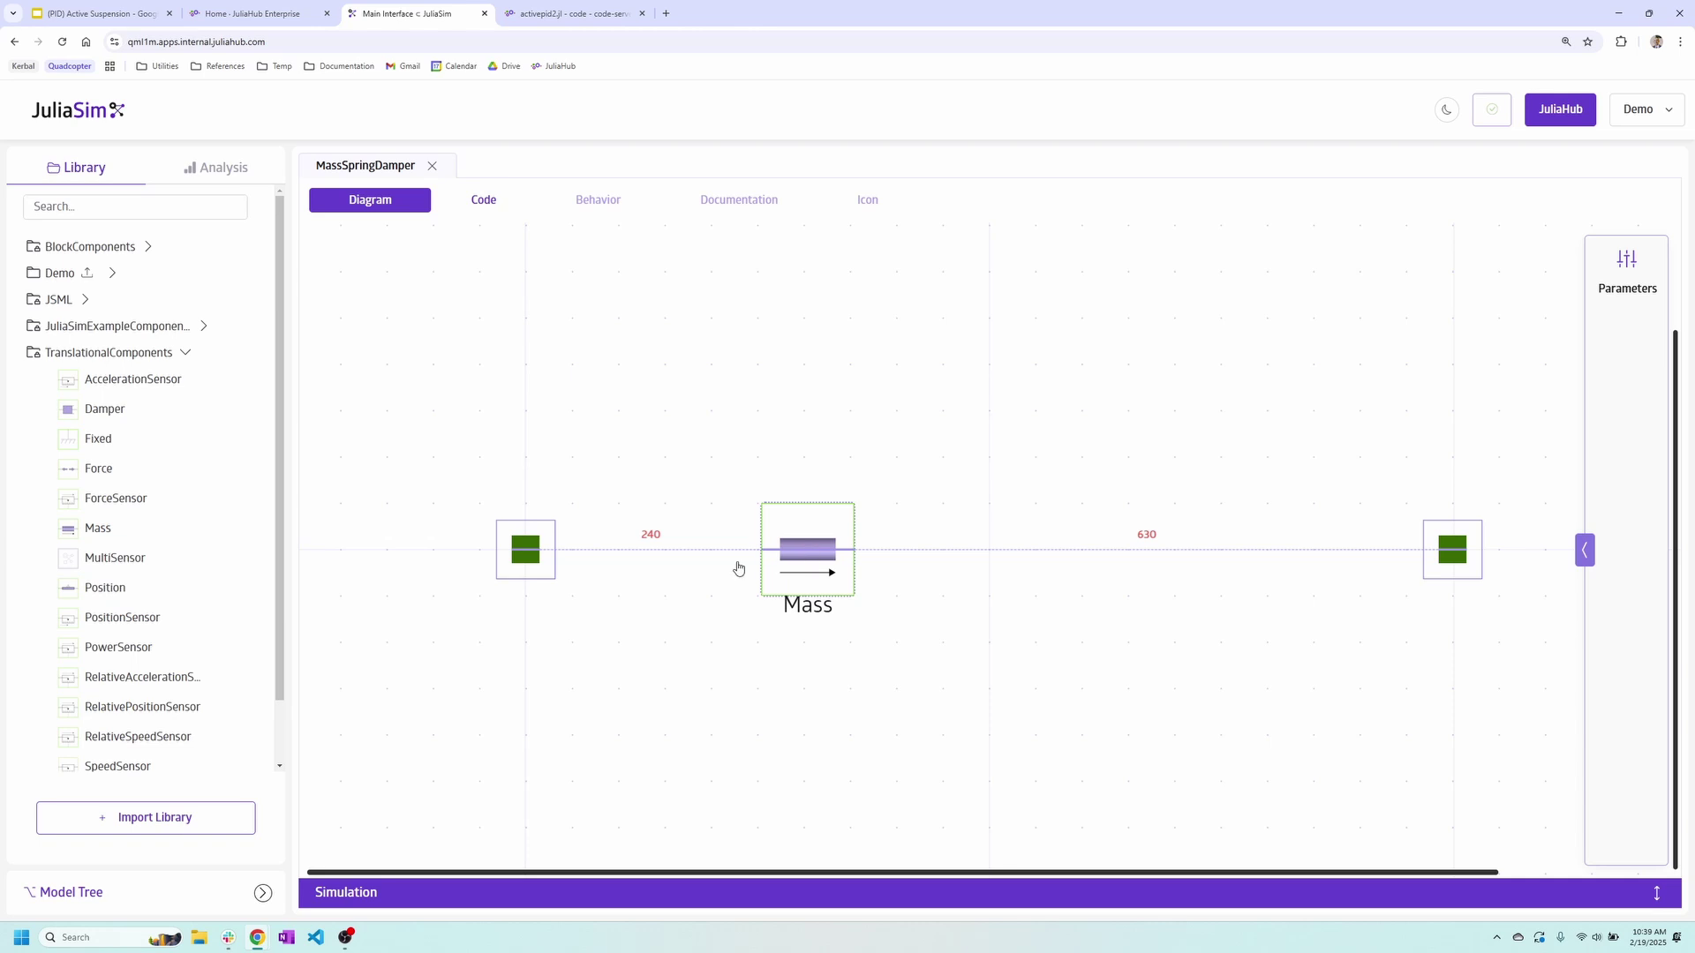
scroll(190, 709, "down", 1)
scroll(190, 709, "down", 1)
left_click_drag(106, 757, 1177, 550)
left_click_drag(527, 555, 1453, 554)
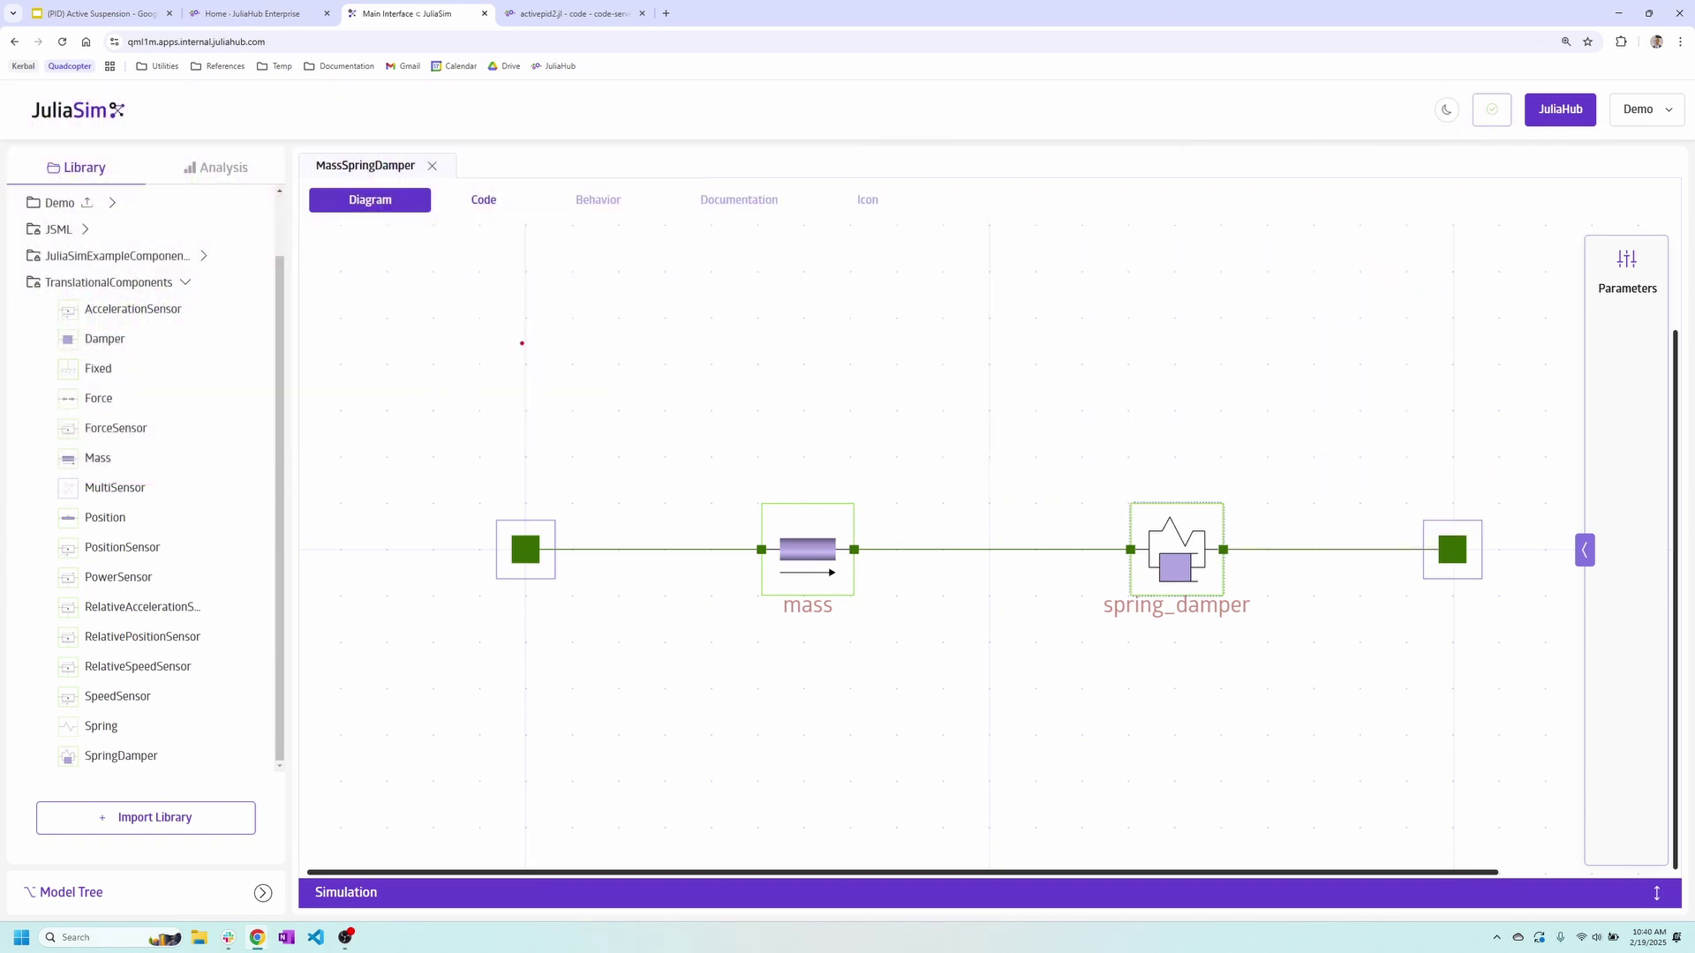
mouse_move(522, 343)
left_mouse_down()
mouse_move(613, 586)
mouse_move(1200, 764)
mouse_move(1454, 735)
left_mouse_up()
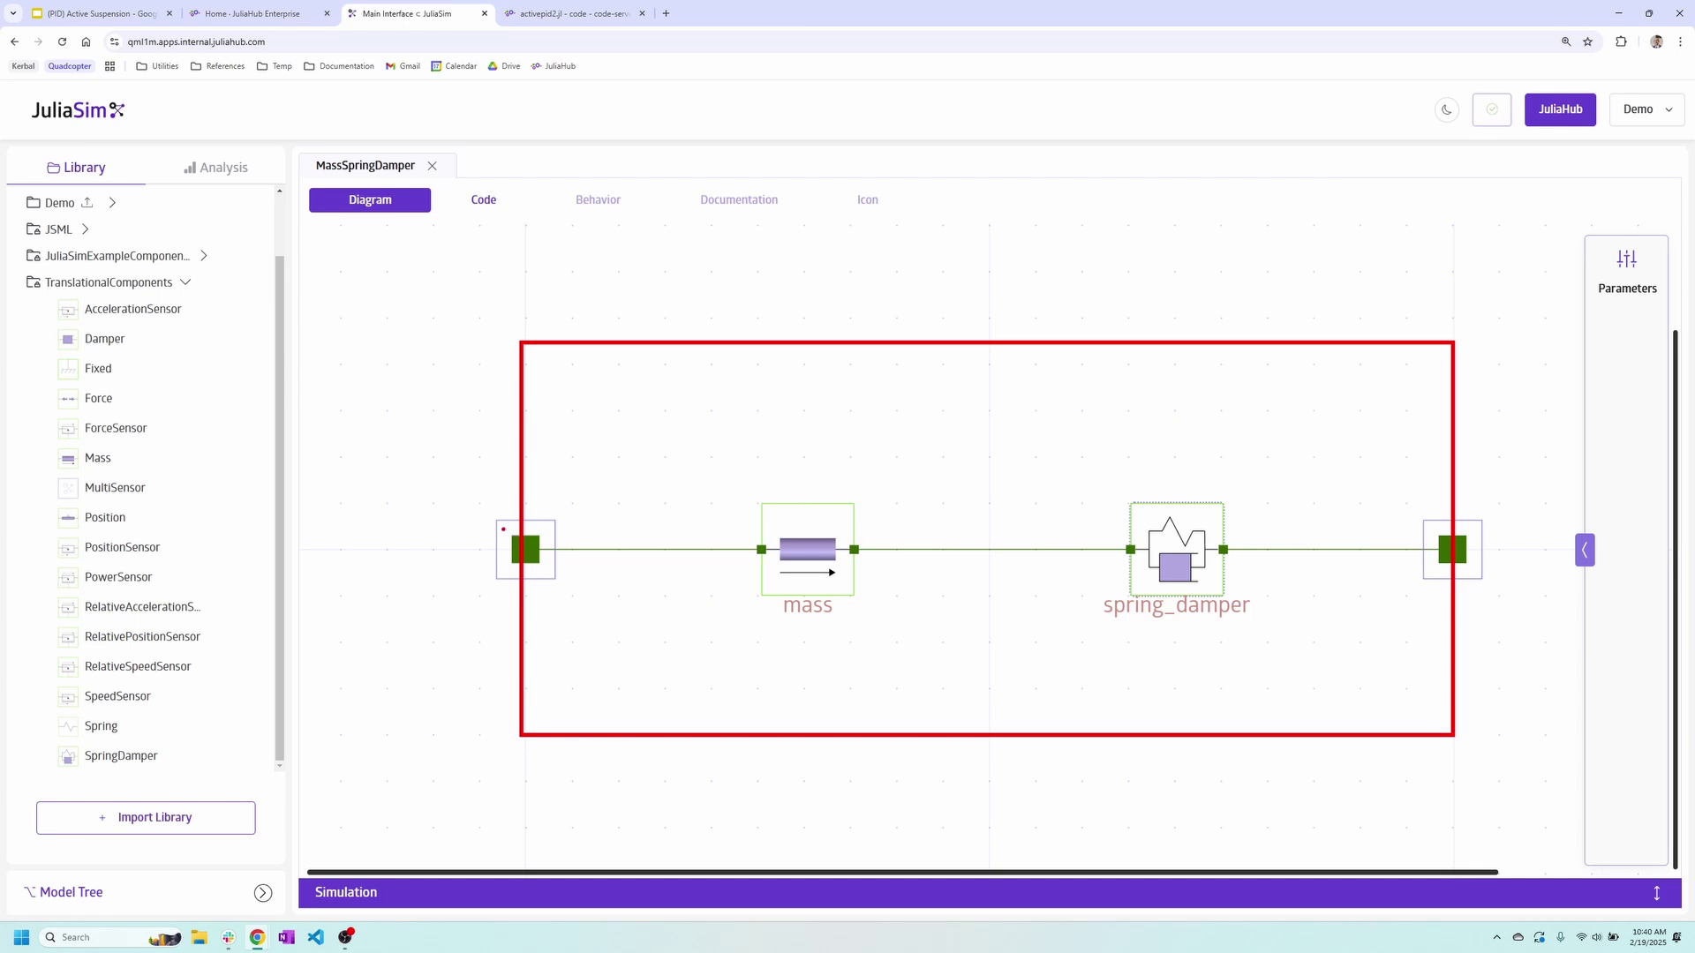
left_click_drag(480, 532, 368, 443)
left_click_drag(1496, 542, 1646, 480)
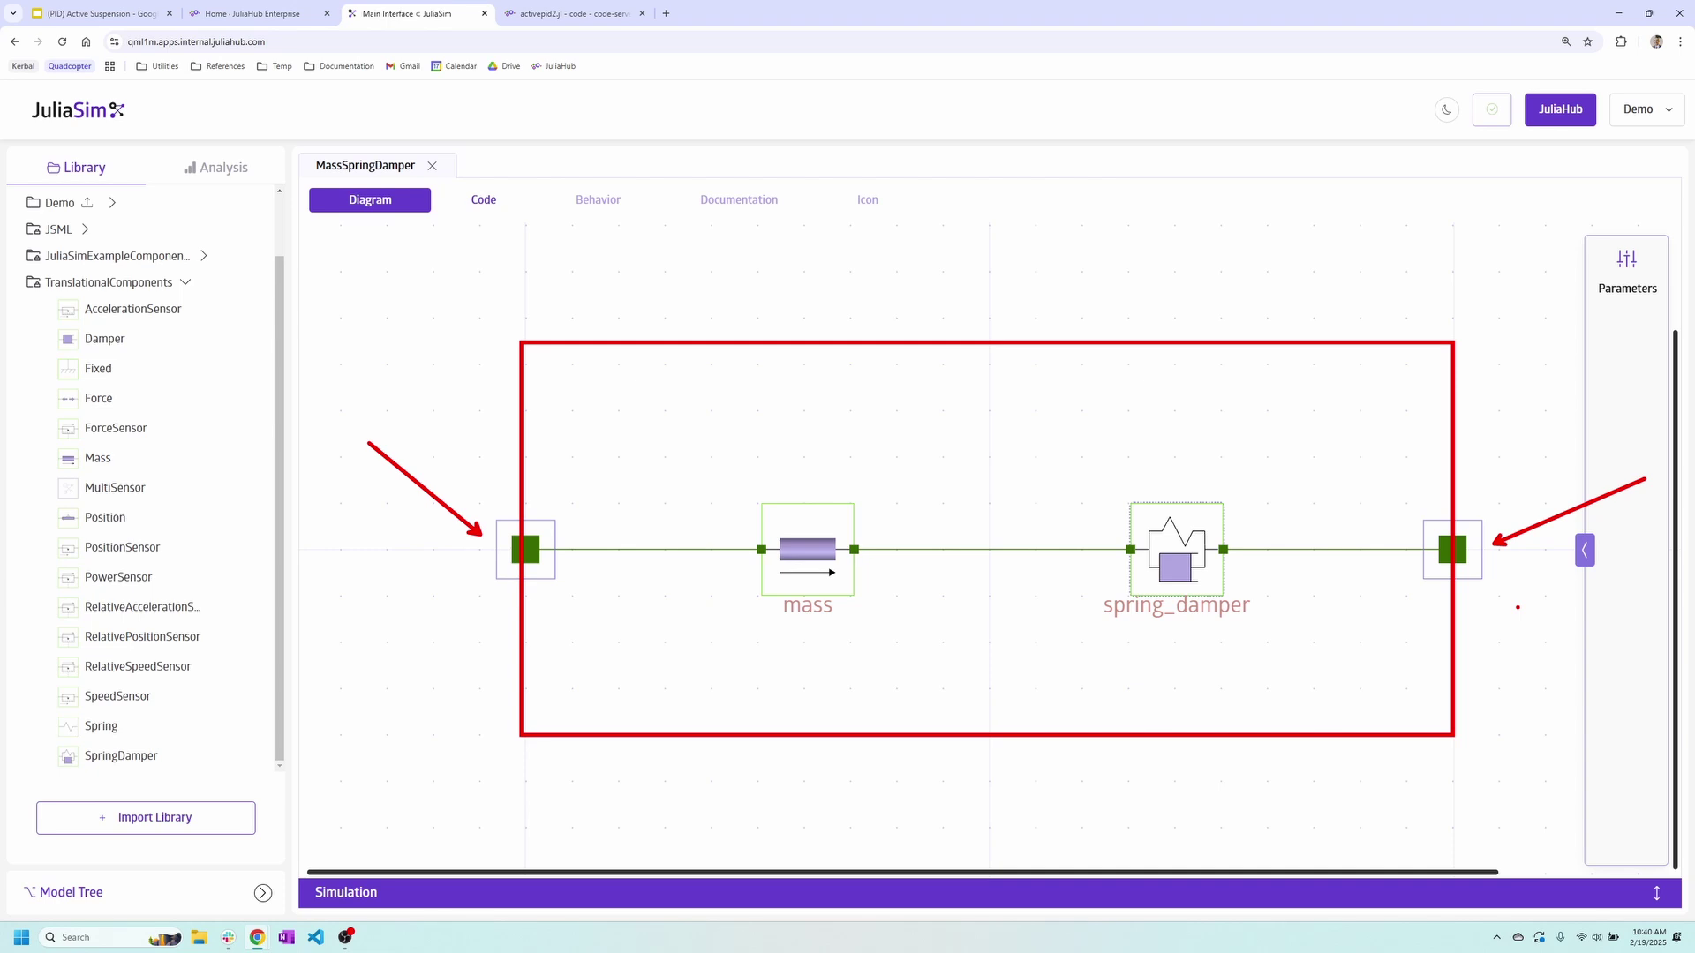
key("Escape")
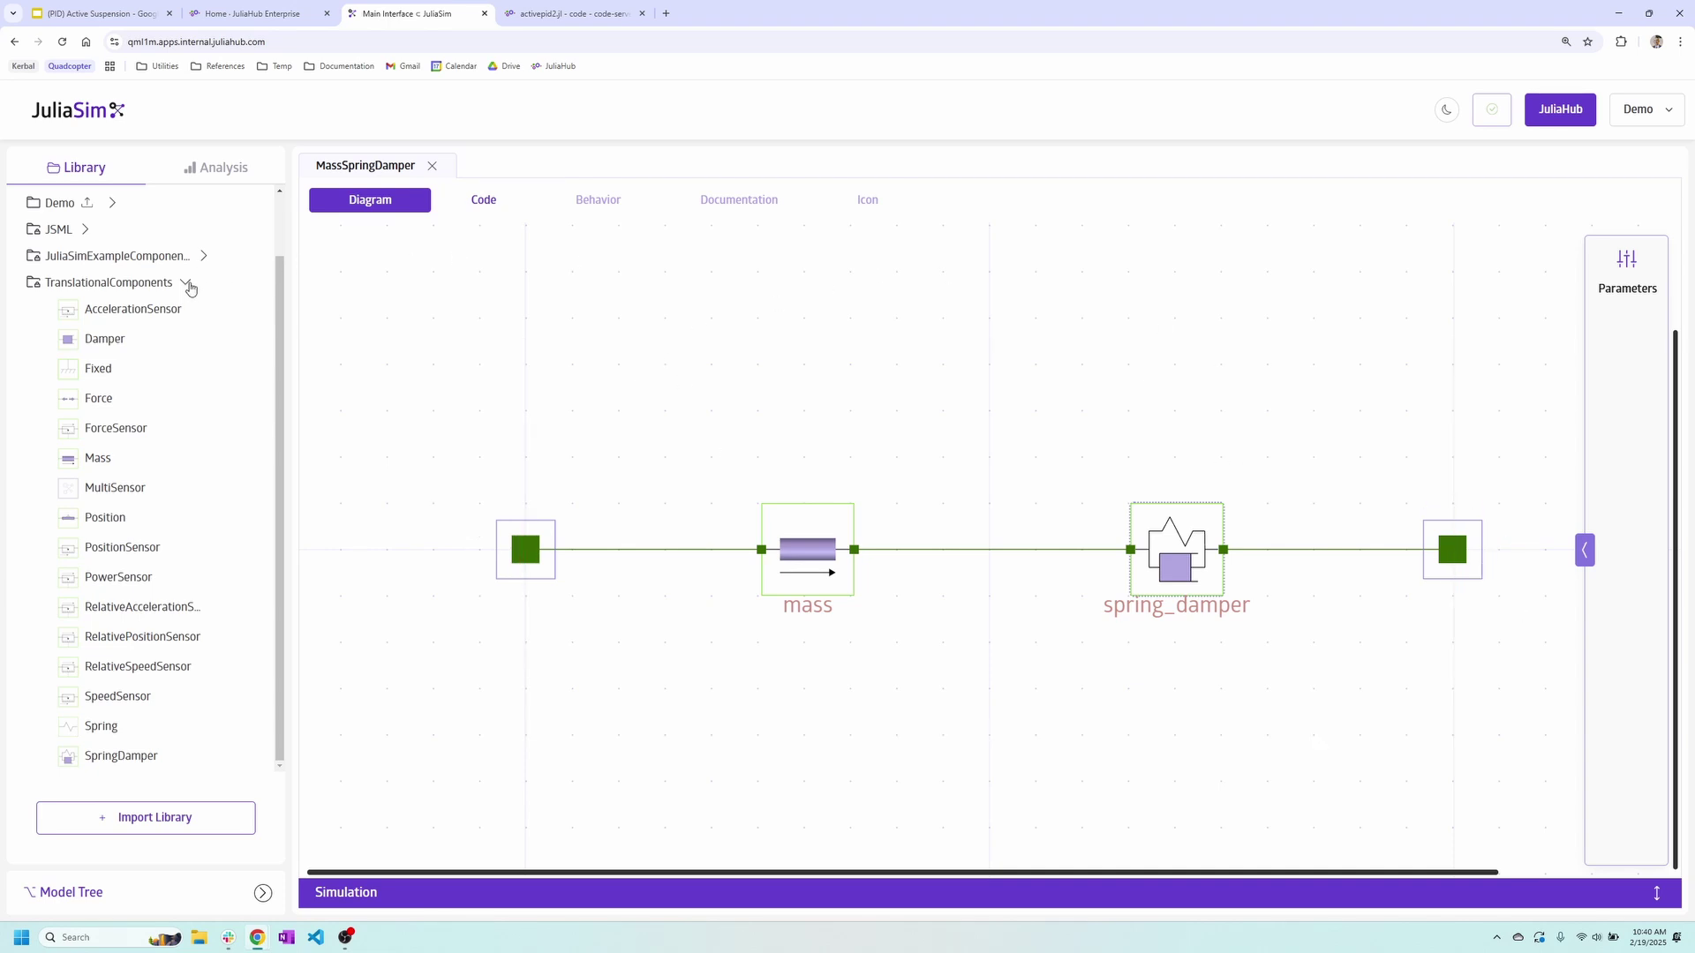
Duplicate the ActiveSuspension component from the JuliaSim example components library into the Demo library
left_click(188, 285)
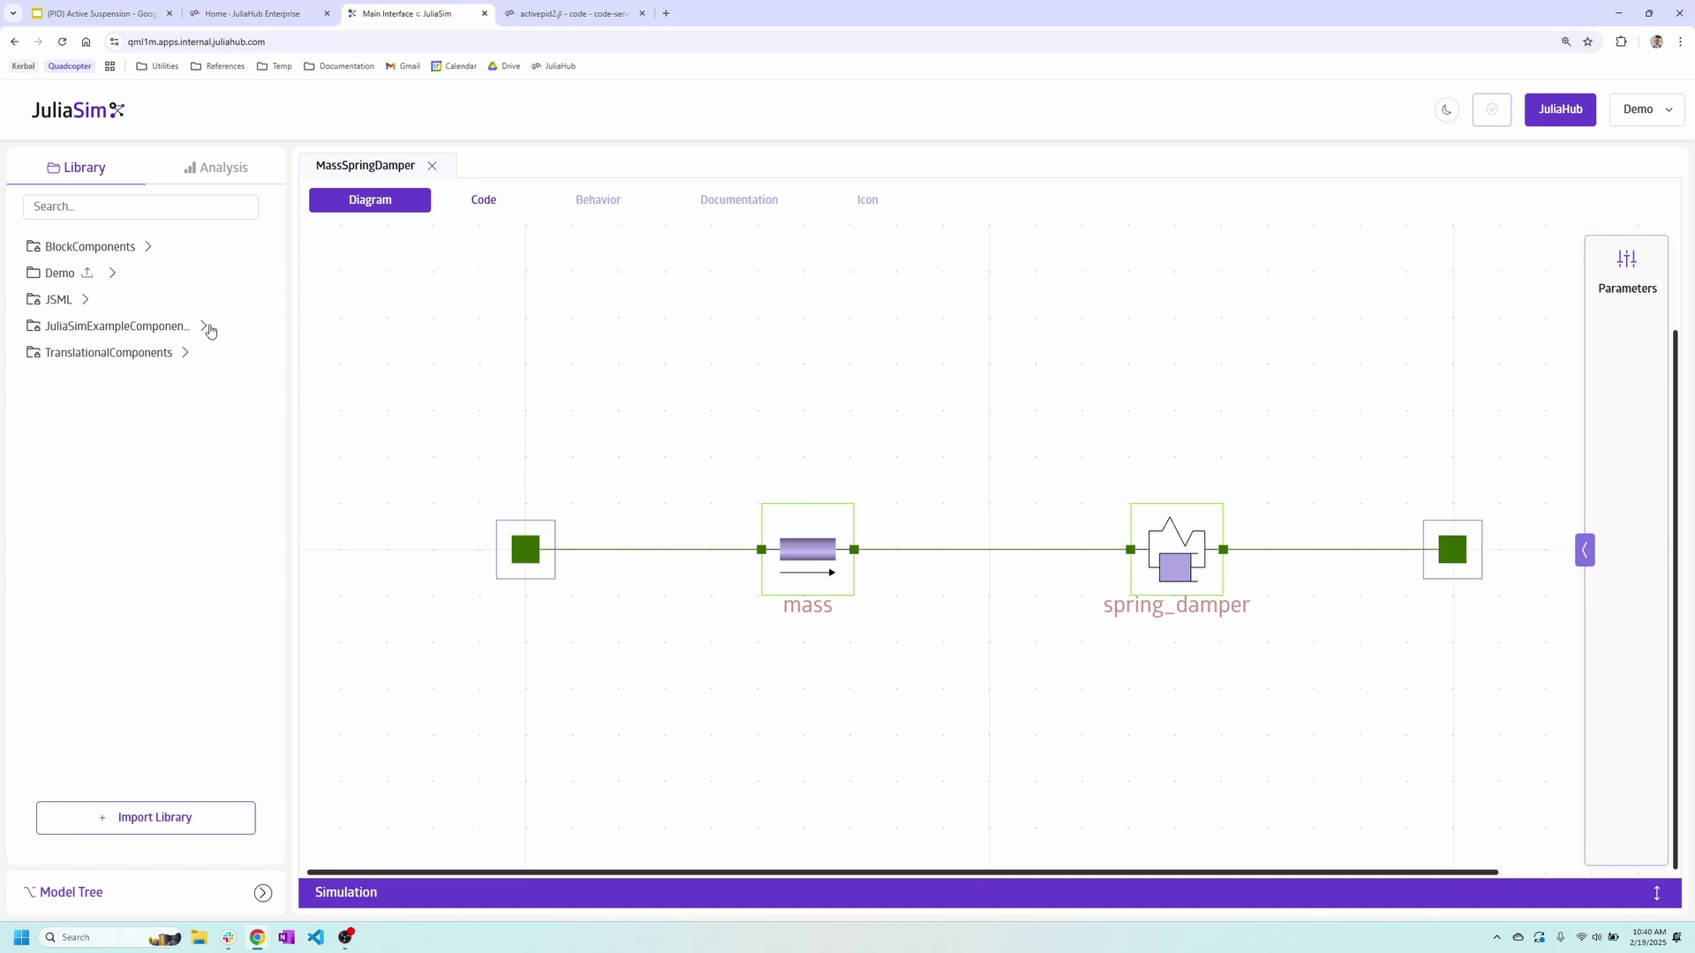
left_click(209, 328)
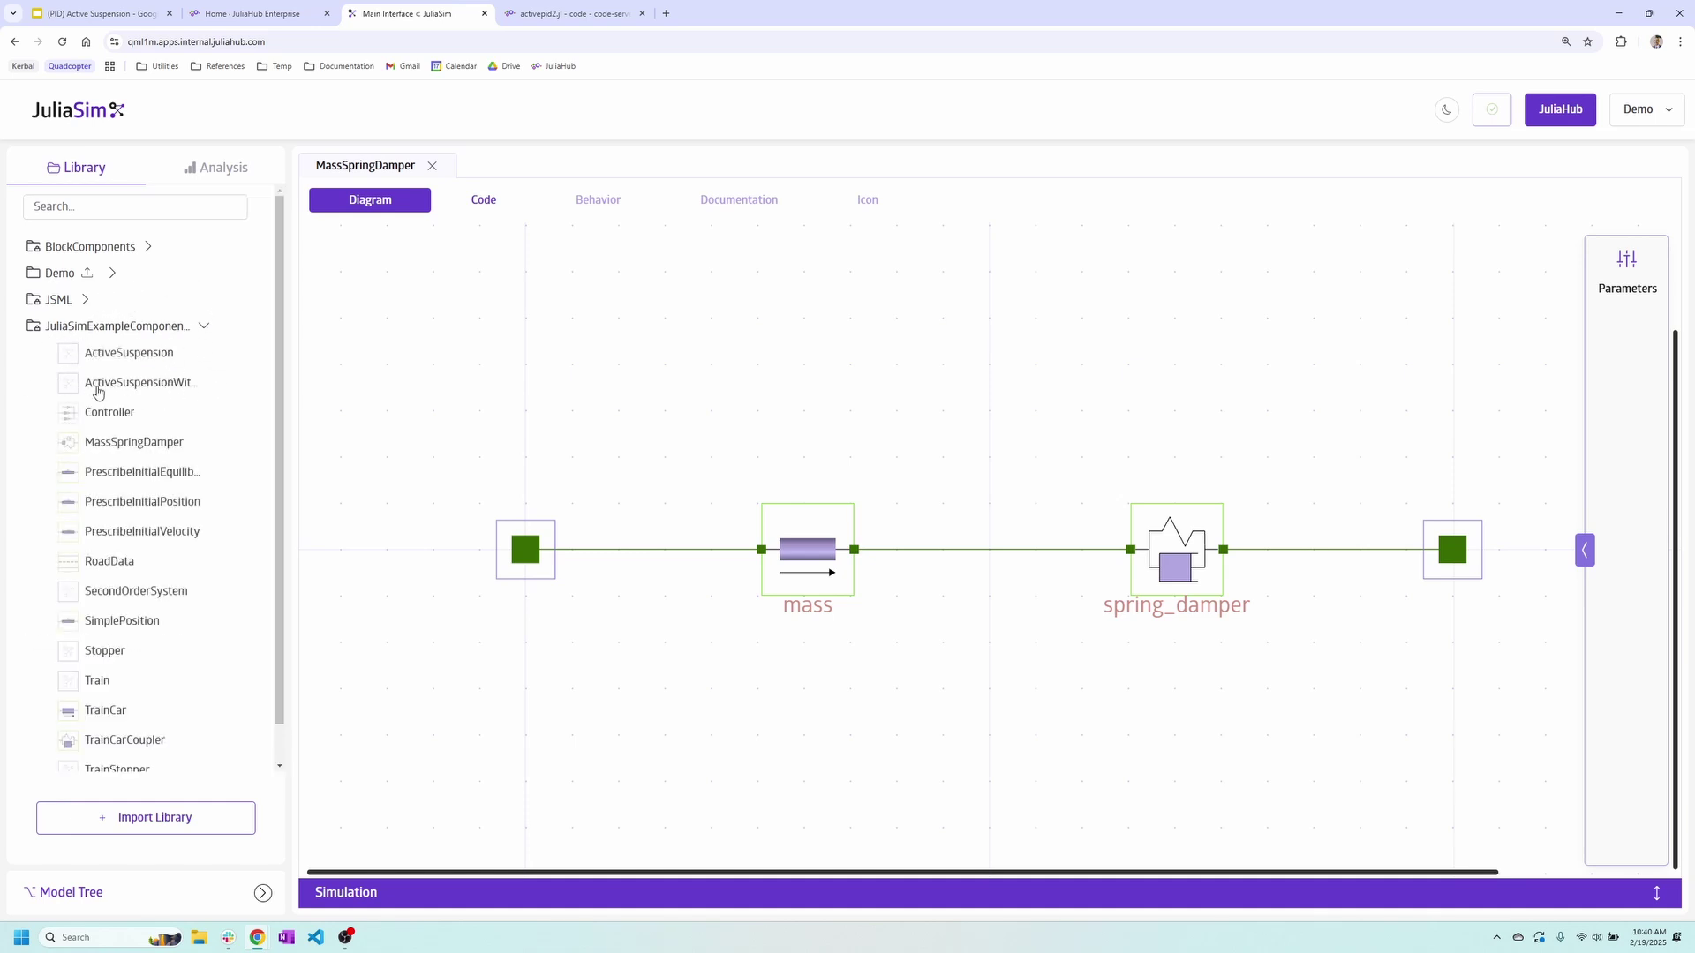
right_click(167, 358)
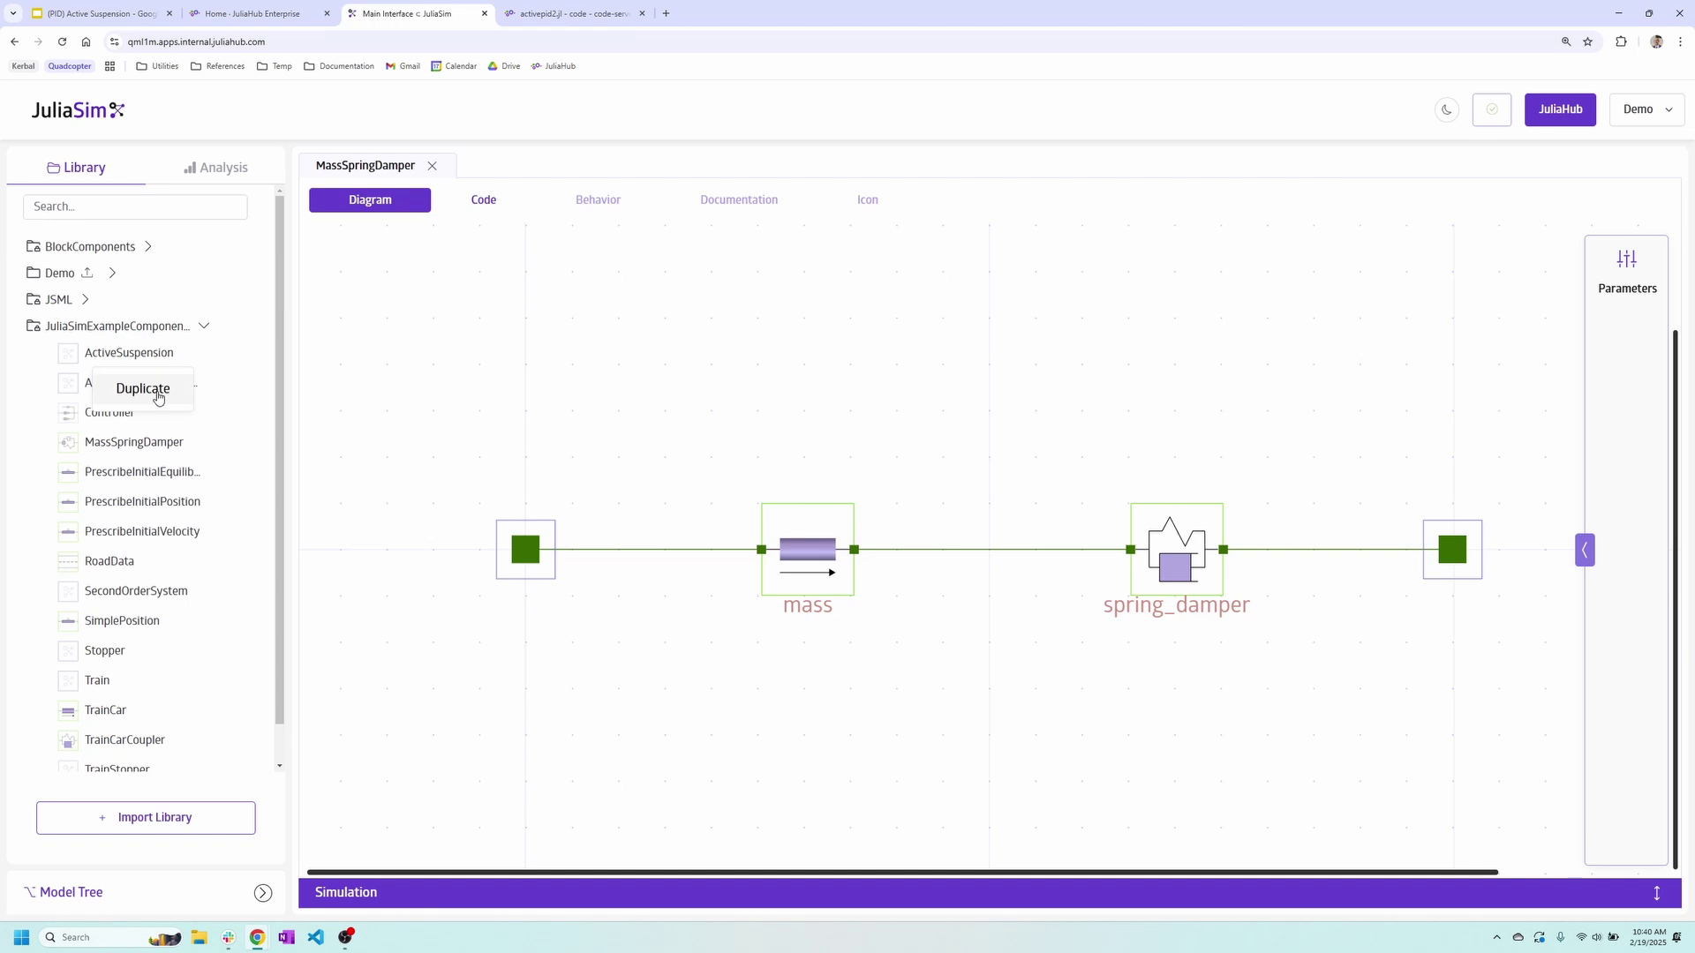
left_click(158, 398)
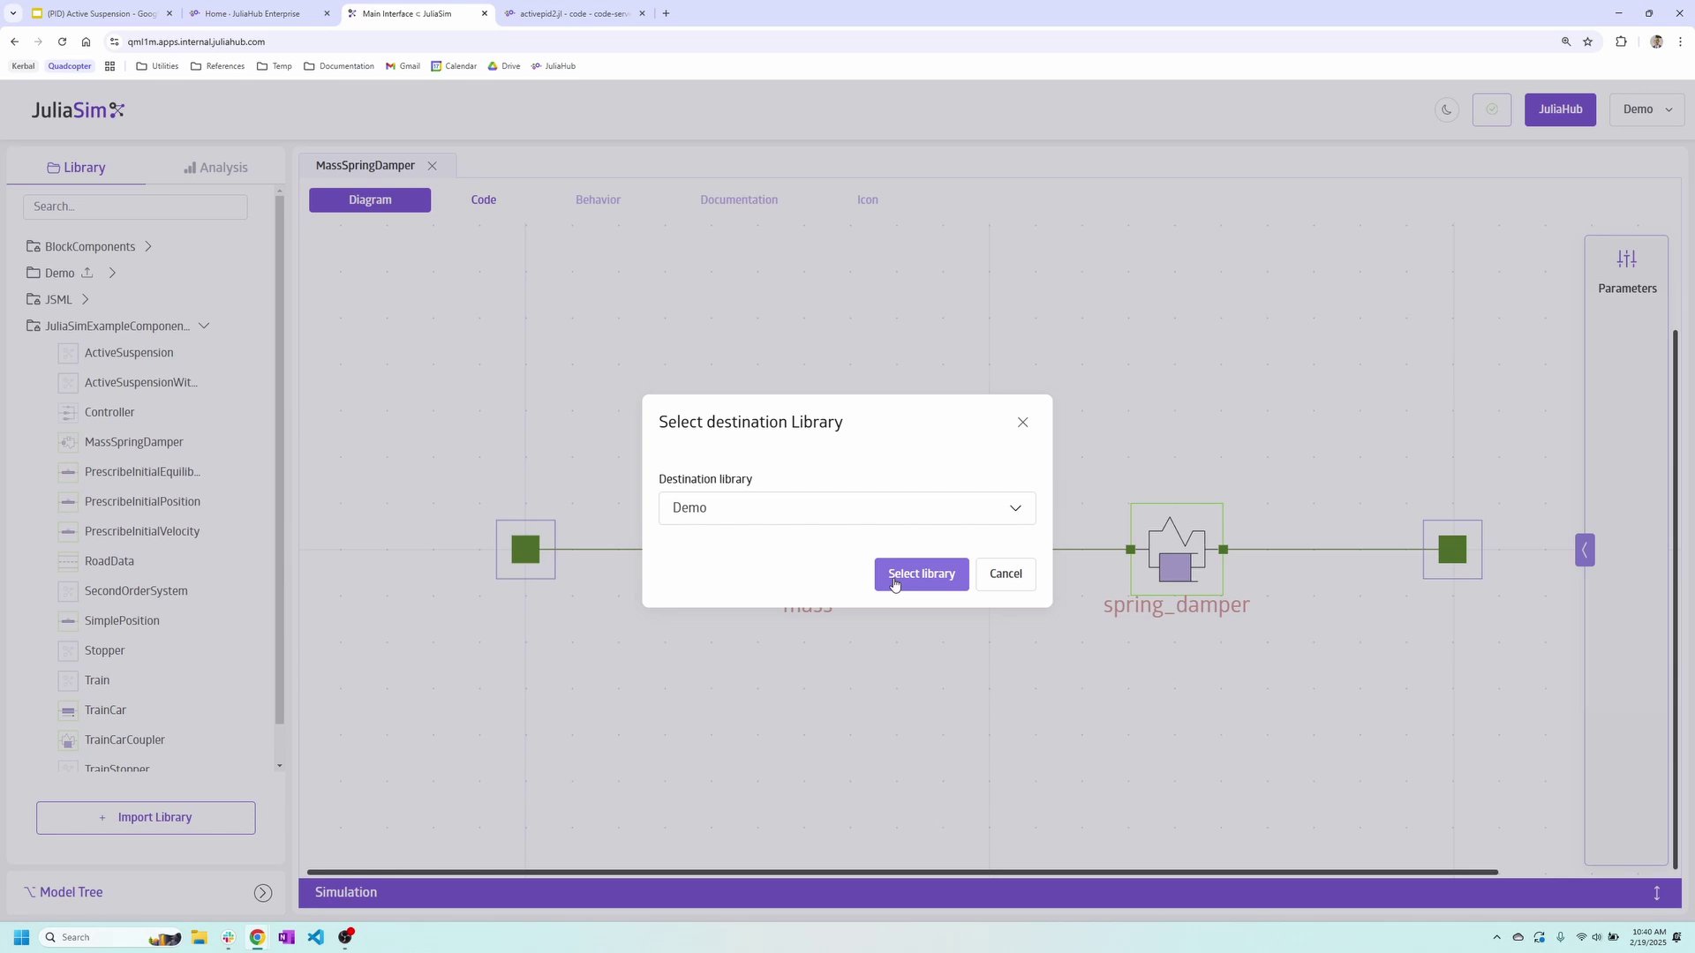
left_click(921, 574)
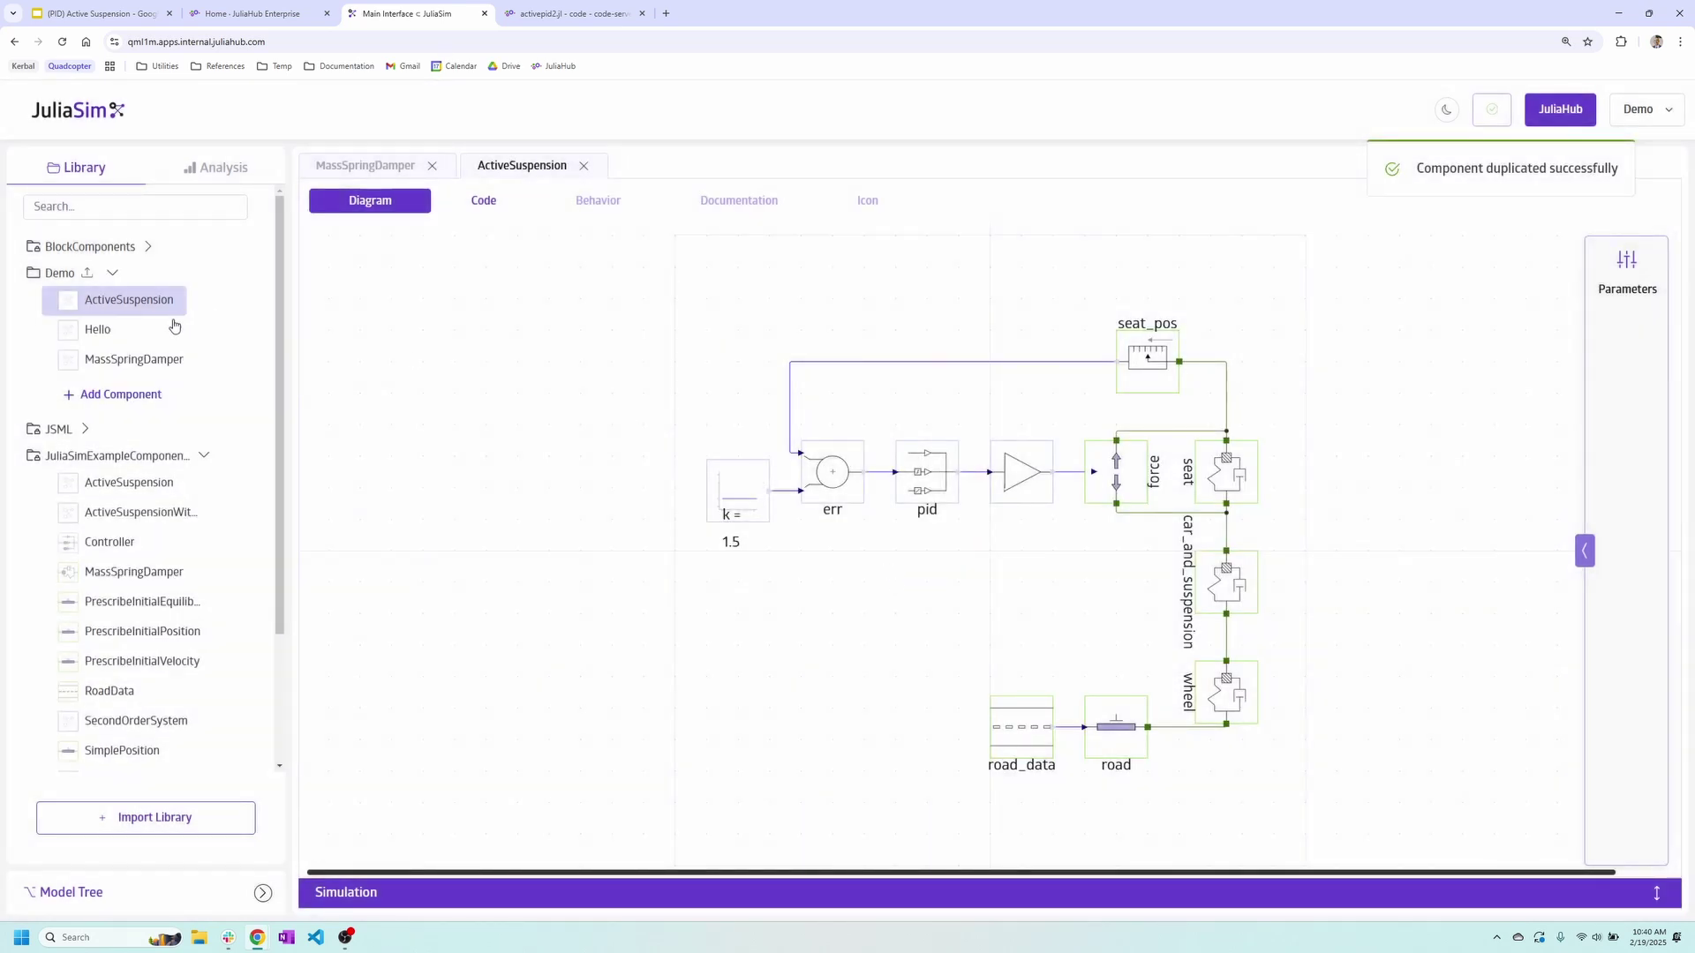
left_click(212, 454)
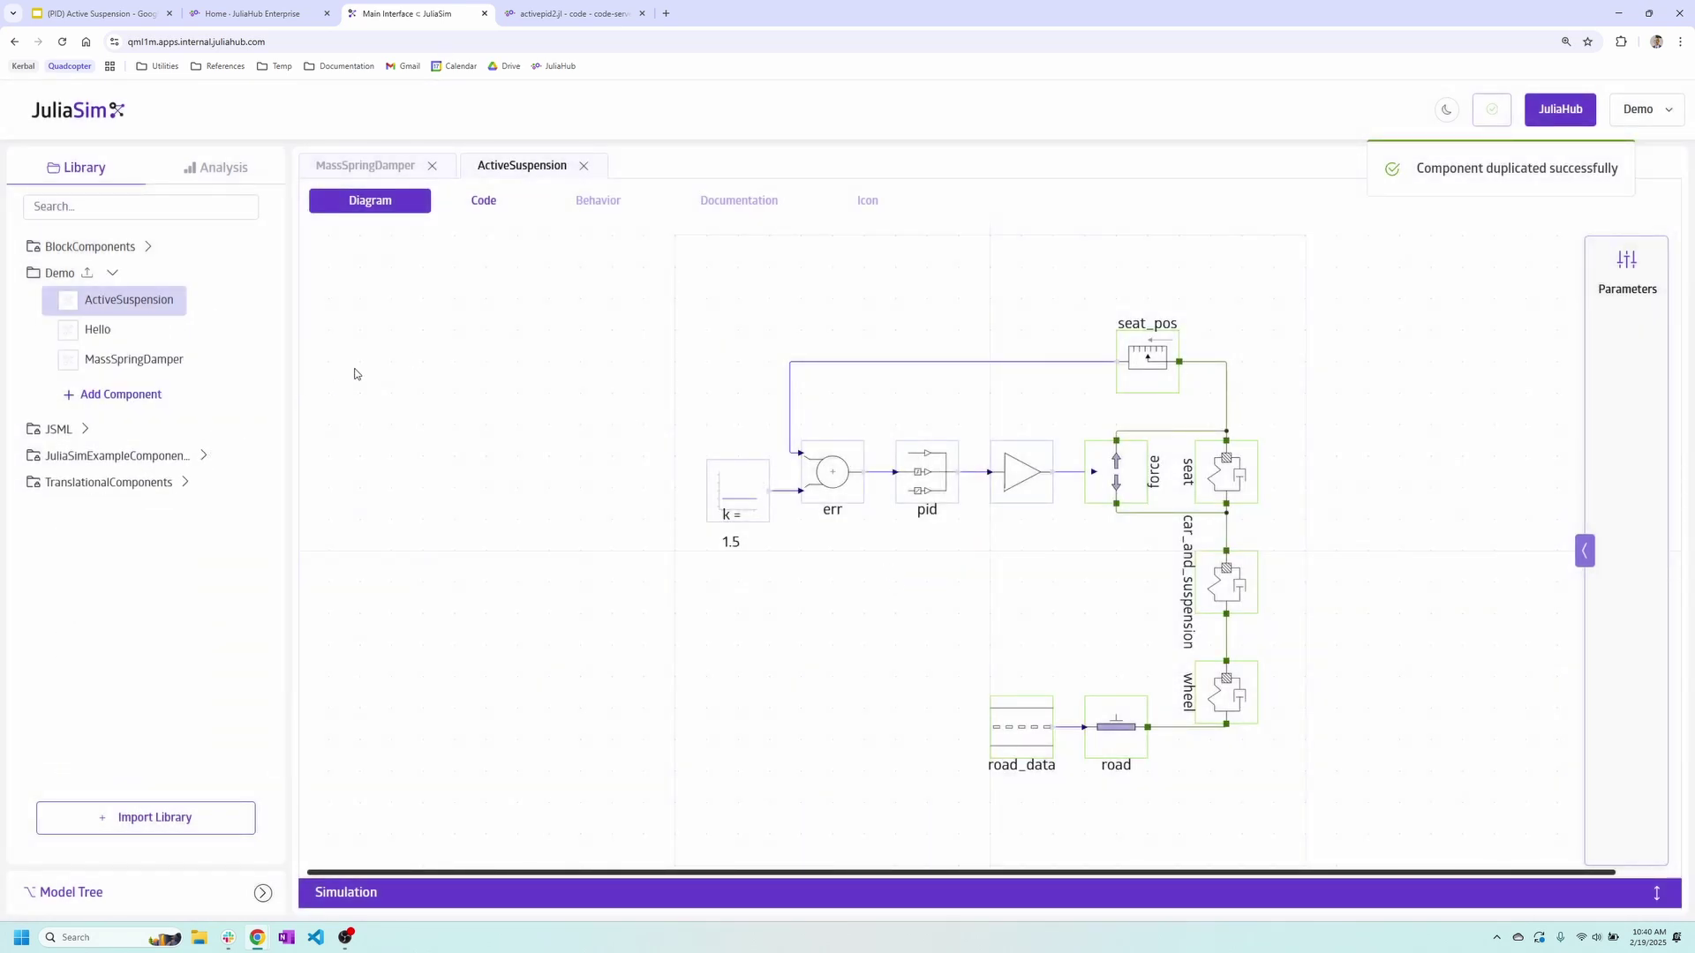
Rename the duplicated ActiveSuspension component as MyActiveSuspension
mouse_move(182, 300)
left_mouse_down()
mouse_move(467, 212)
mouse_move(481, 184)
left_mouse_up()
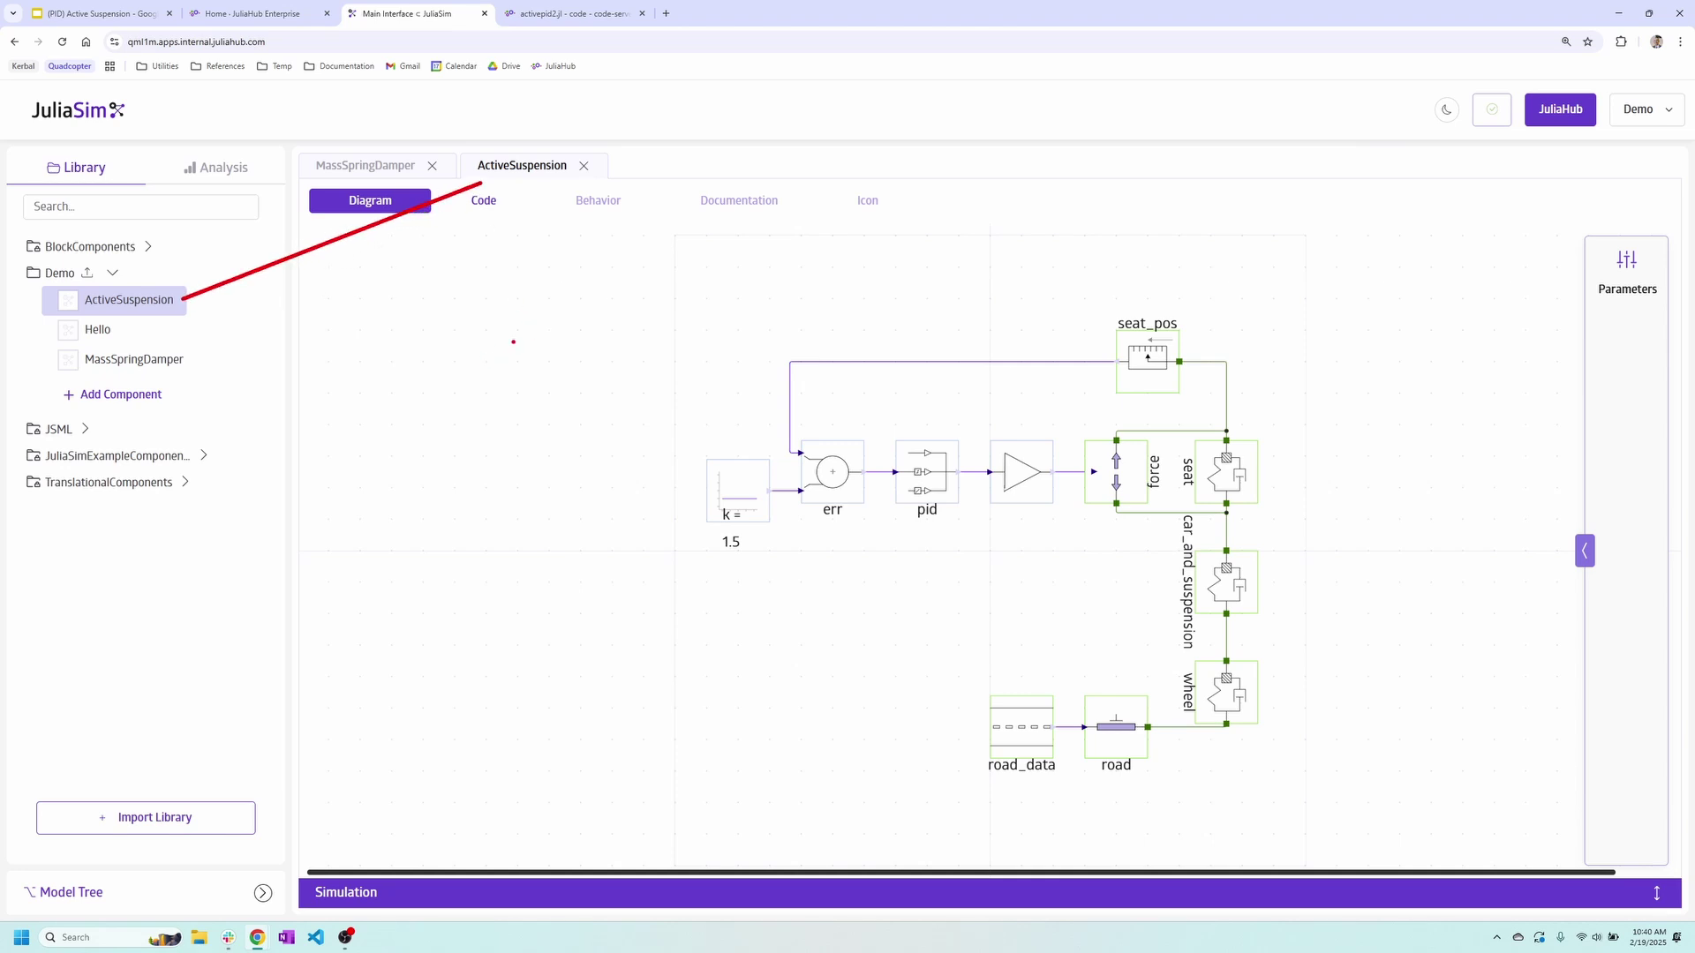
left_click(1584, 551)
left_click(1389, 265)
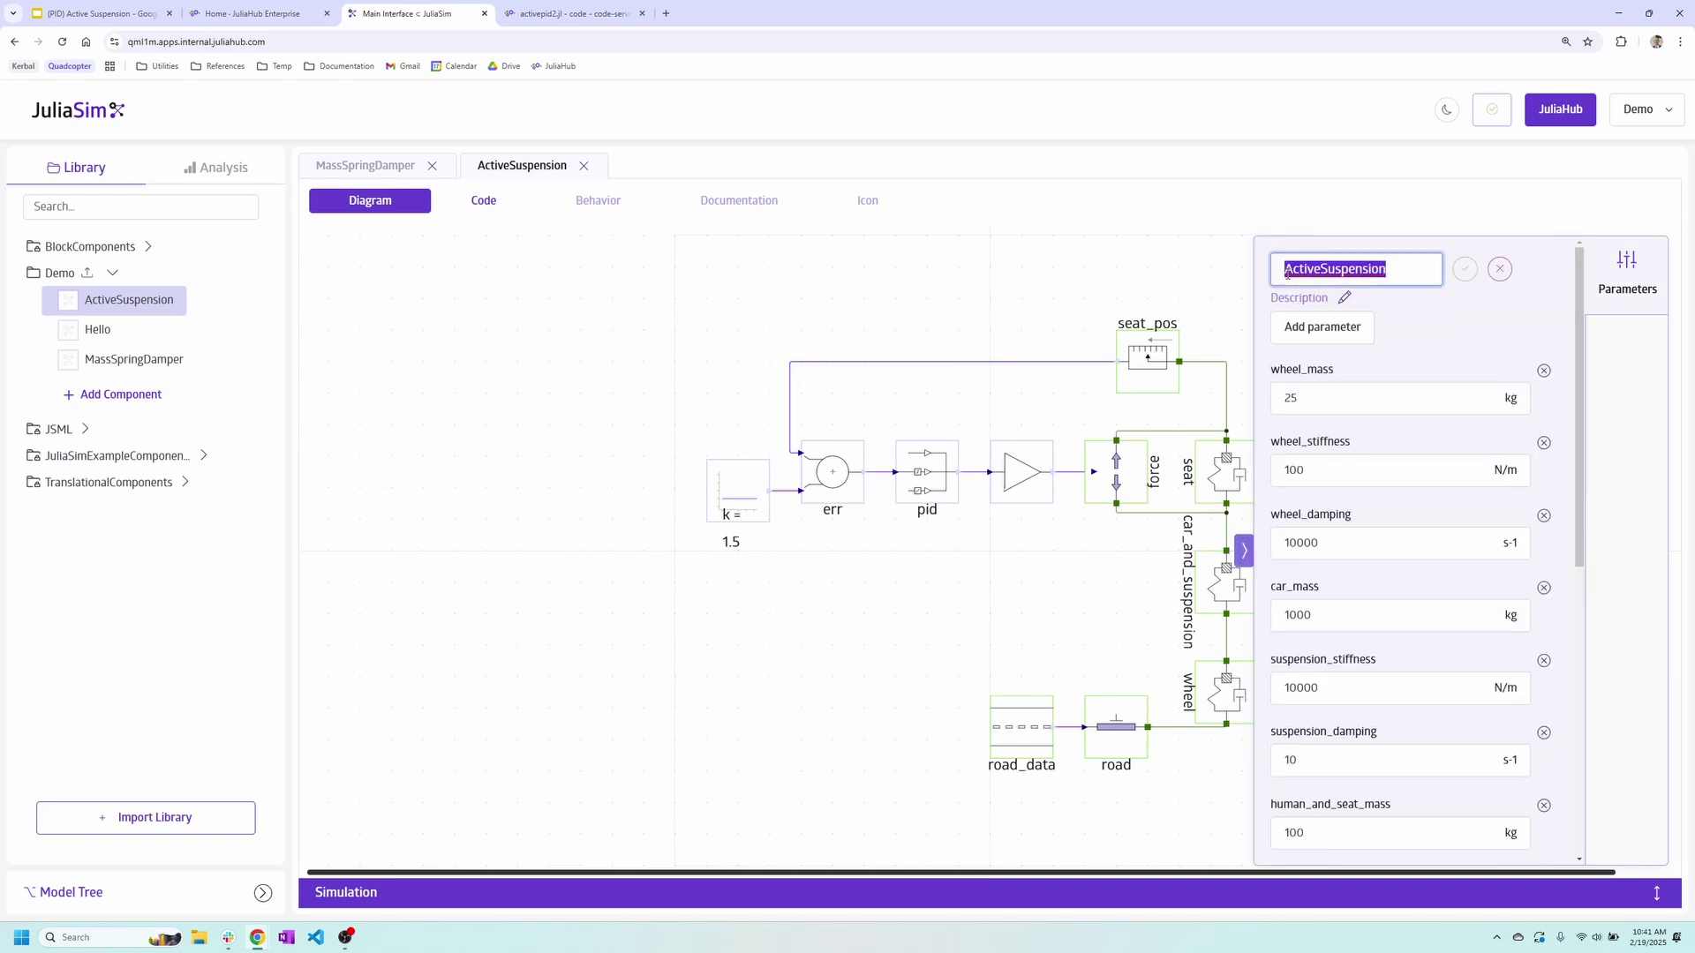
left_click(1287, 272)
type("My")
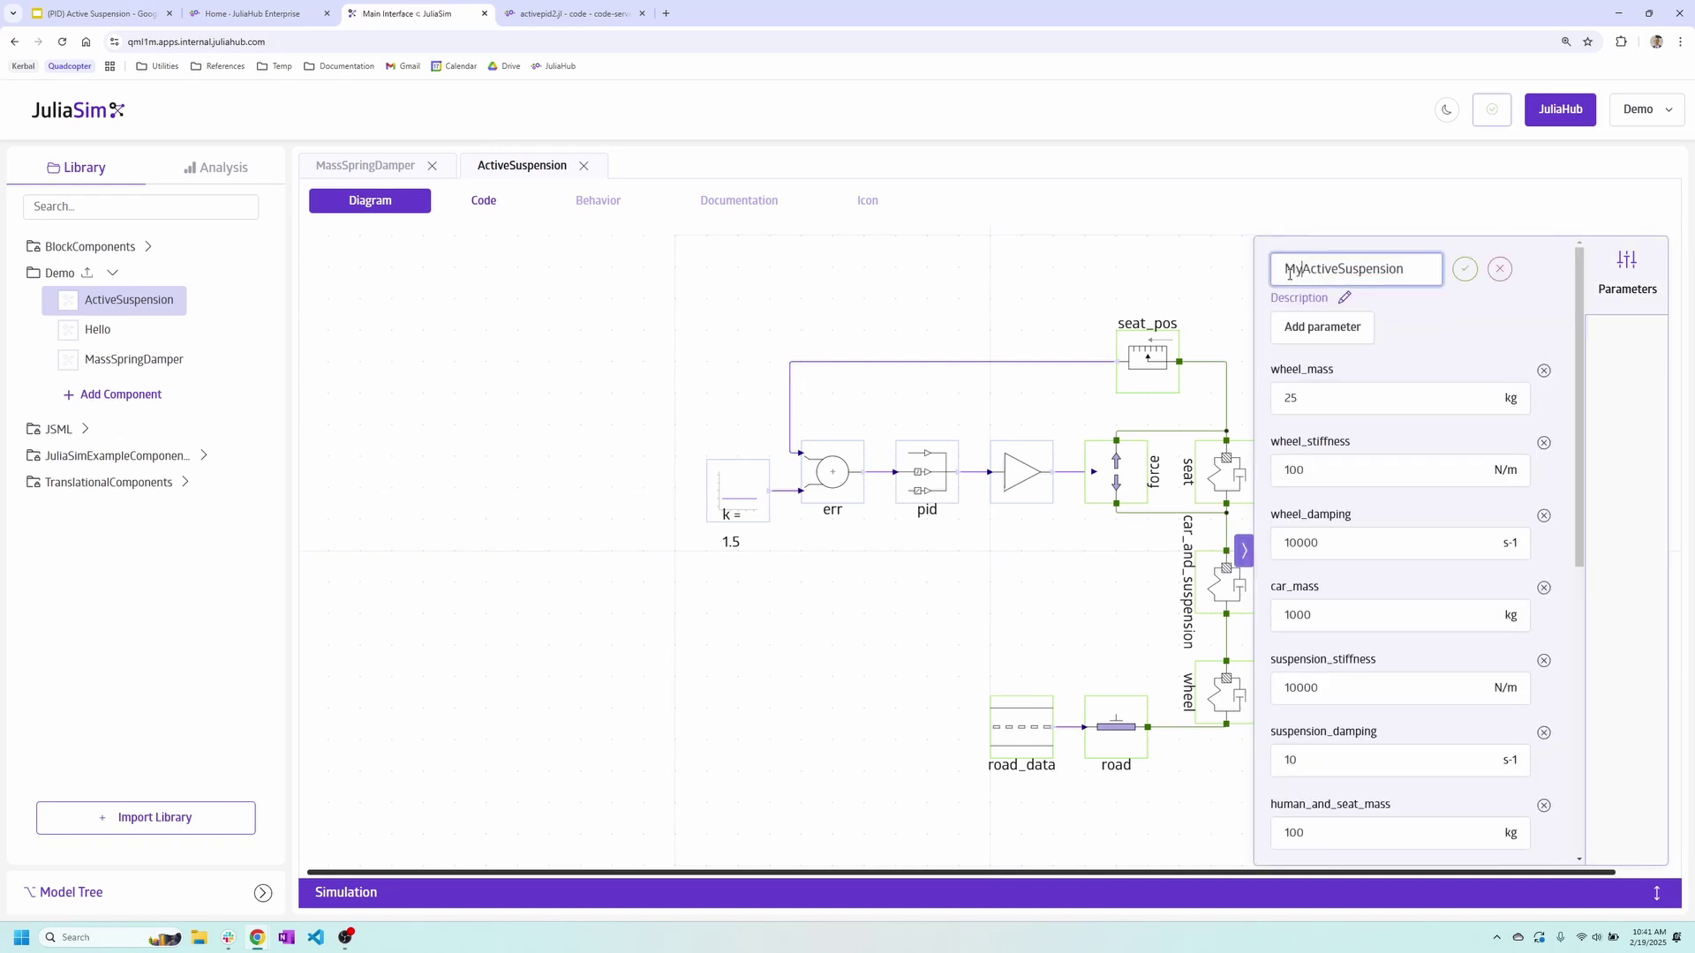
left_click(1465, 268)
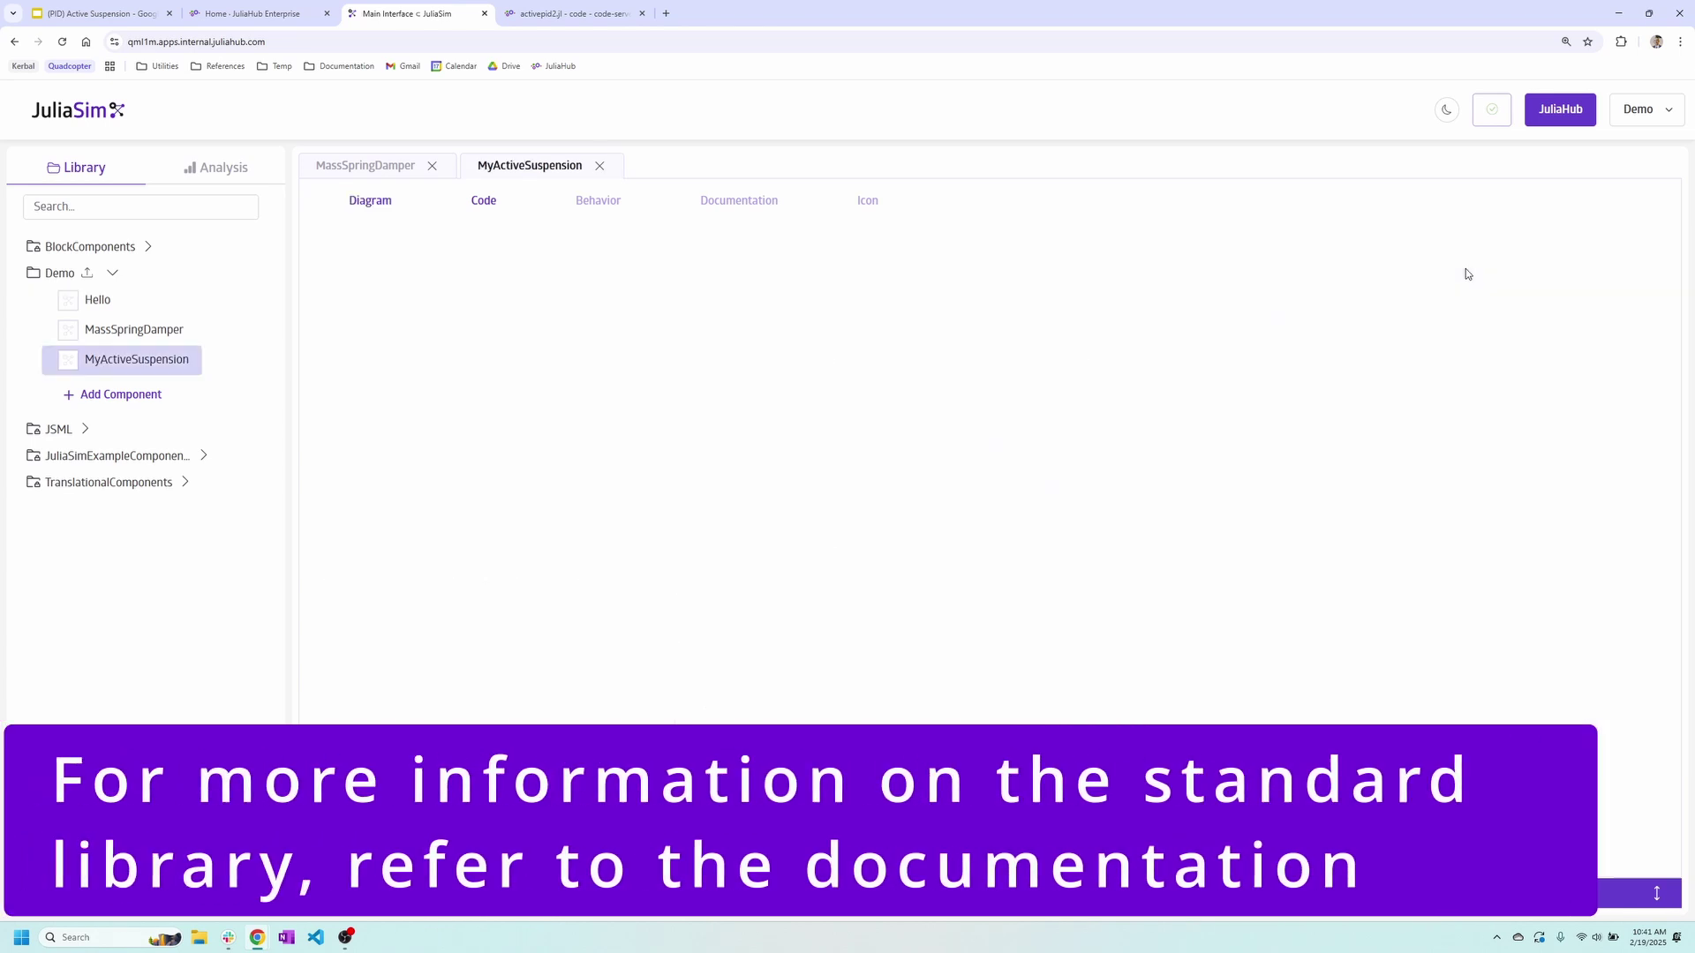
left_click(1244, 550)
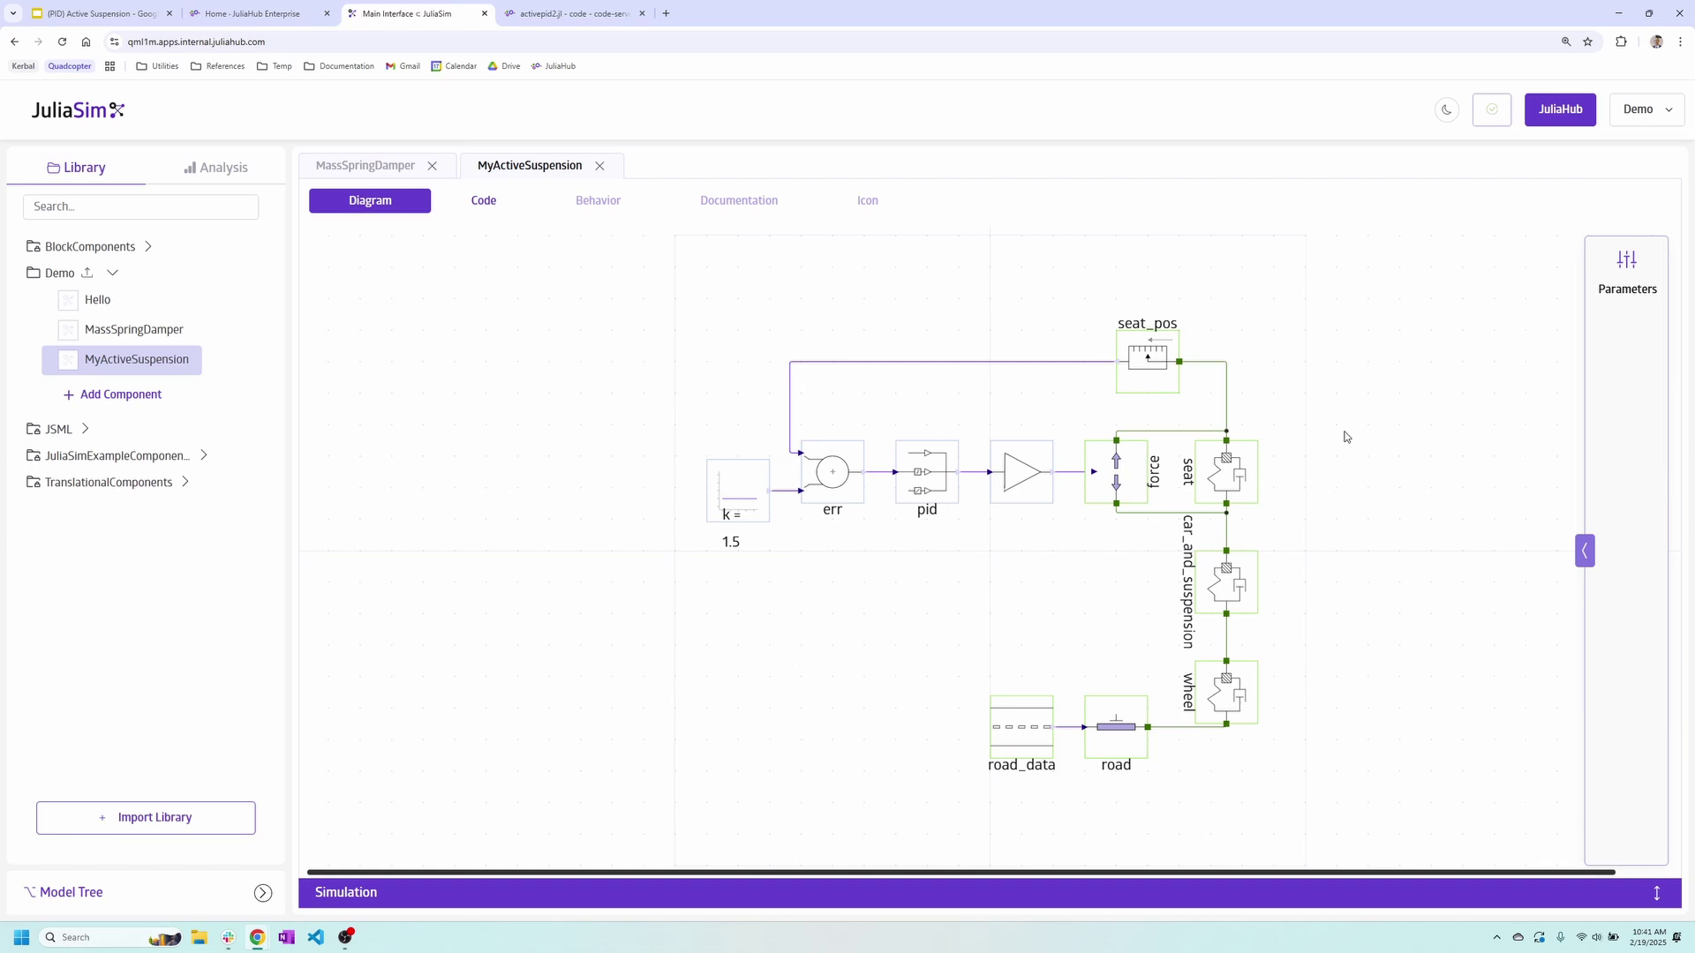
Add a Transient analysis to MyActiveSuspension in the Demo library
left_click(239, 176)
left_click(129, 270)
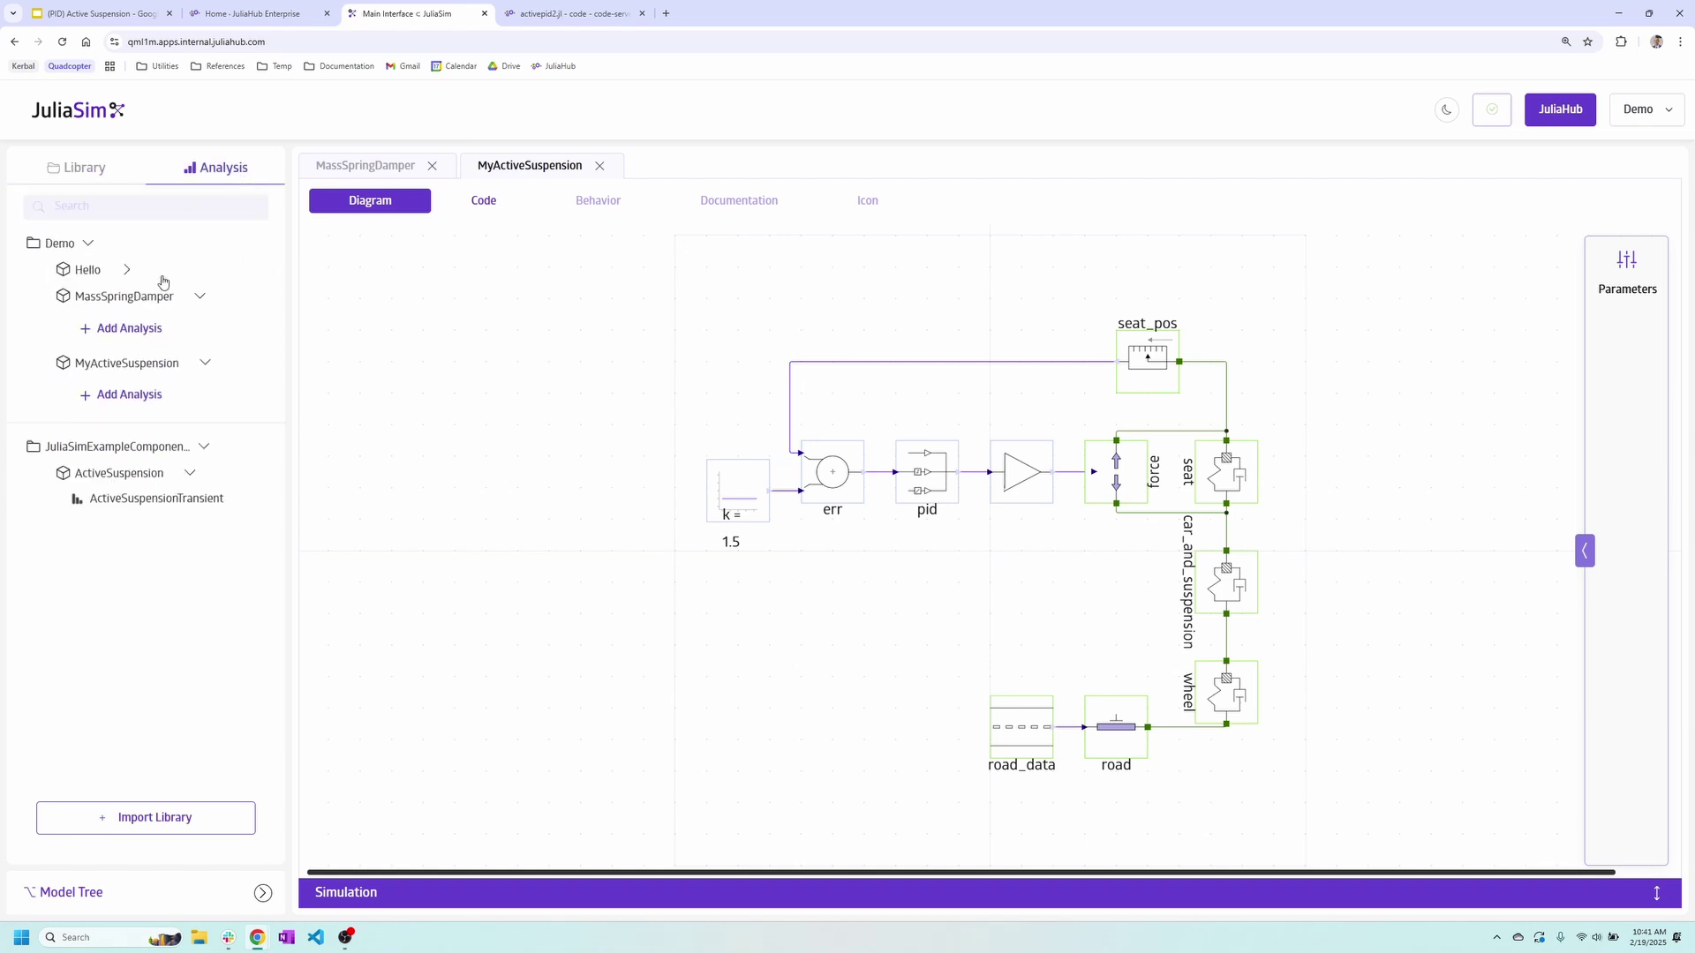
left_click(200, 298)
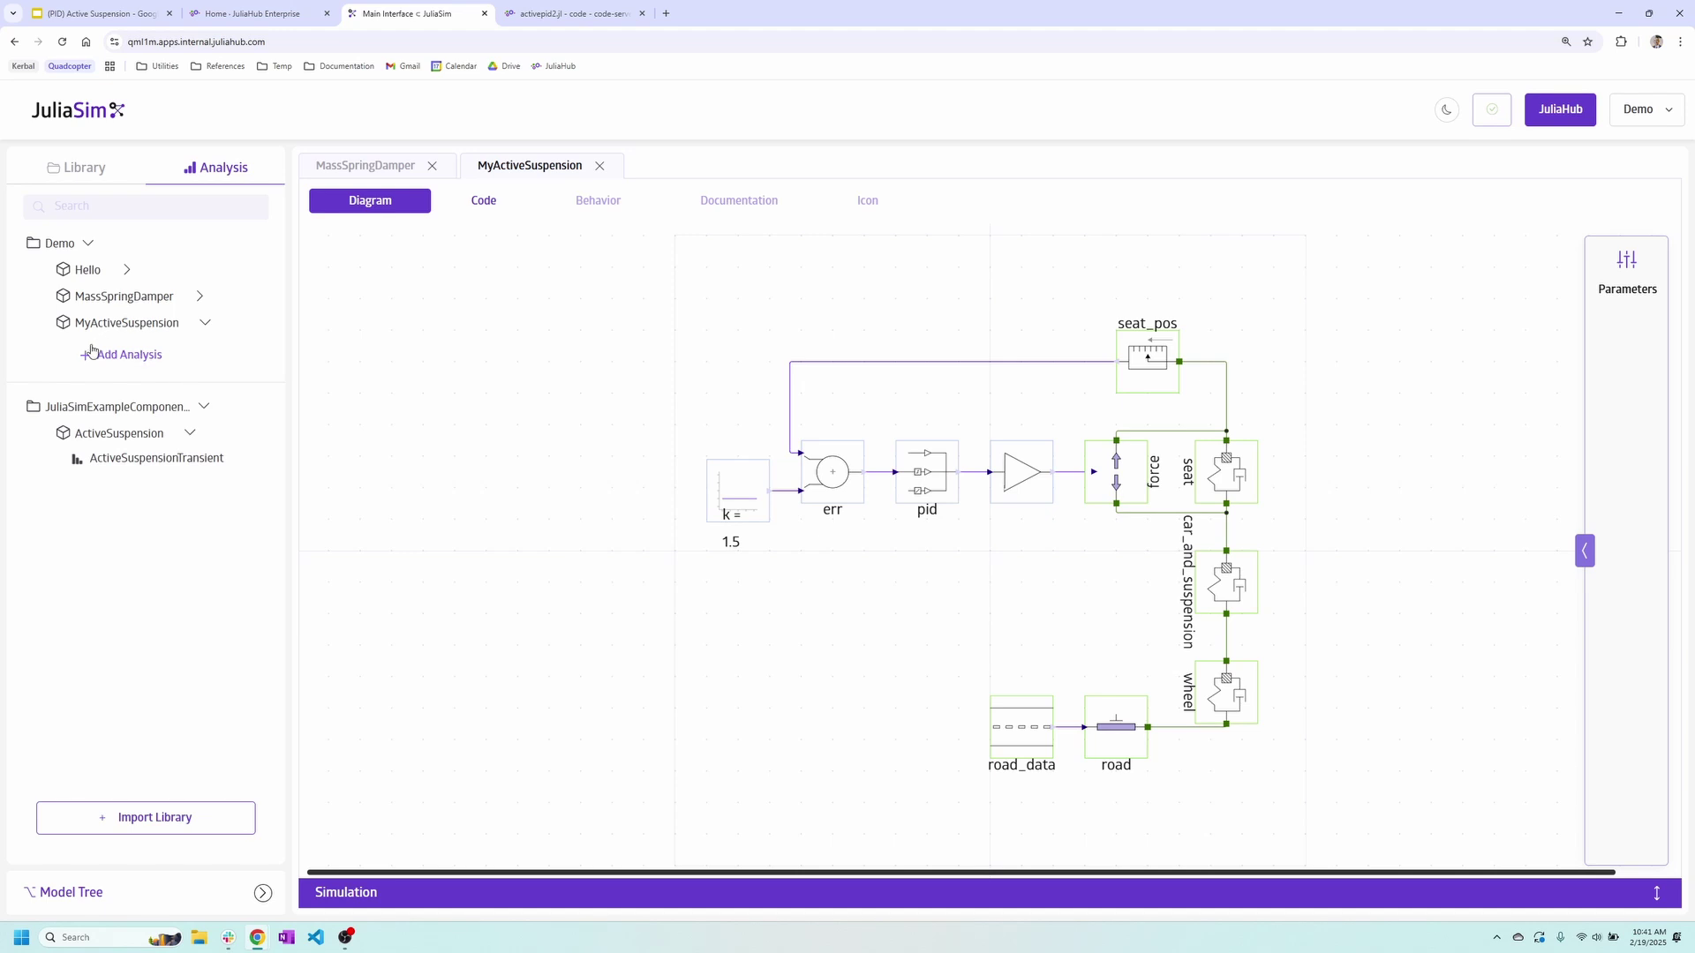
left_click(146, 355)
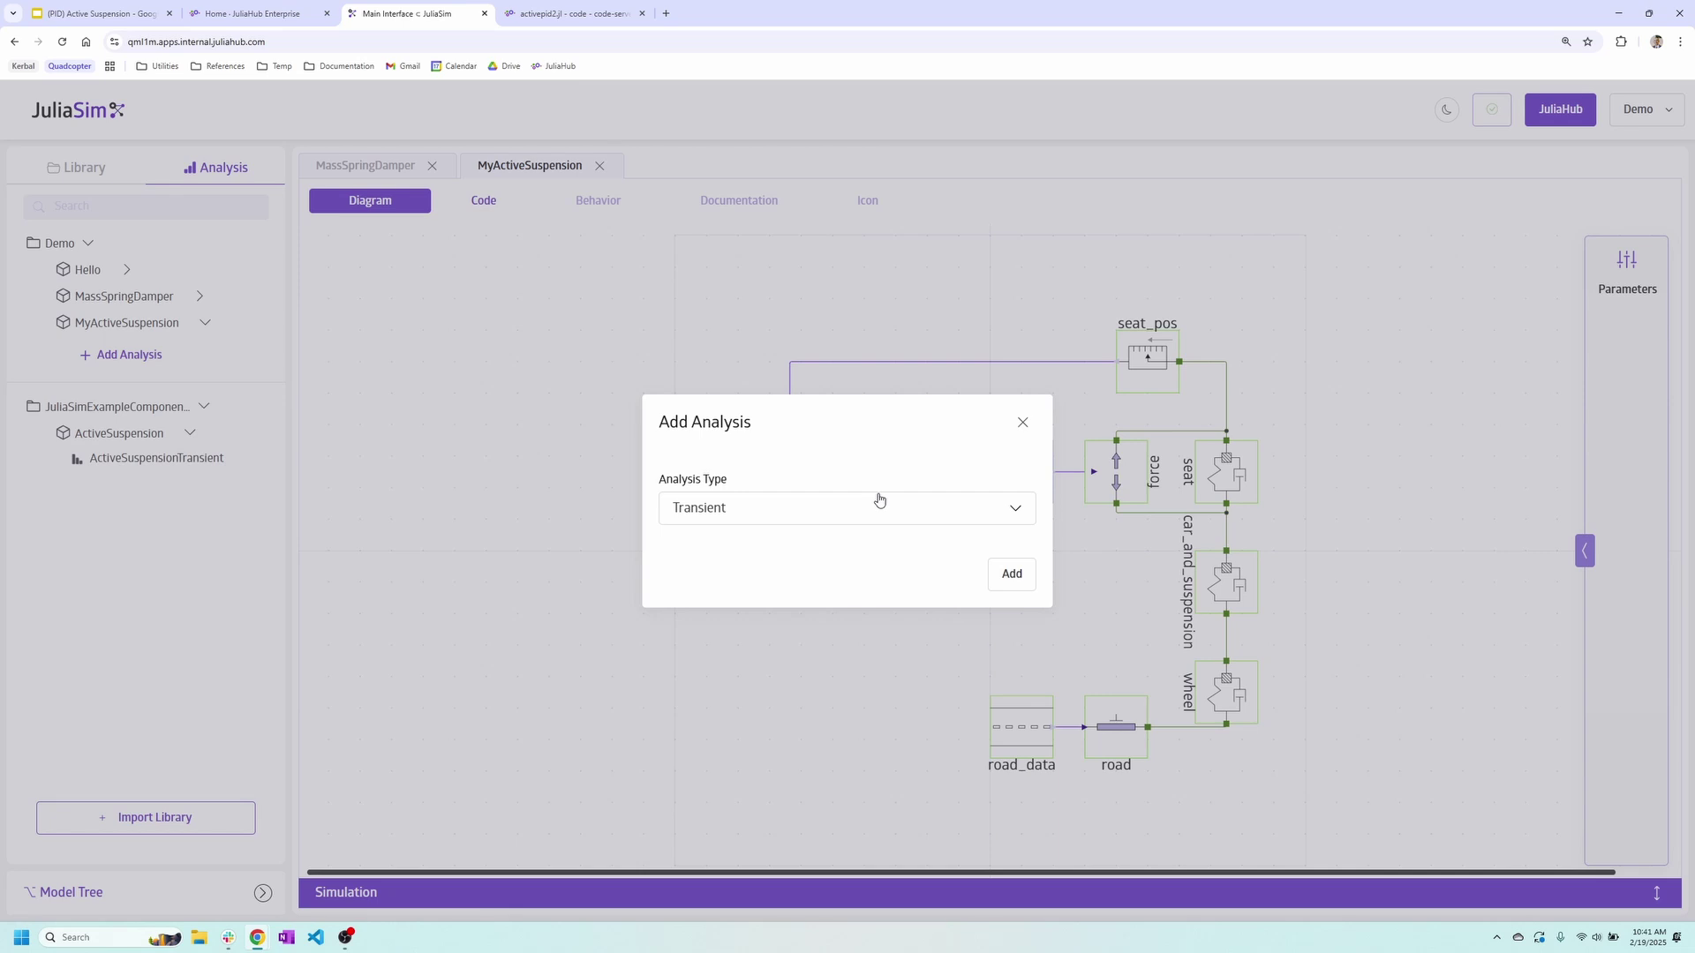
left_click(1021, 573)
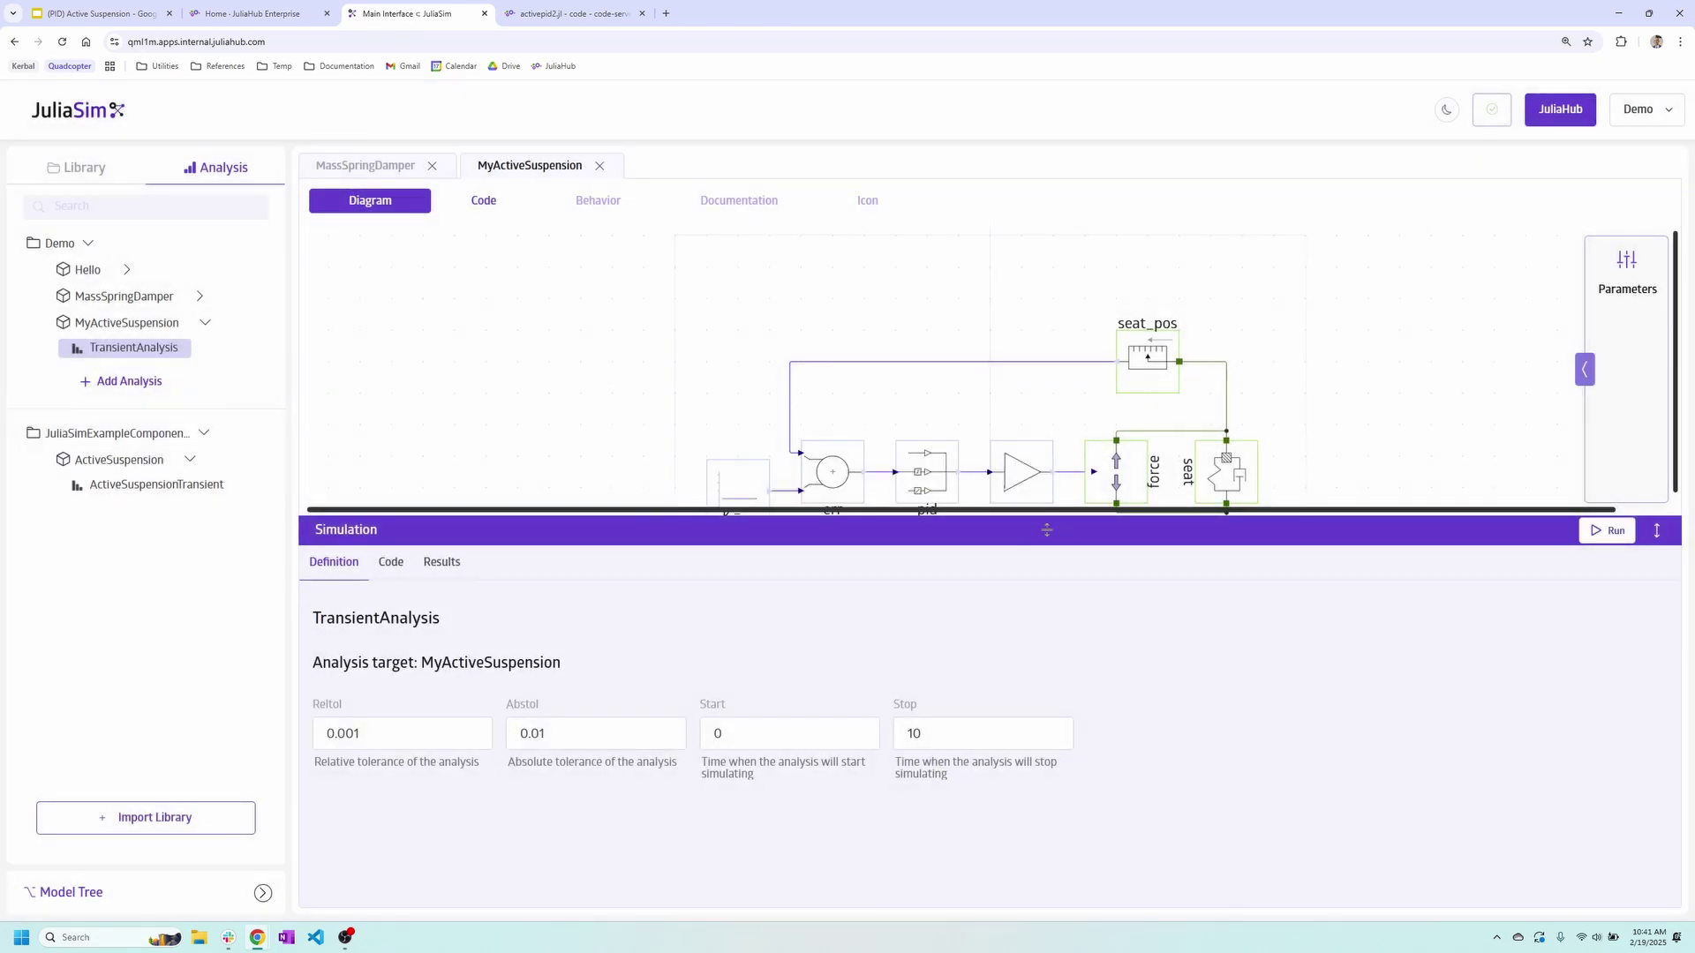
Run the transient analysis of MyActiveSuspension with its default settings and open its results
left_click_drag(1038, 520, 1032, 528)
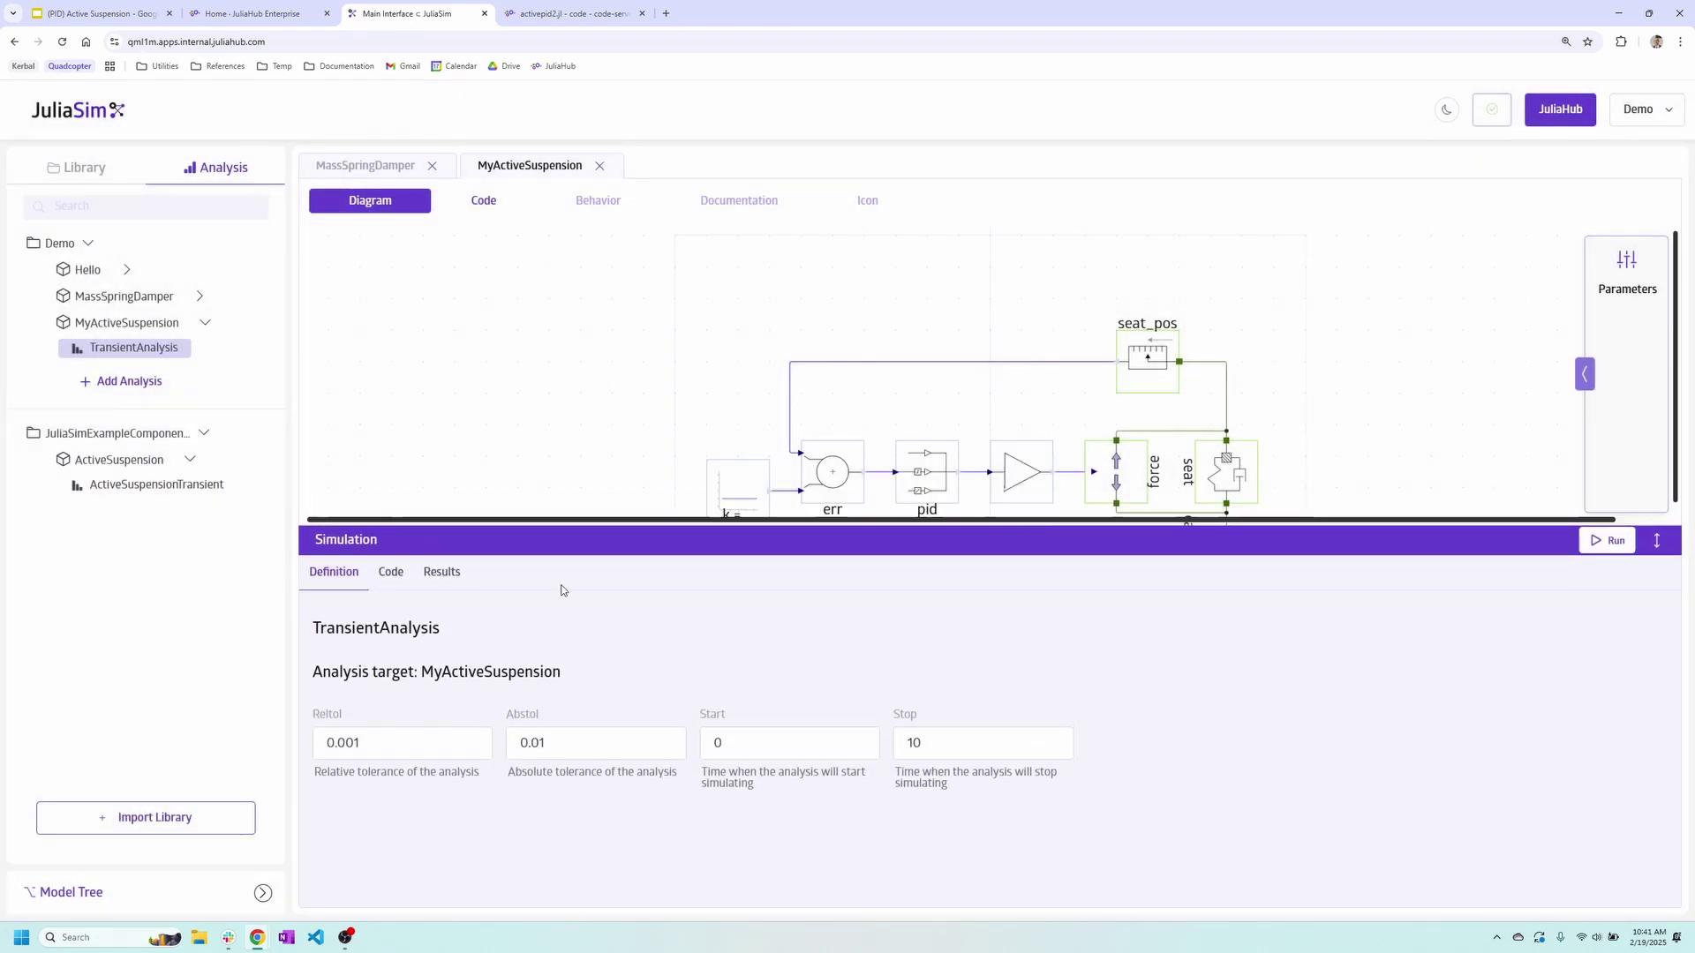
left_click_drag(565, 680, 418, 673)
left_click(570, 670)
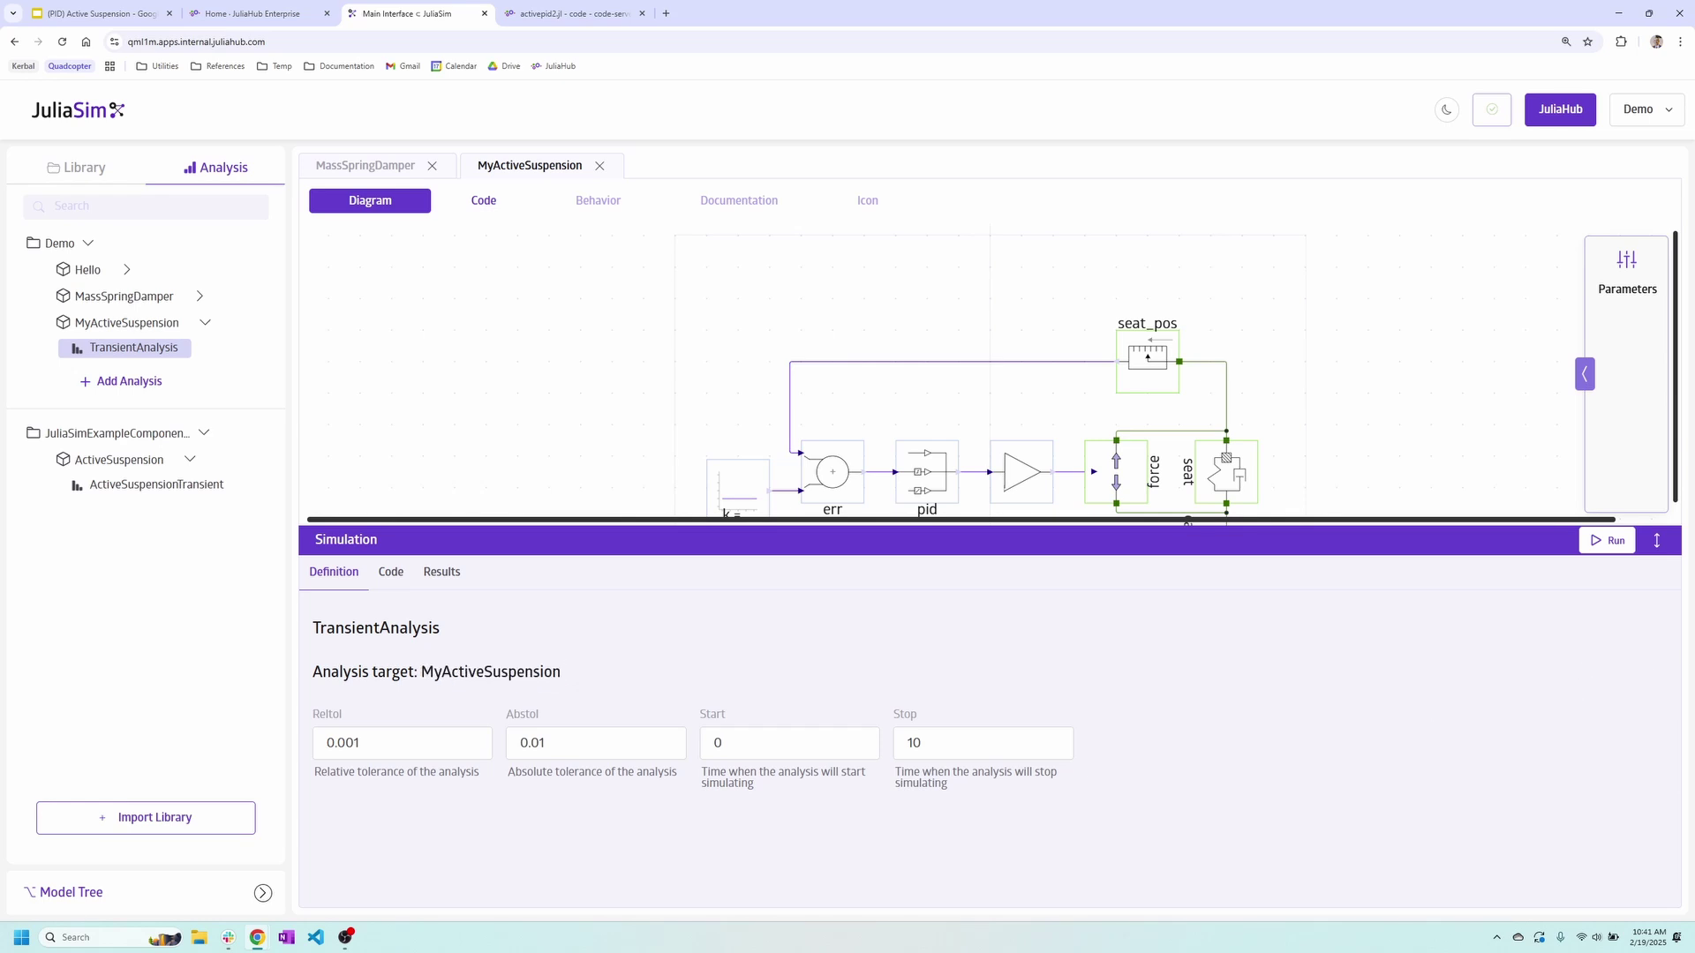
left_click_drag(1618, 569, 1612, 632)
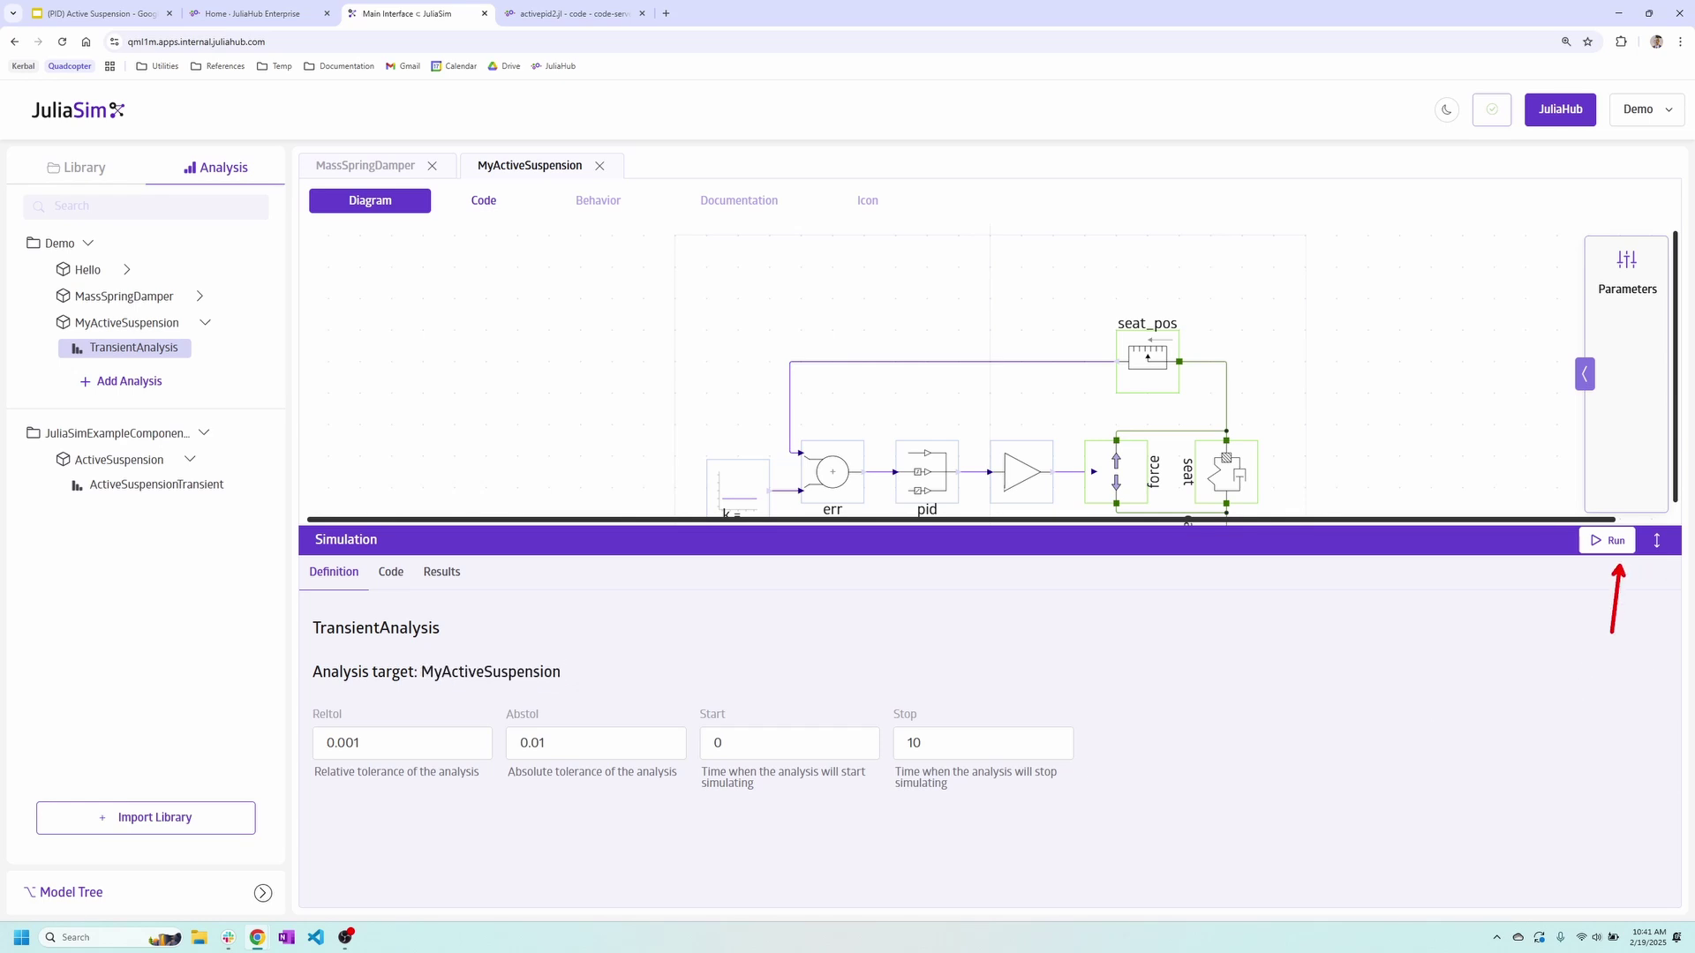
left_click(1609, 540)
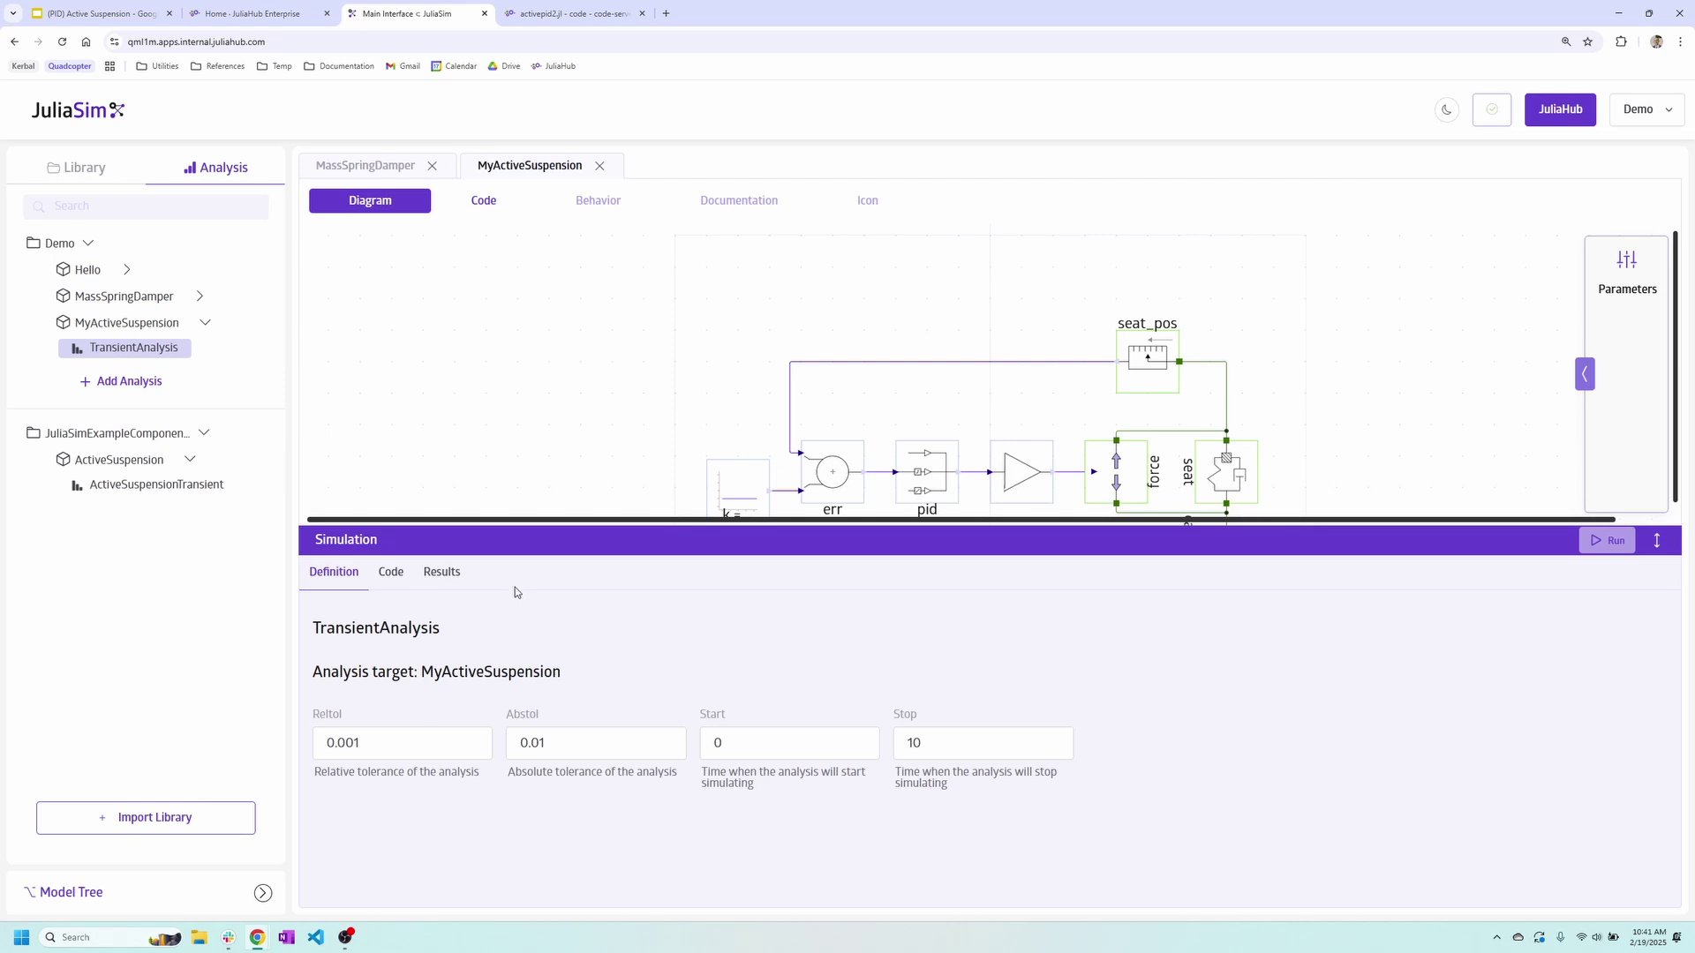
left_click(444, 576)
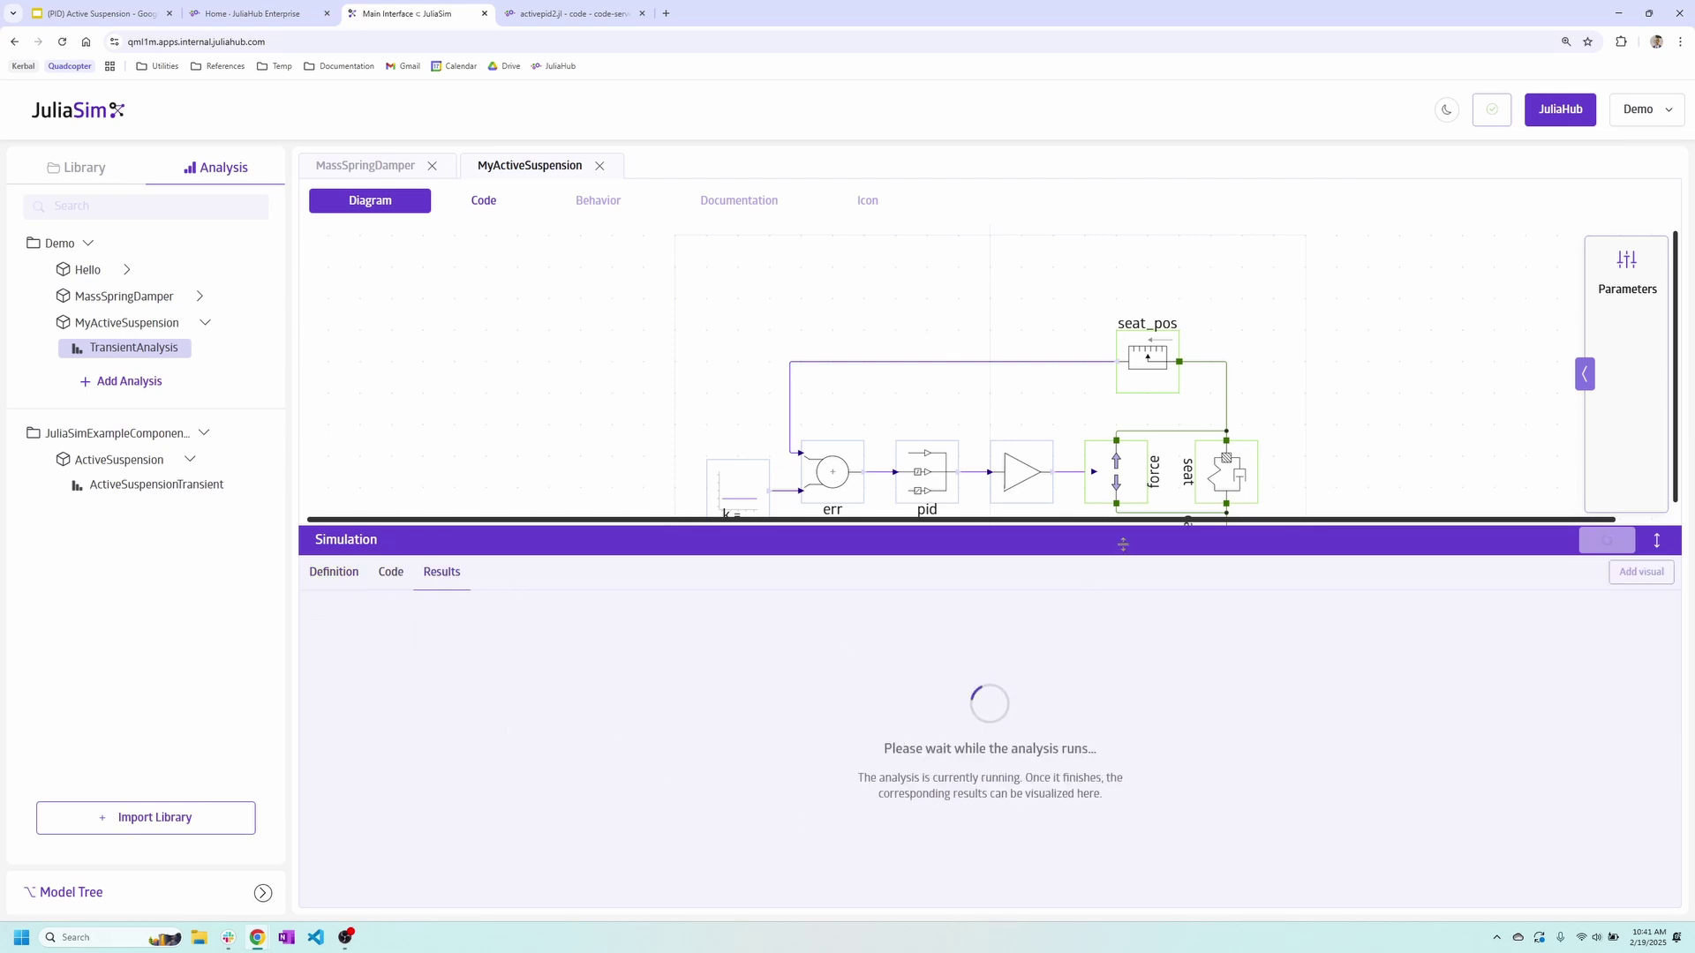
Inspect the pid block's kp, ki and kd parameters and the parameter references offered for kp
left_click_drag(1121, 546, 1121, 810)
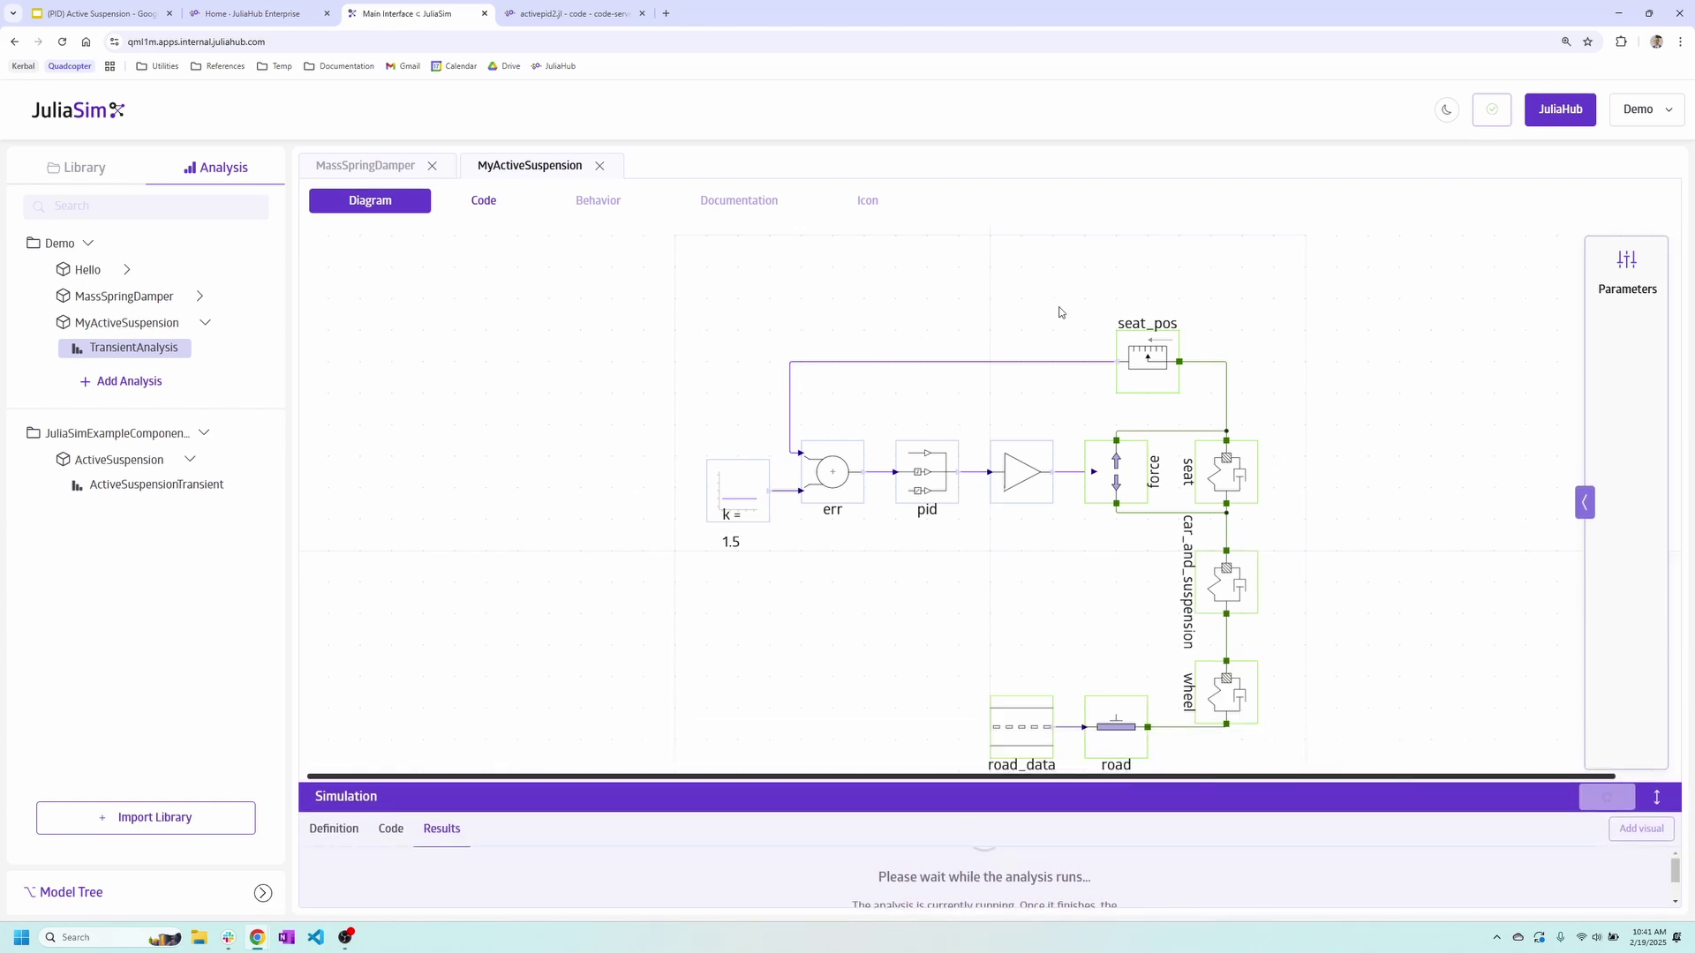
left_click(944, 479)
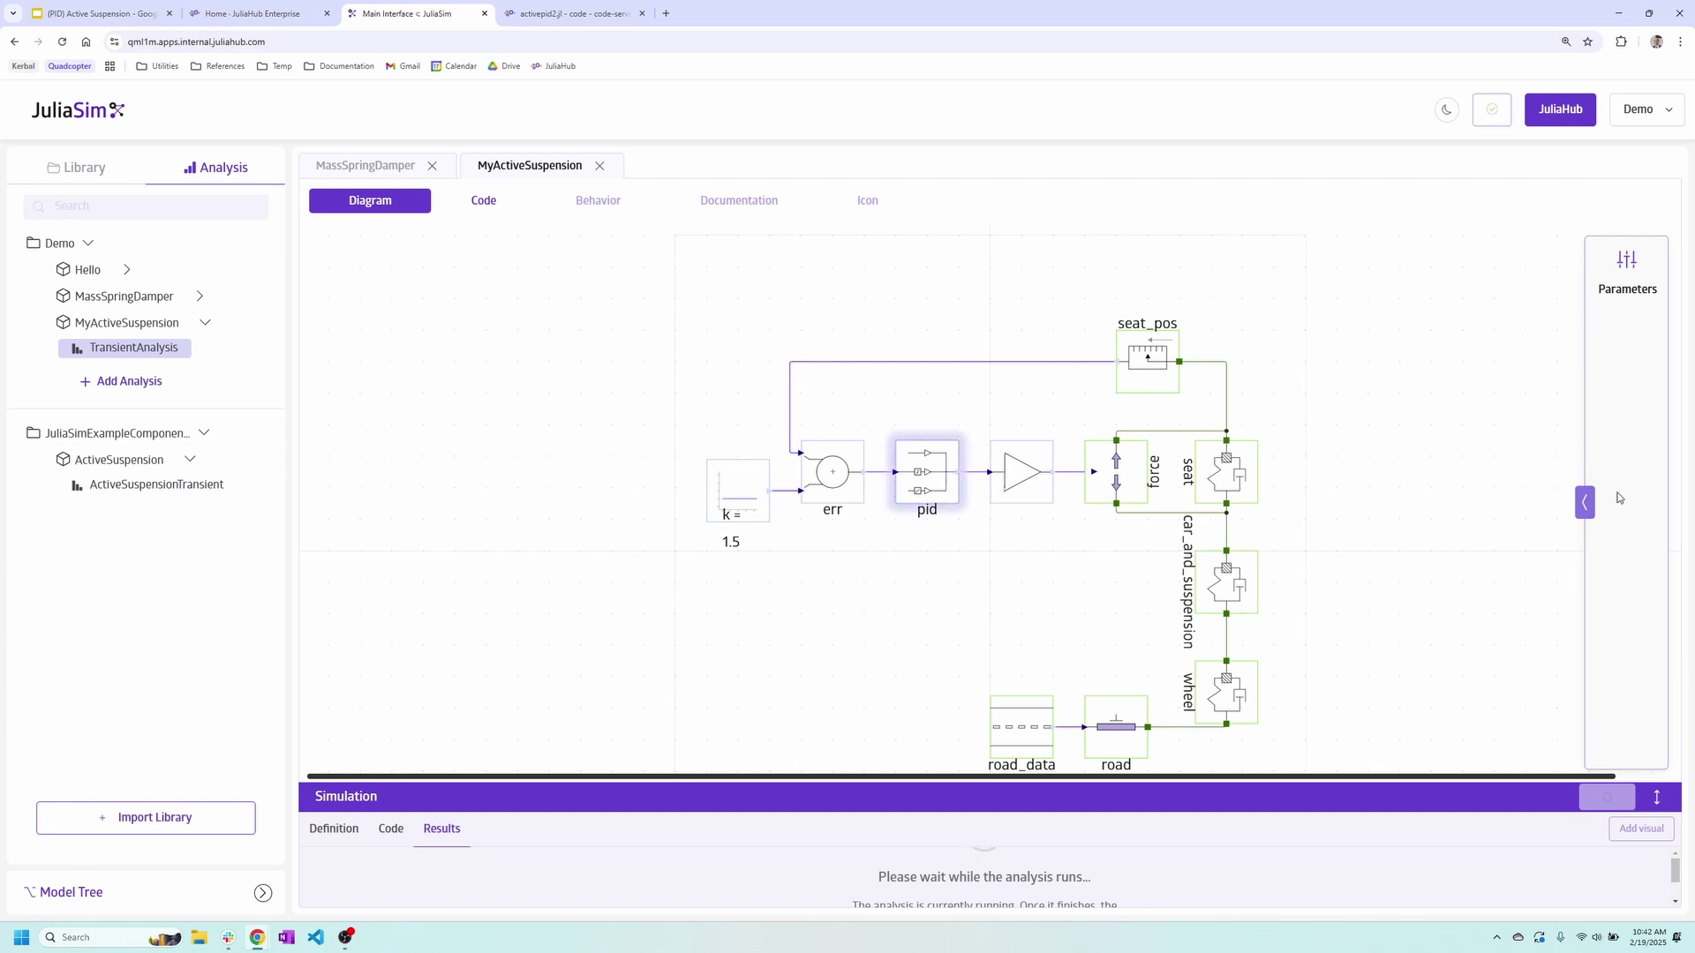
left_click(1584, 501)
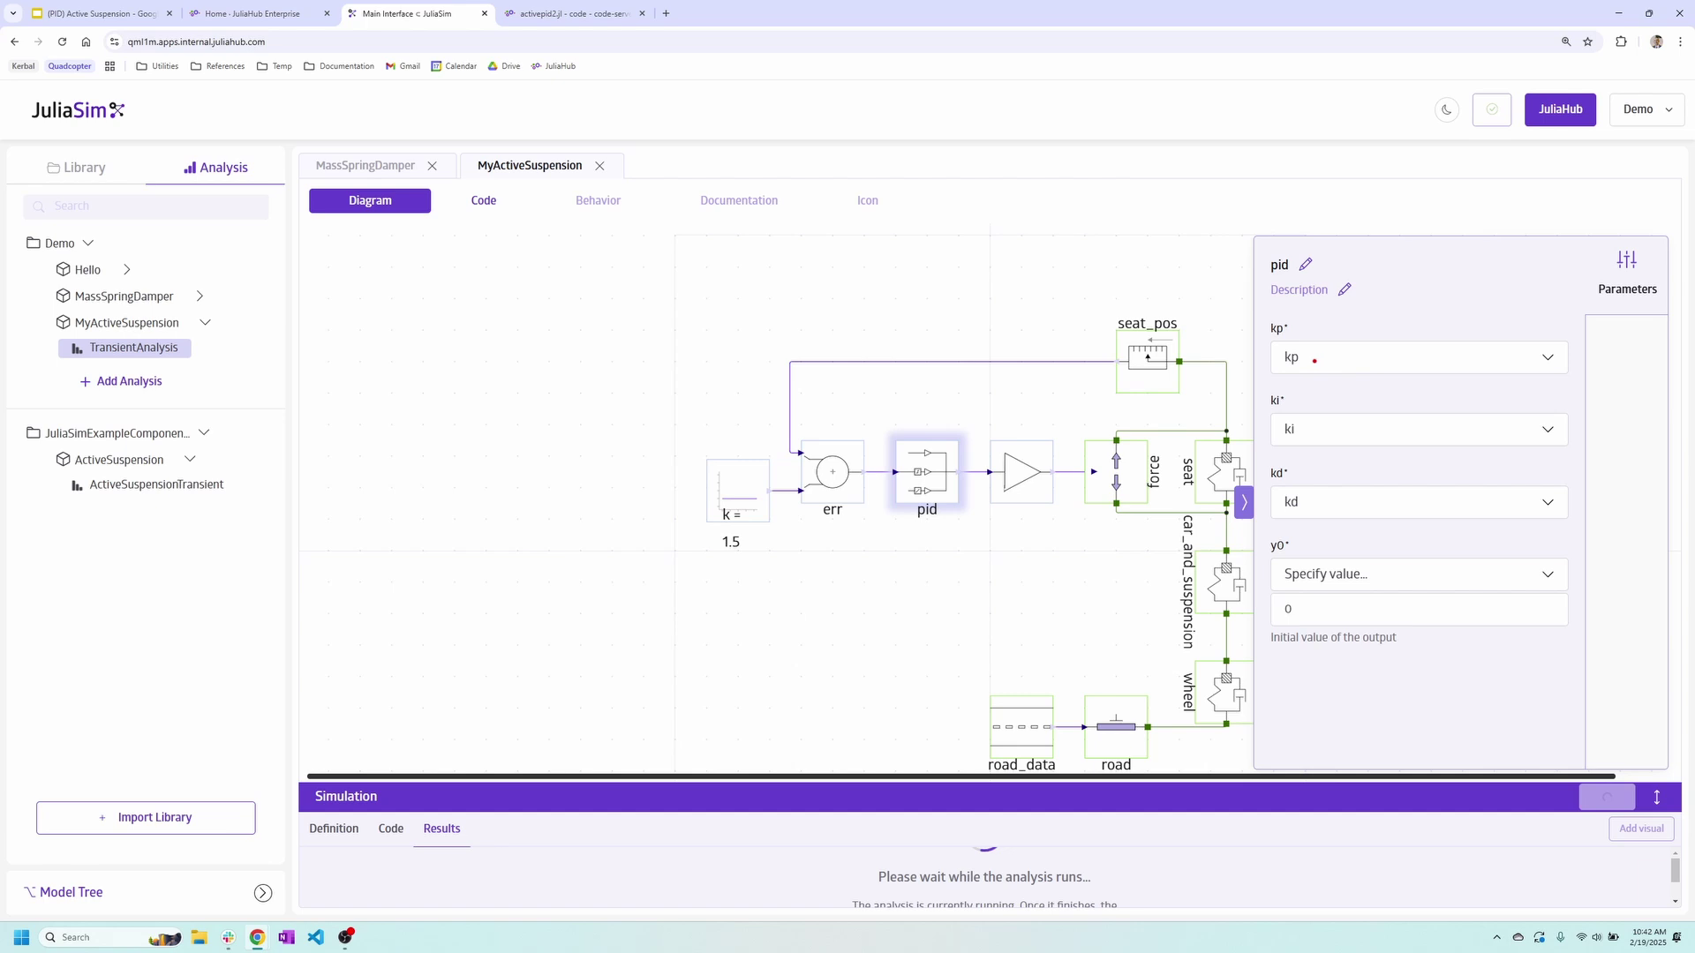
left_click_drag(1315, 360, 1386, 356)
left_click_drag(1313, 429, 1399, 429)
left_click_drag(1313, 503, 1399, 501)
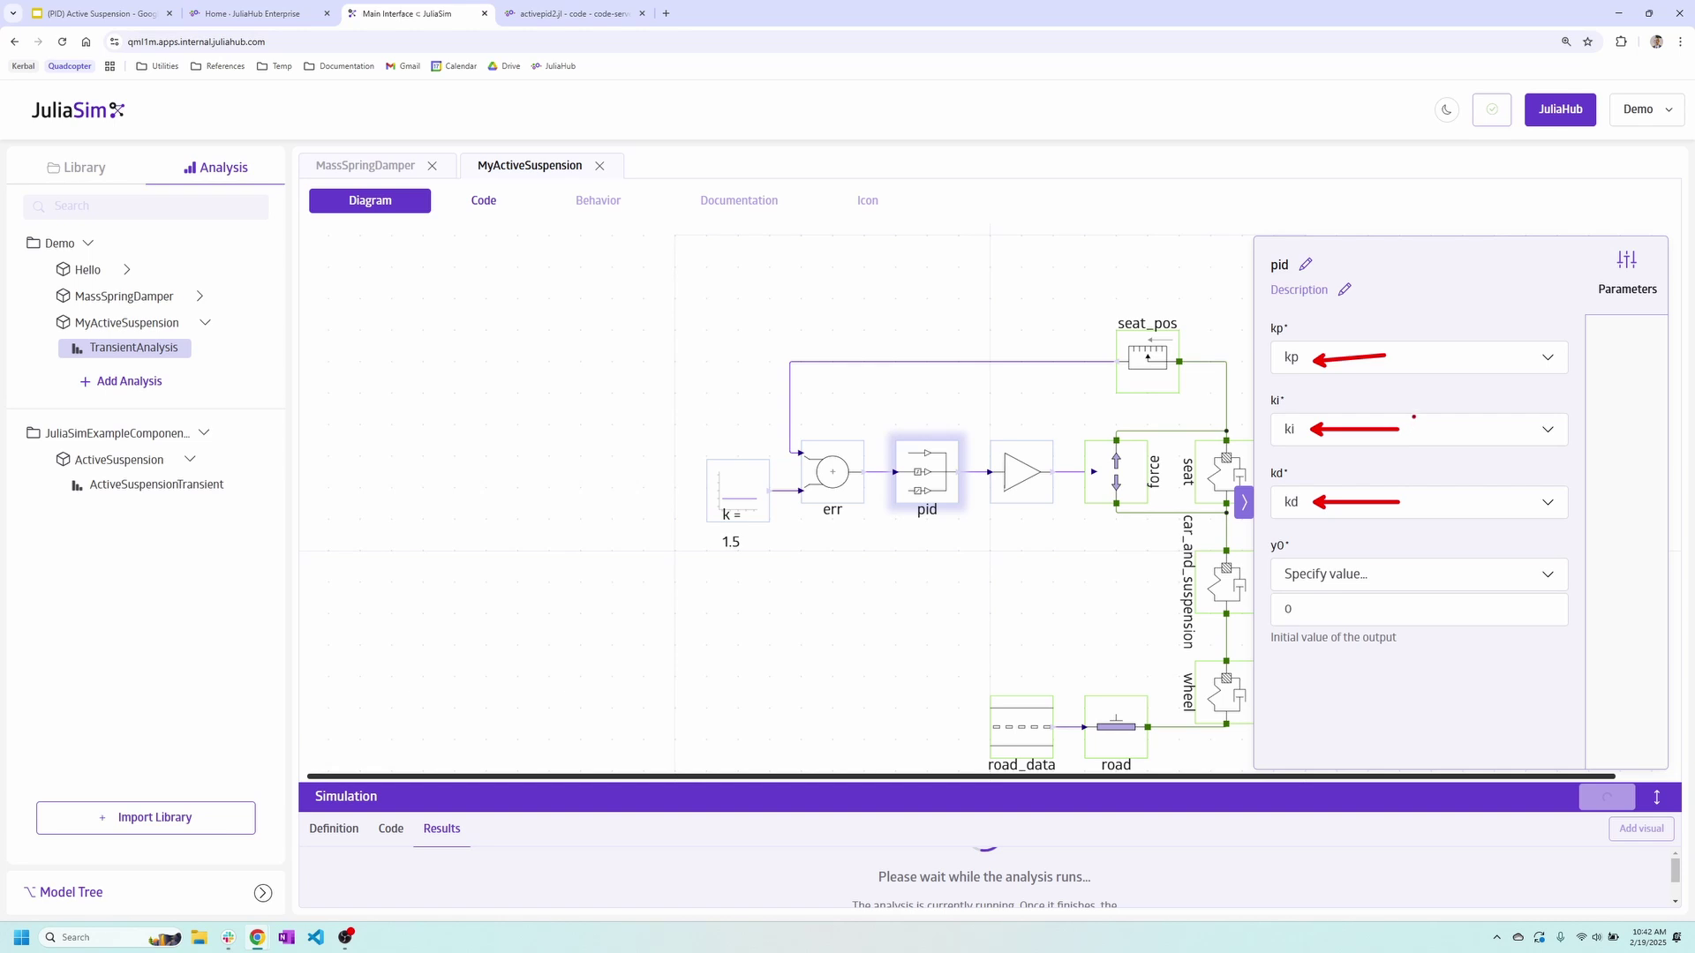
key("Escape")
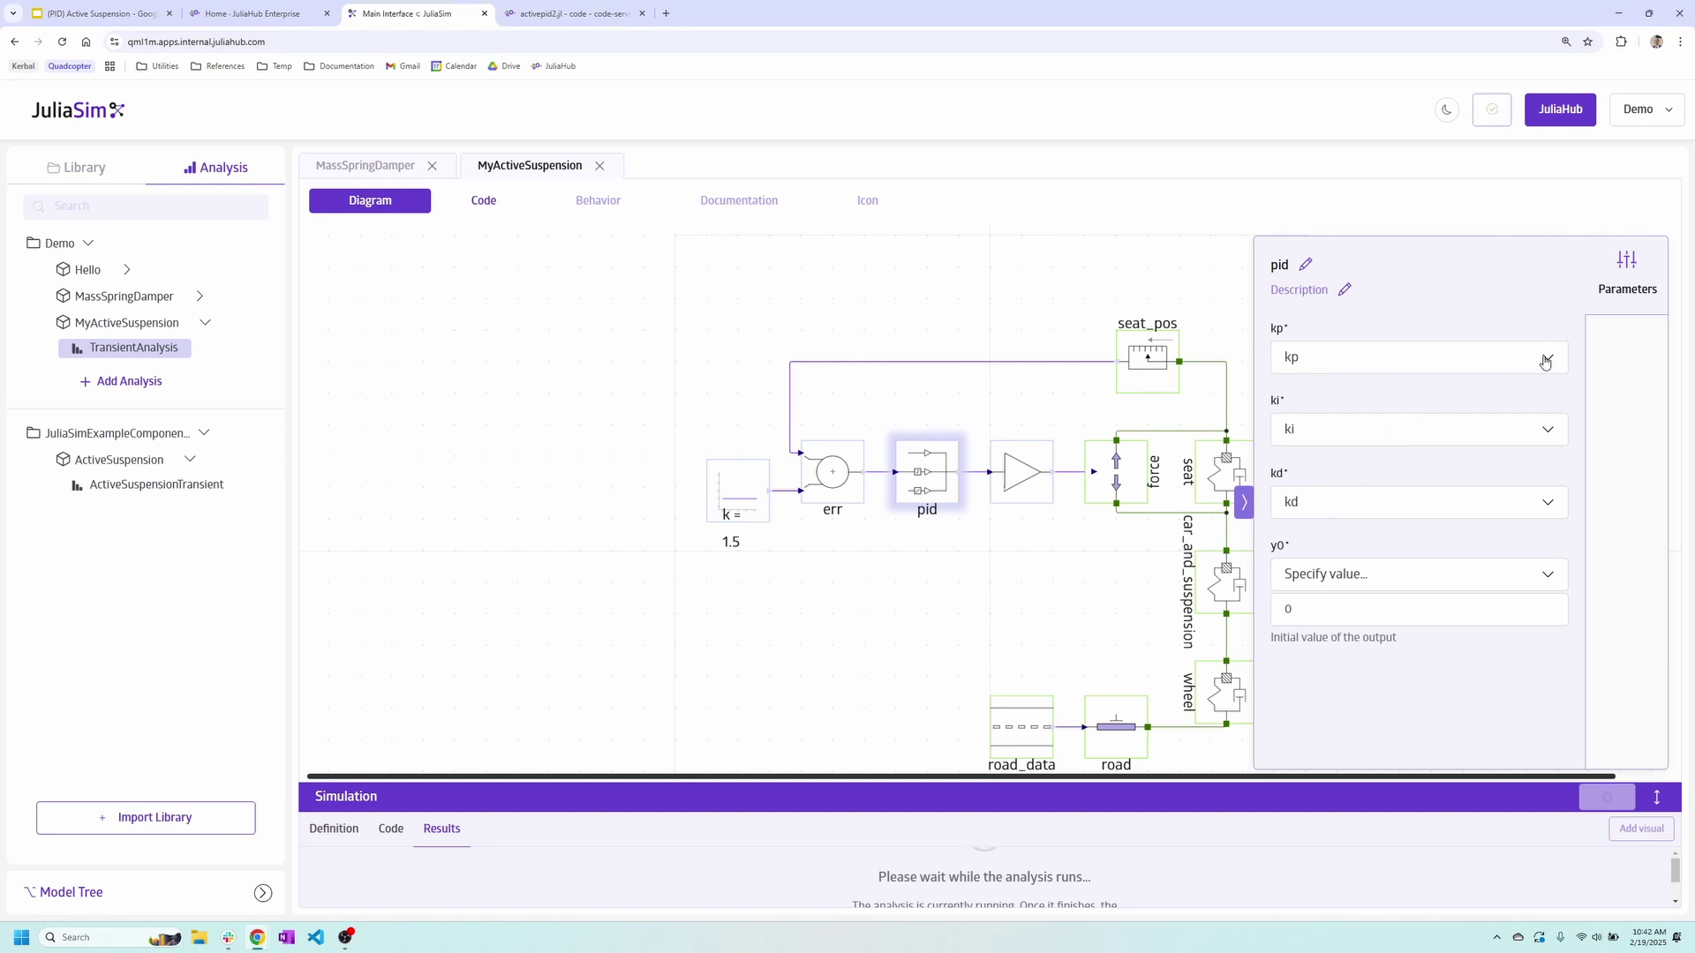
left_click(1545, 362)
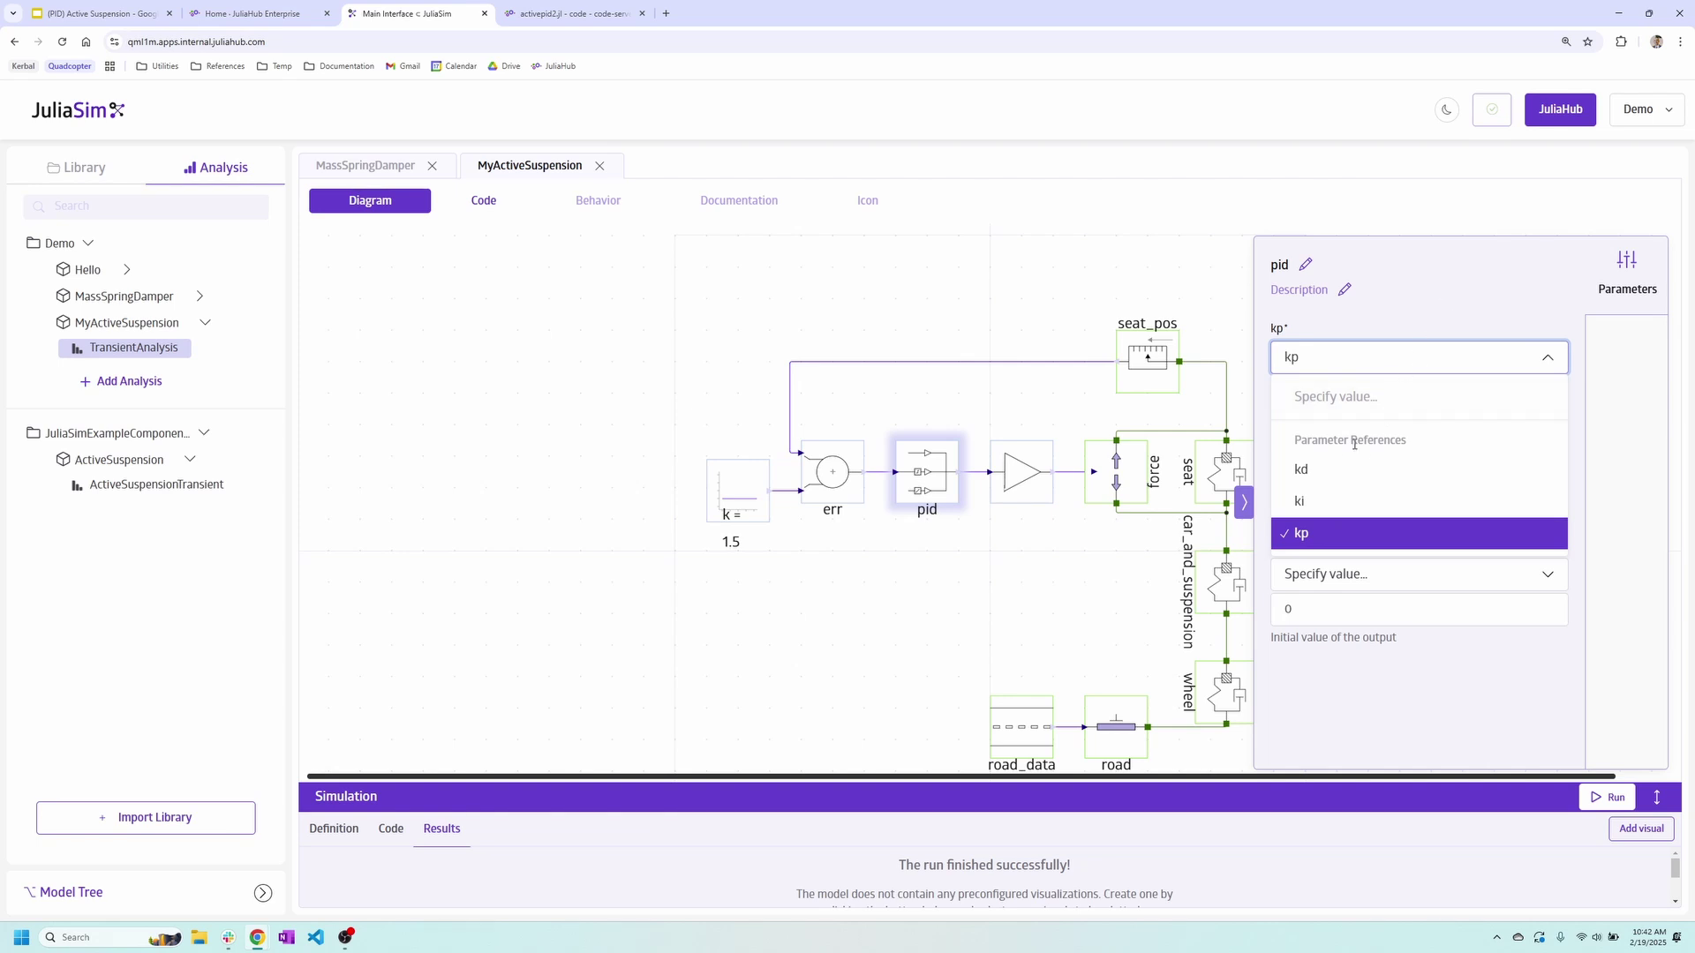
left_click(1462, 280)
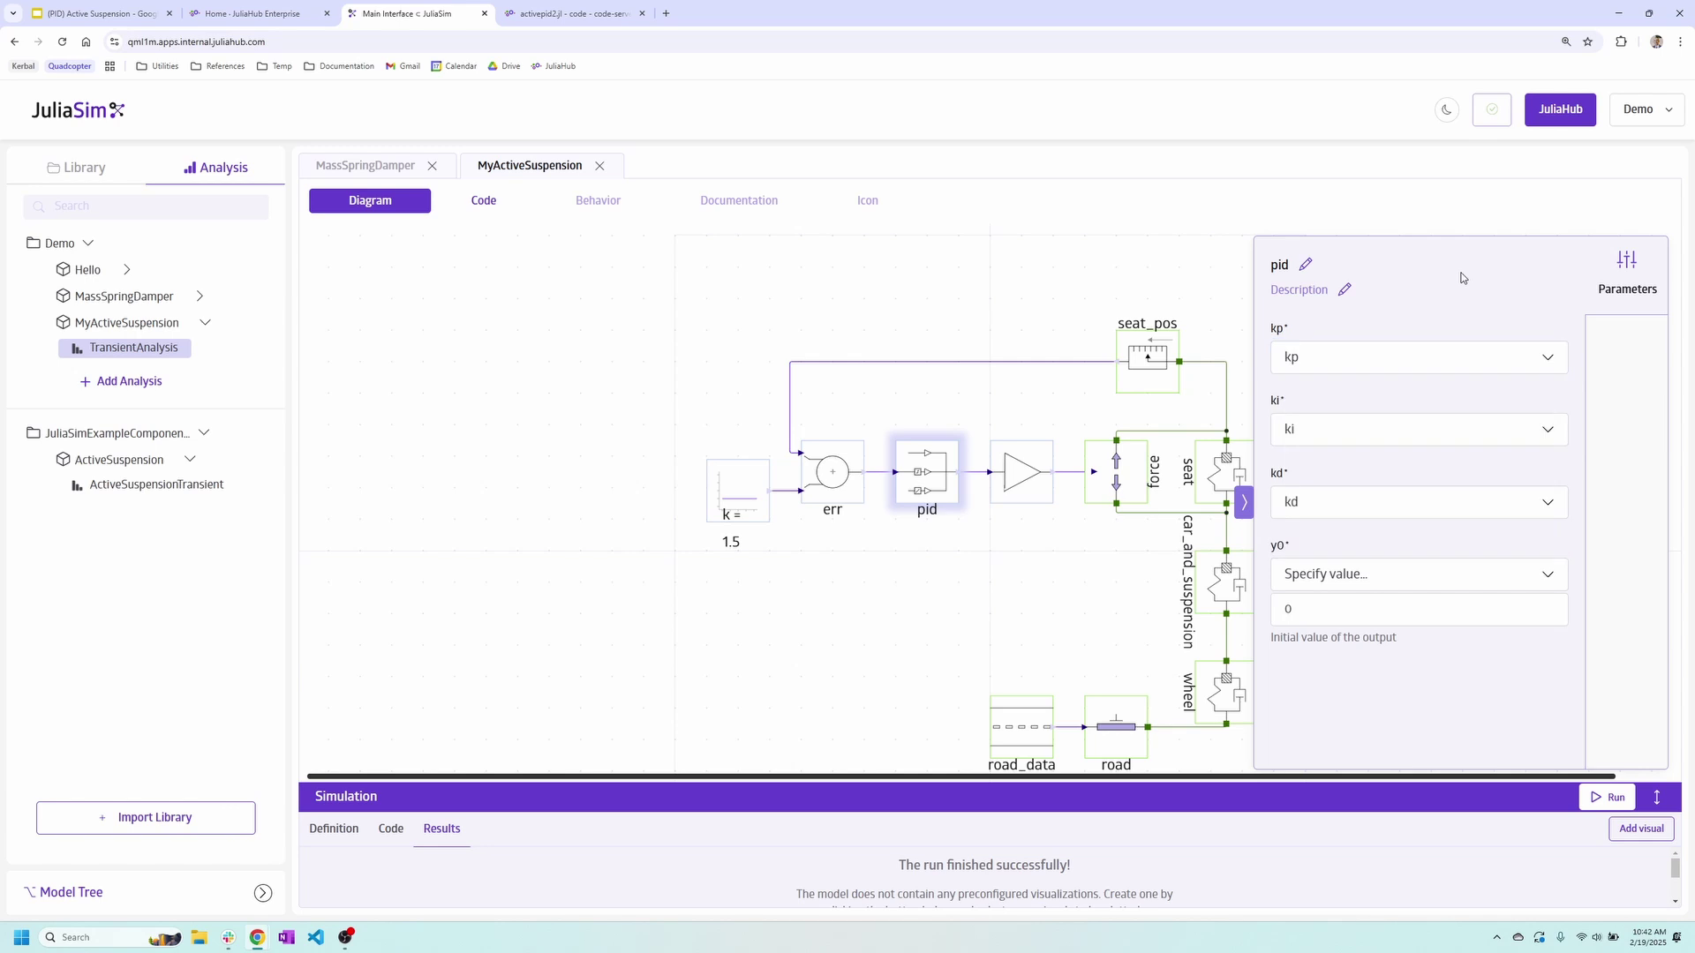
Review the top-level parameters of MyActiveSuspension through to the kd, ki and kp gains
left_click_drag(974, 430, 880, 527)
left_click_drag(877, 429, 582, 188)
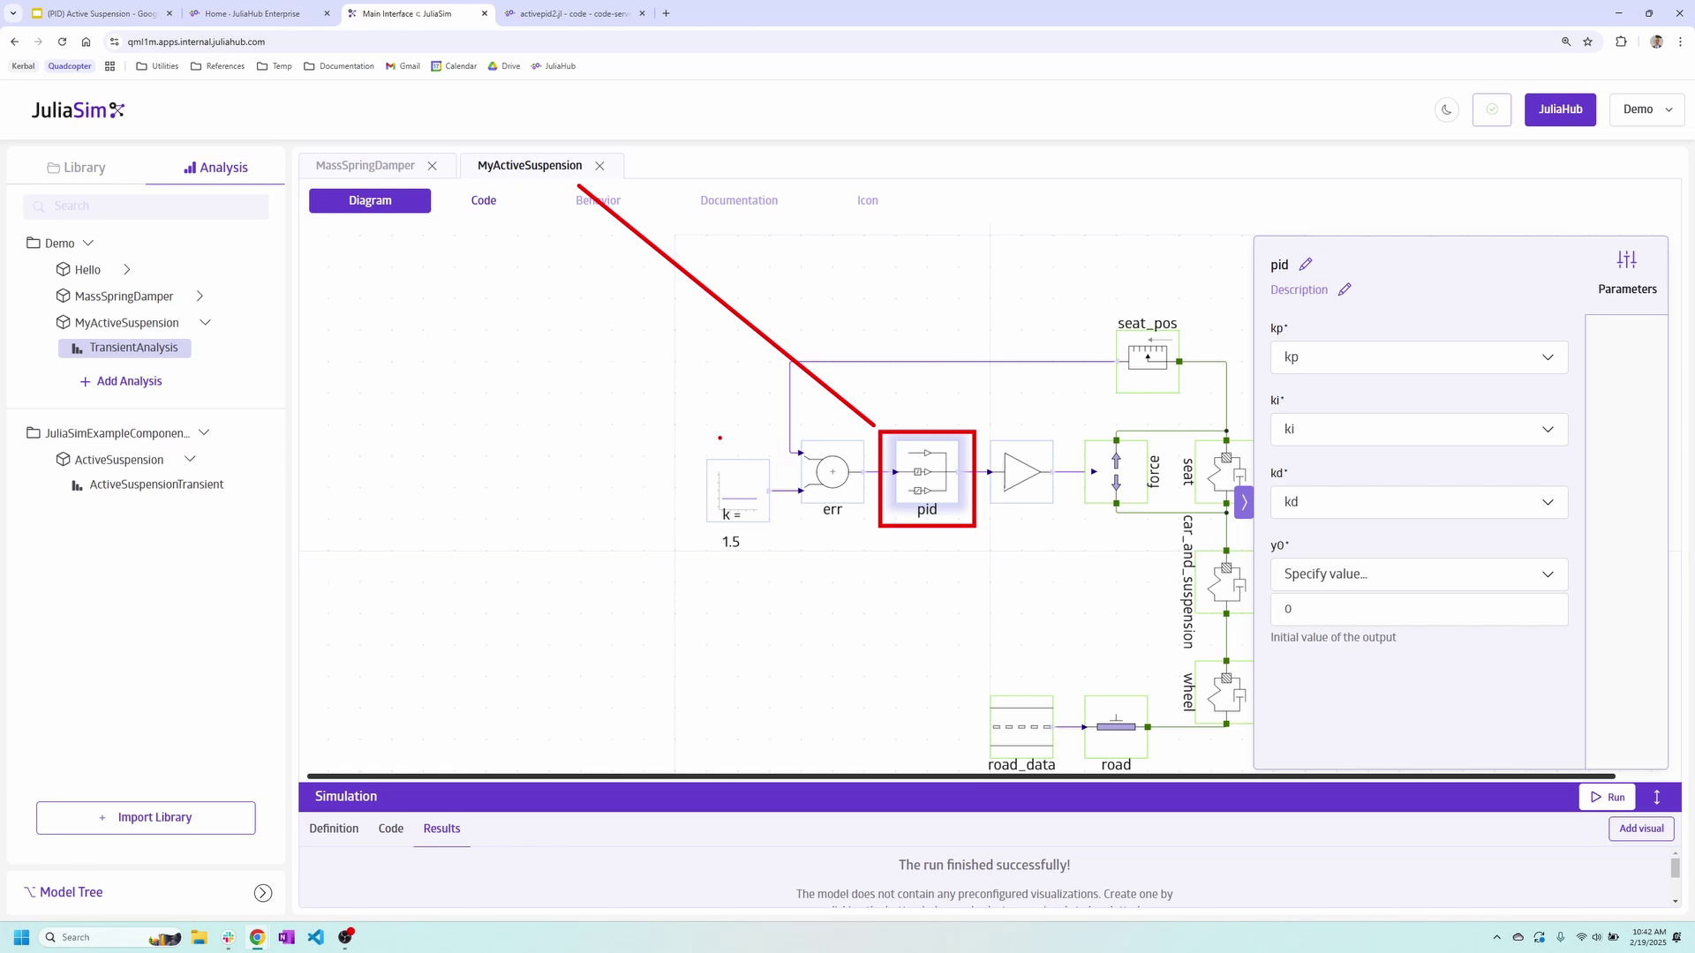
key("ctrl+z")
key("ctrl+z")
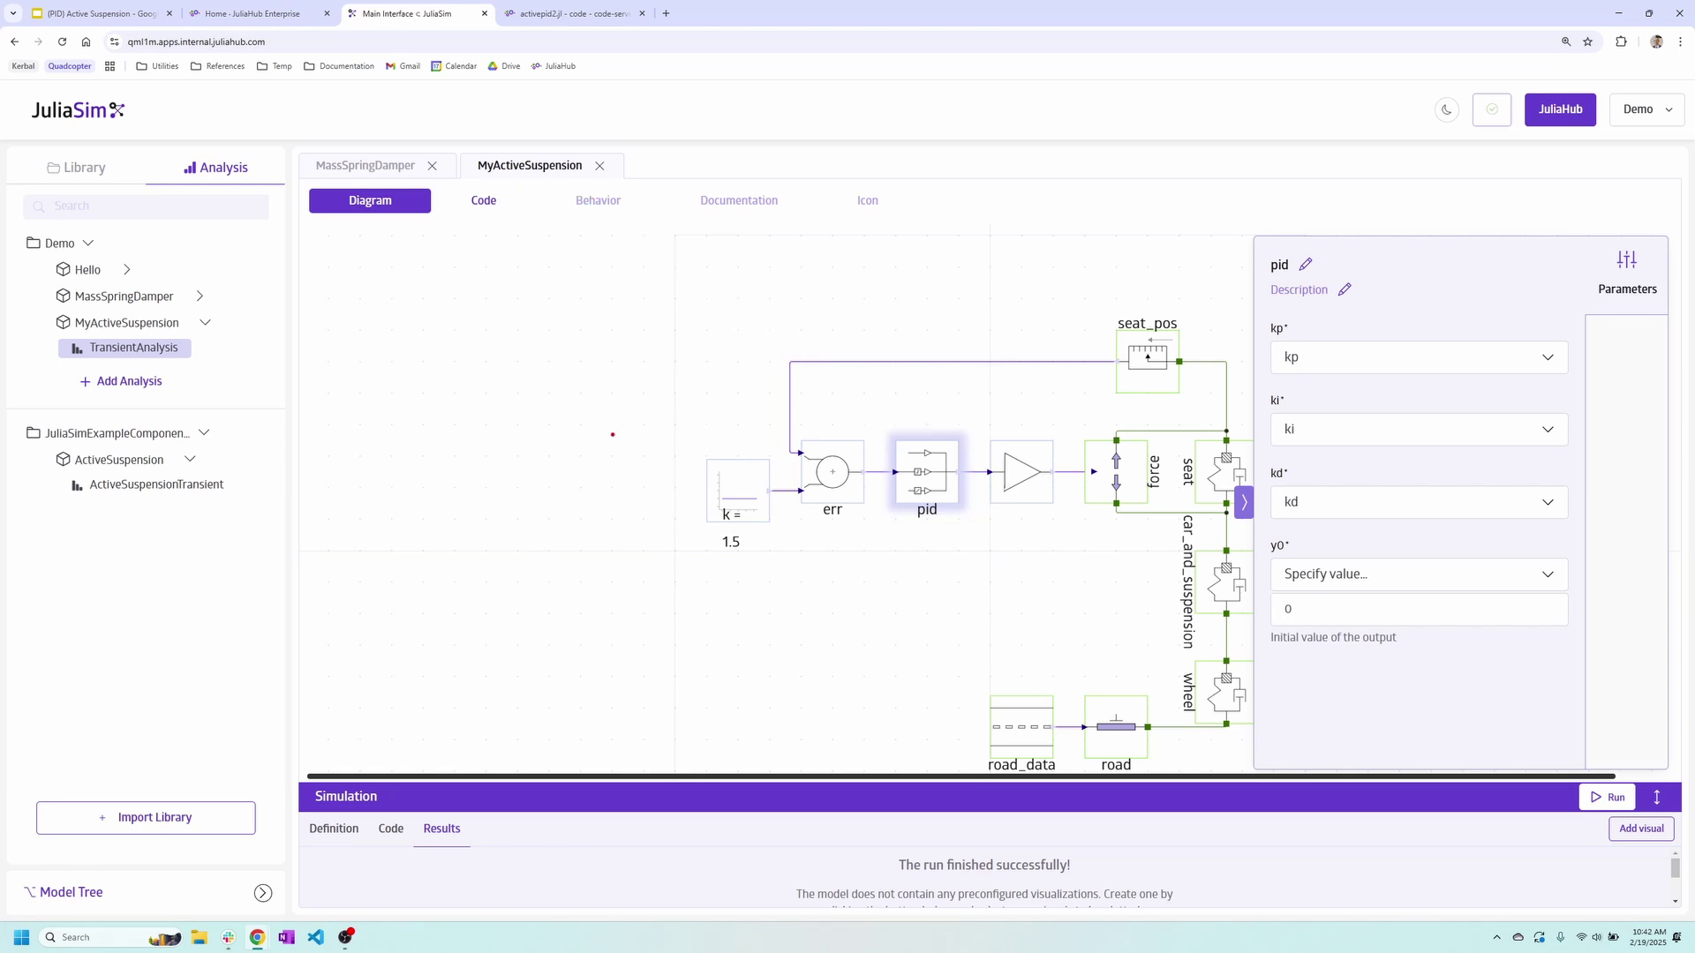
left_click_drag(612, 436, 685, 378)
left_click(562, 432)
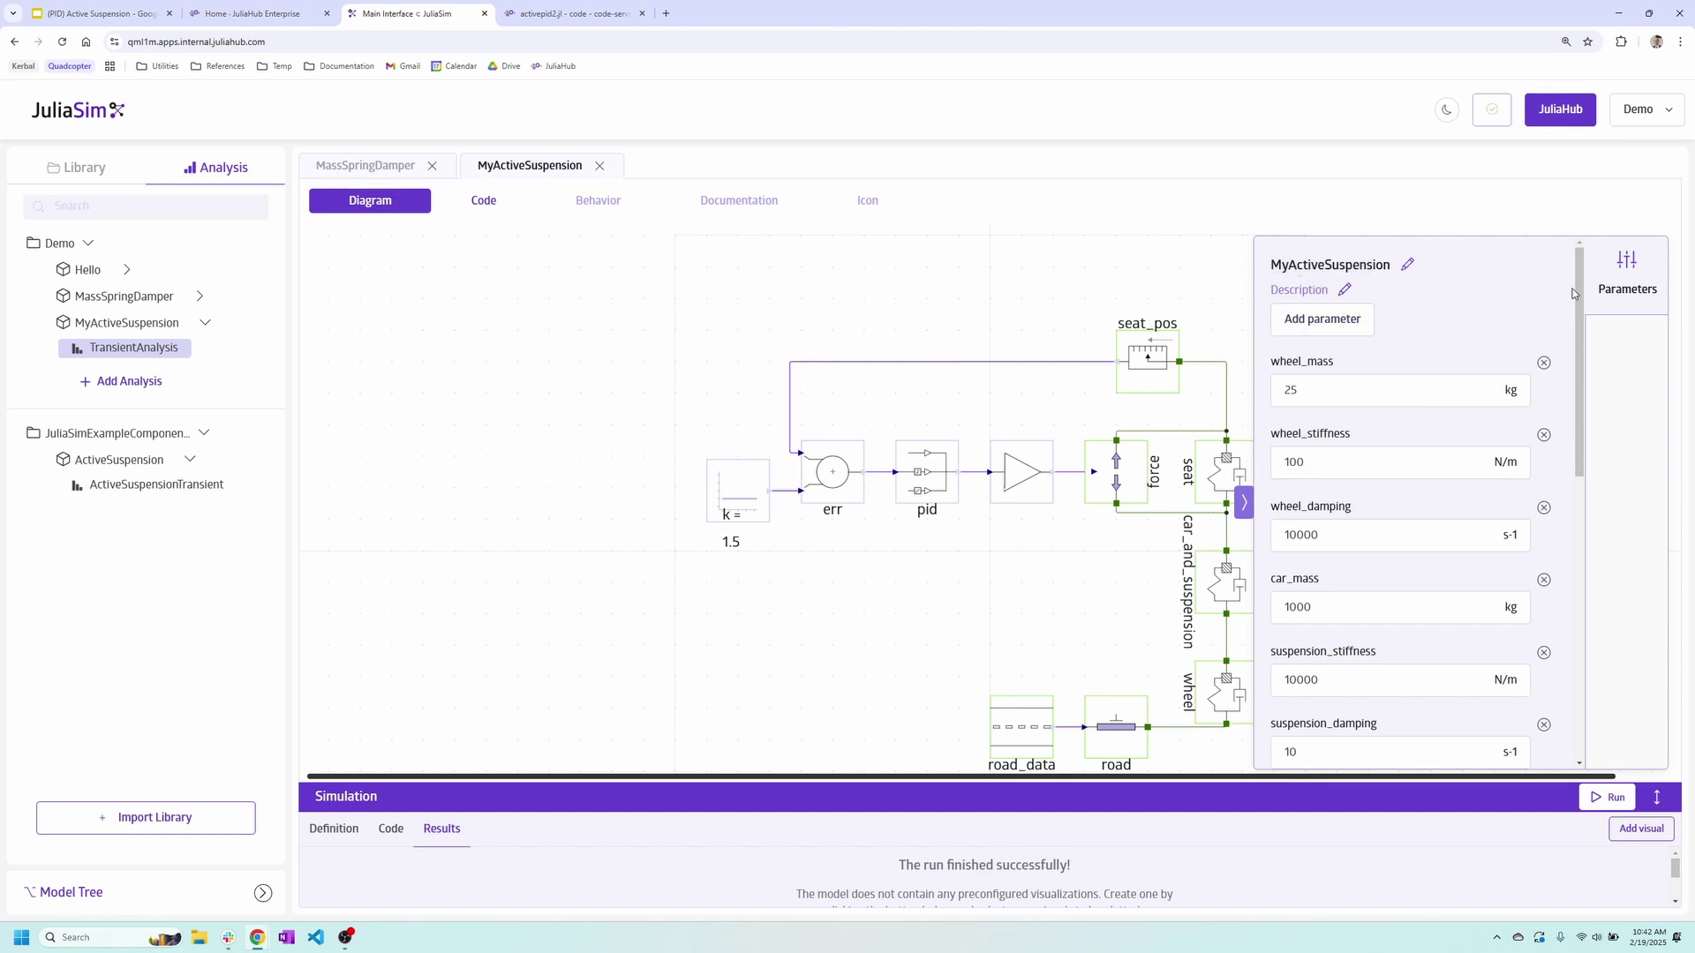
left_click_drag(1577, 288, 1562, 622)
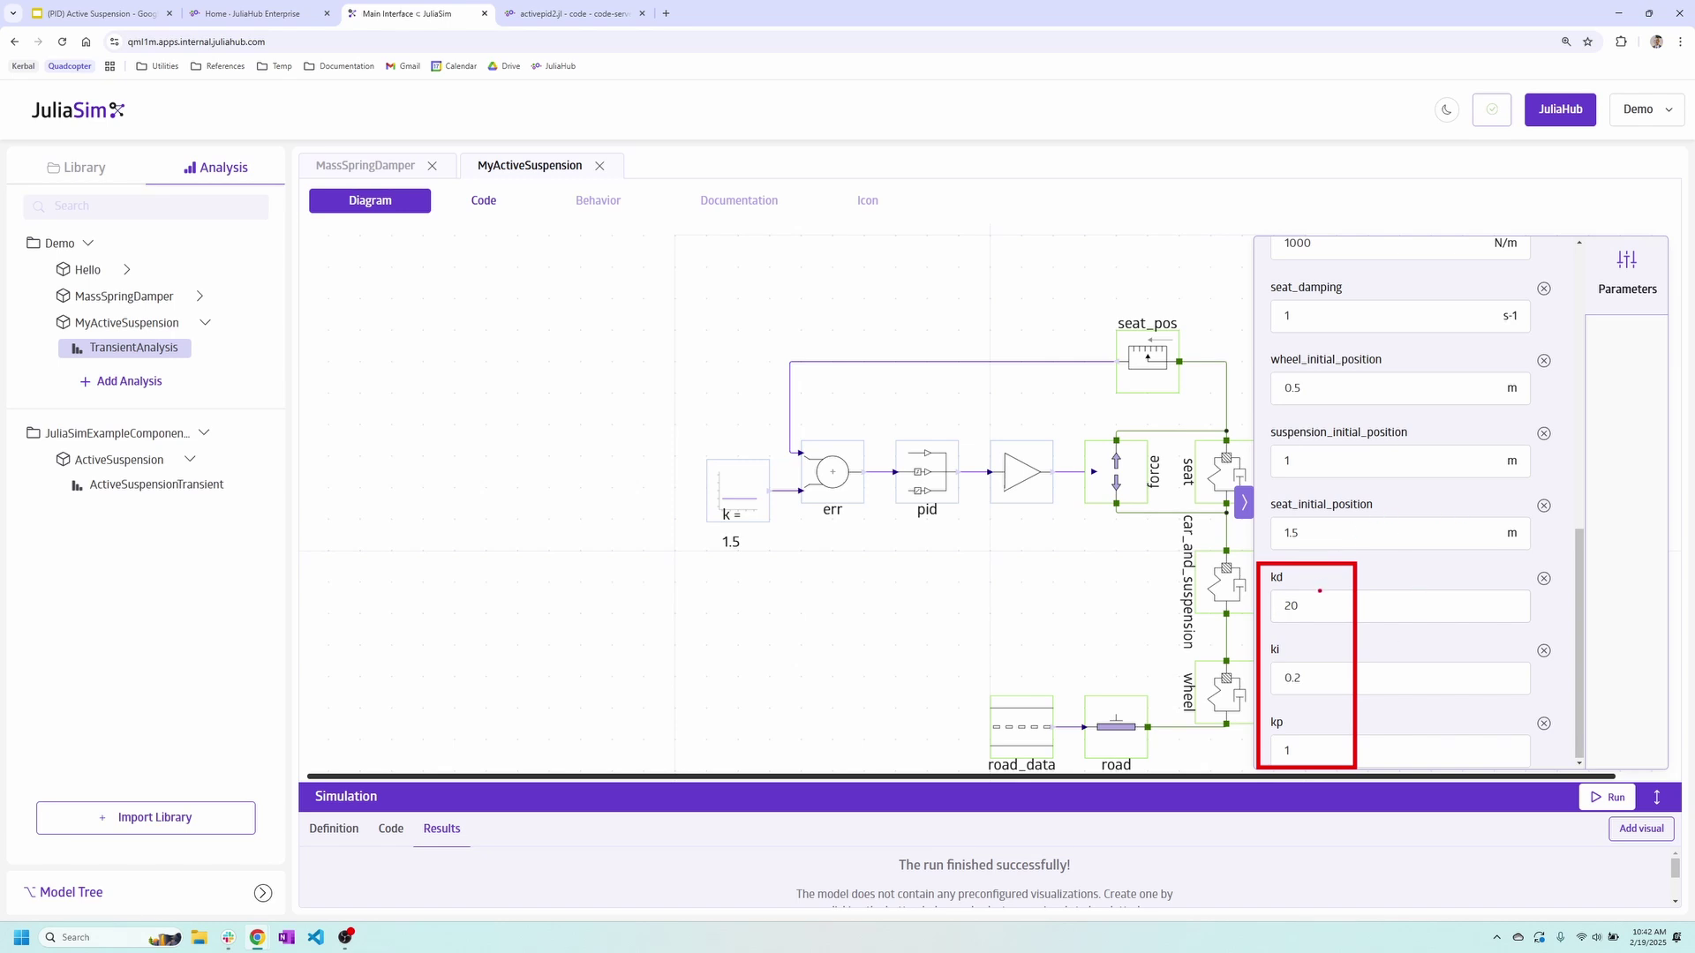
scroll(1420, 585, "up", 10)
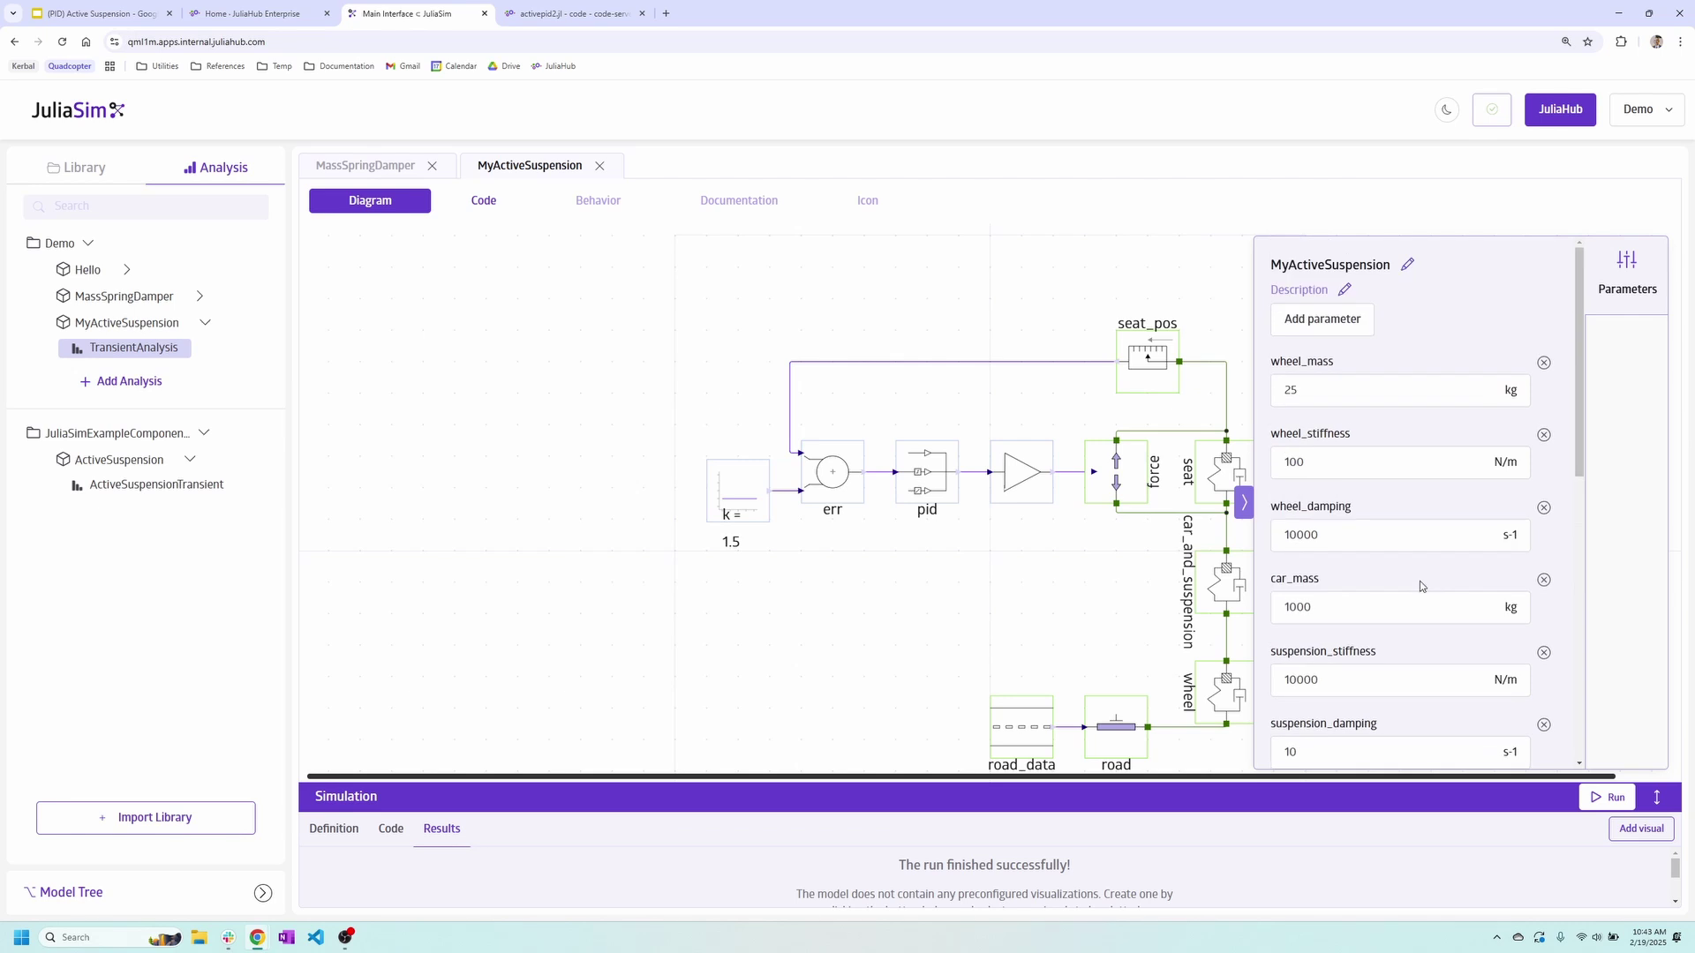
Return to the pid block and check the value options for its kp parameter again
left_click(930, 479)
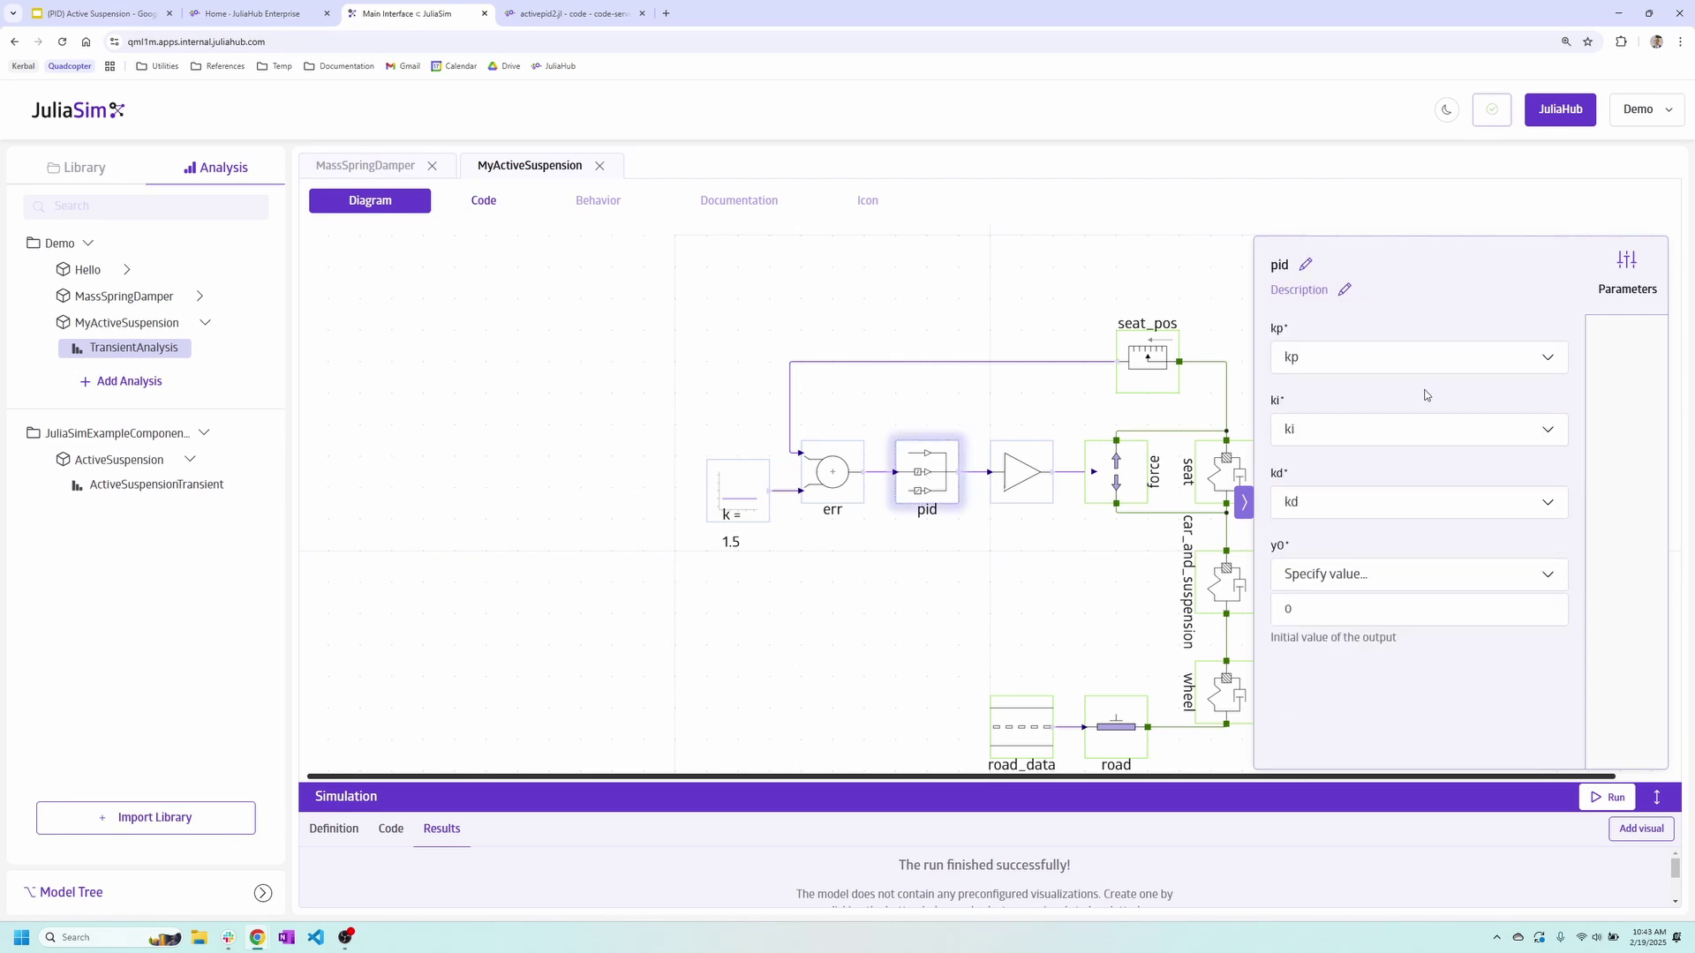
left_click(1514, 355)
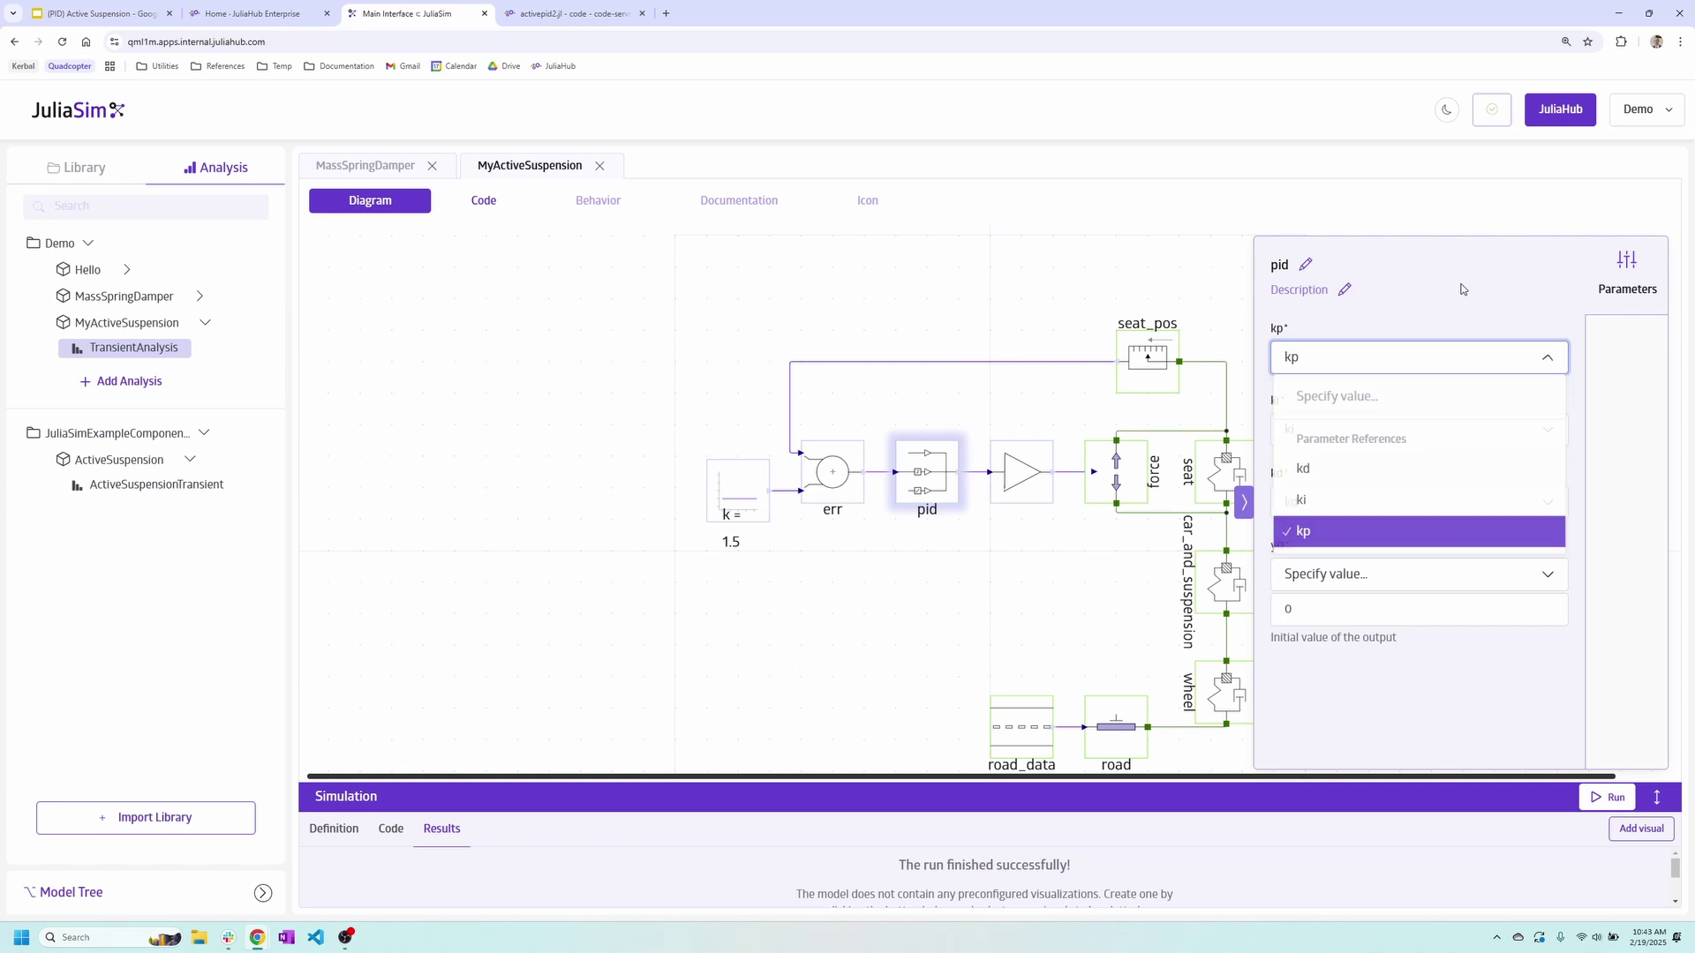
left_click(1457, 362)
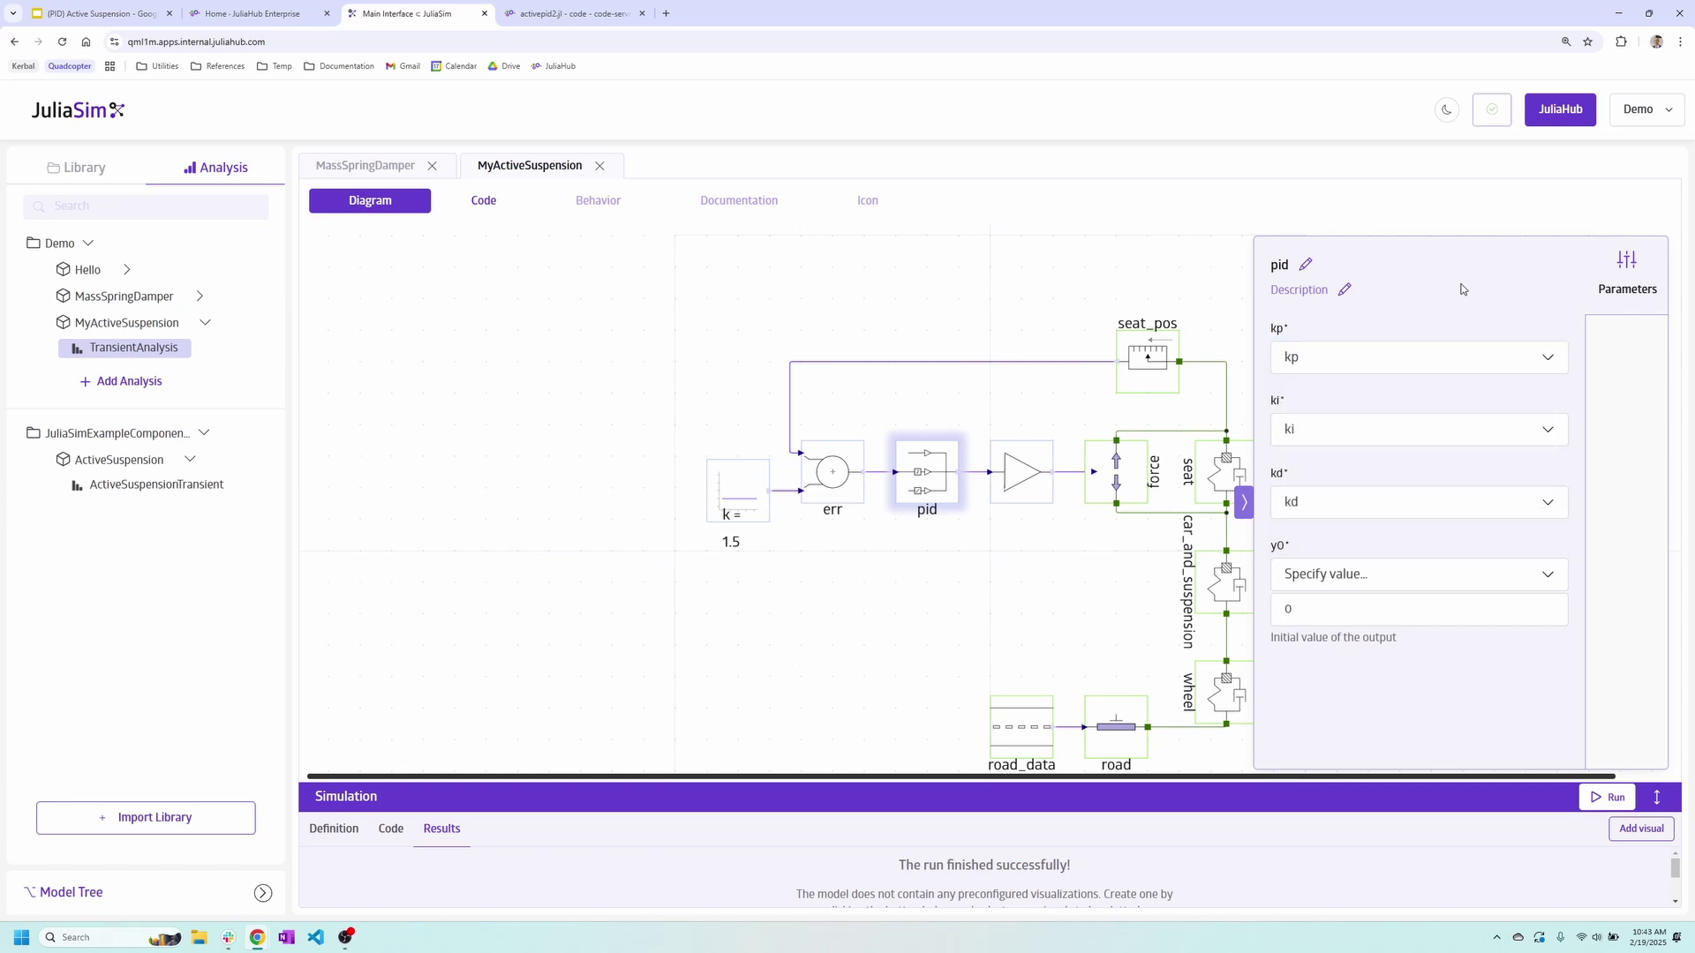
Collapse the pid block's parameters and shrink the simulation results to view the complete suspension diagram
left_click(1244, 503)
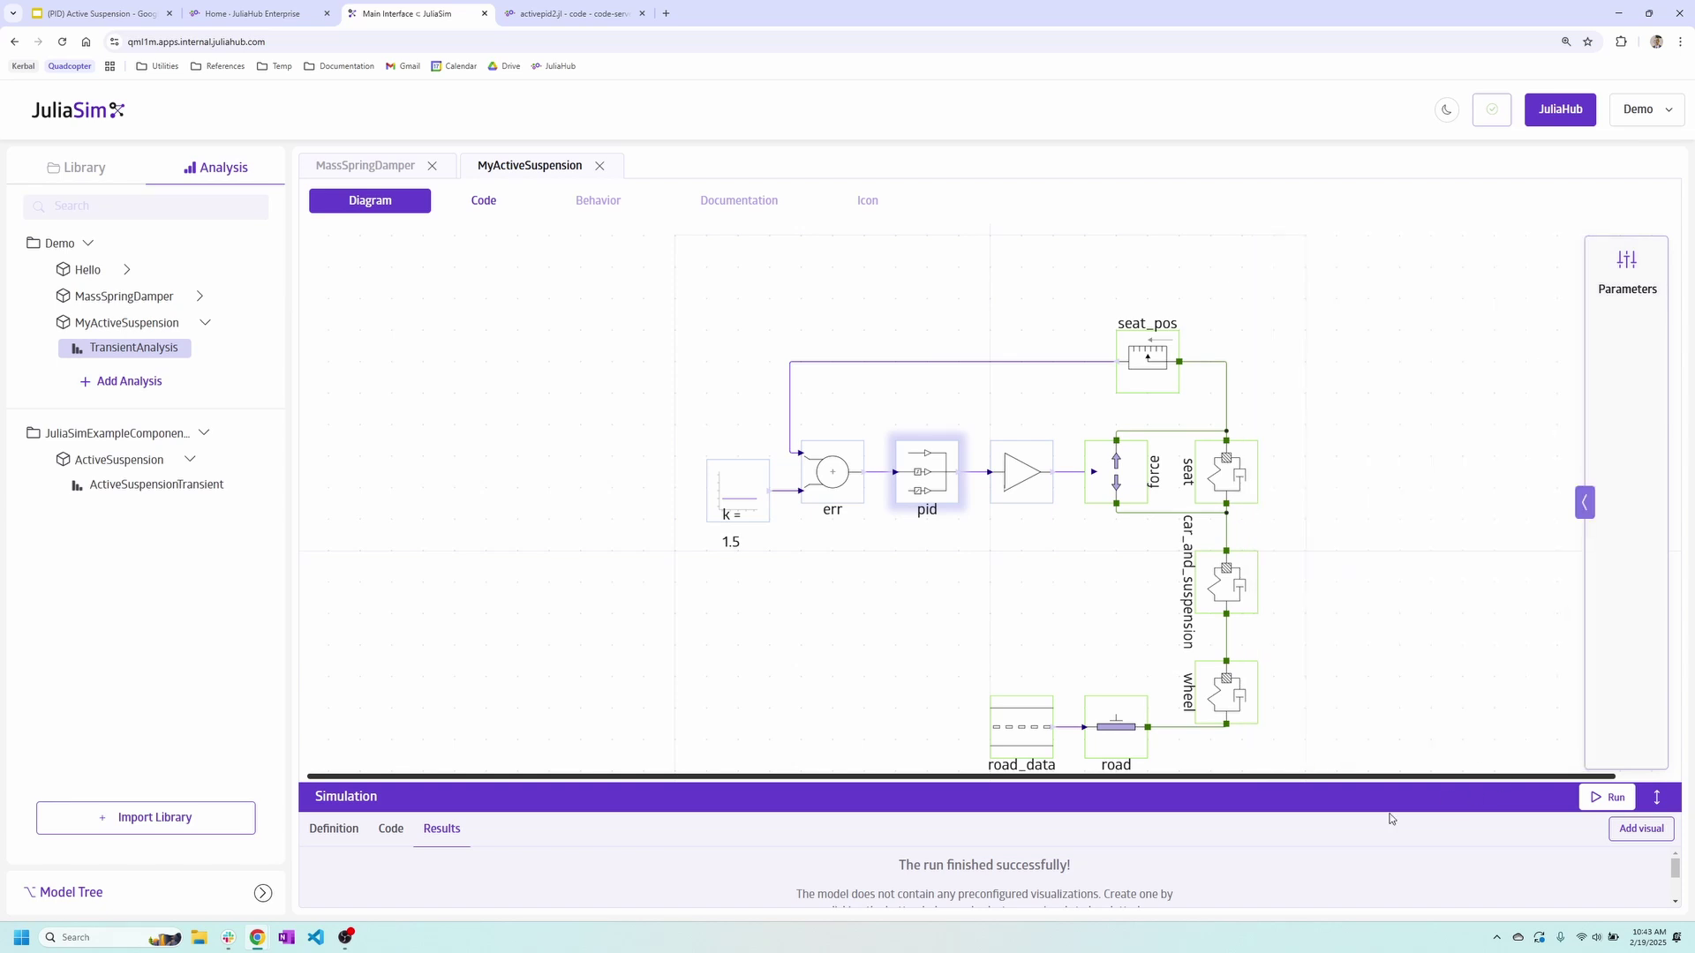
left_click_drag(1392, 799, 1413, 389)
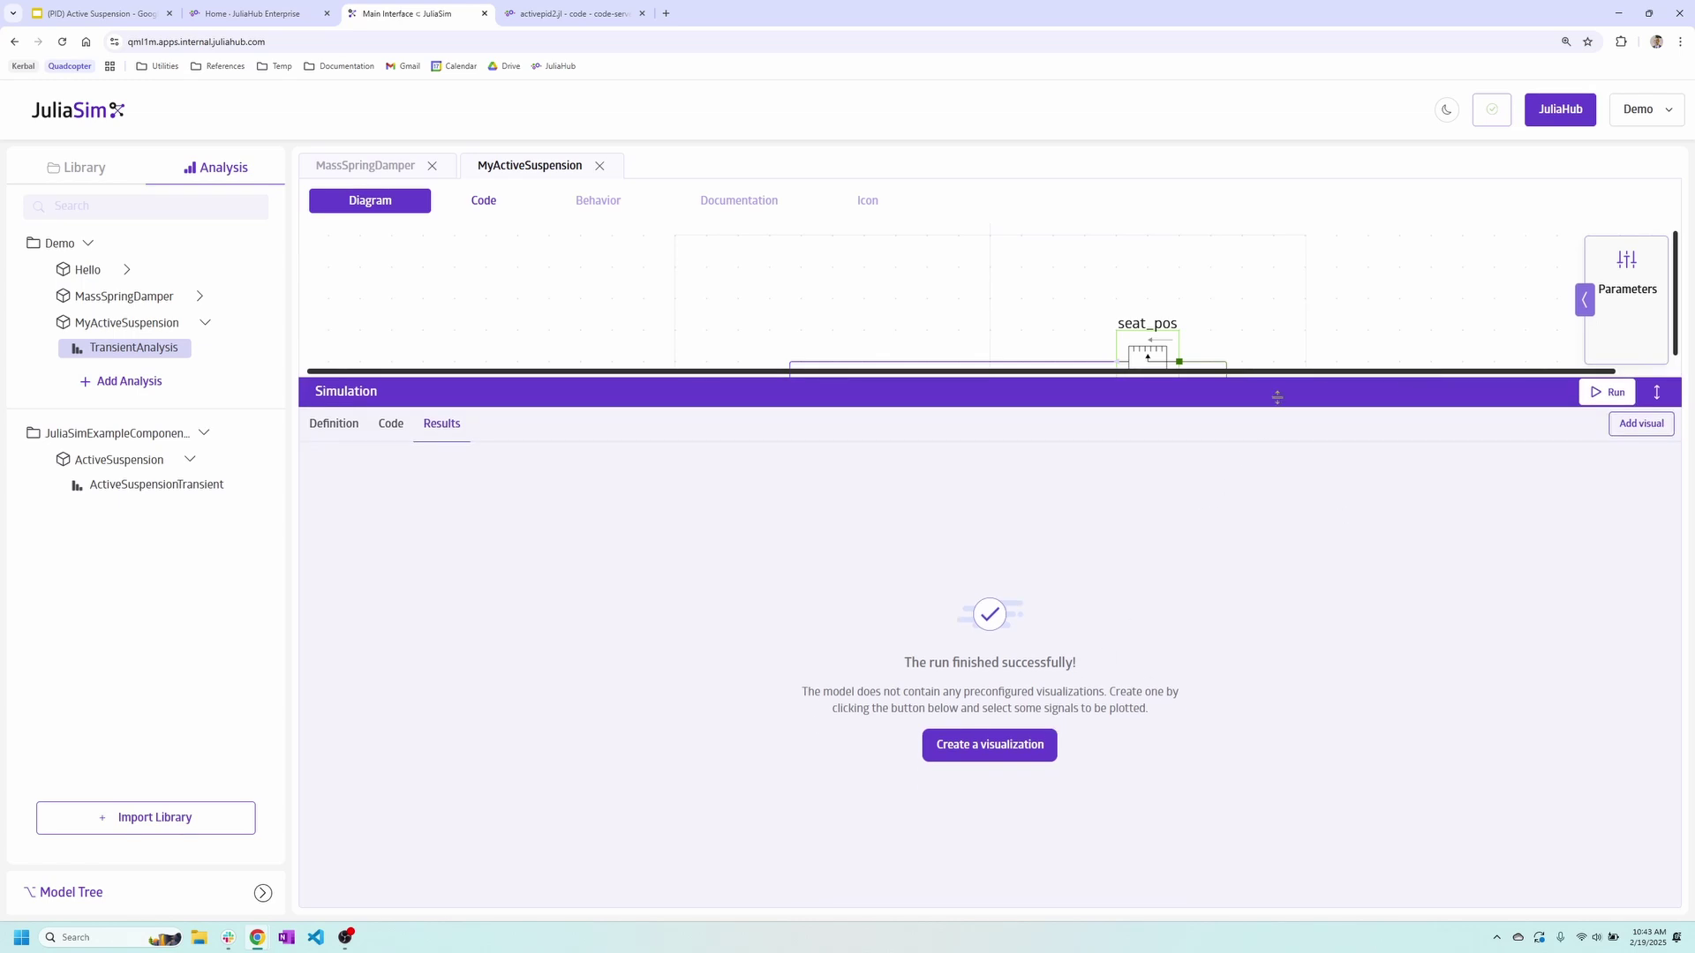
left_click_drag(1278, 399, 1253, 843)
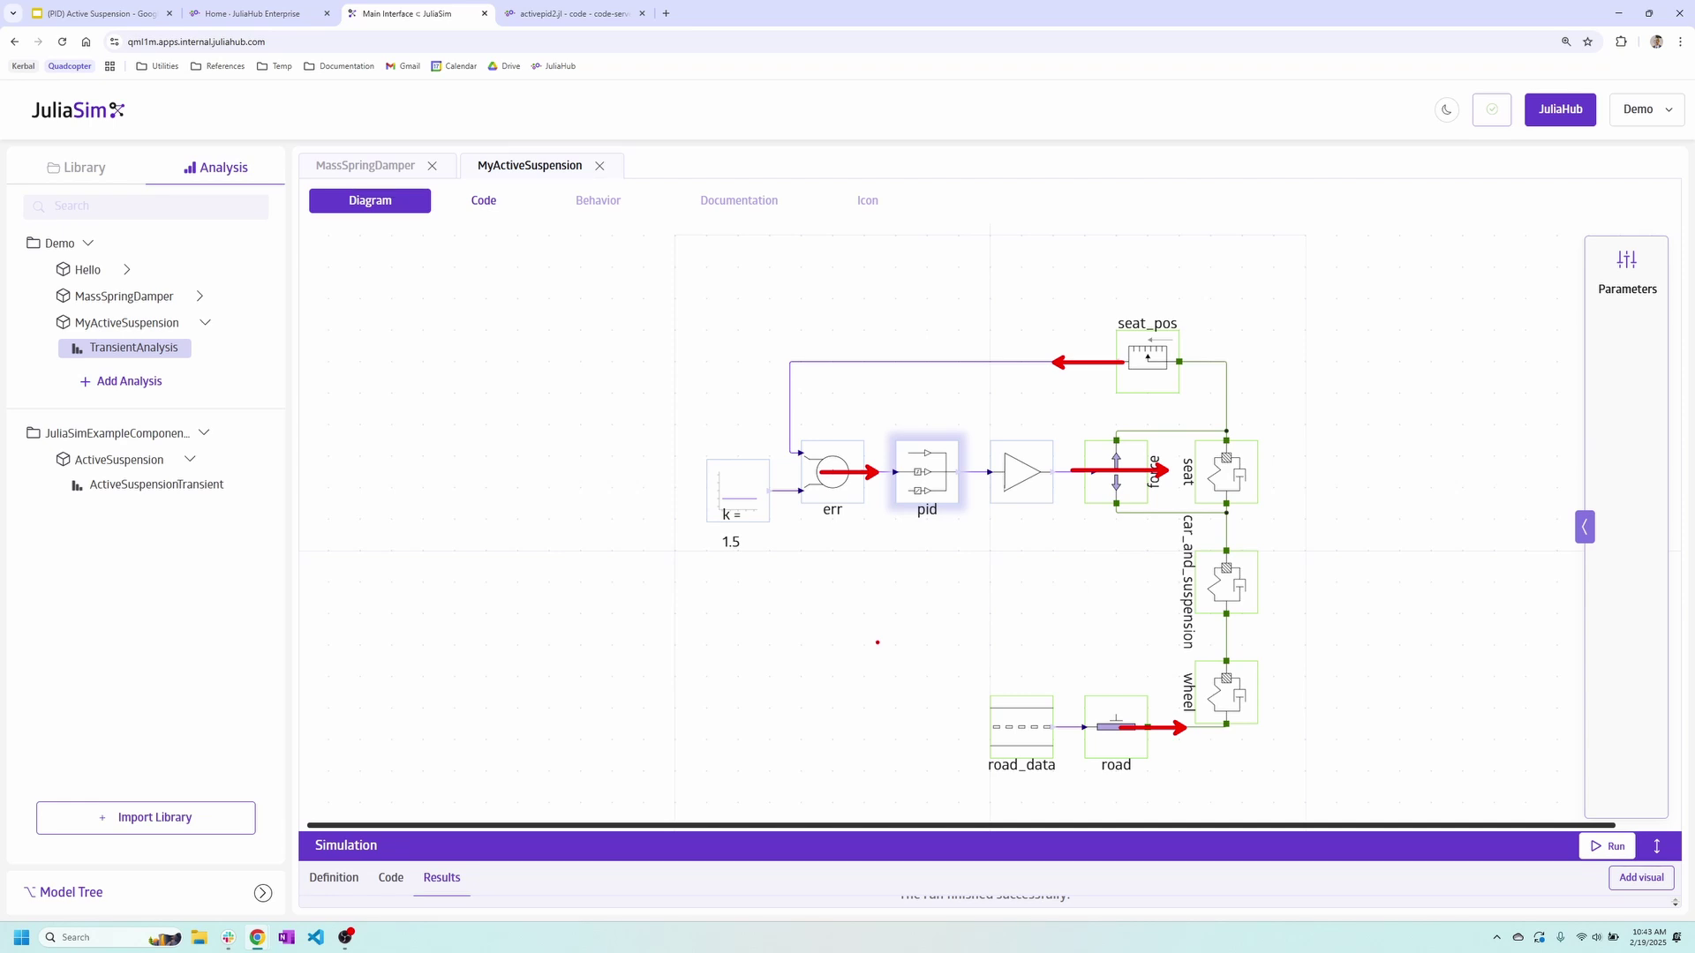
Enlarge the simulation results and create two visuals, one for the road.flange.f signal and one for force.f
left_click_drag(876, 834, 895, 328)
left_click(977, 715)
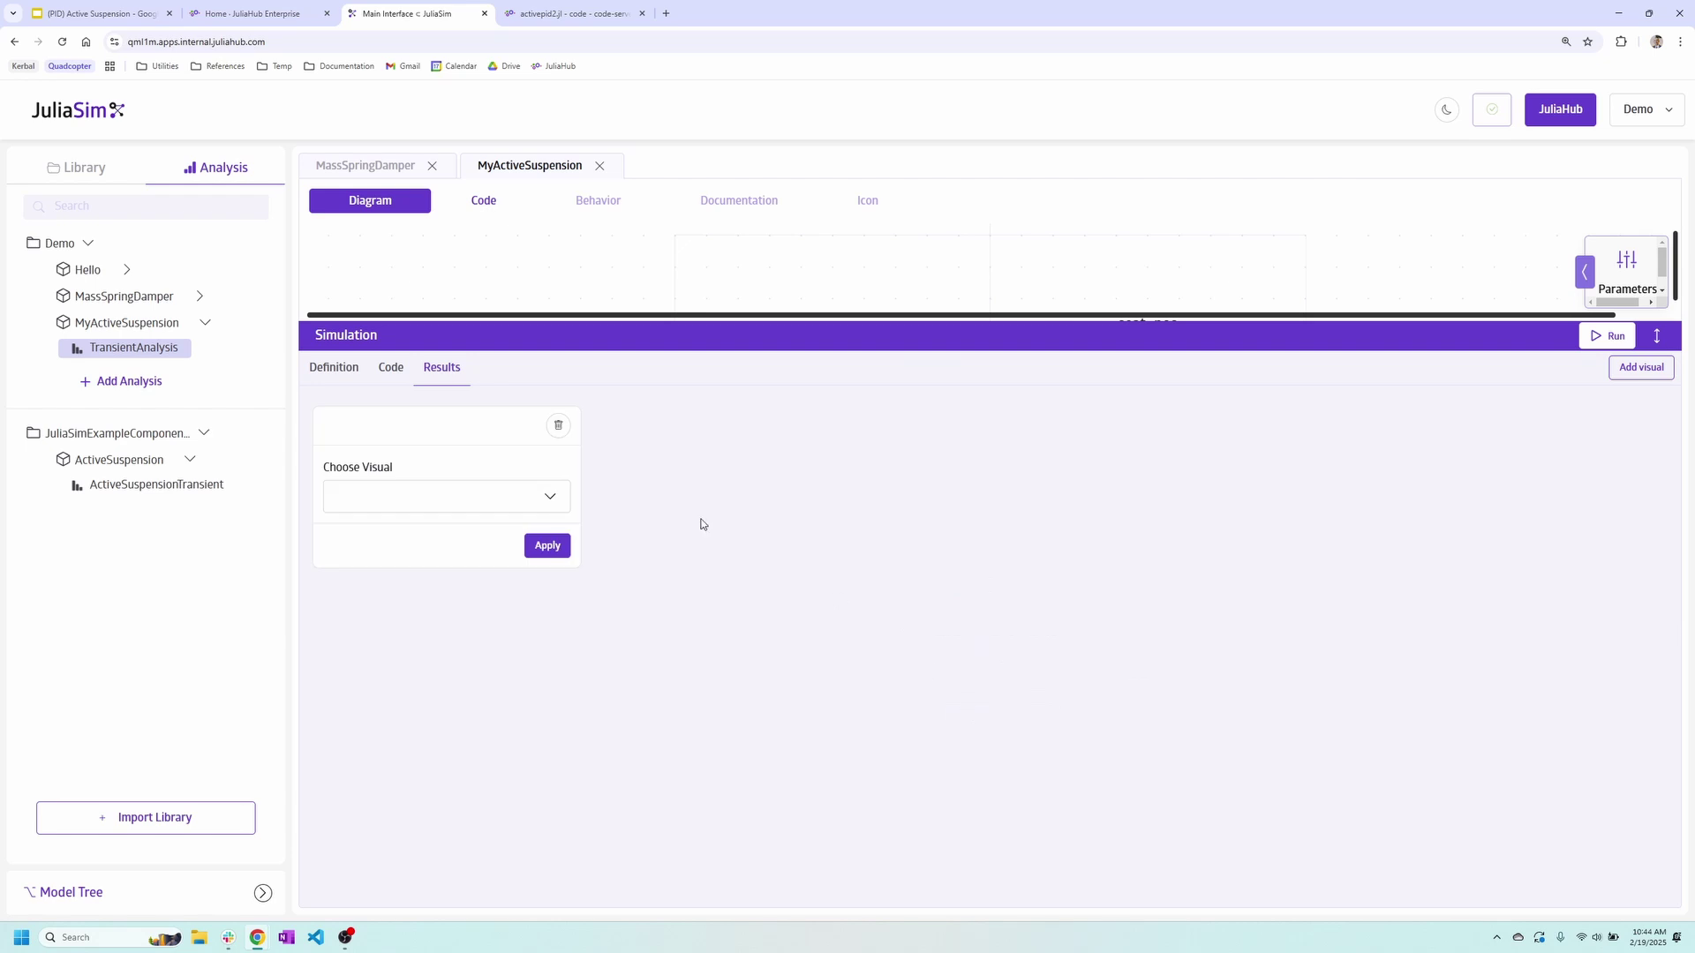
left_click(521, 497)
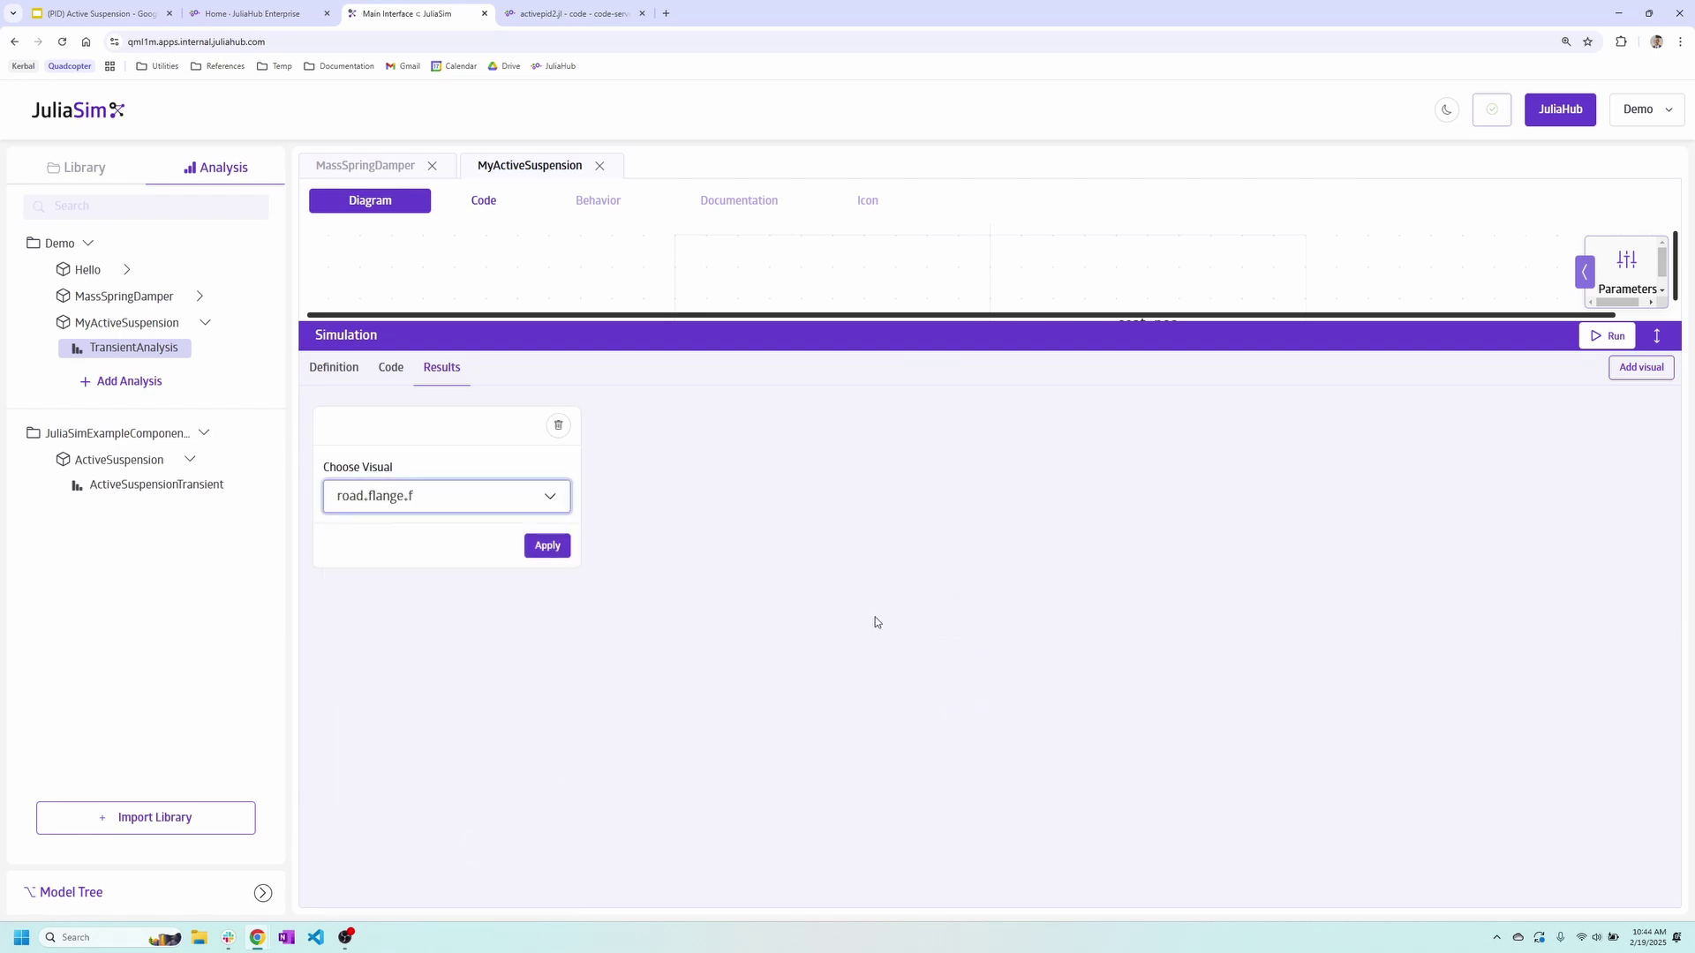
left_click(1640, 367)
left_click(819, 499)
scroll(759, 706, "down", 5)
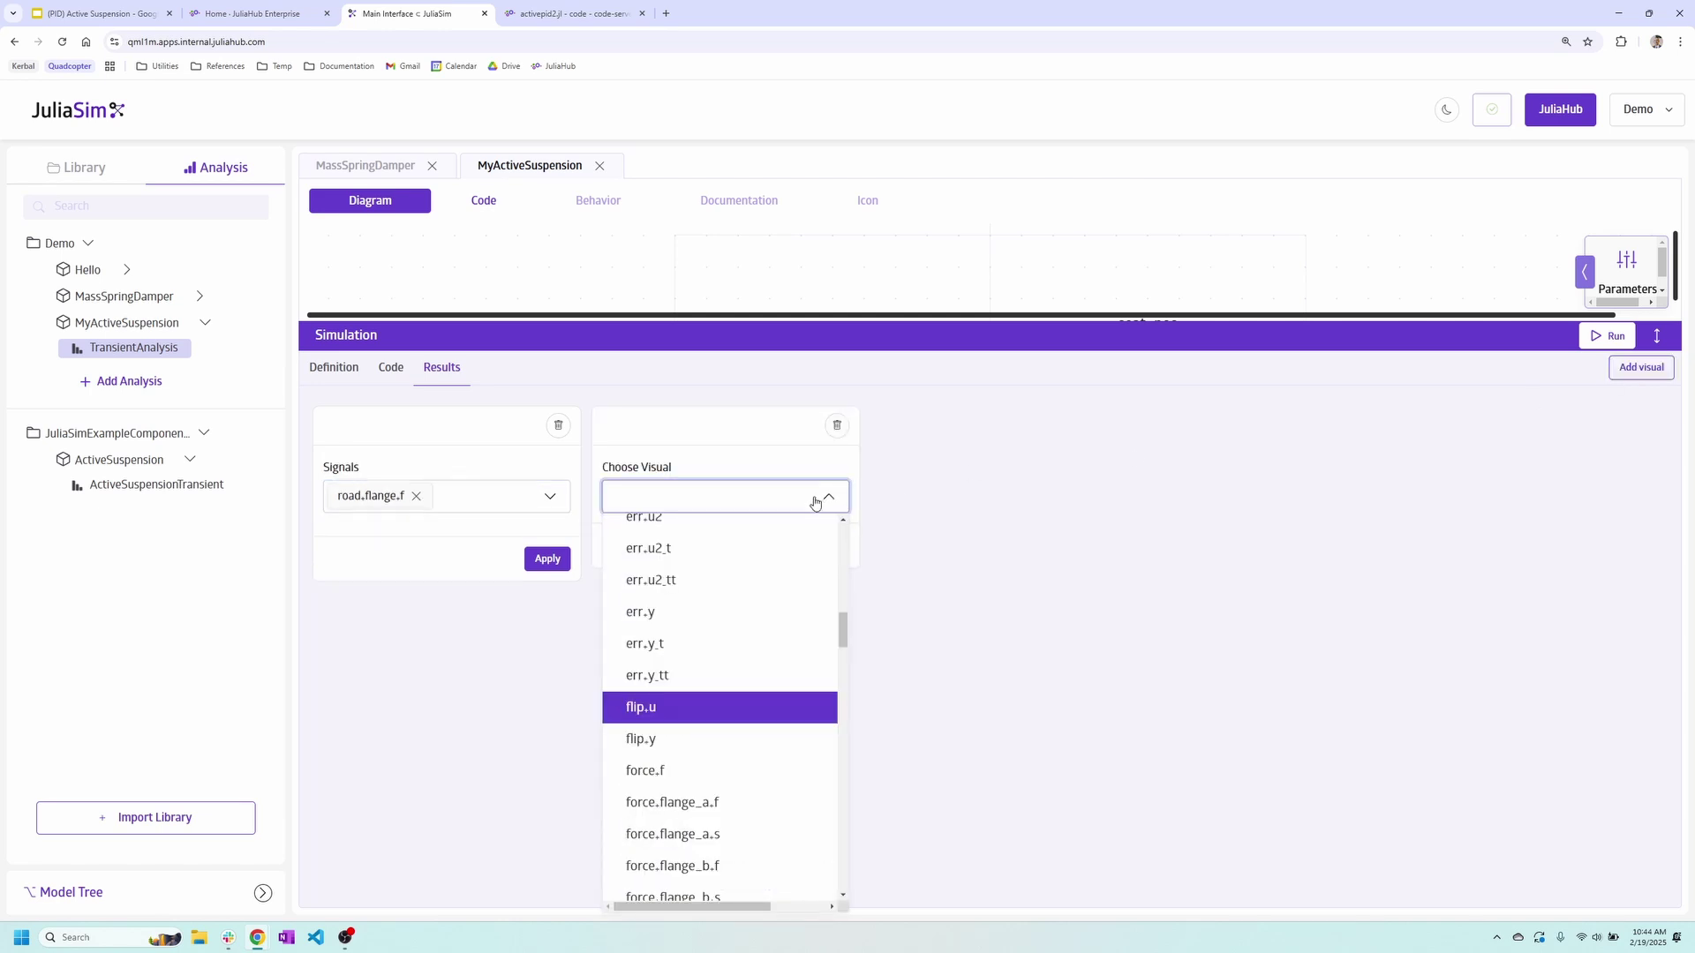
left_click(762, 769)
Add two more visuals for the seat_pos.s and err.y signals and plot all four
left_click(1655, 368)
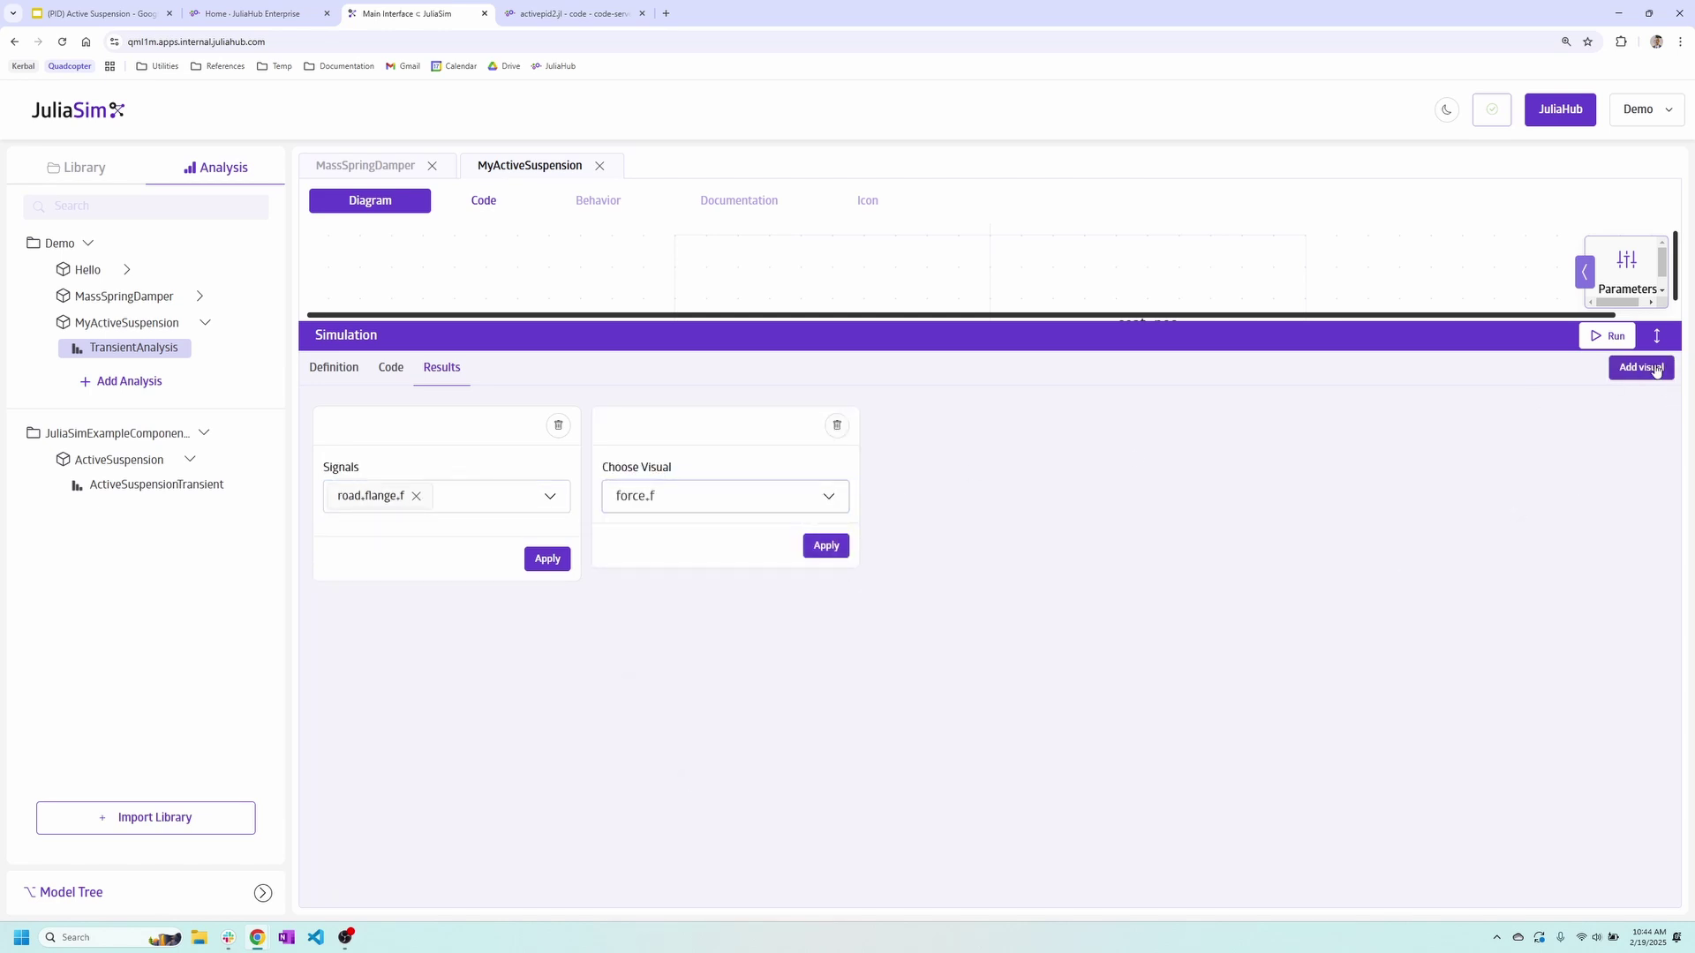
left_click(1070, 496)
left_click(982, 761)
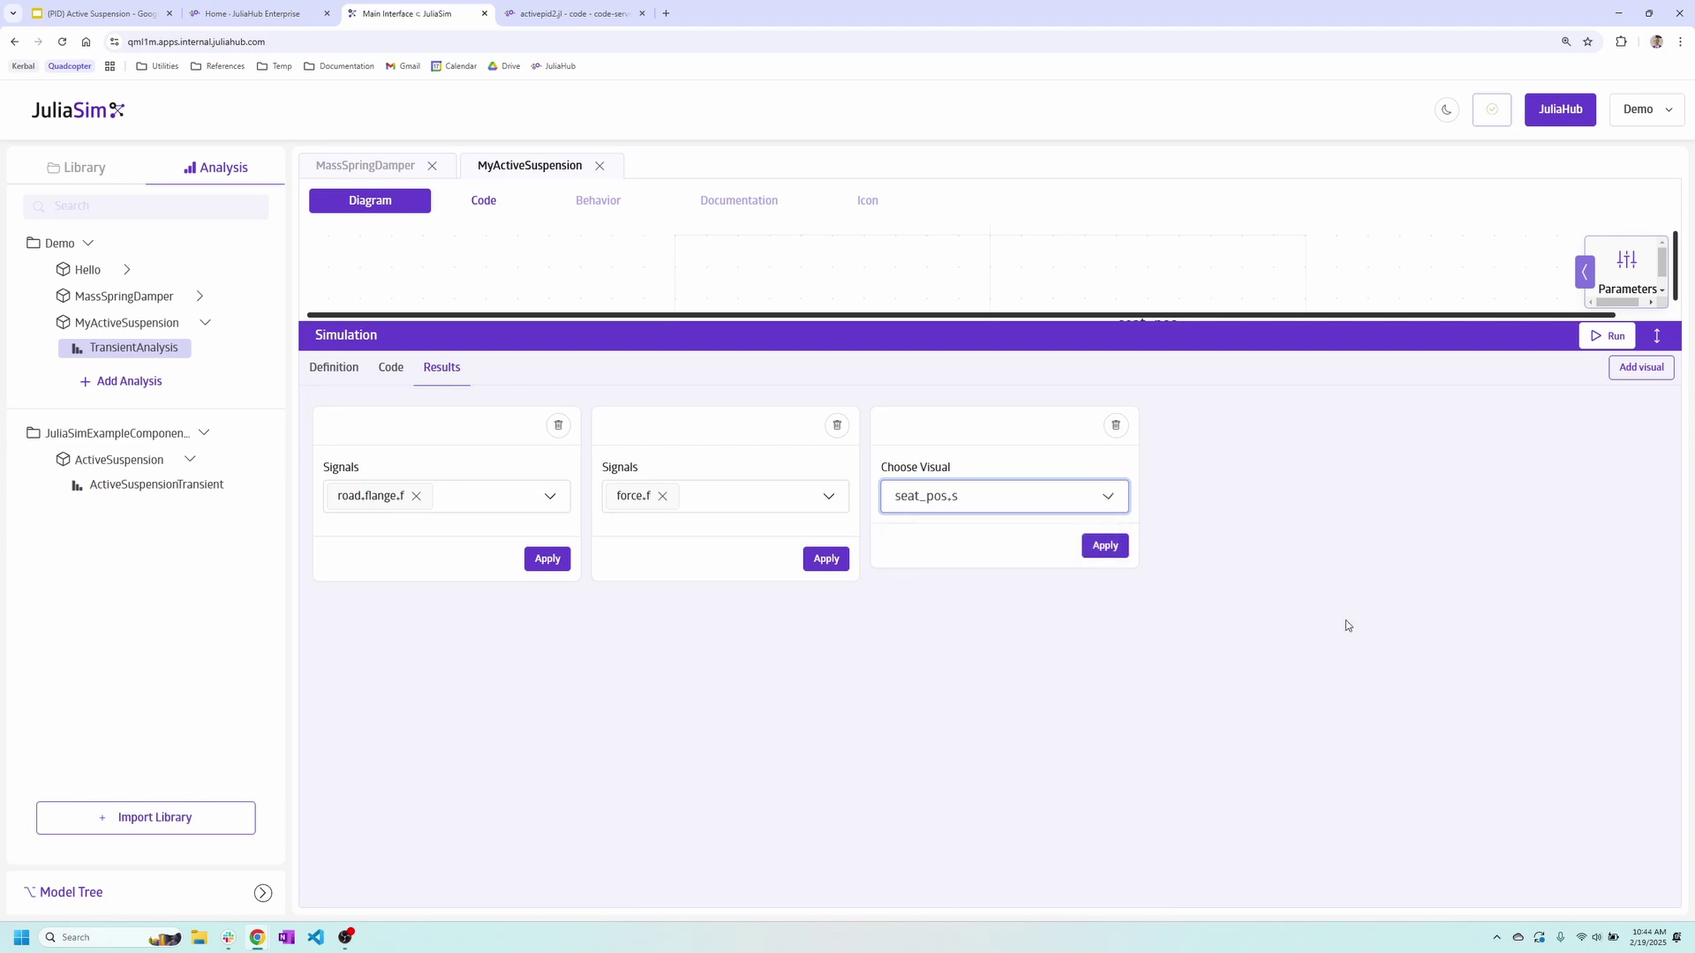
left_click(1655, 367)
left_click(1279, 500)
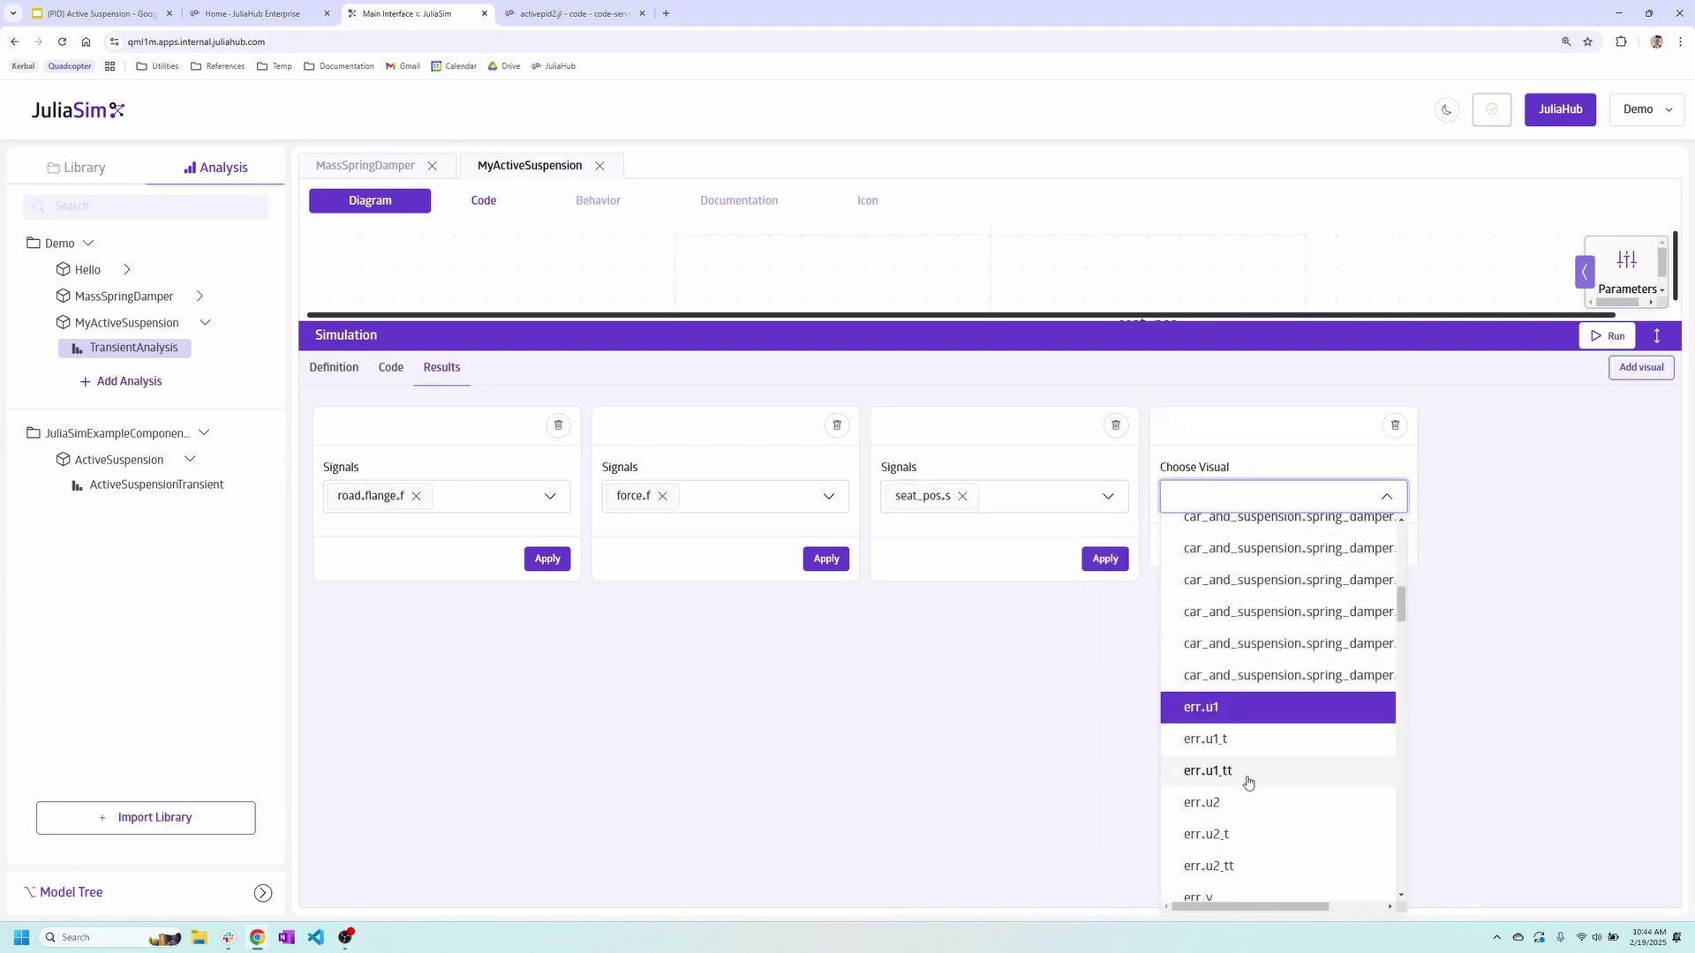
left_click(1248, 893)
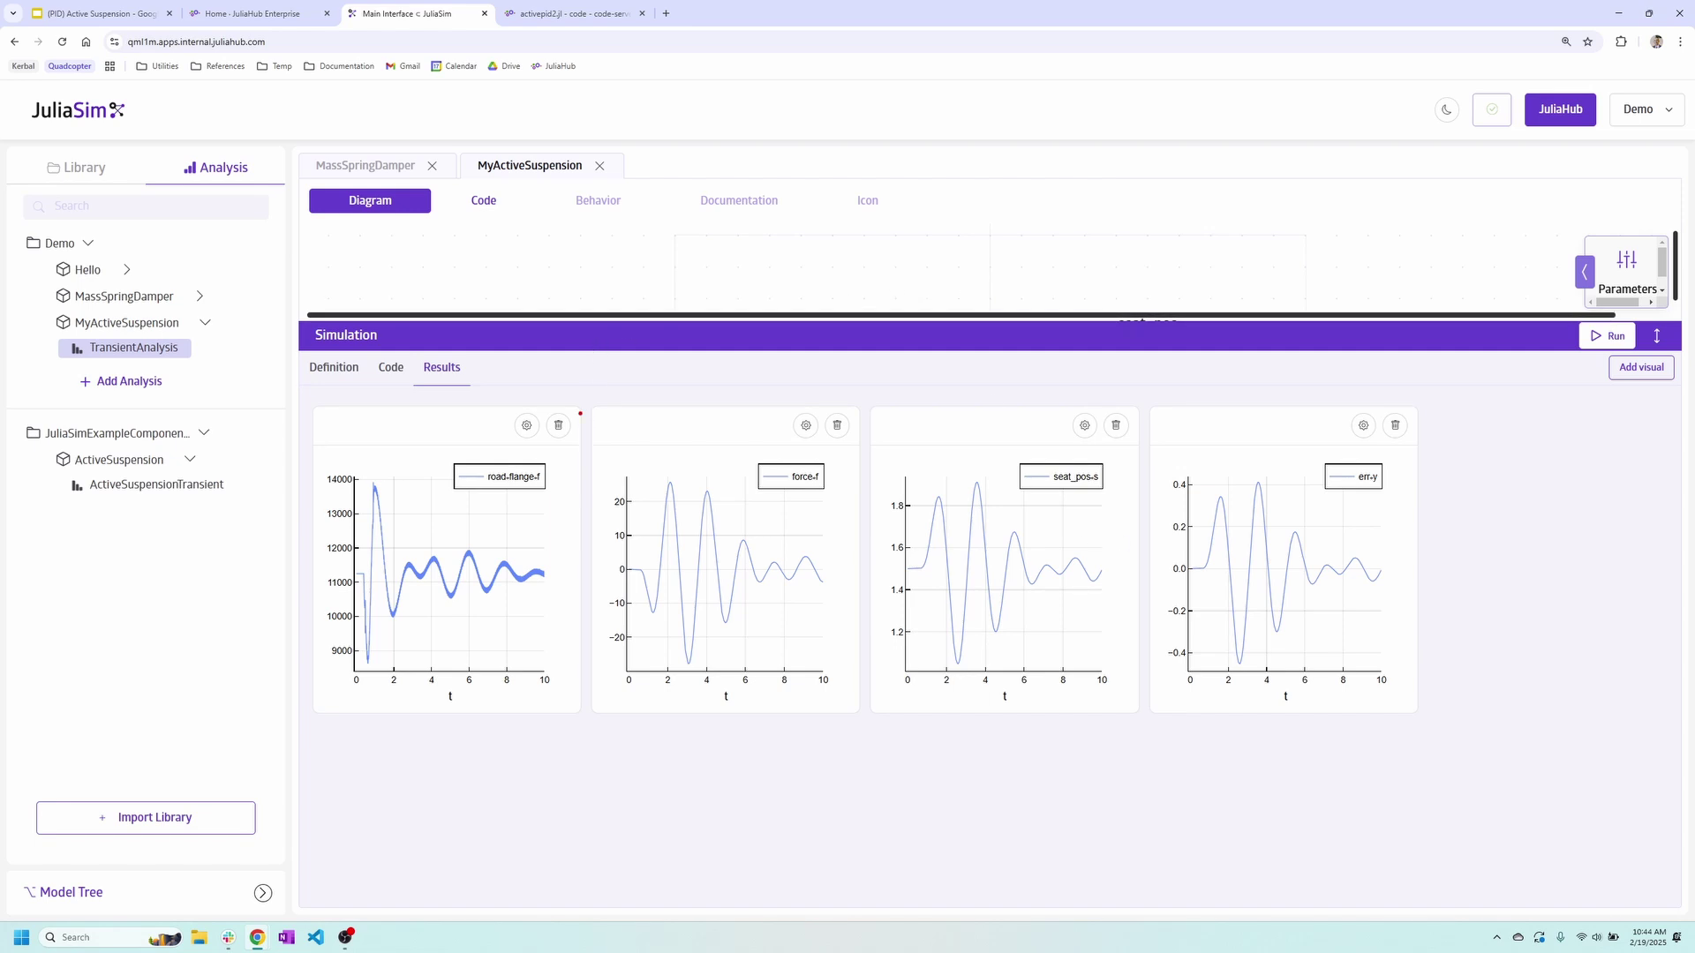
Examine the road.flange.f, force.f and seat_pos.s plots from the transient analysis
mouse_move(583, 407)
left_mouse_down()
mouse_move(359, 680)
mouse_move(305, 723)
left_mouse_up()
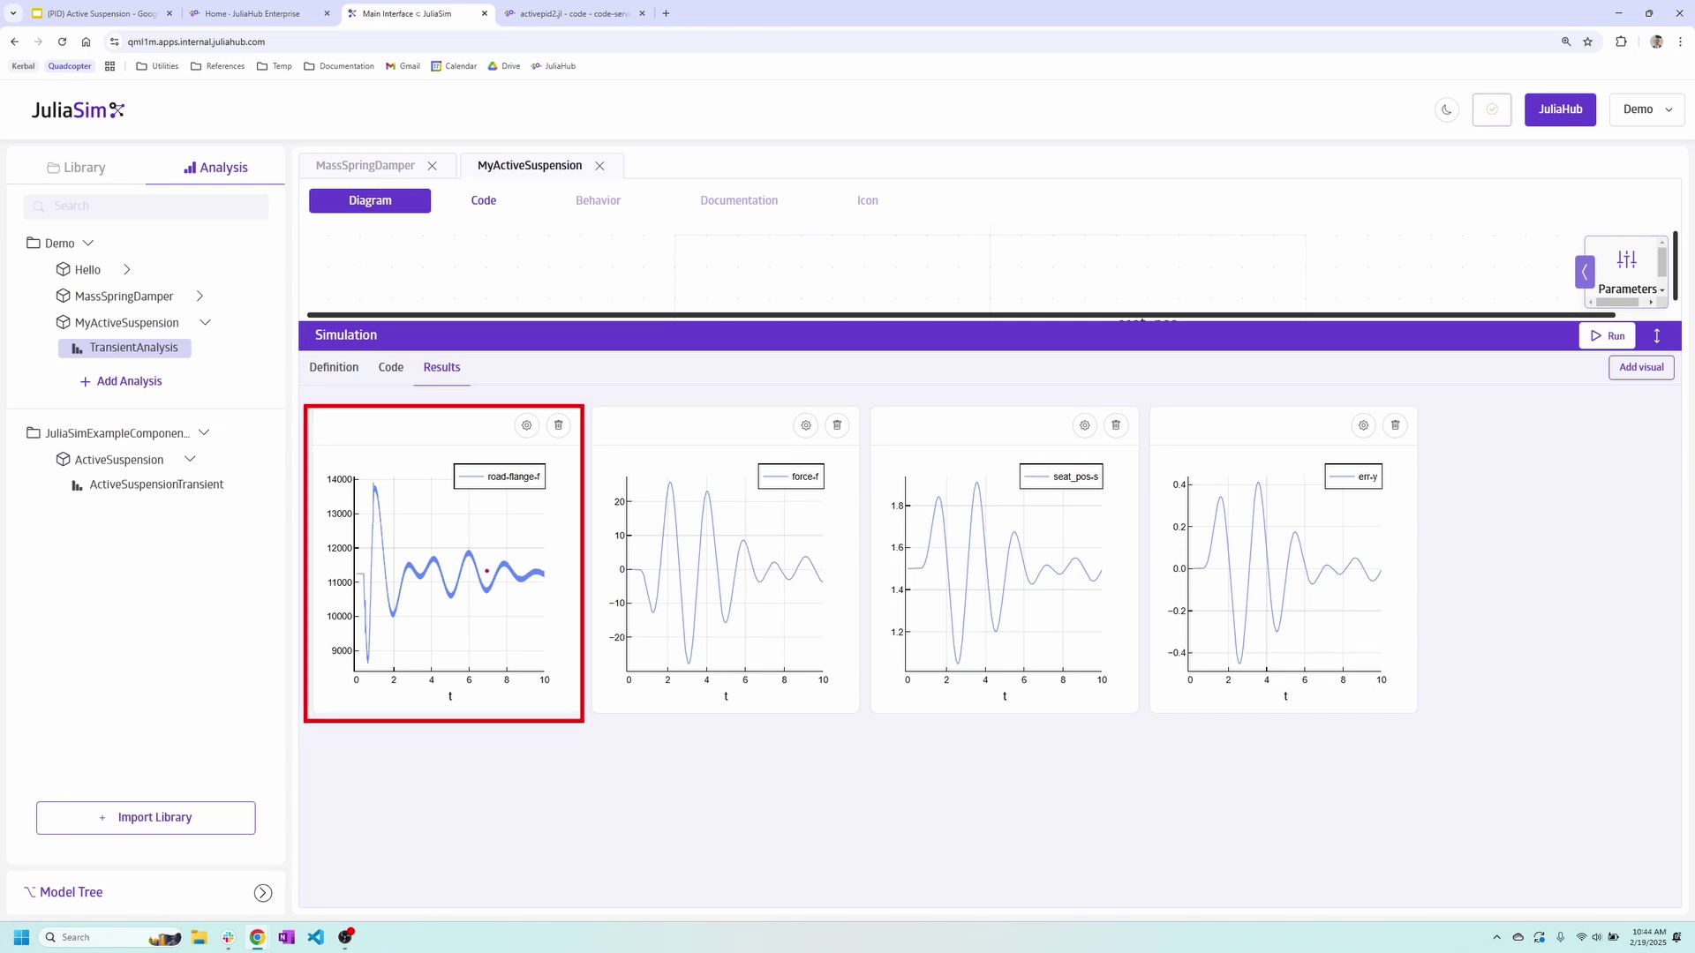
mouse_move(590, 404)
left_mouse_down()
mouse_move(816, 702)
mouse_move(862, 700)
left_mouse_up()
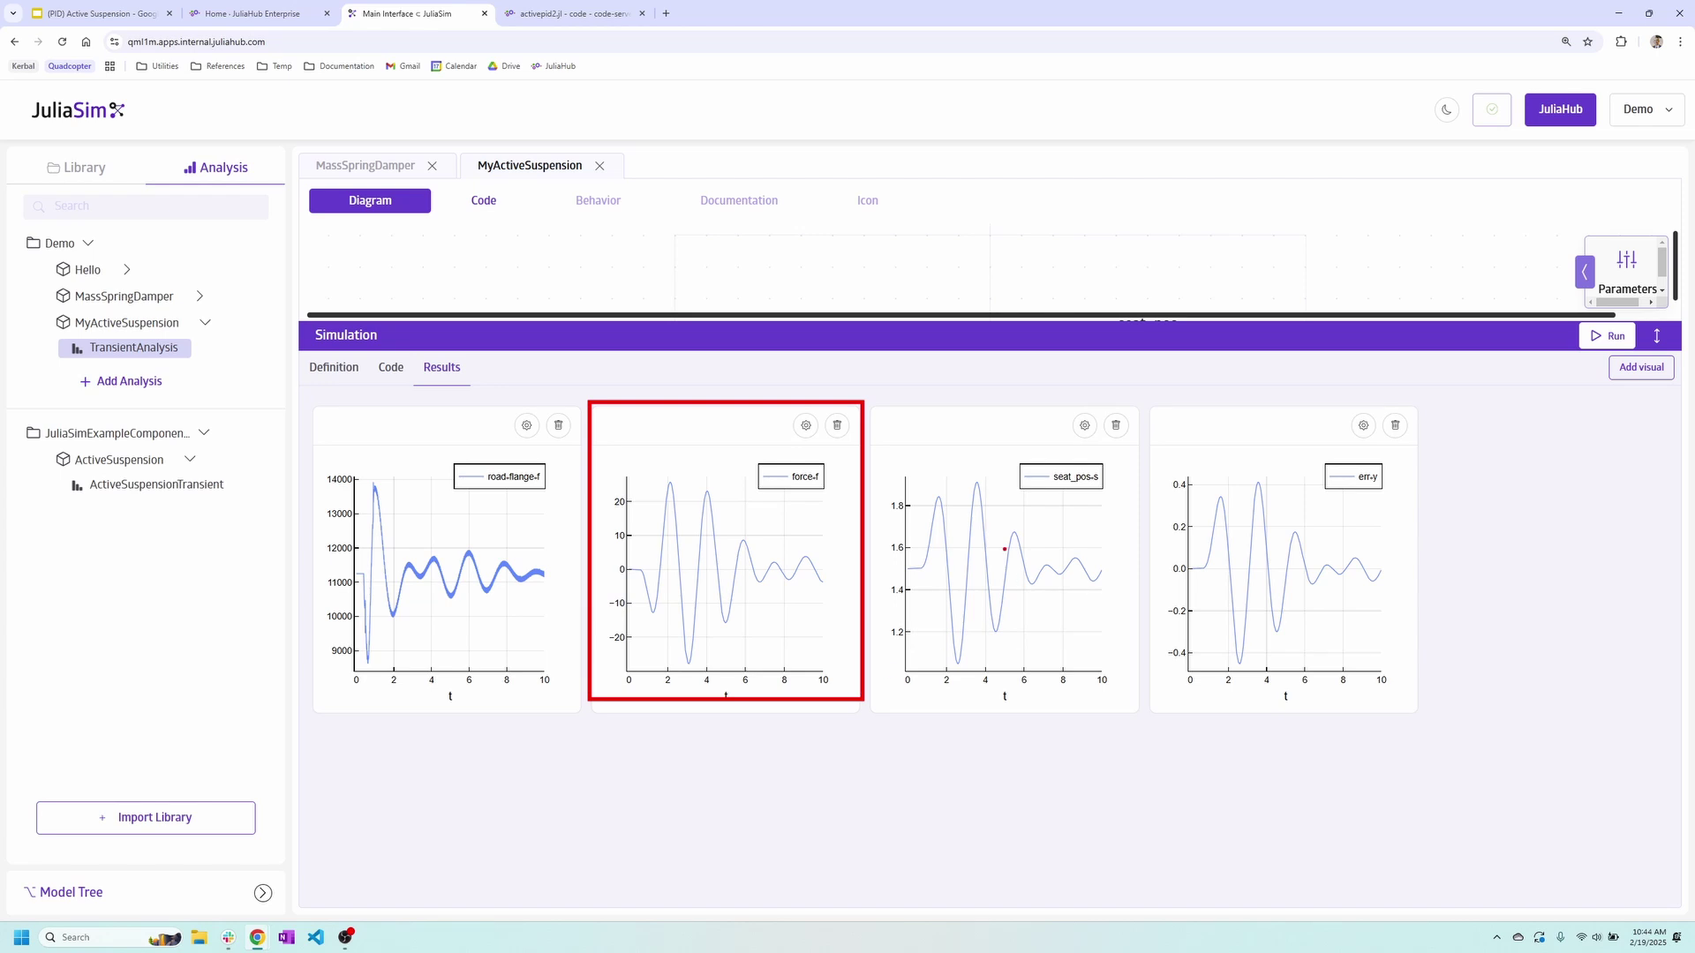
left_click_drag(862, 407, 318, 711)
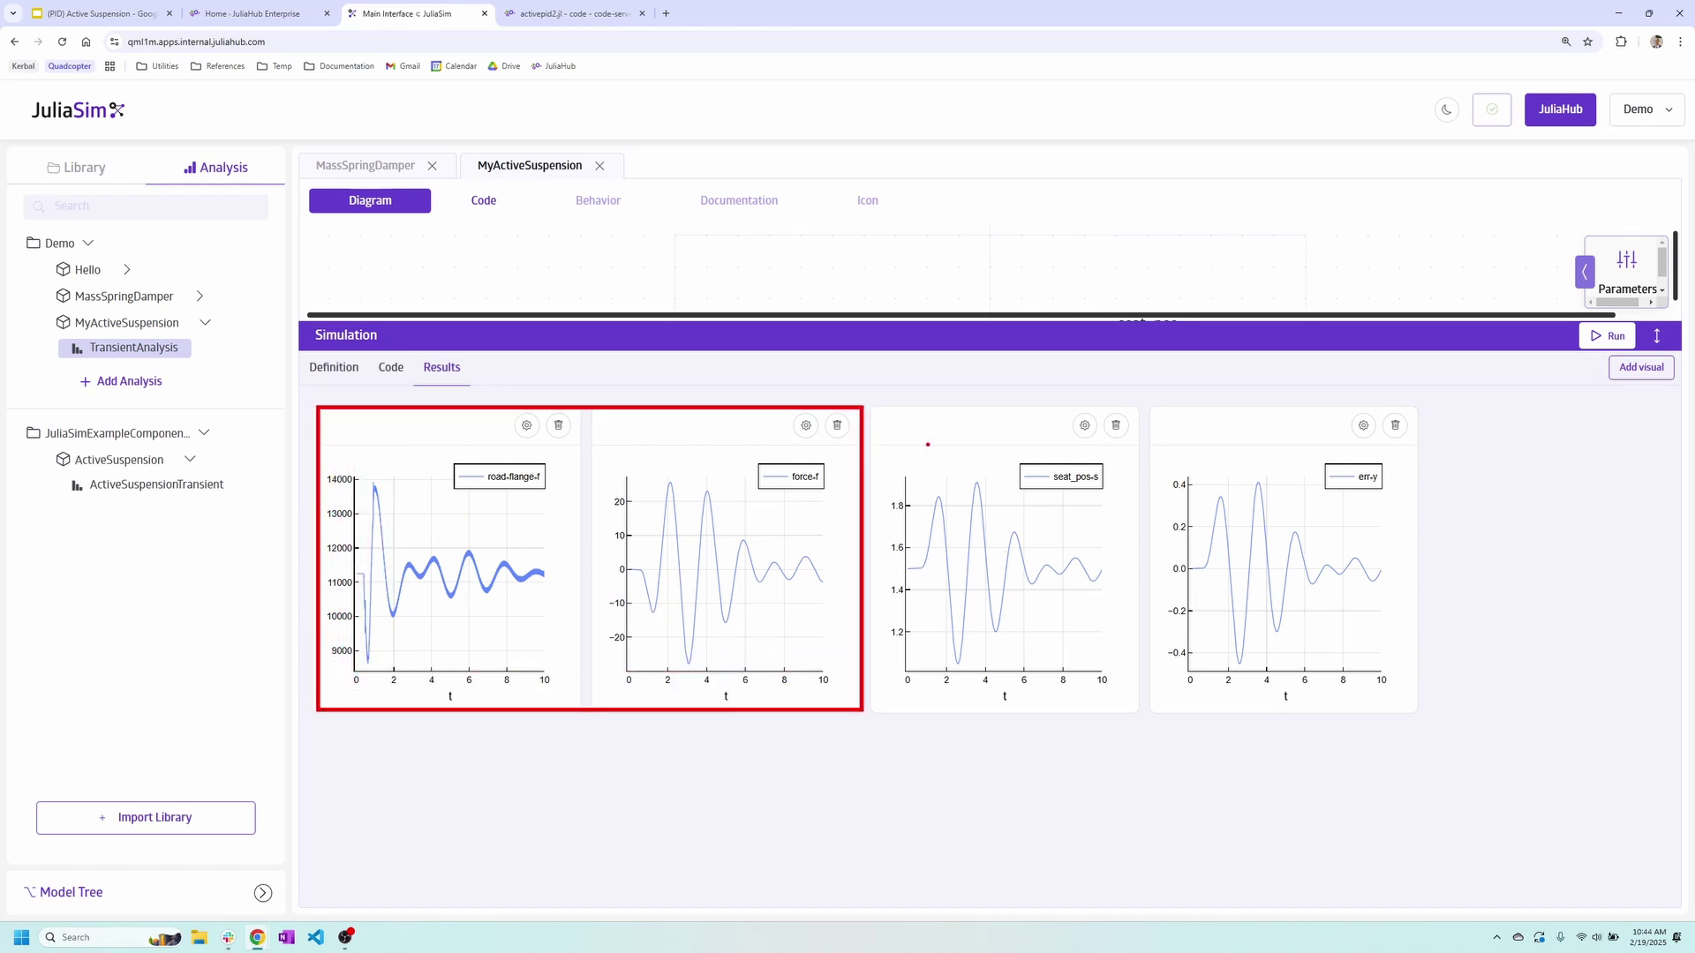
left_click_drag(927, 444, 844, 444)
left_click_drag(872, 403, 1141, 717)
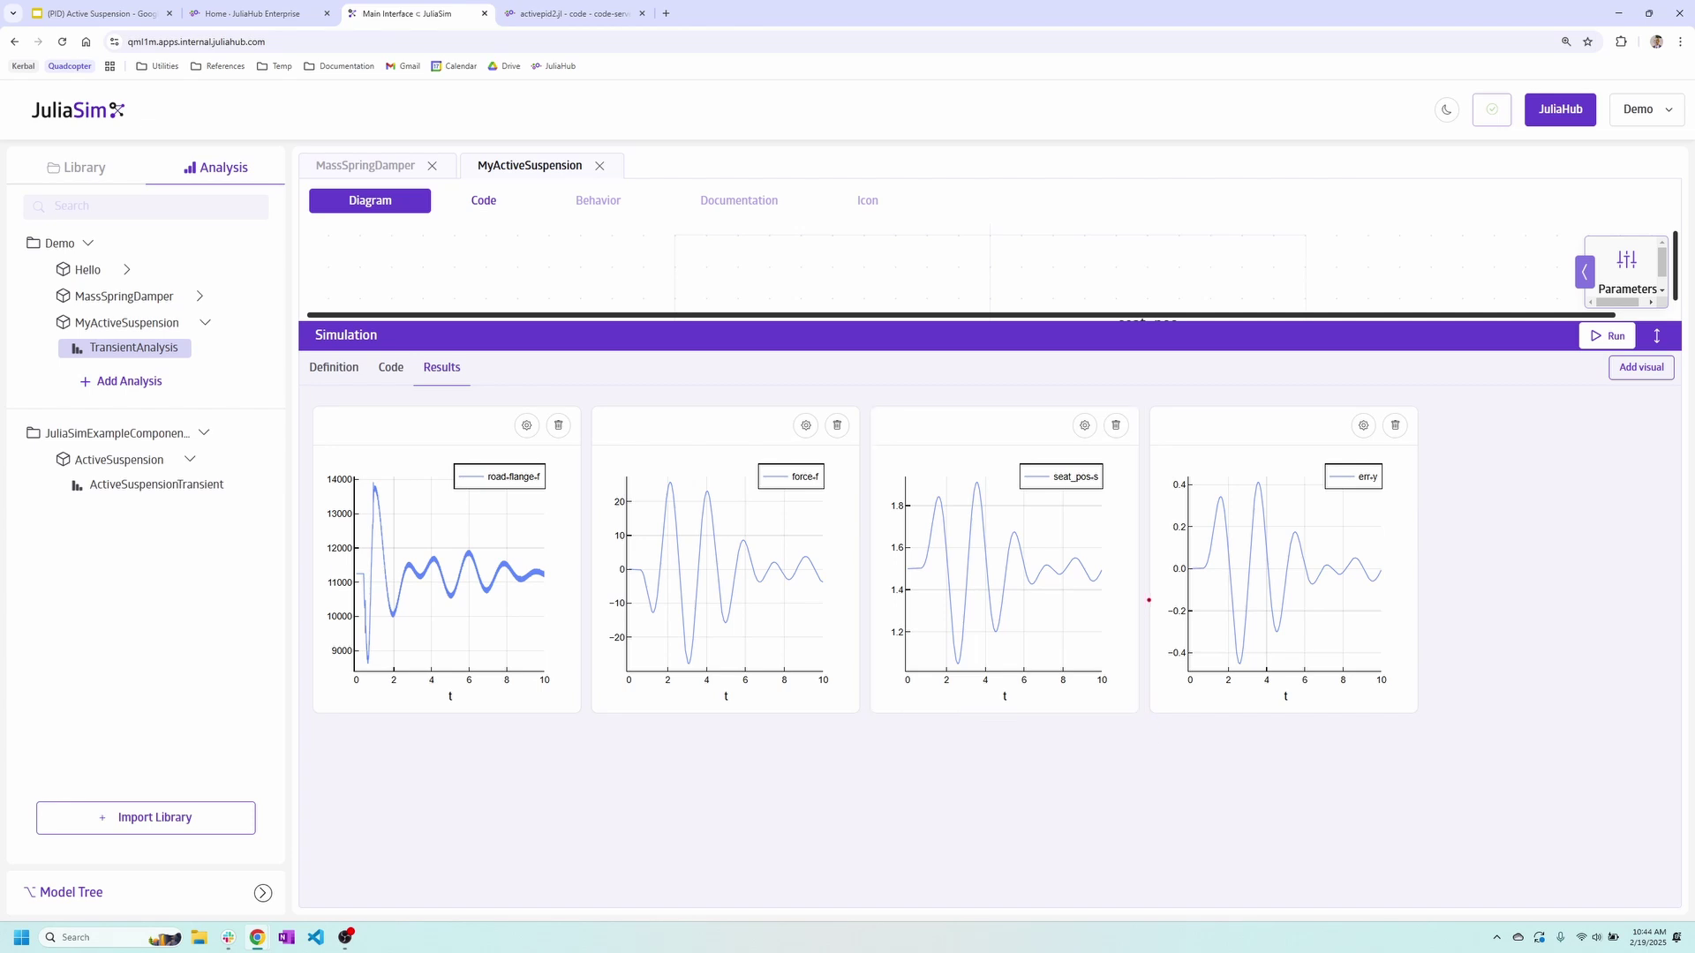
left_click_drag(1162, 557, 1110, 558)
Compare the seat_pos.s and err.y plots with the control loop in the suspension diagram
mouse_move(1183, 319)
left_mouse_down()
mouse_move(1183, 731)
mouse_move(1183, 549)
left_mouse_up()
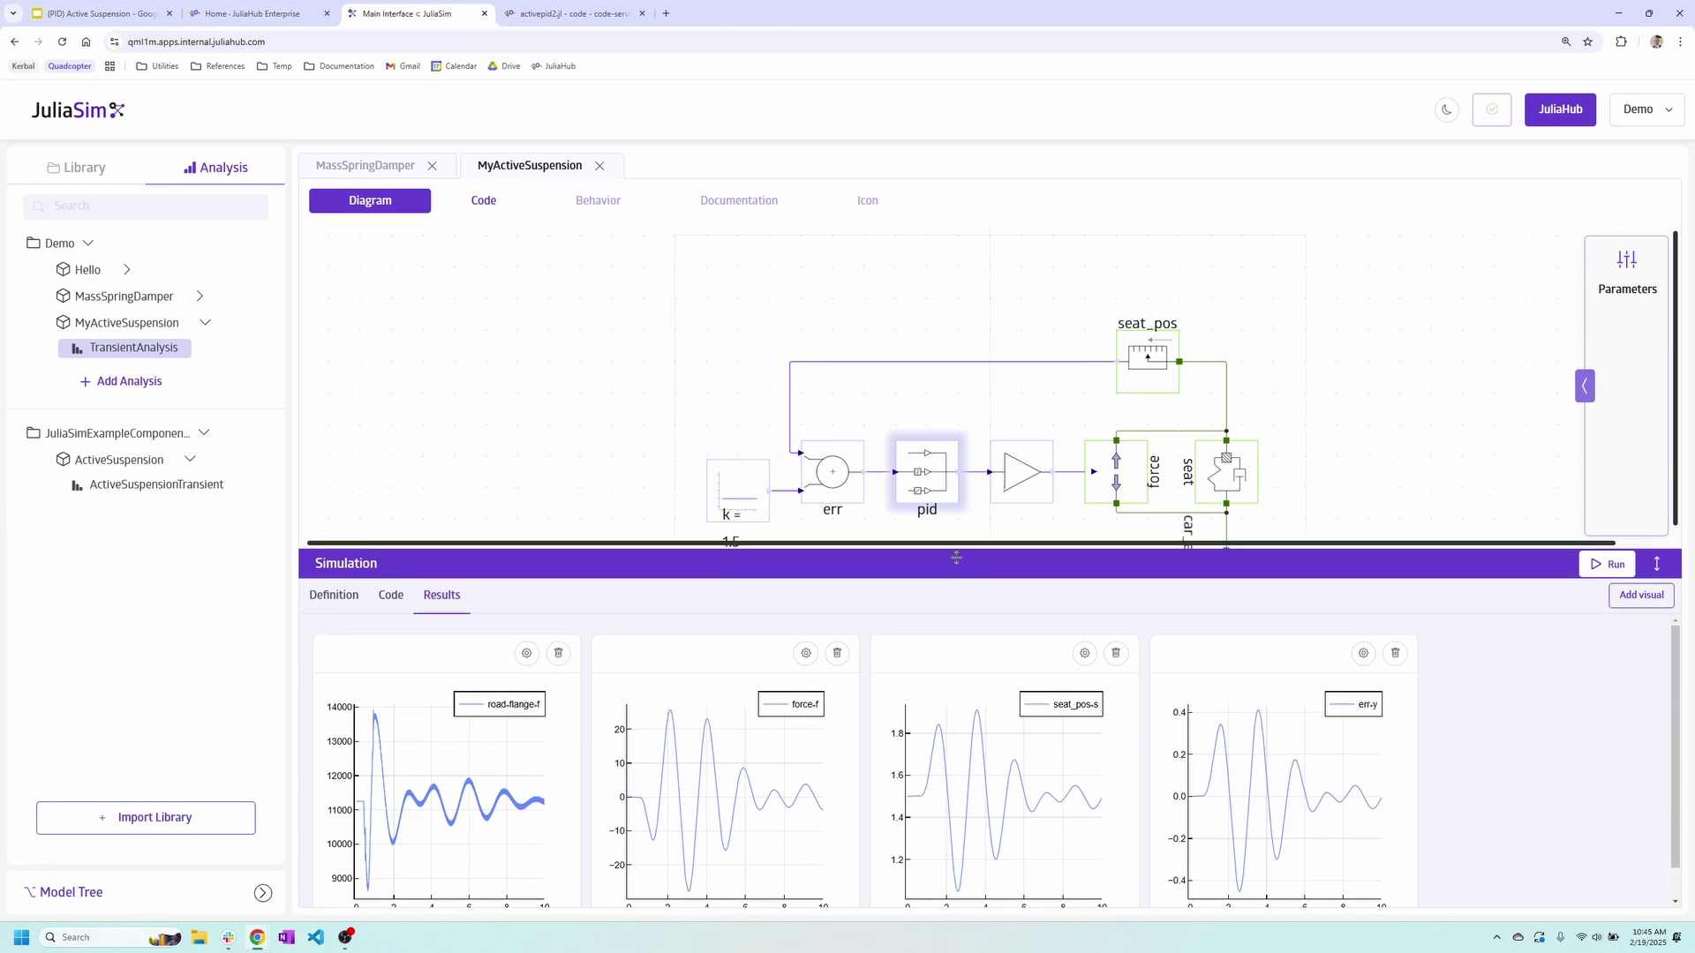
left_click_drag(955, 570, 958, 542)
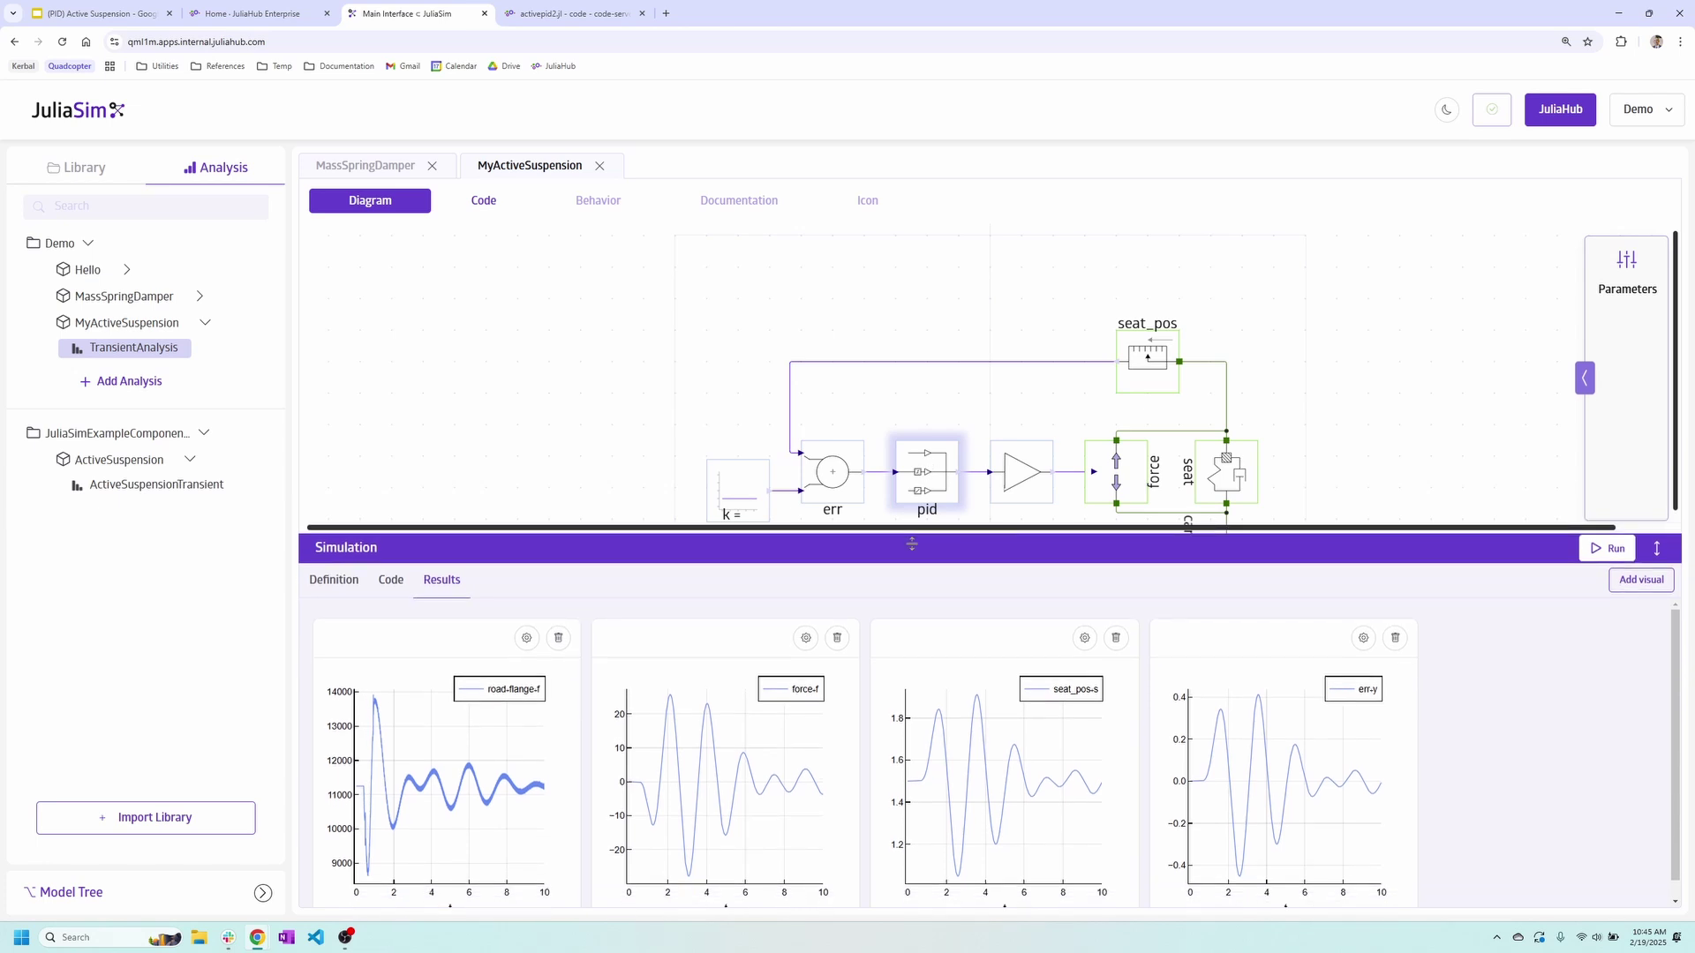
left_click_drag(912, 549, 912, 450)
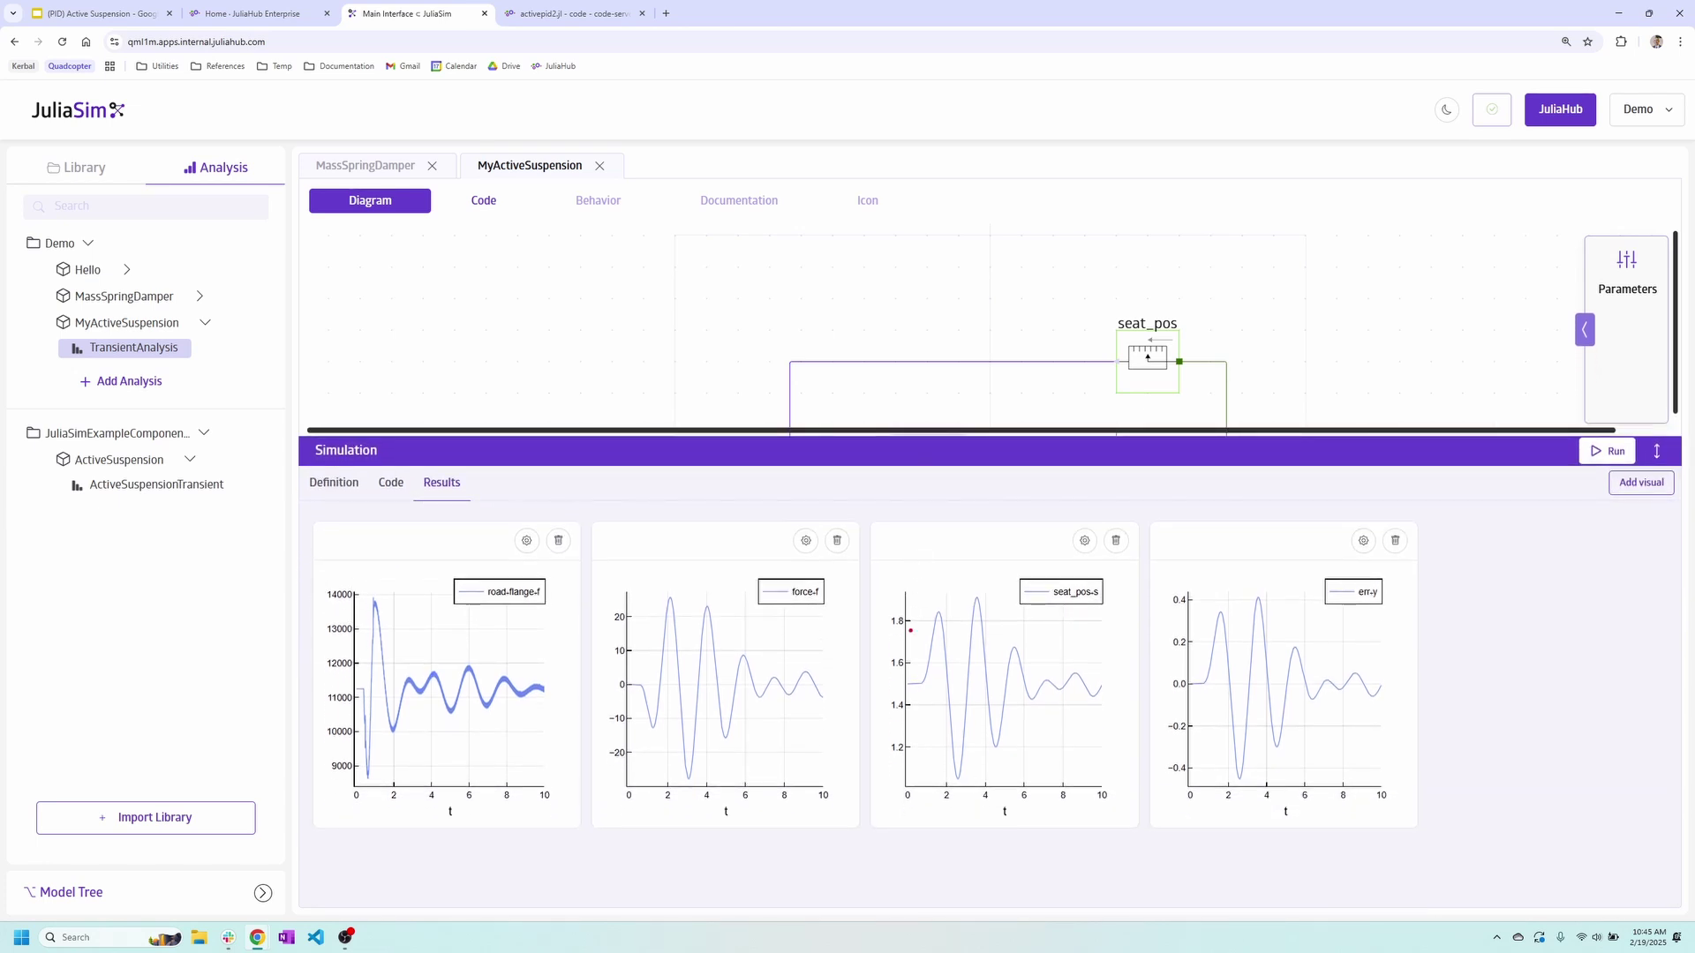
left_click_drag(901, 678, 1388, 696)
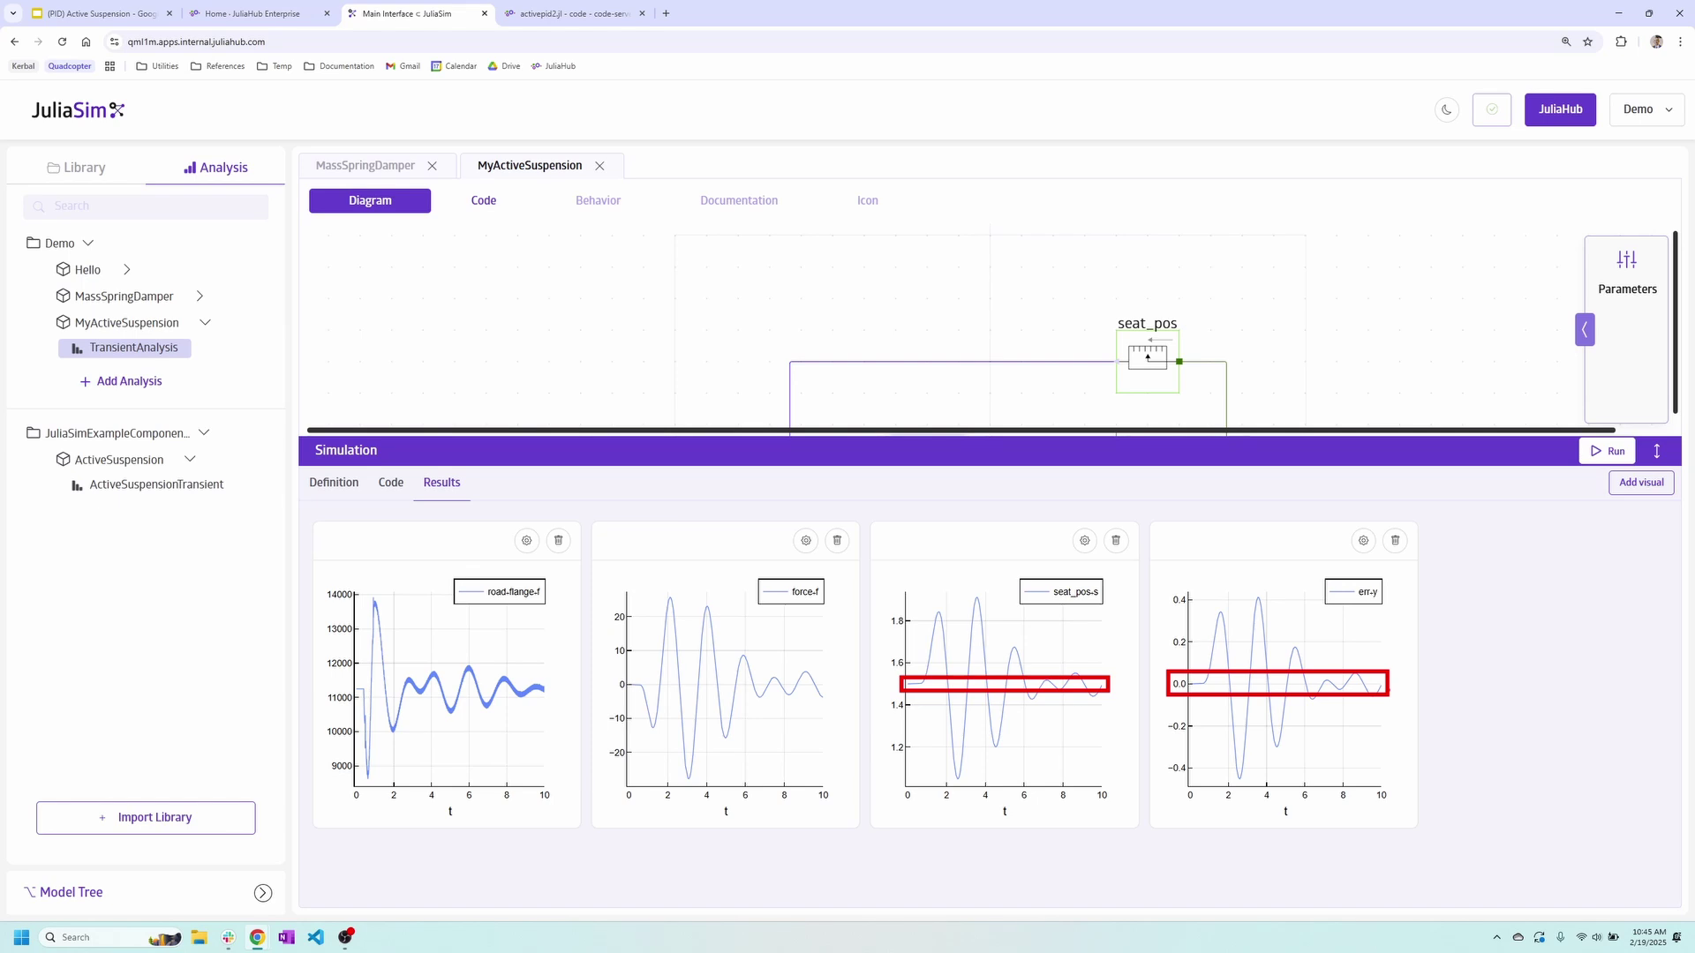
key("Escape")
left_click_drag(1321, 460, 1321, 589)
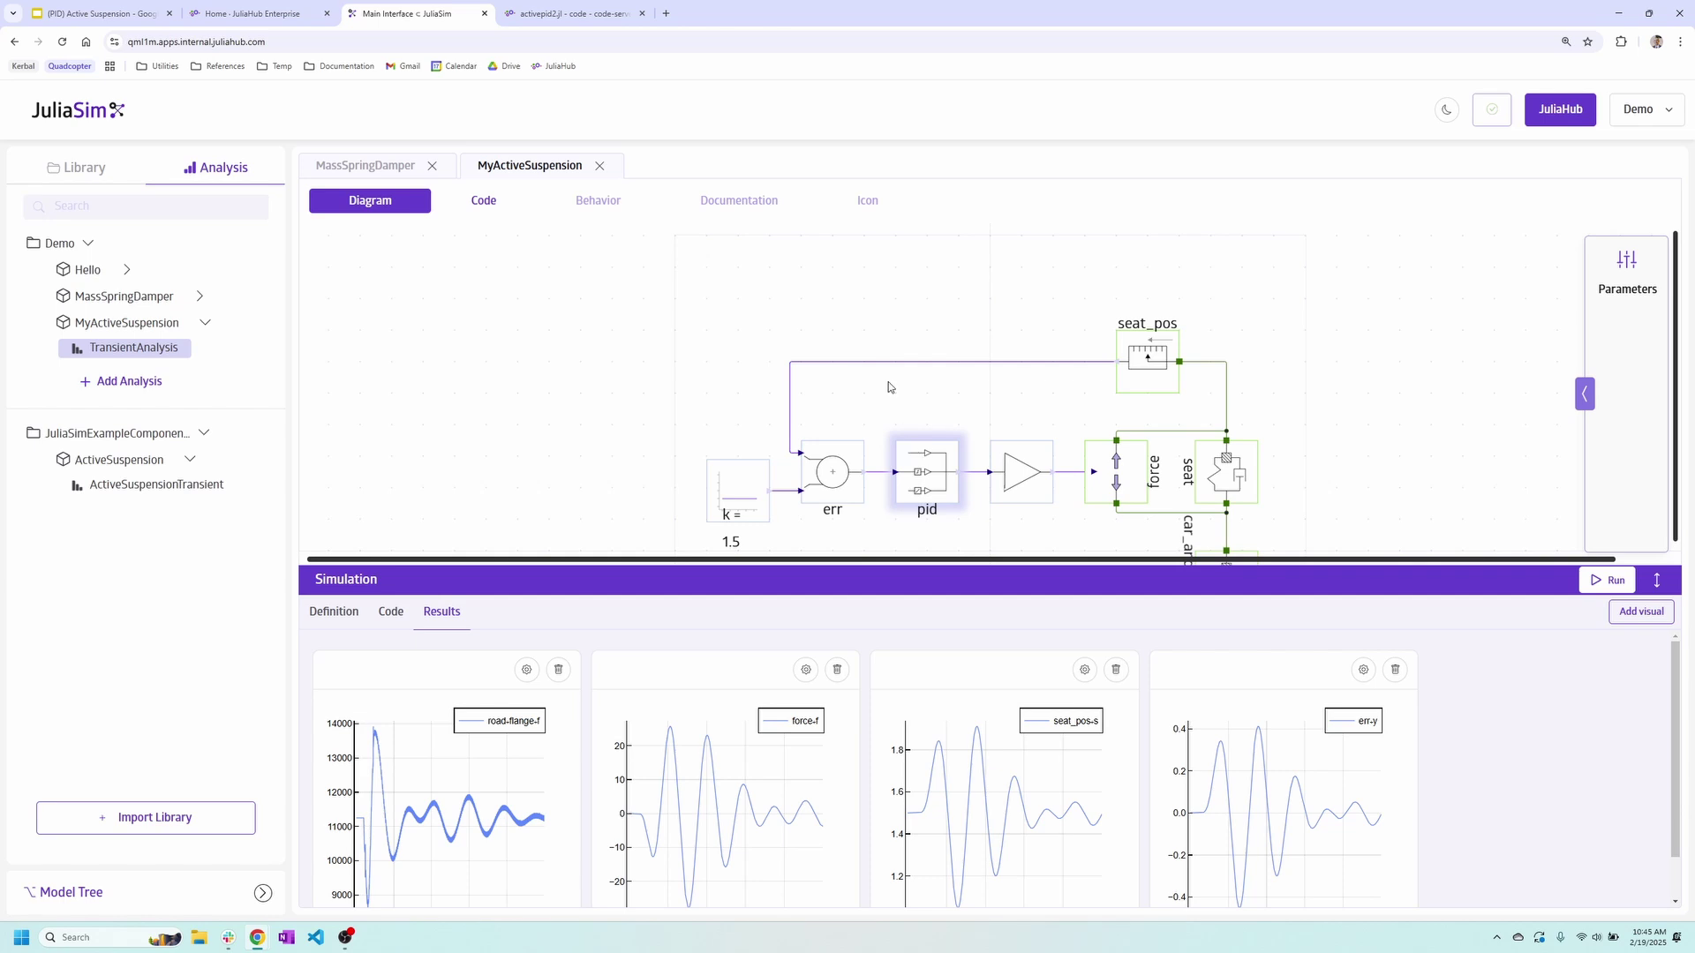
Locate the ActiveSuspension component in the JuliaSim example components library
left_click(85, 168)
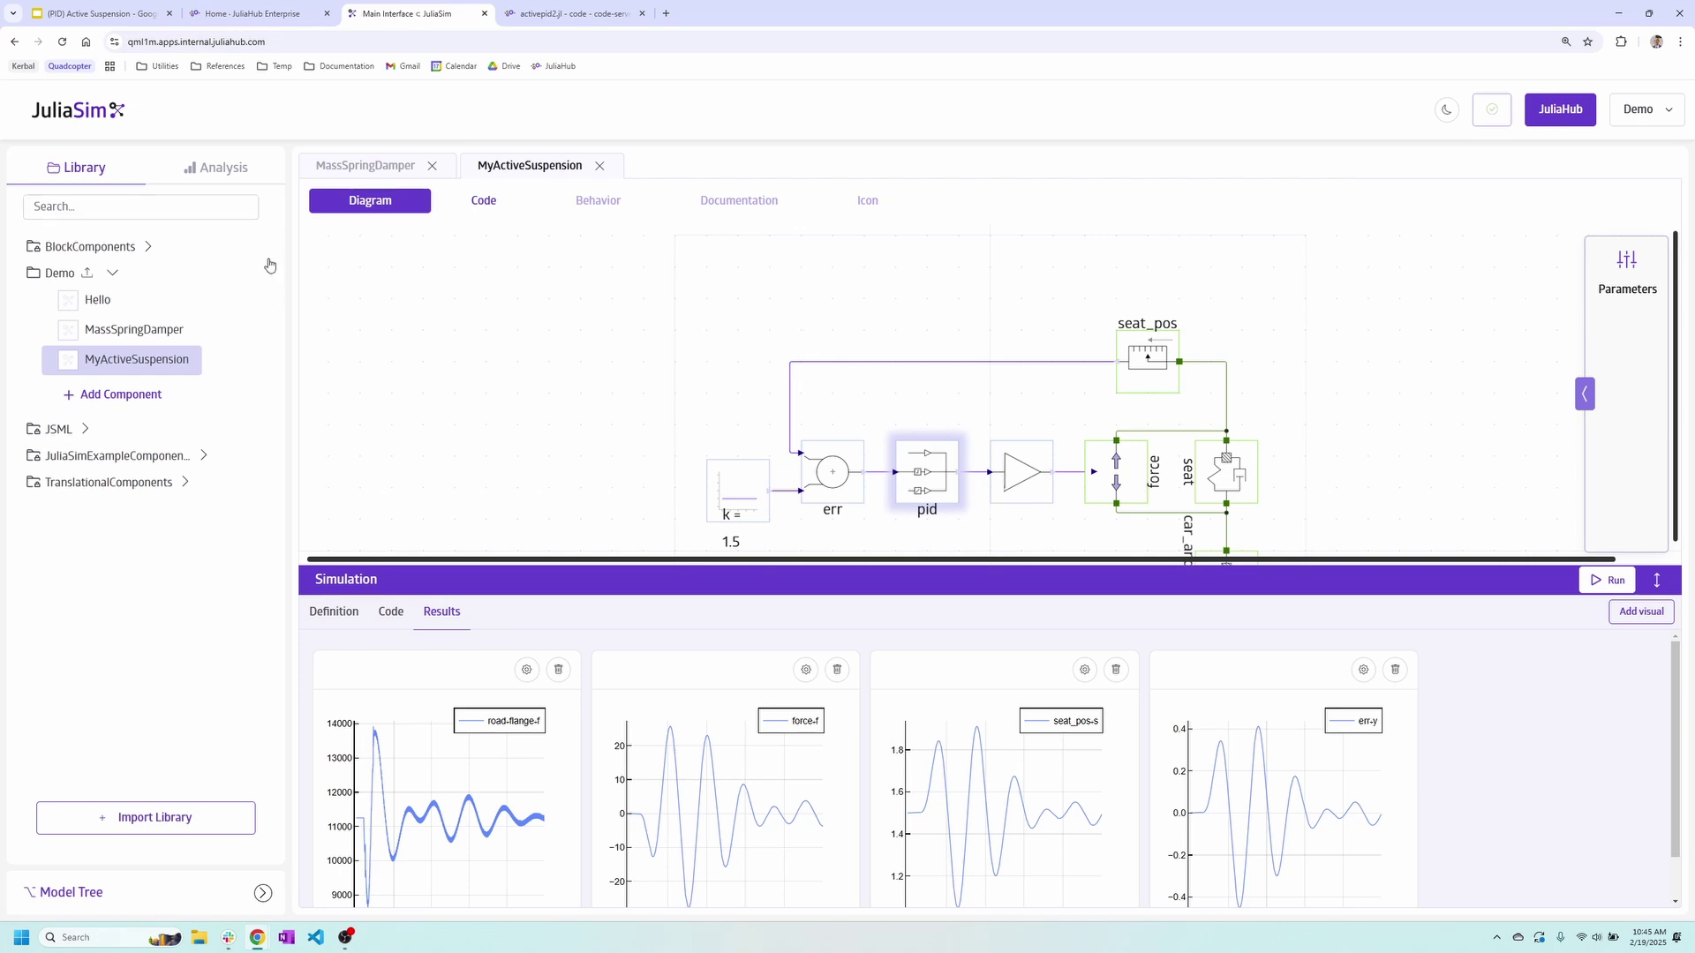
left_click(202, 454)
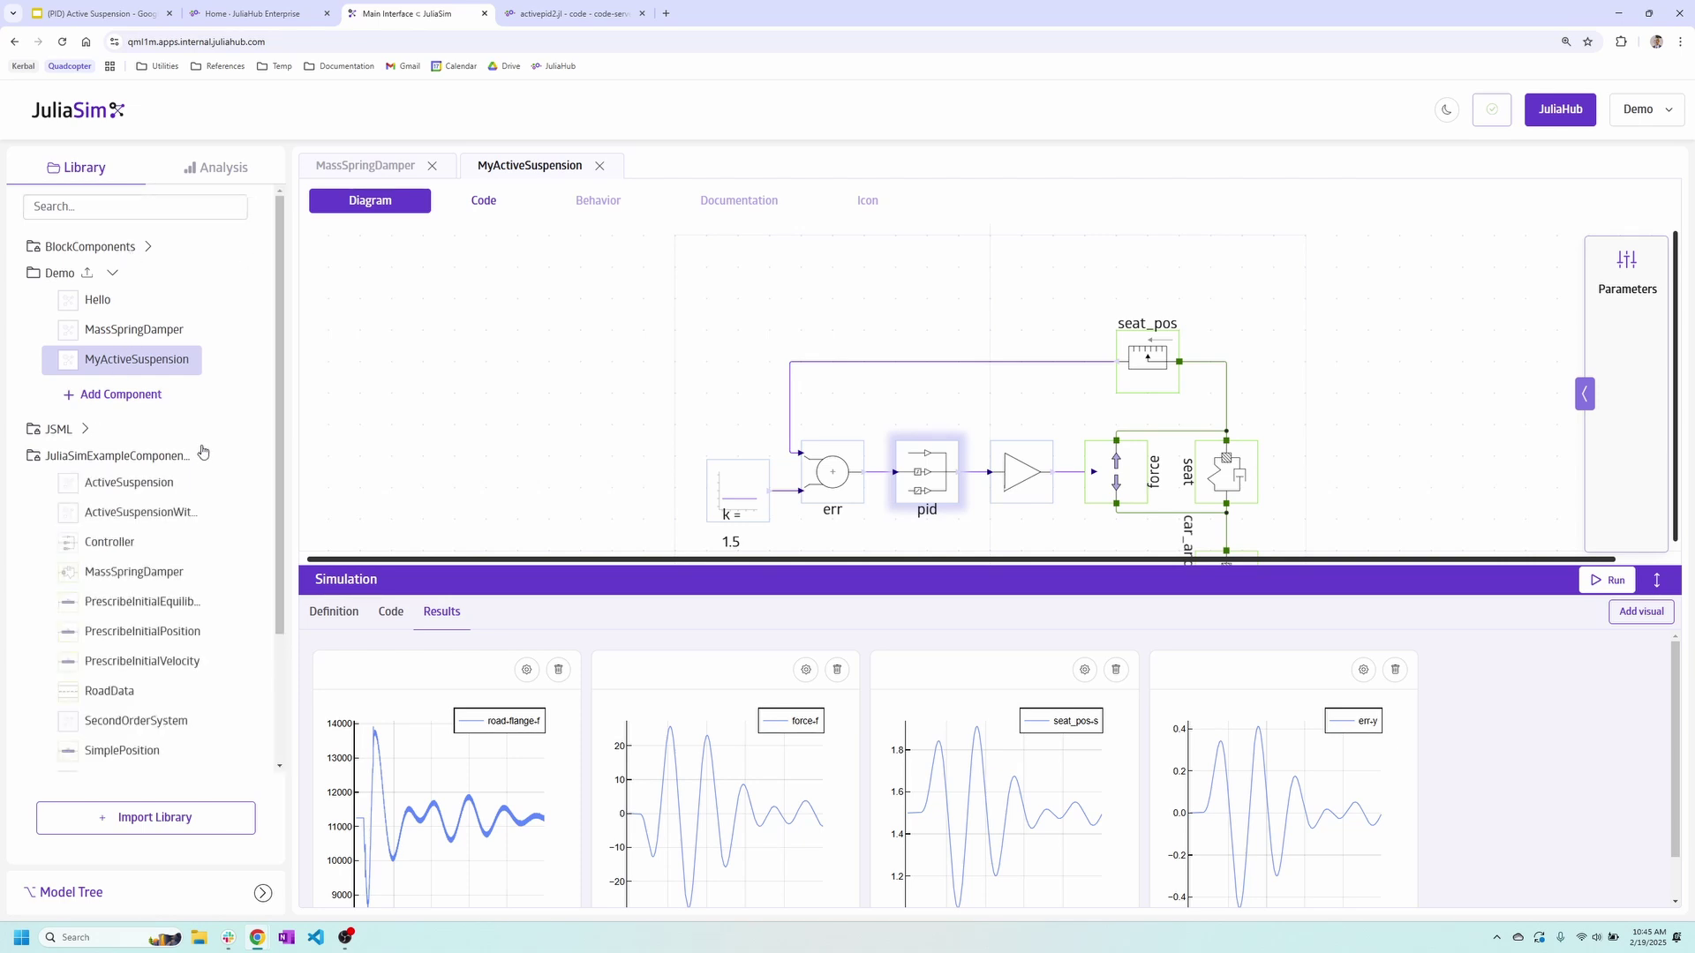
left_click_drag(195, 468, 47, 506)
mouse_move(225, 477)
left_mouse_down()
mouse_move(208, 474)
mouse_move(404, 382)
left_mouse_up()
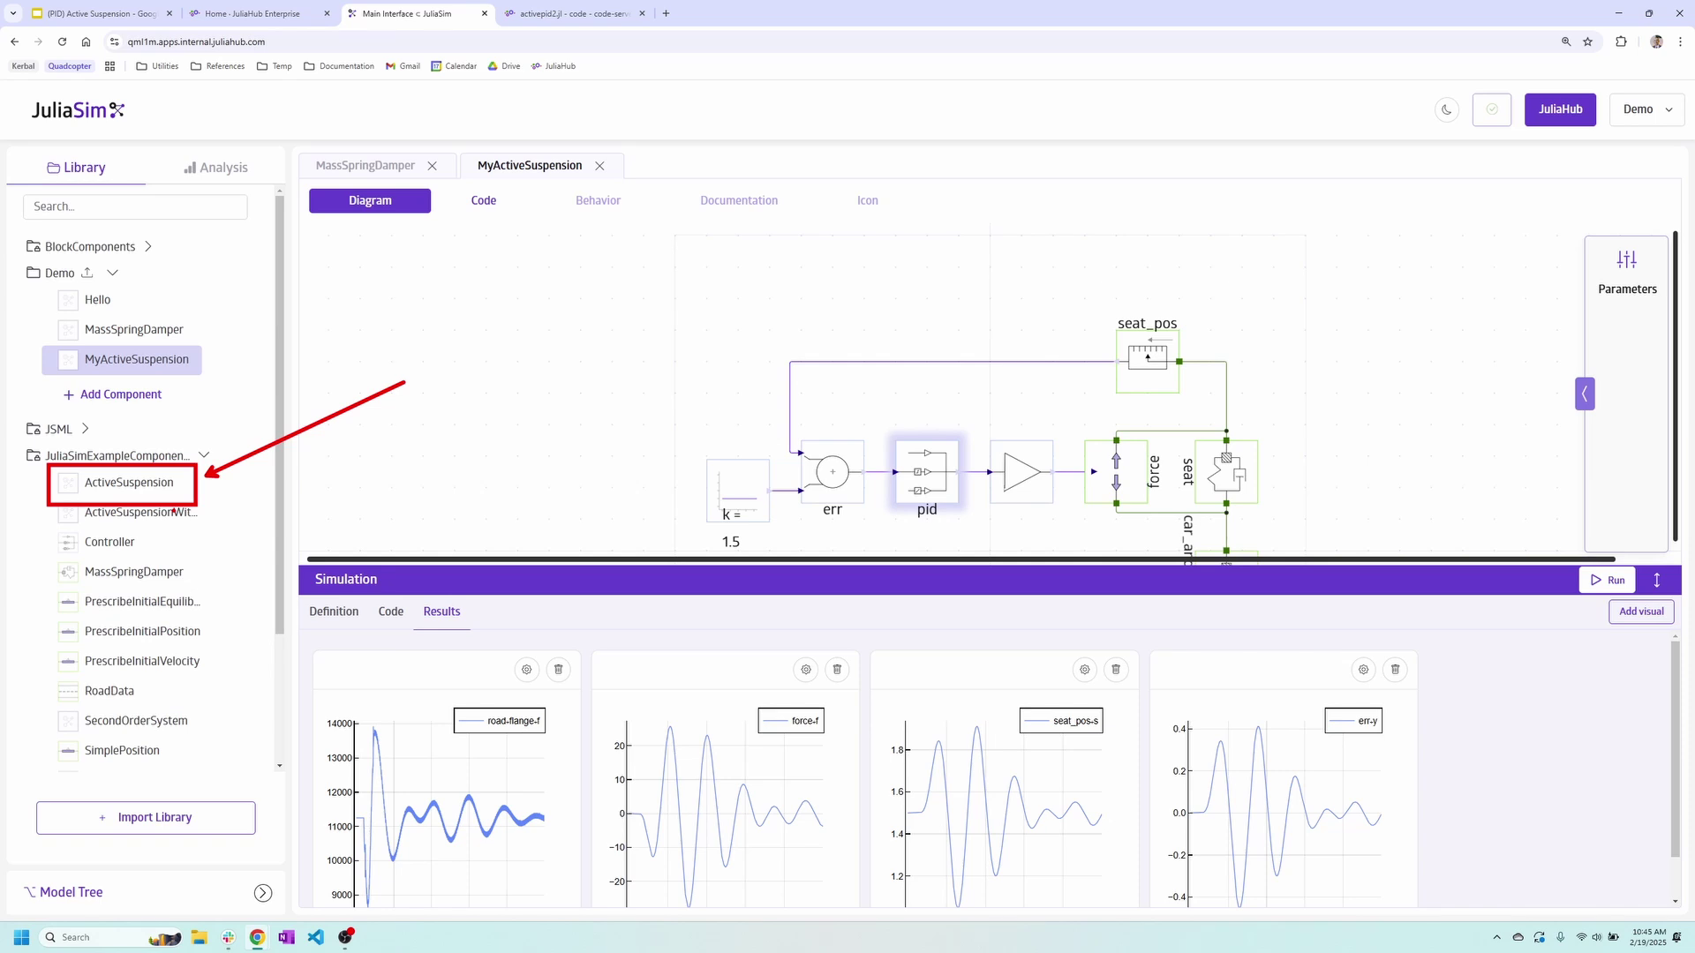
Switch to activepid2.jl in the browser code editor, review its ActiveSuspension initialization and enlarge the editor text
left_click(567, 13)
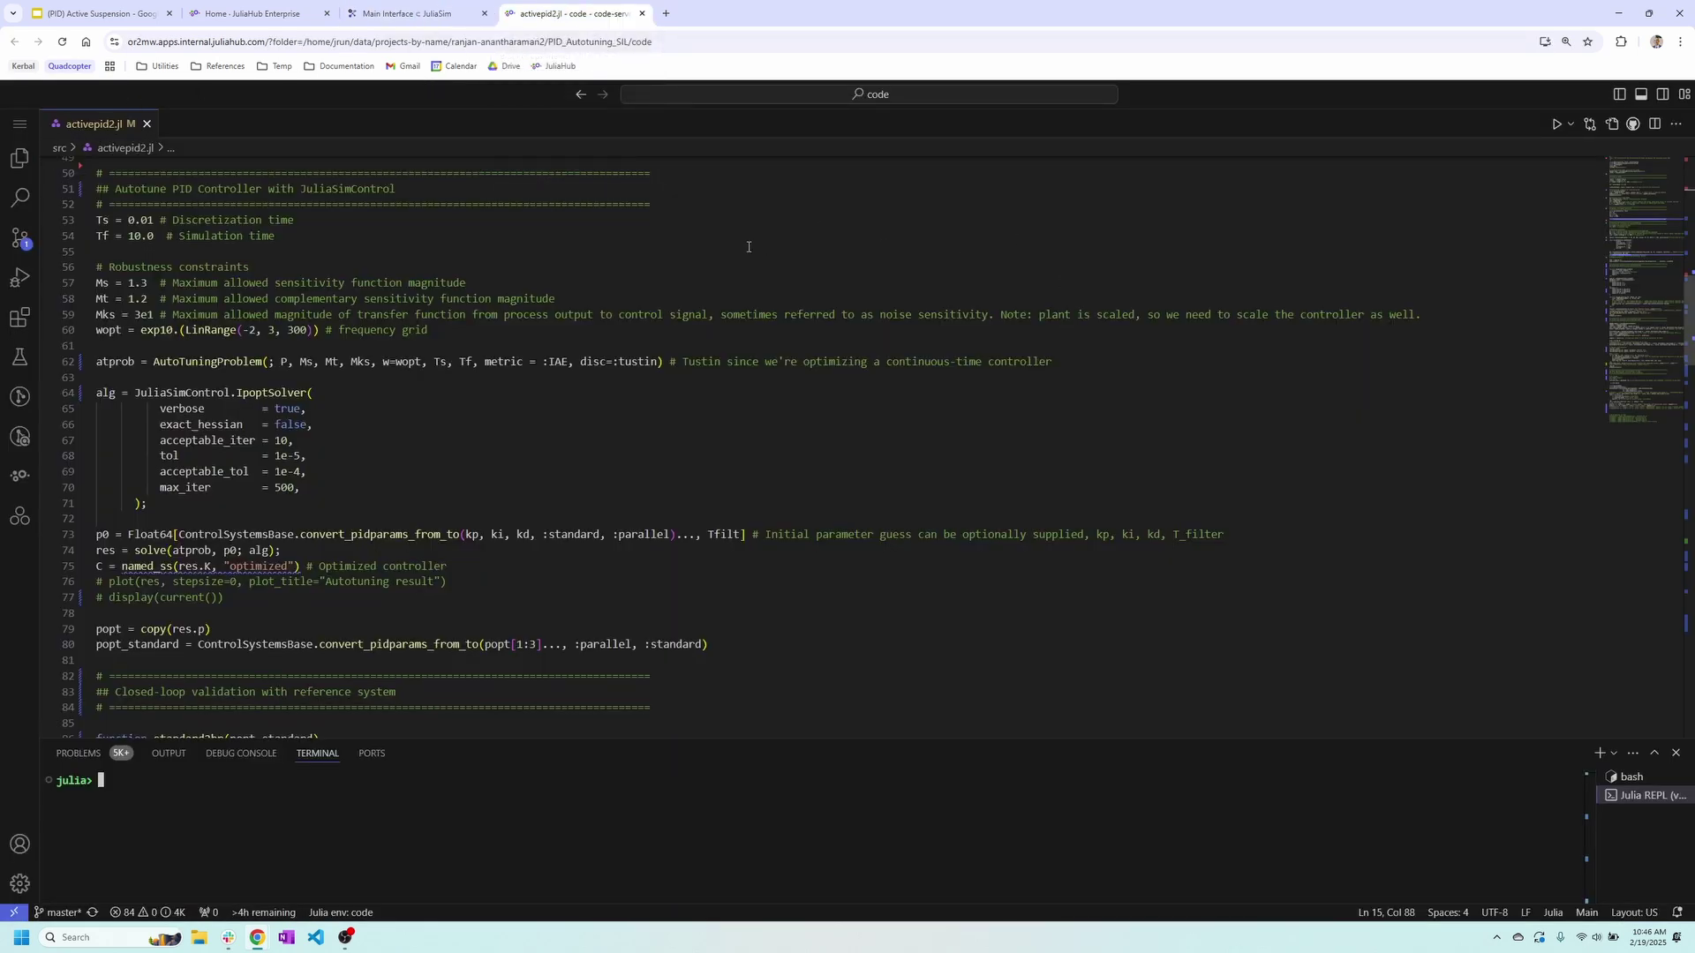
scroll(512, 406, "up", 10)
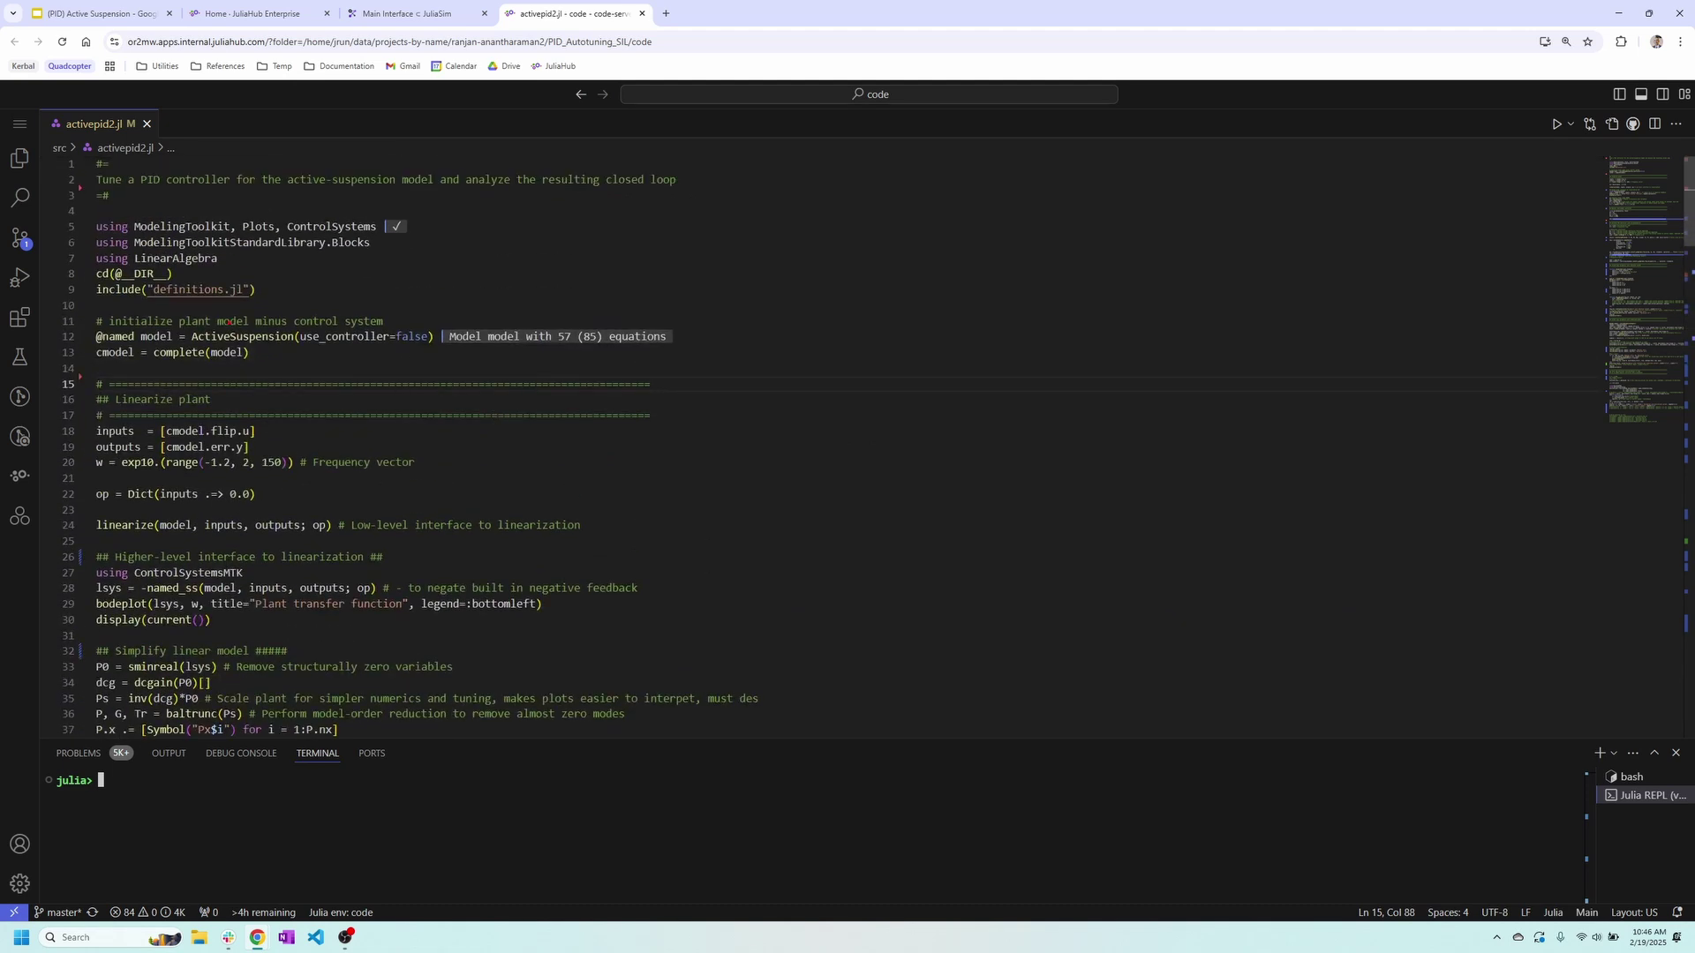
mouse_move(186, 323)
left_mouse_down()
mouse_move(298, 348)
mouse_move(540, 235)
left_mouse_up()
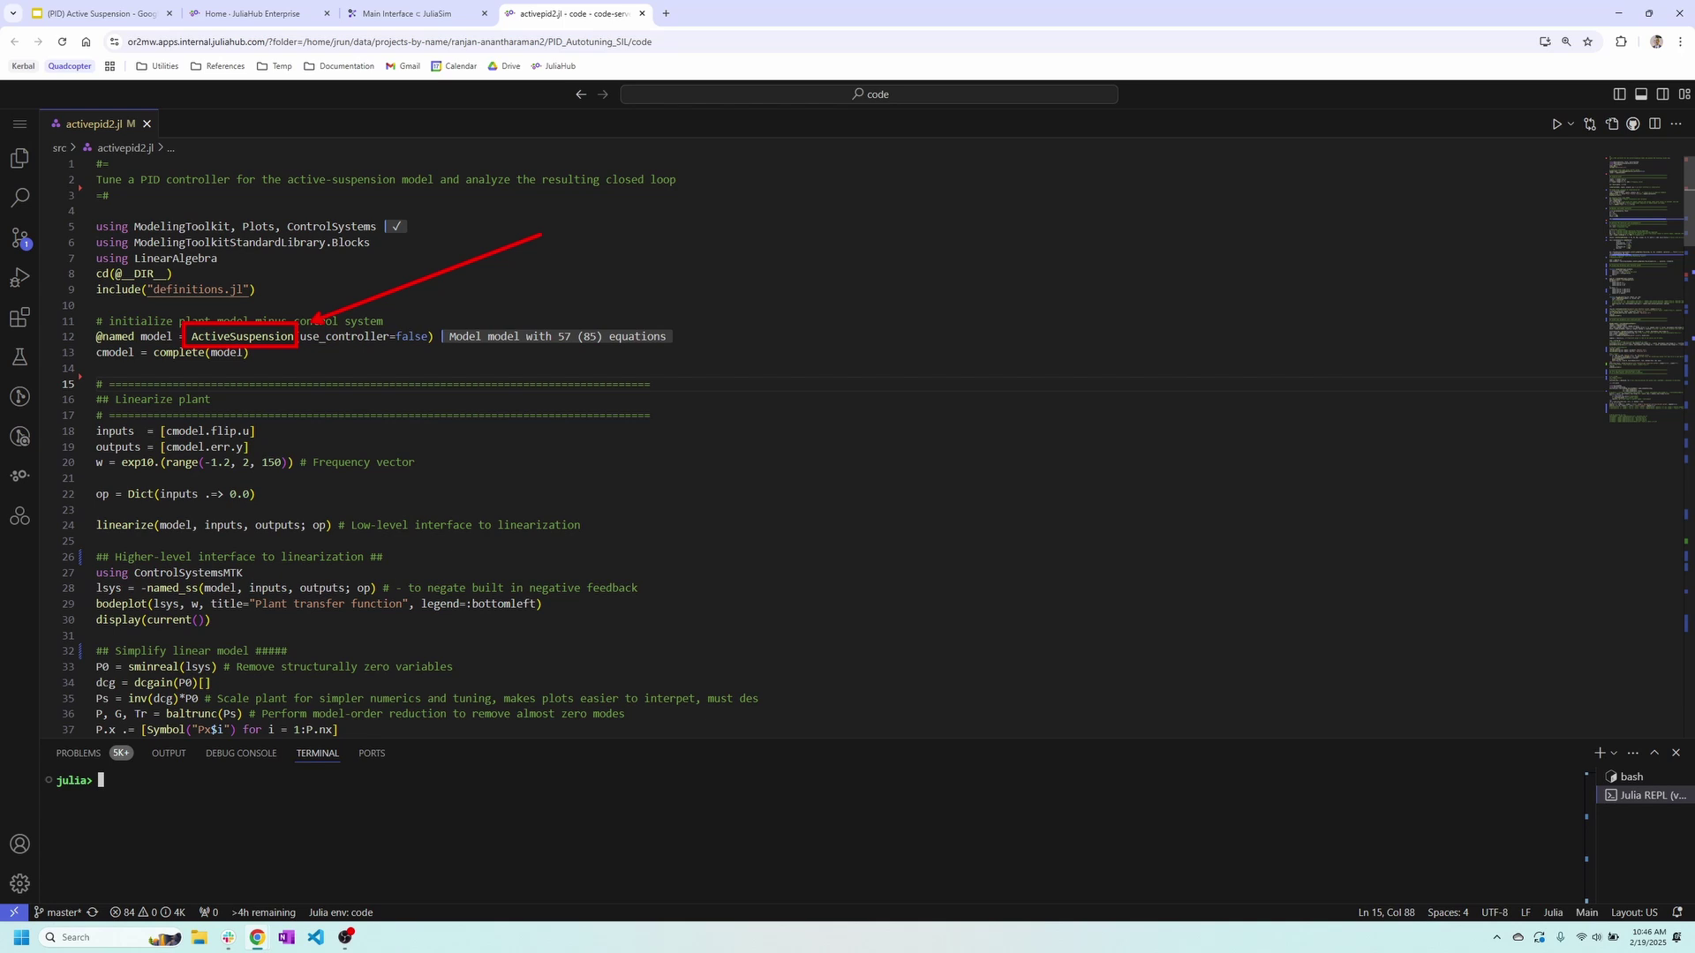
key("Escape")
left_click(582, 208)
key("ctrl+equal")
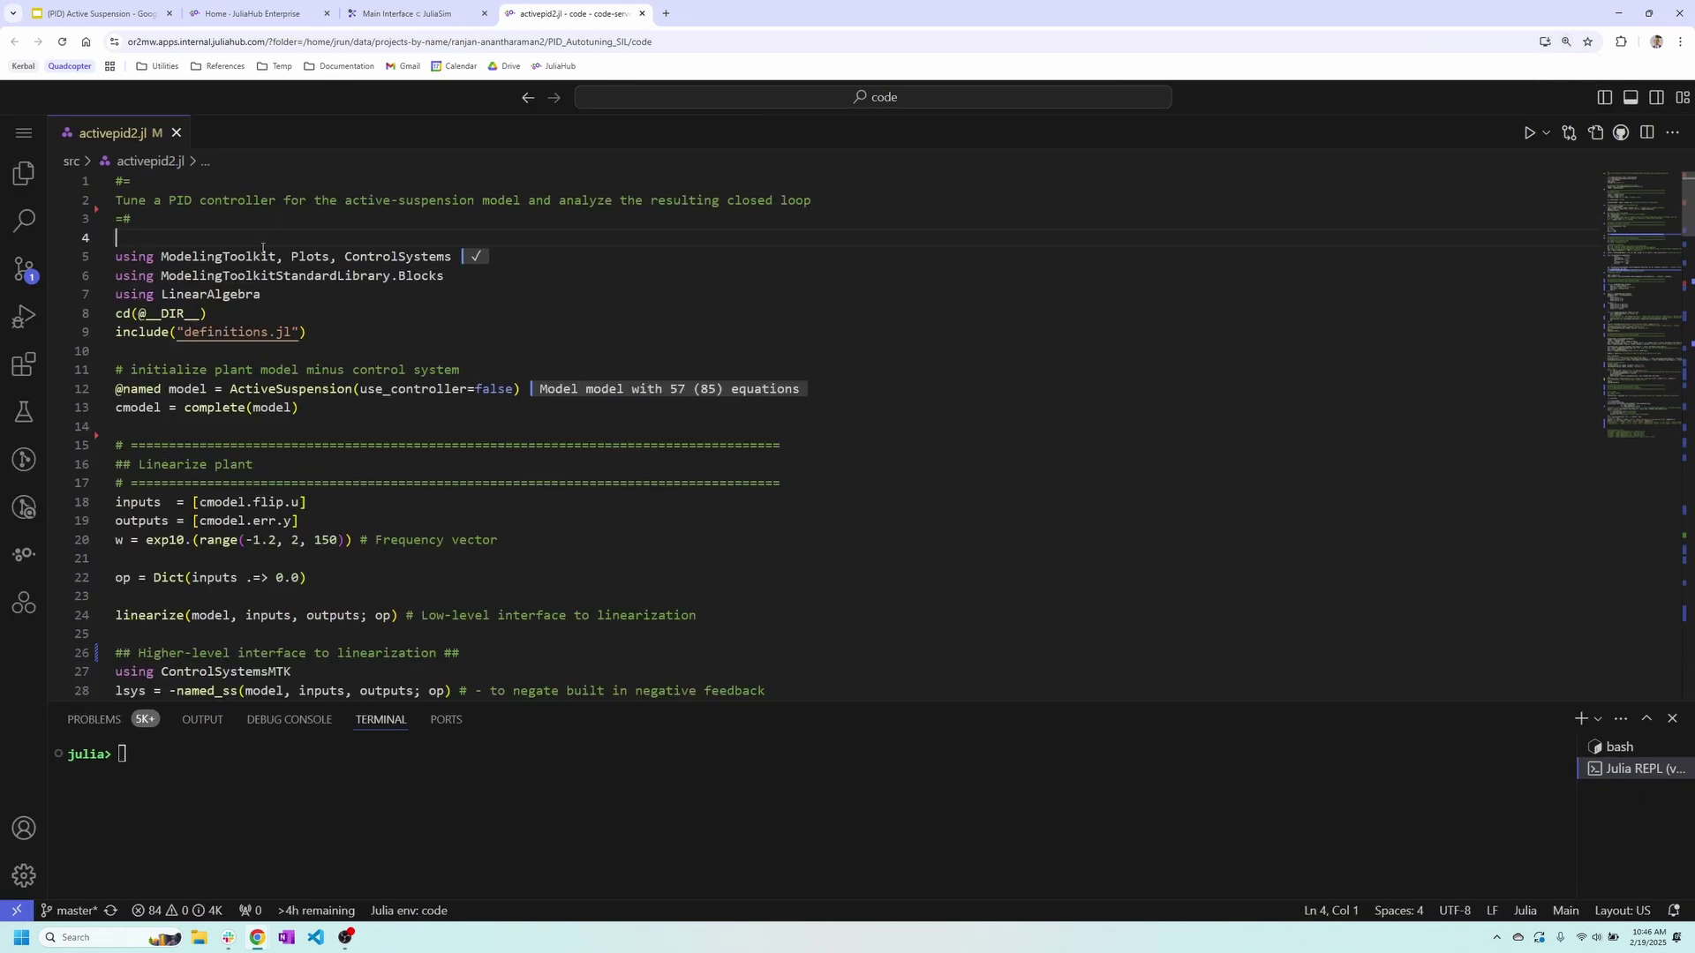
Run lines 5 to 13 of activepid2.jl to load the packages and initialize the ActiveSuspension model without its controller
left_click(331, 405)
left_click_drag(325, 401, 112, 266)
key("ctrl+Return")
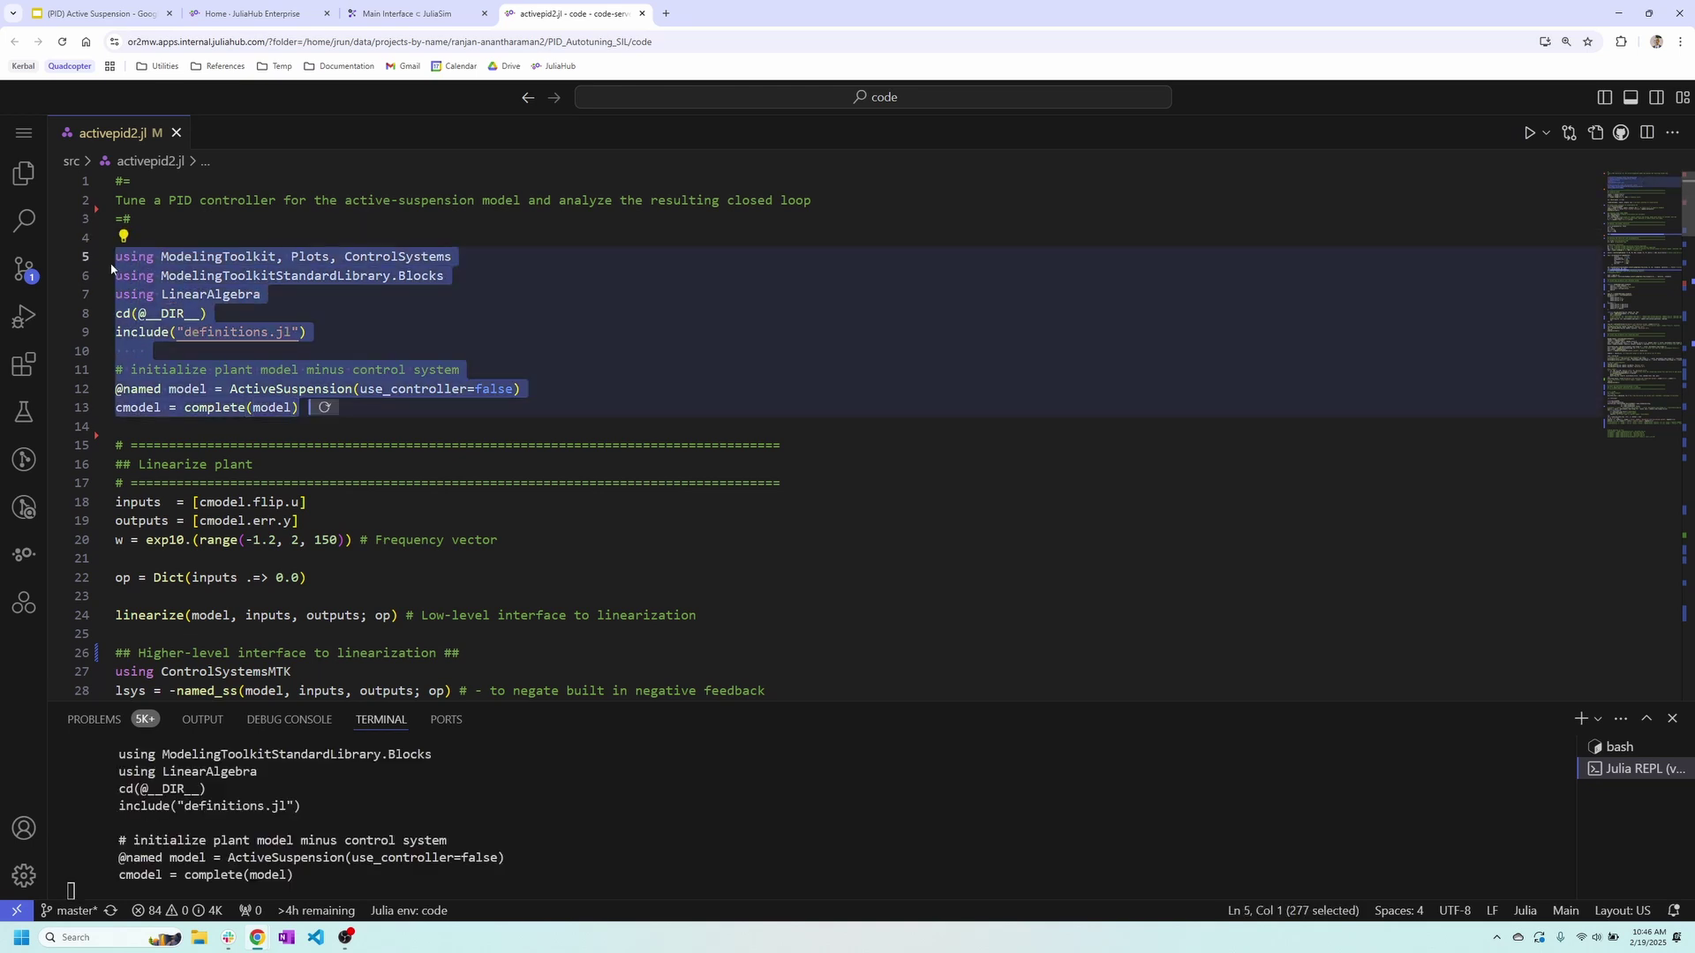
left_click(397, 295)
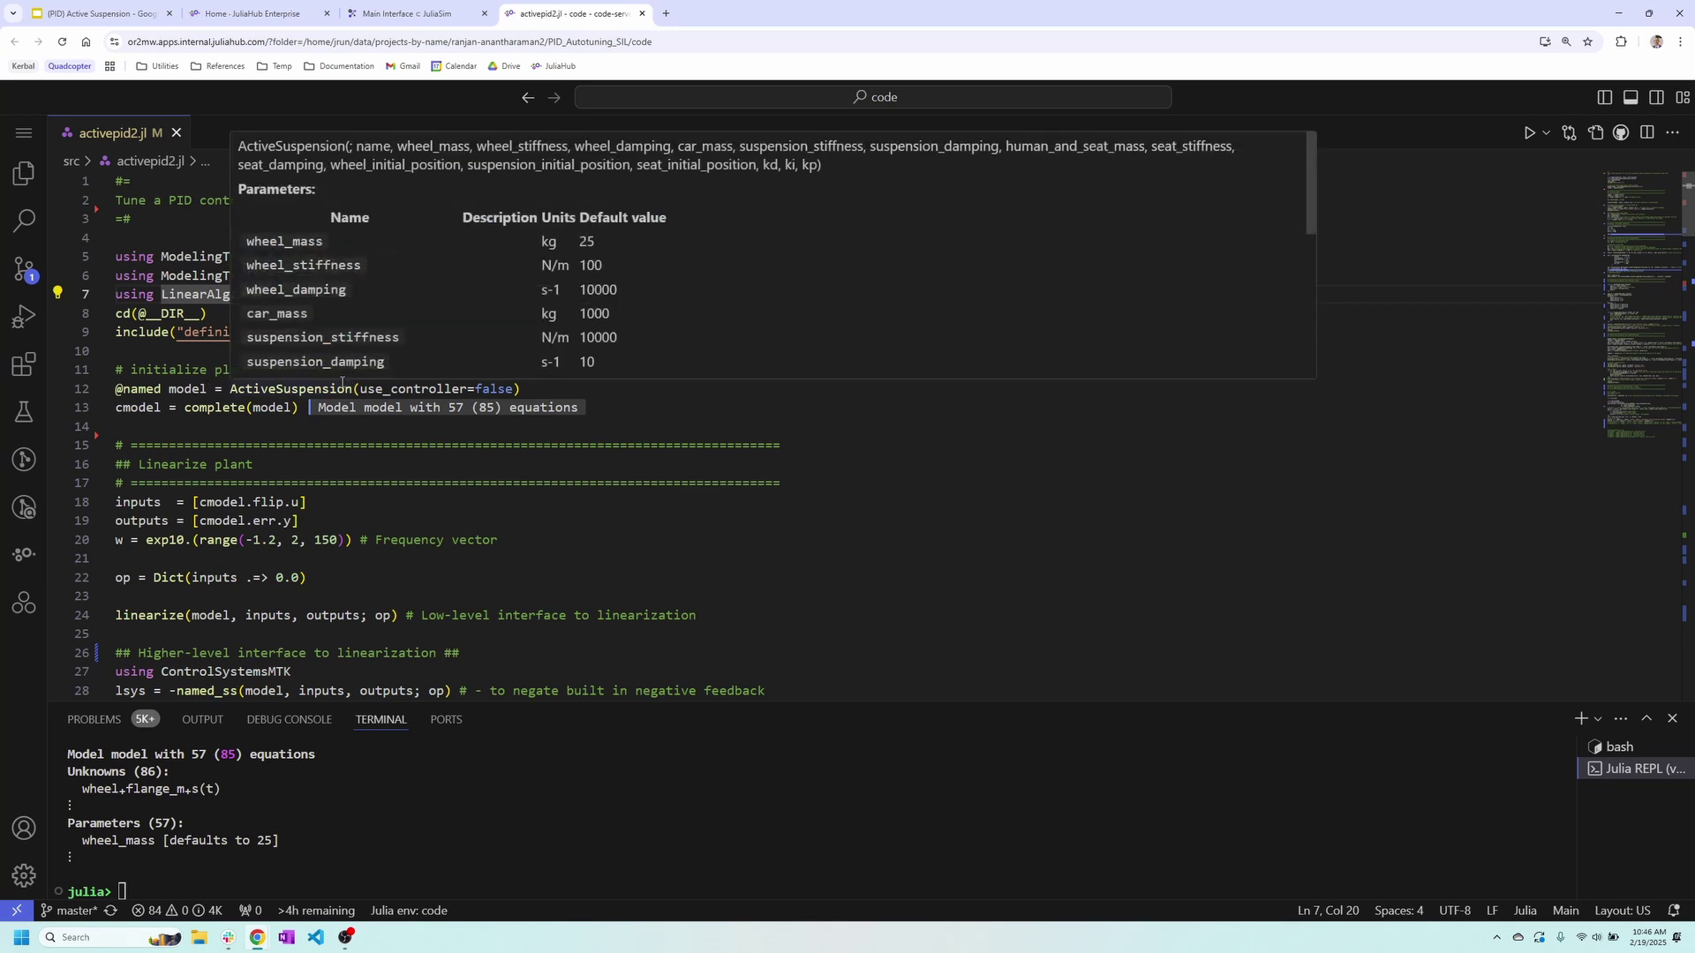
Run lines 18 to 37 to linearize and simplify the plant and plot its transfer function, and widen the code pane
scroll(495, 265, "down", 2)
left_click(681, 482)
scroll(682, 493, "down", 3)
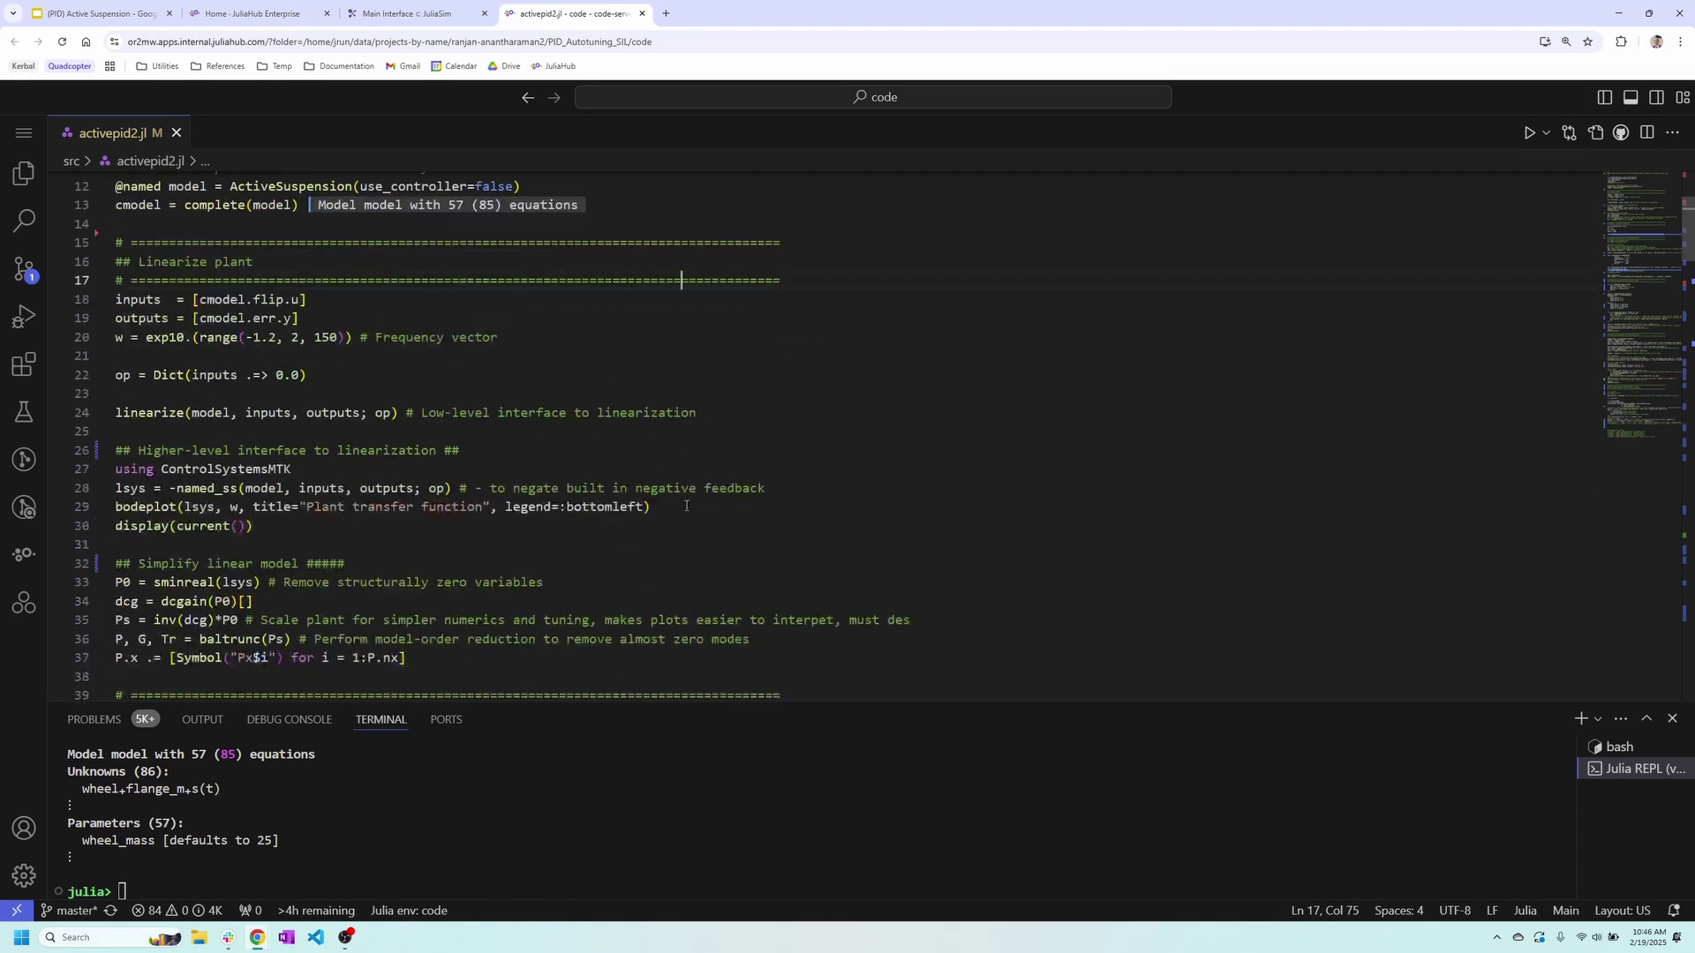
left_click(117, 301)
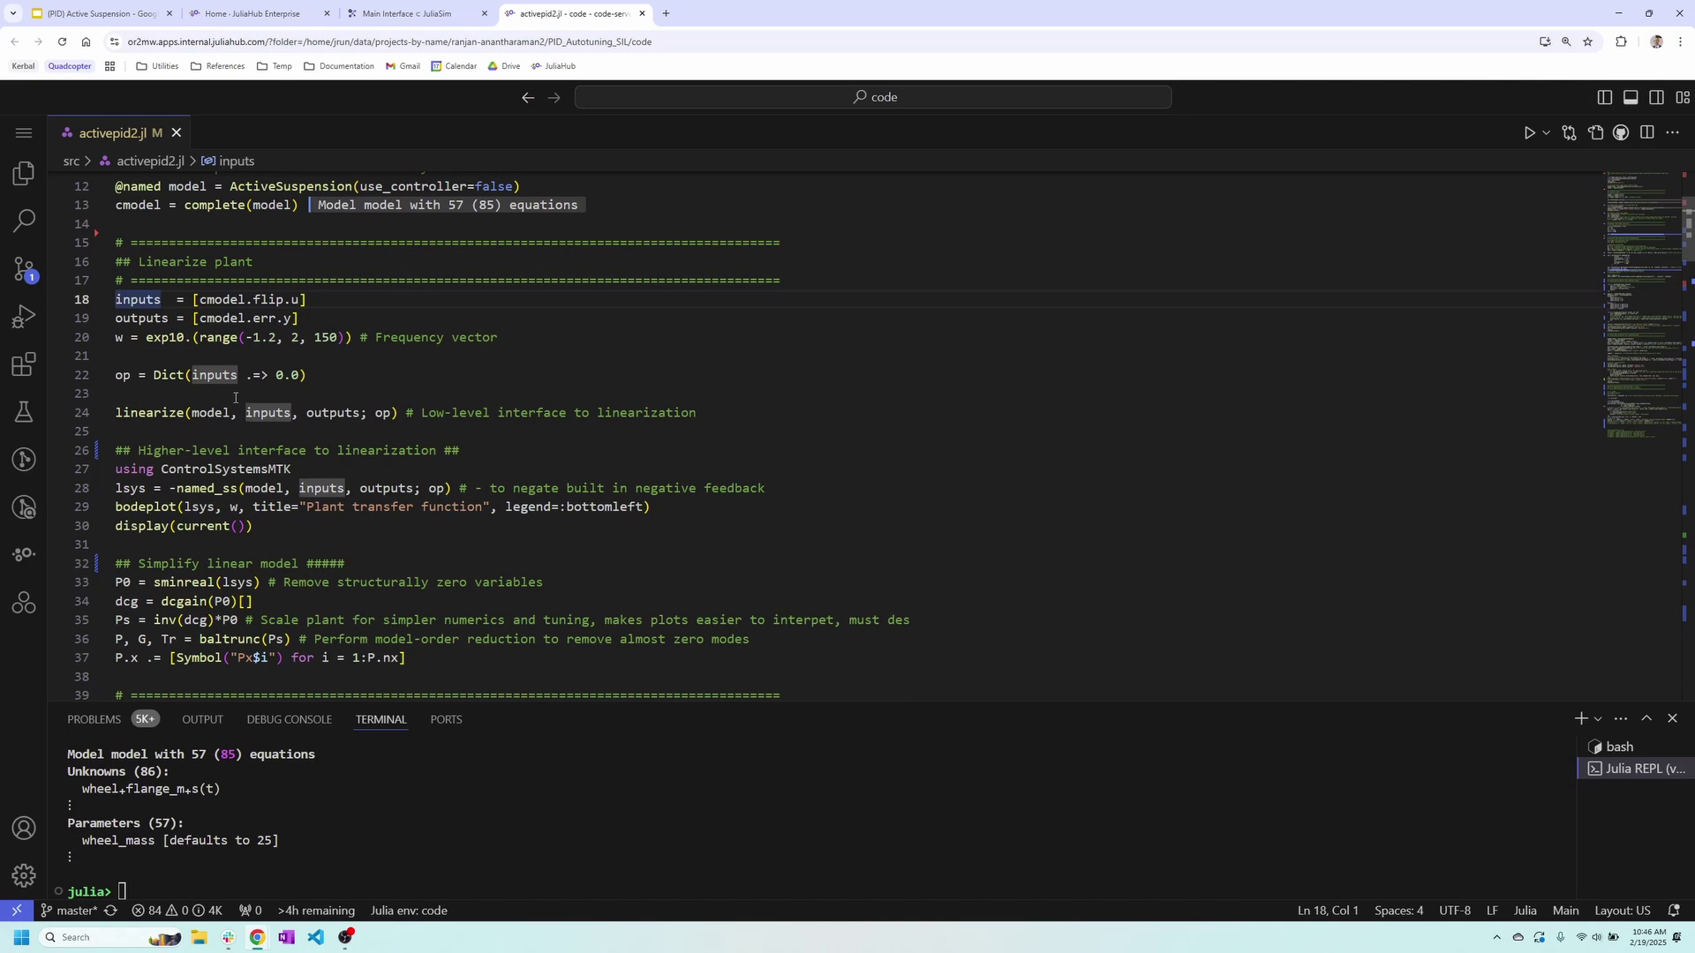
left_click(430, 654, "shift")
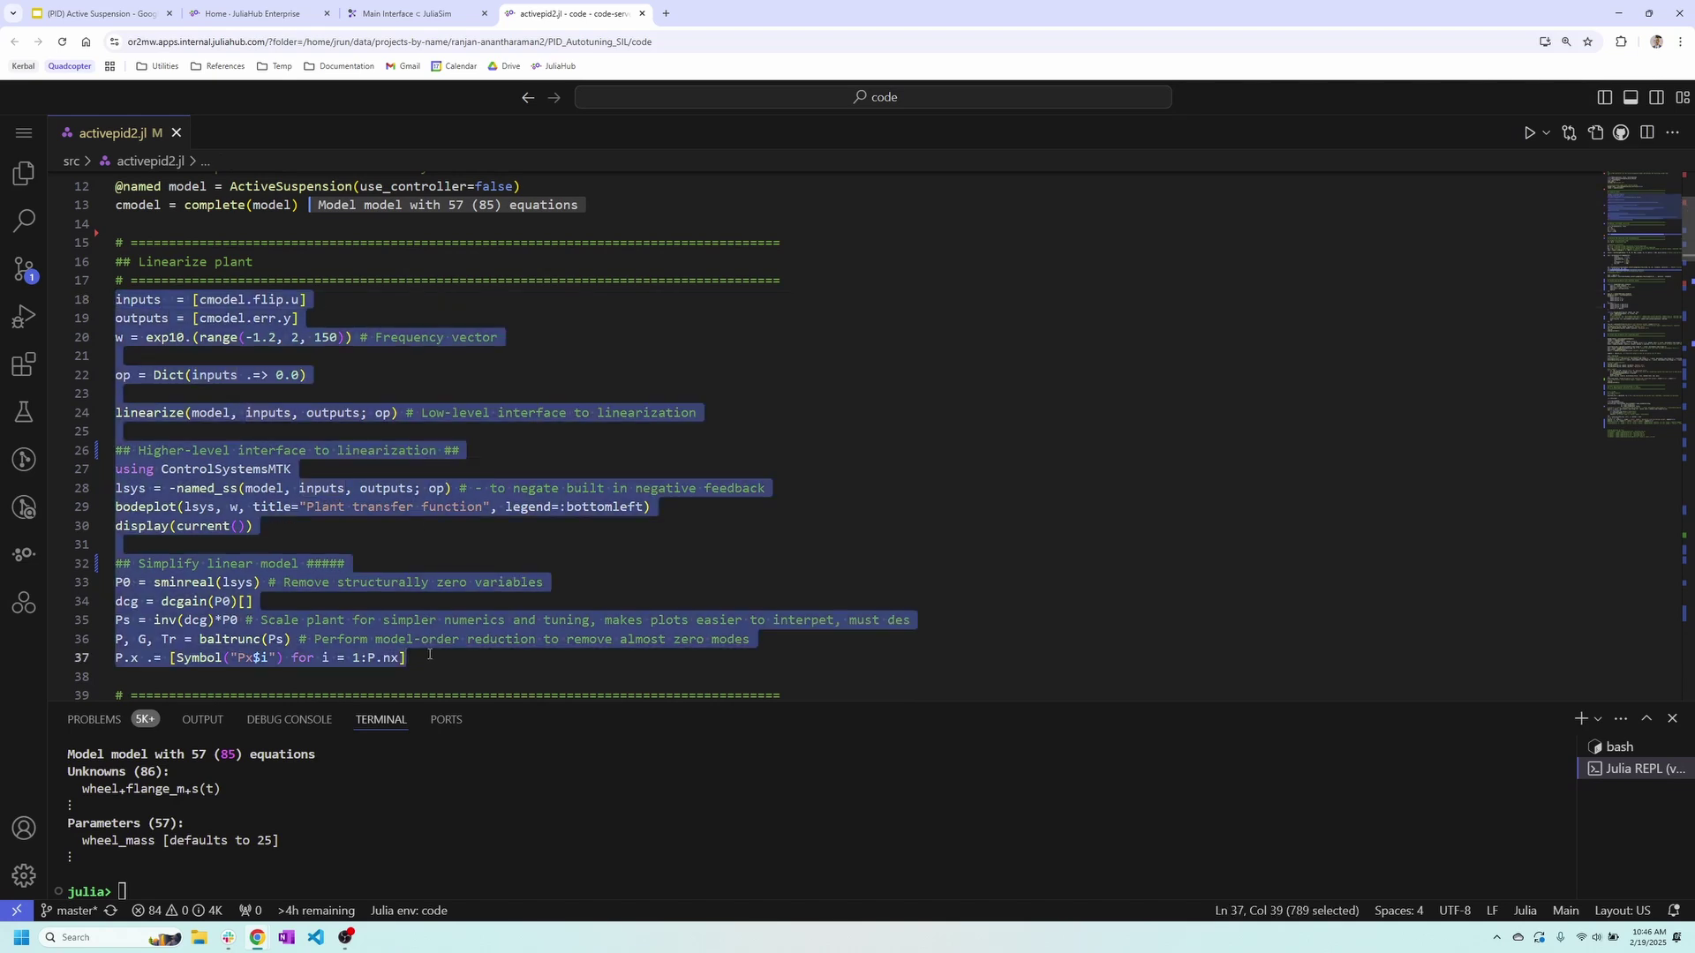
key("ctrl+Return")
left_click(543, 391)
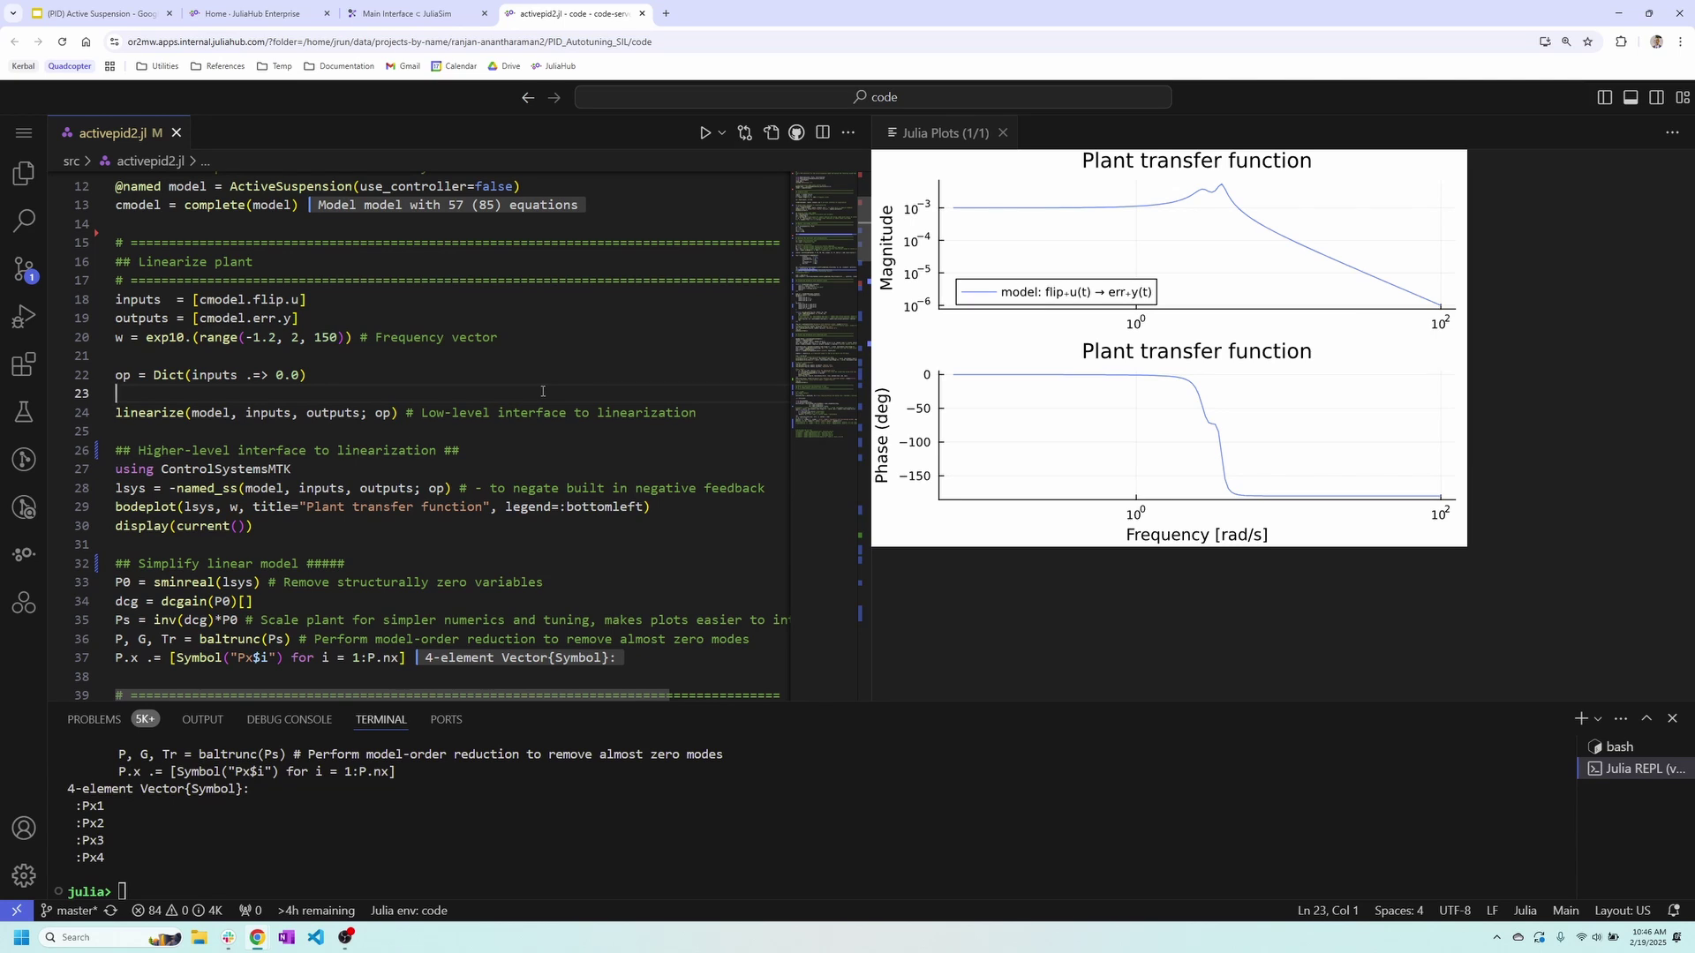
left_click_drag(871, 334, 1029, 337)
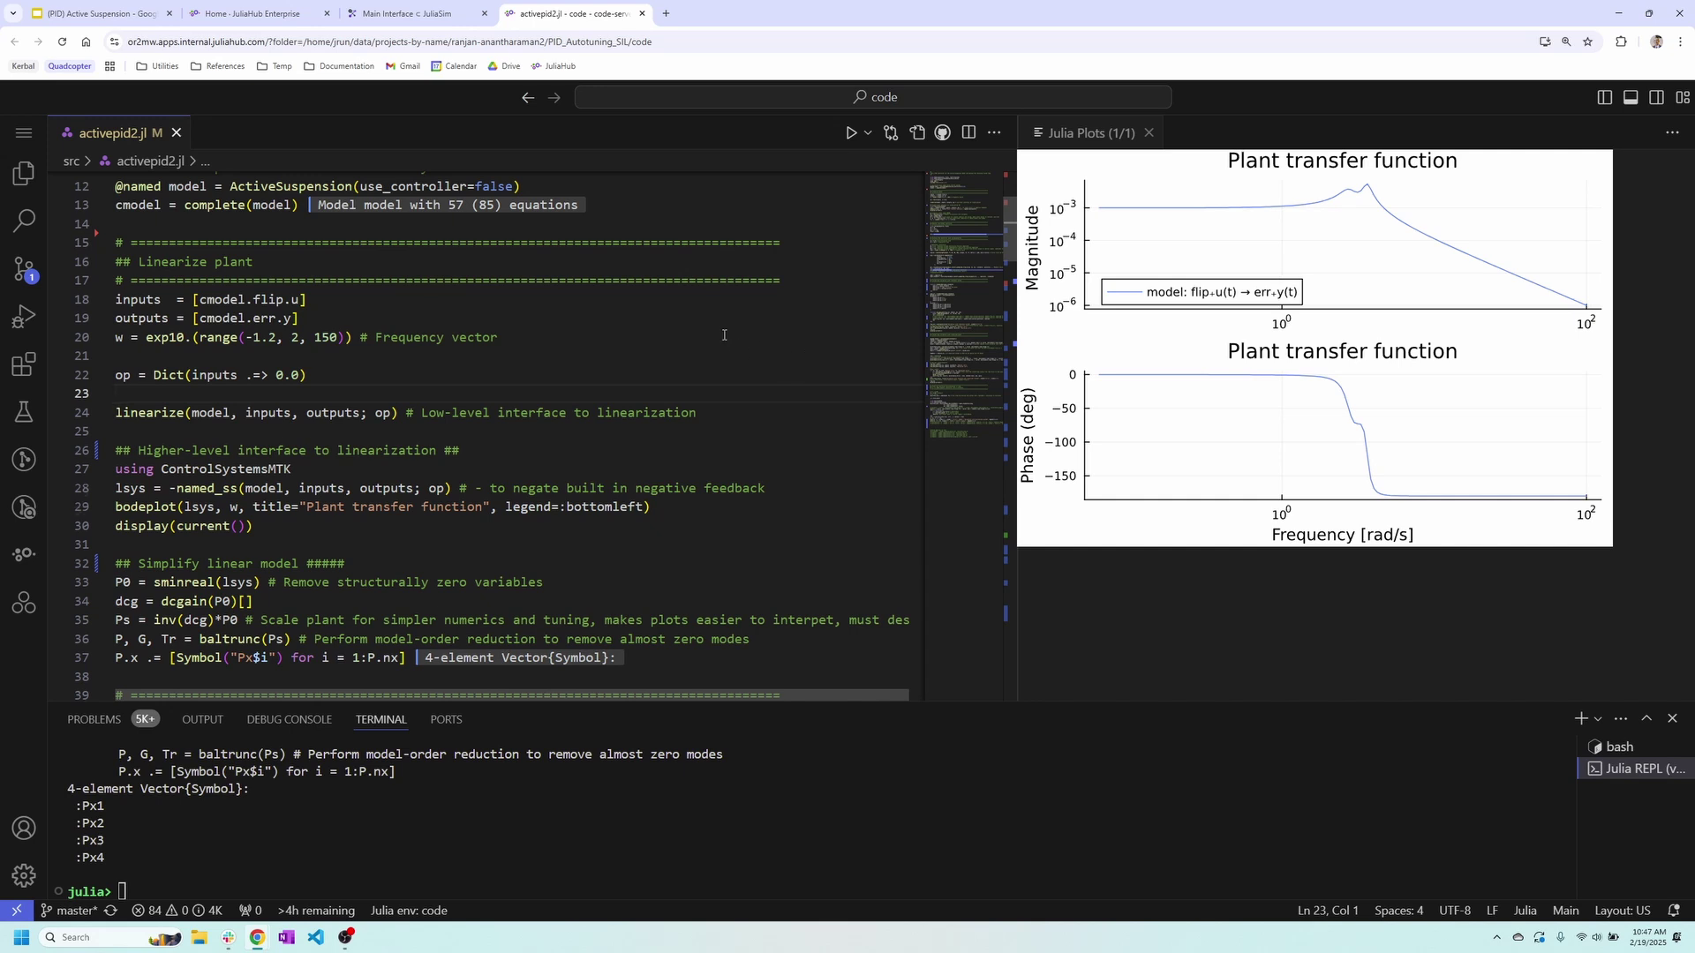
Run lines 42 to 48 of activepid2.jl to define the nominal, non-tuned PID controller
scroll(724, 335, "down", 6)
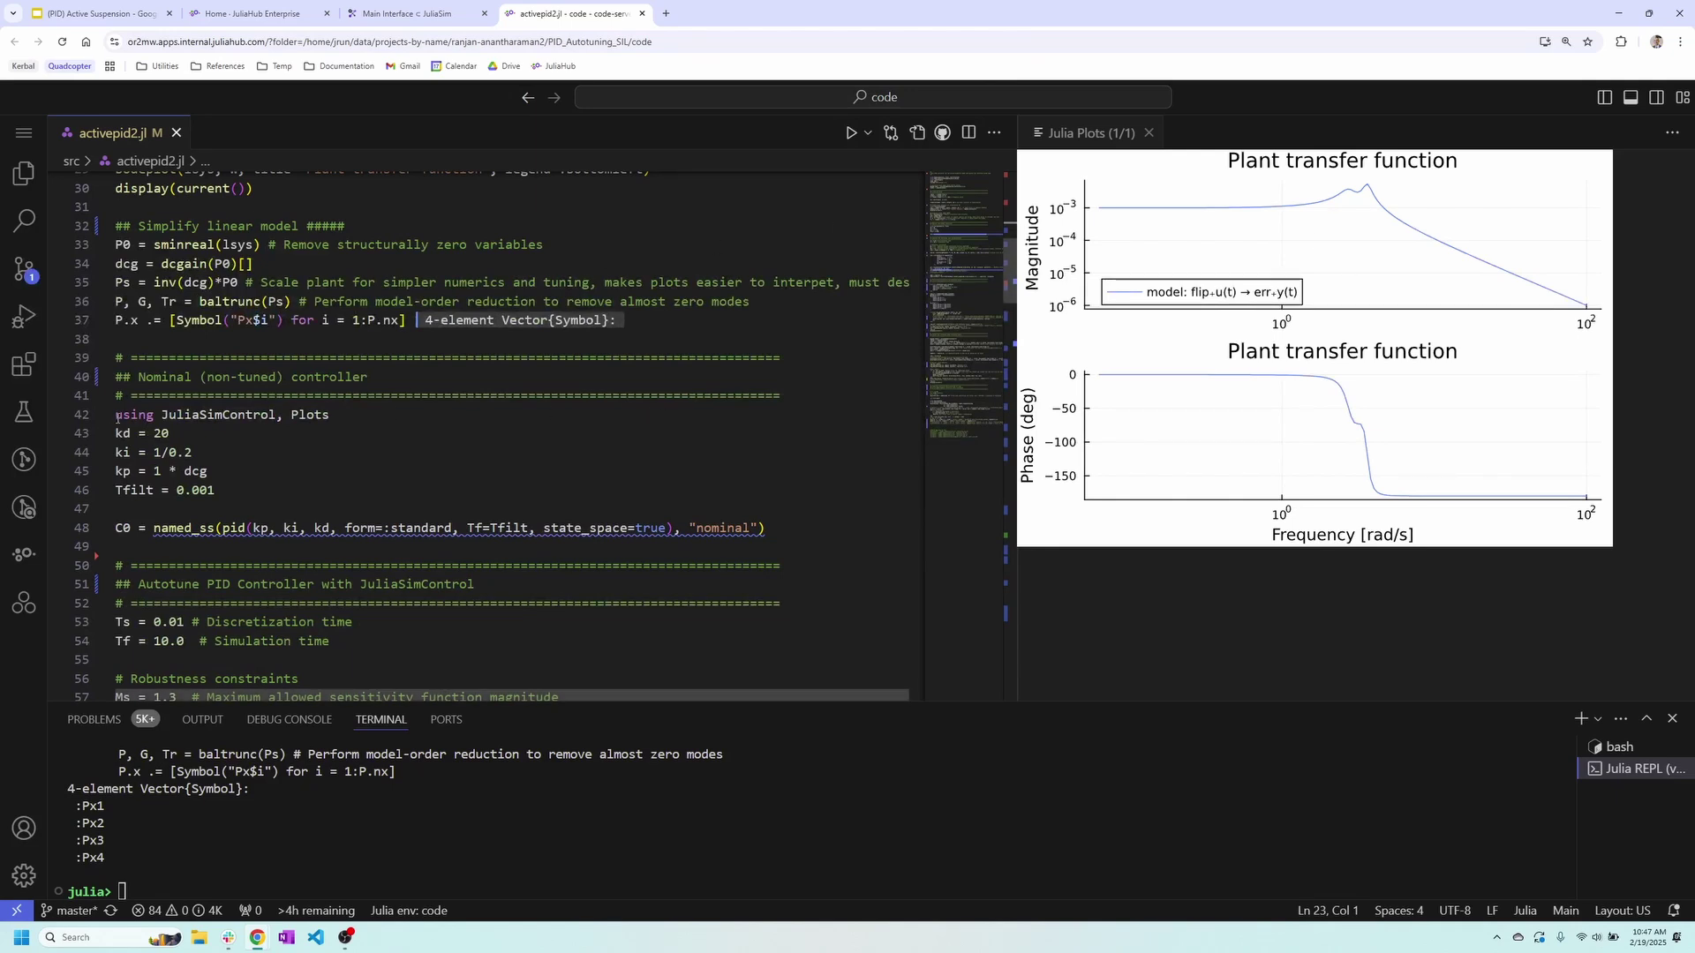
left_click_drag(115, 414, 777, 524)
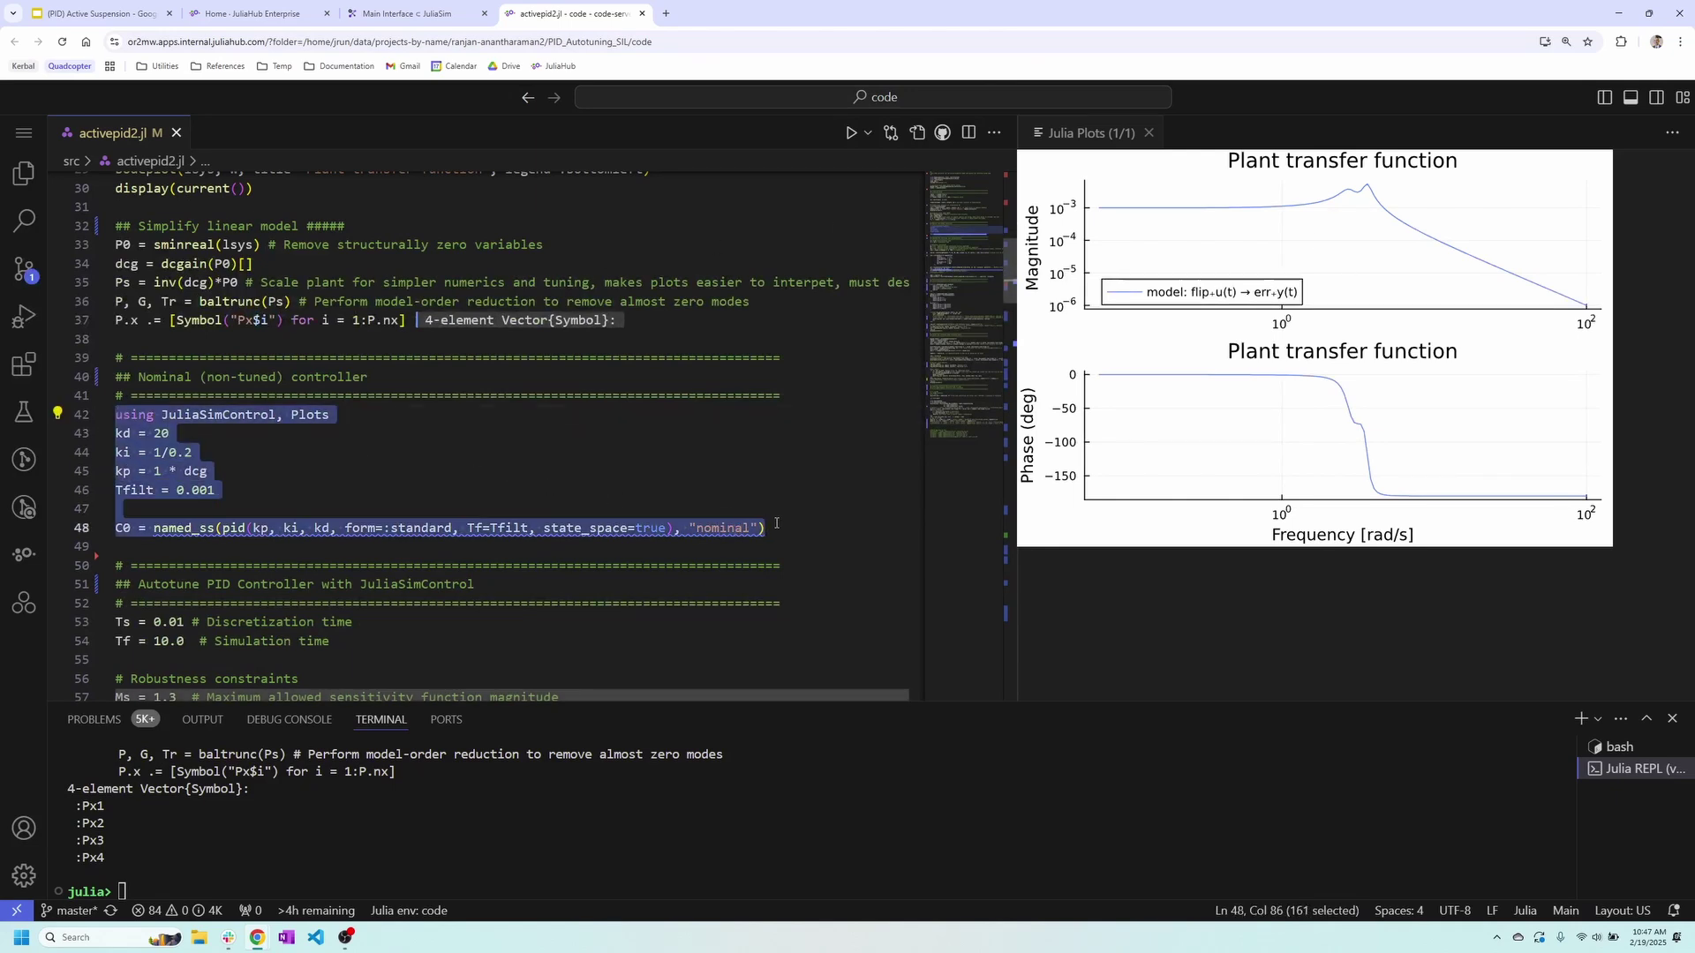
key("ctrl+Return")
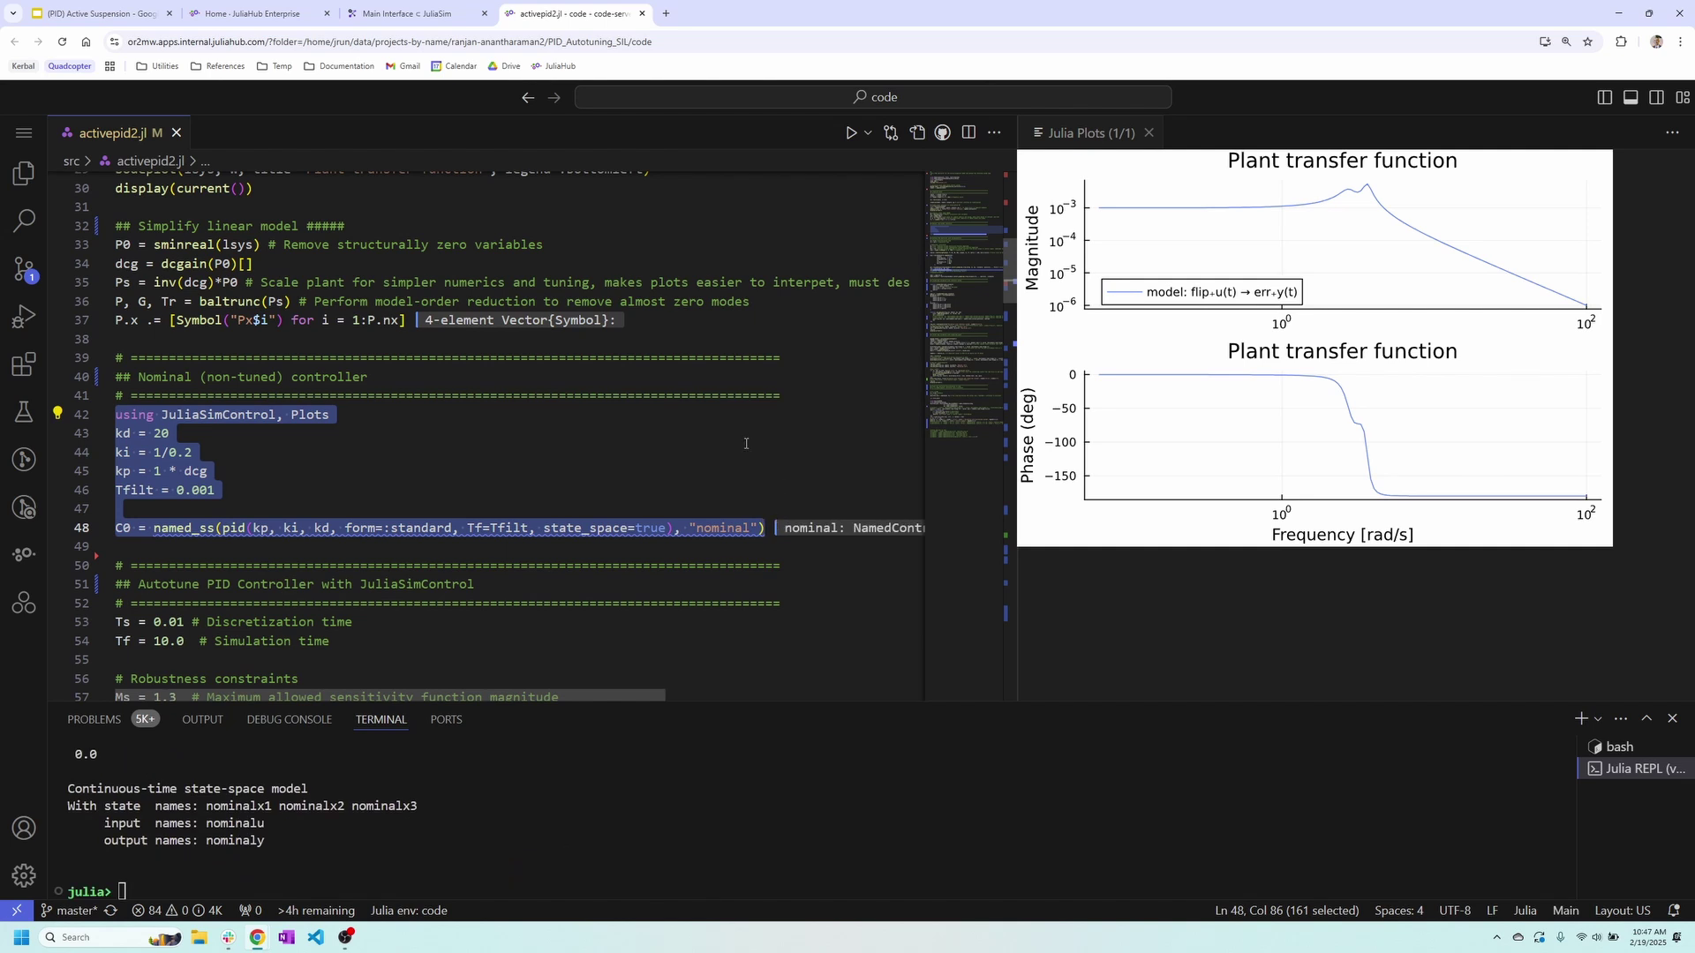
left_click(359, 455)
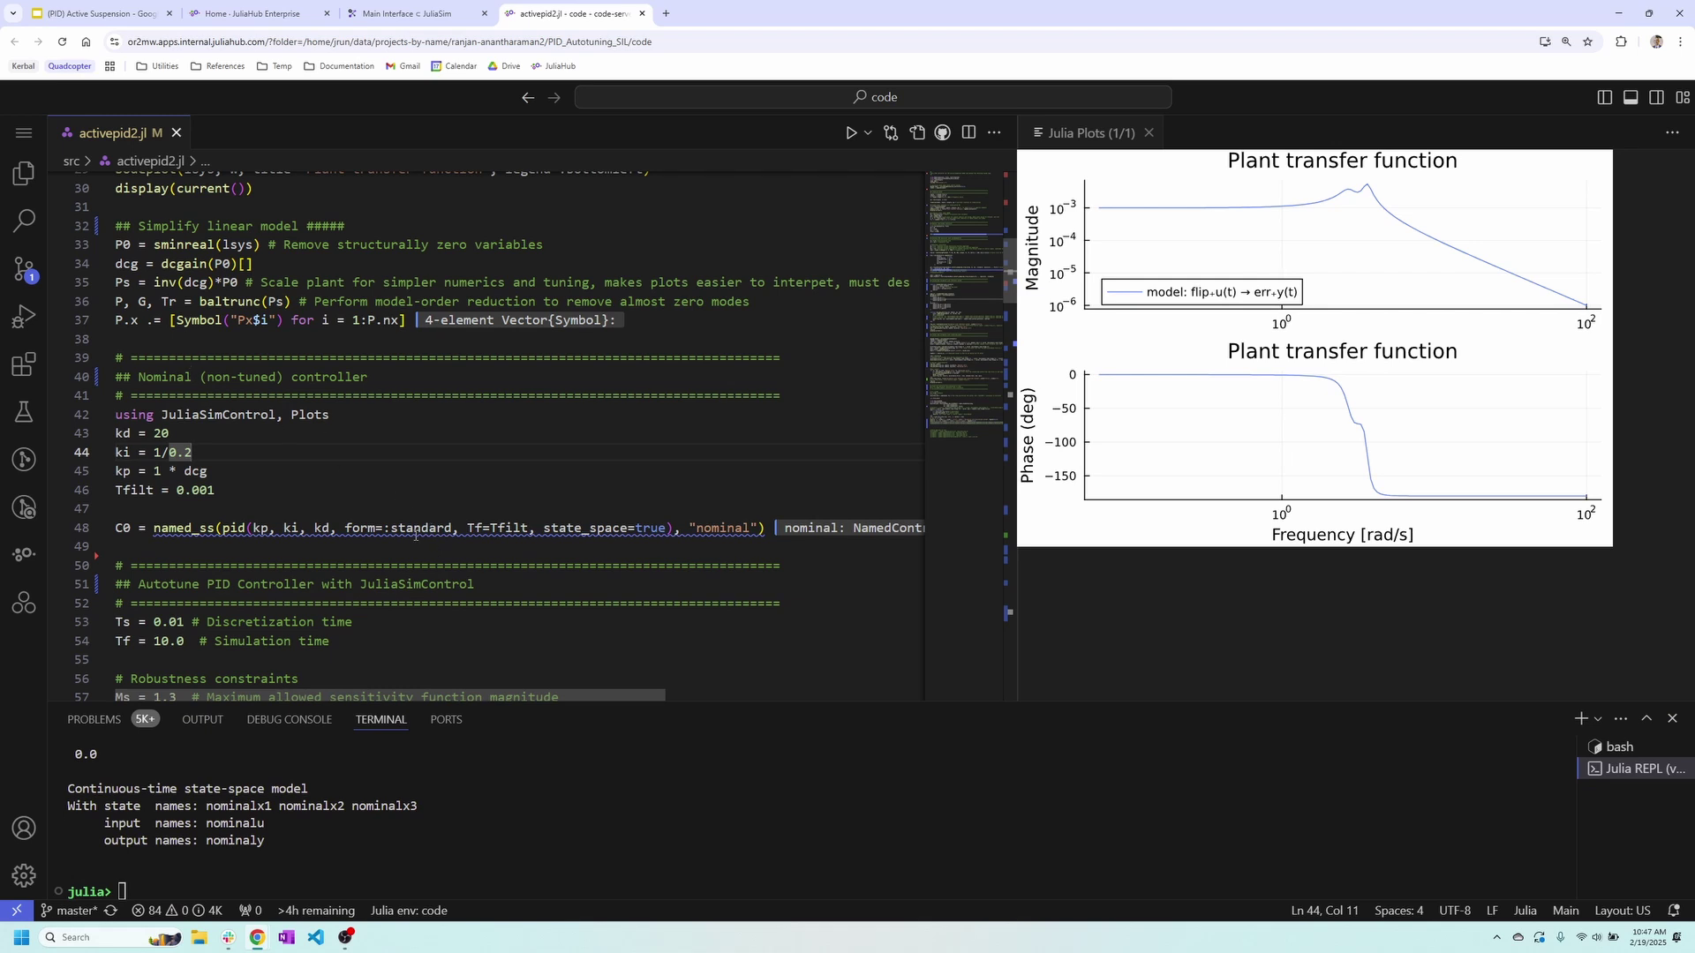
Run lines 53 to 80 to autotune the PID controller with JuliaSimControl, and check the solver's exit status in the terminal
scroll(400, 510, "down", 2)
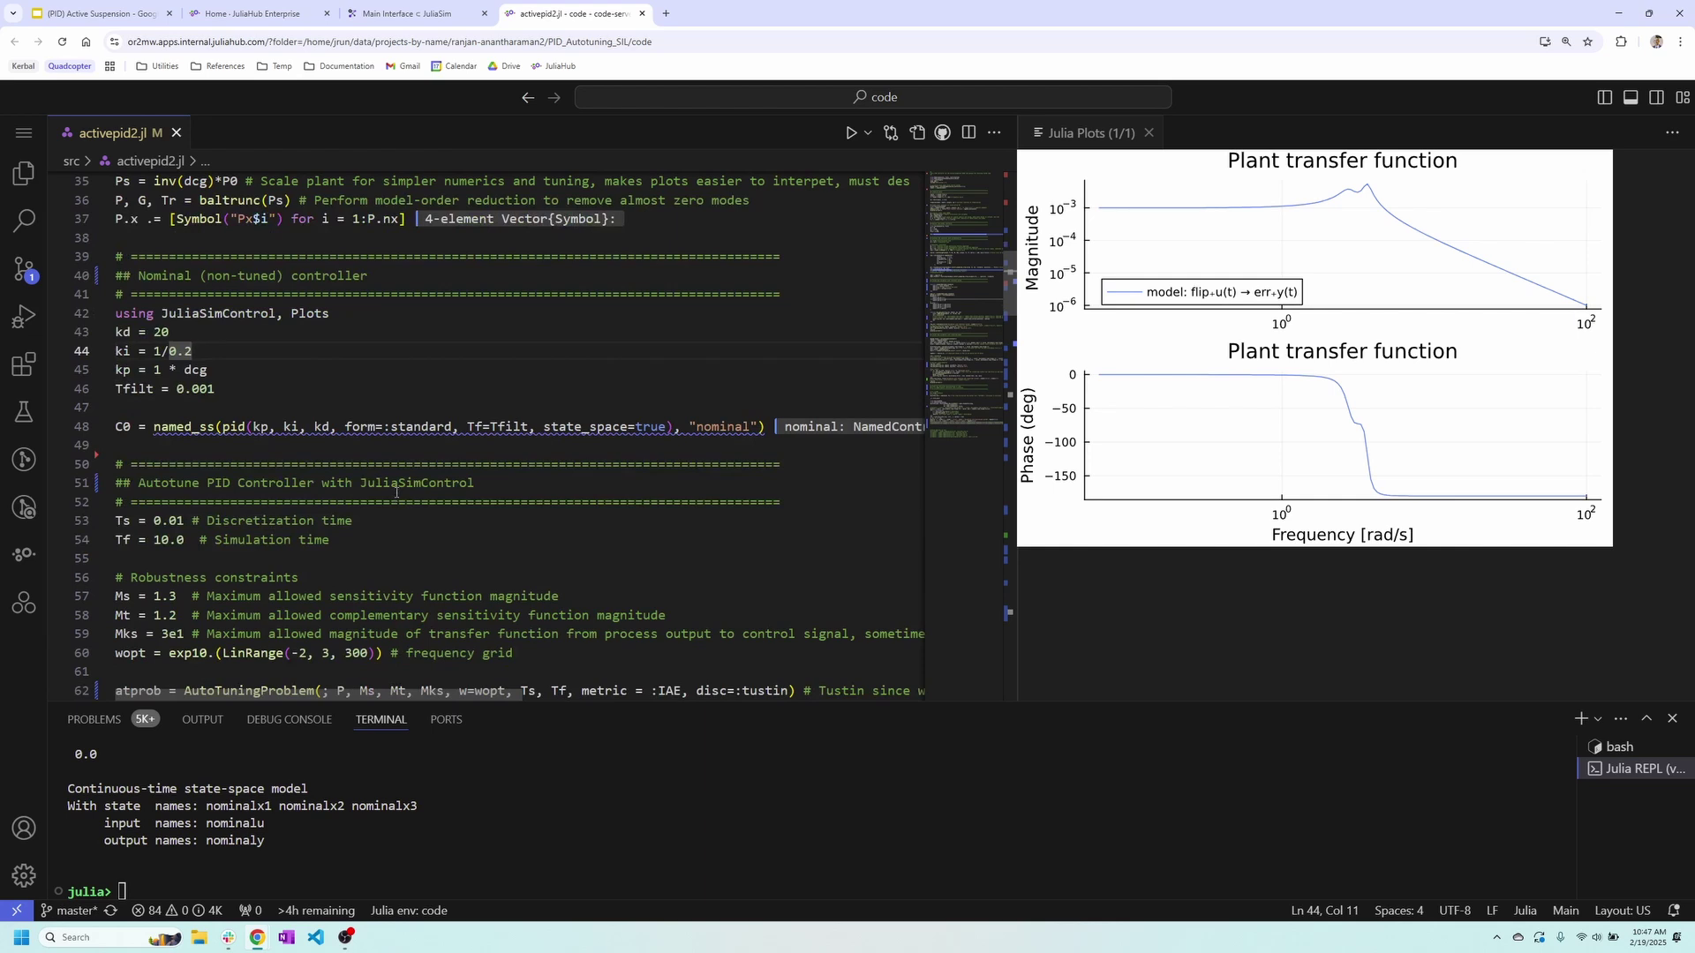
scroll(396, 491, "down", 4)
scroll(287, 243, "down", 1)
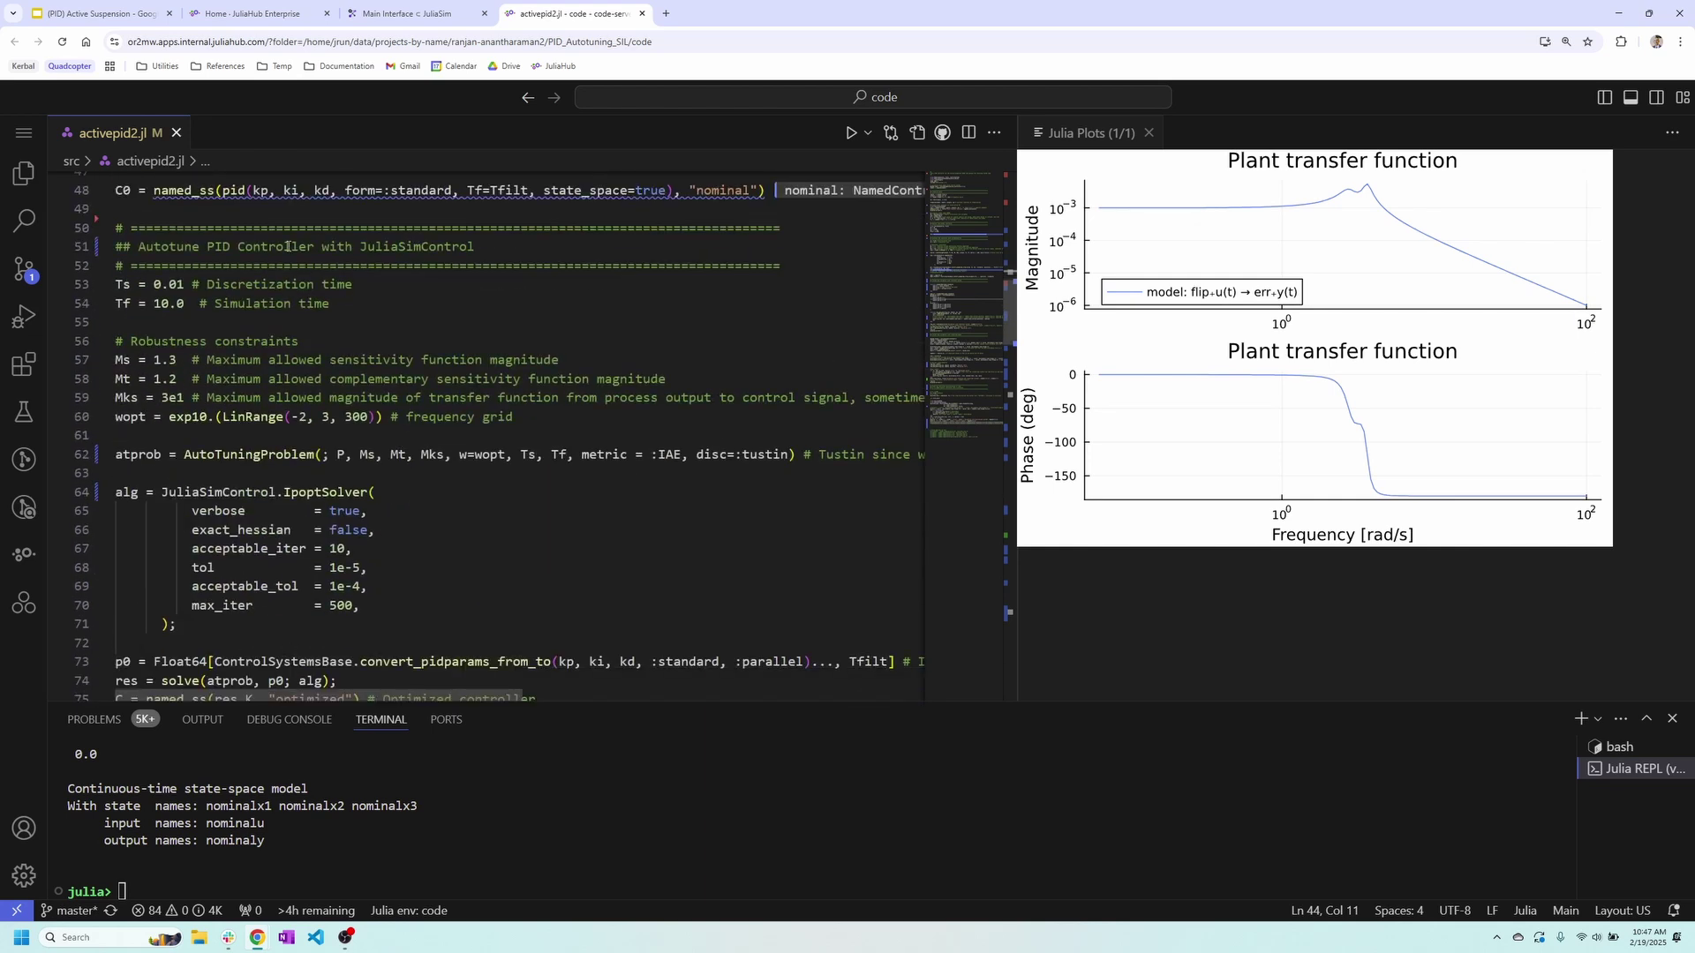
left_click(117, 285)
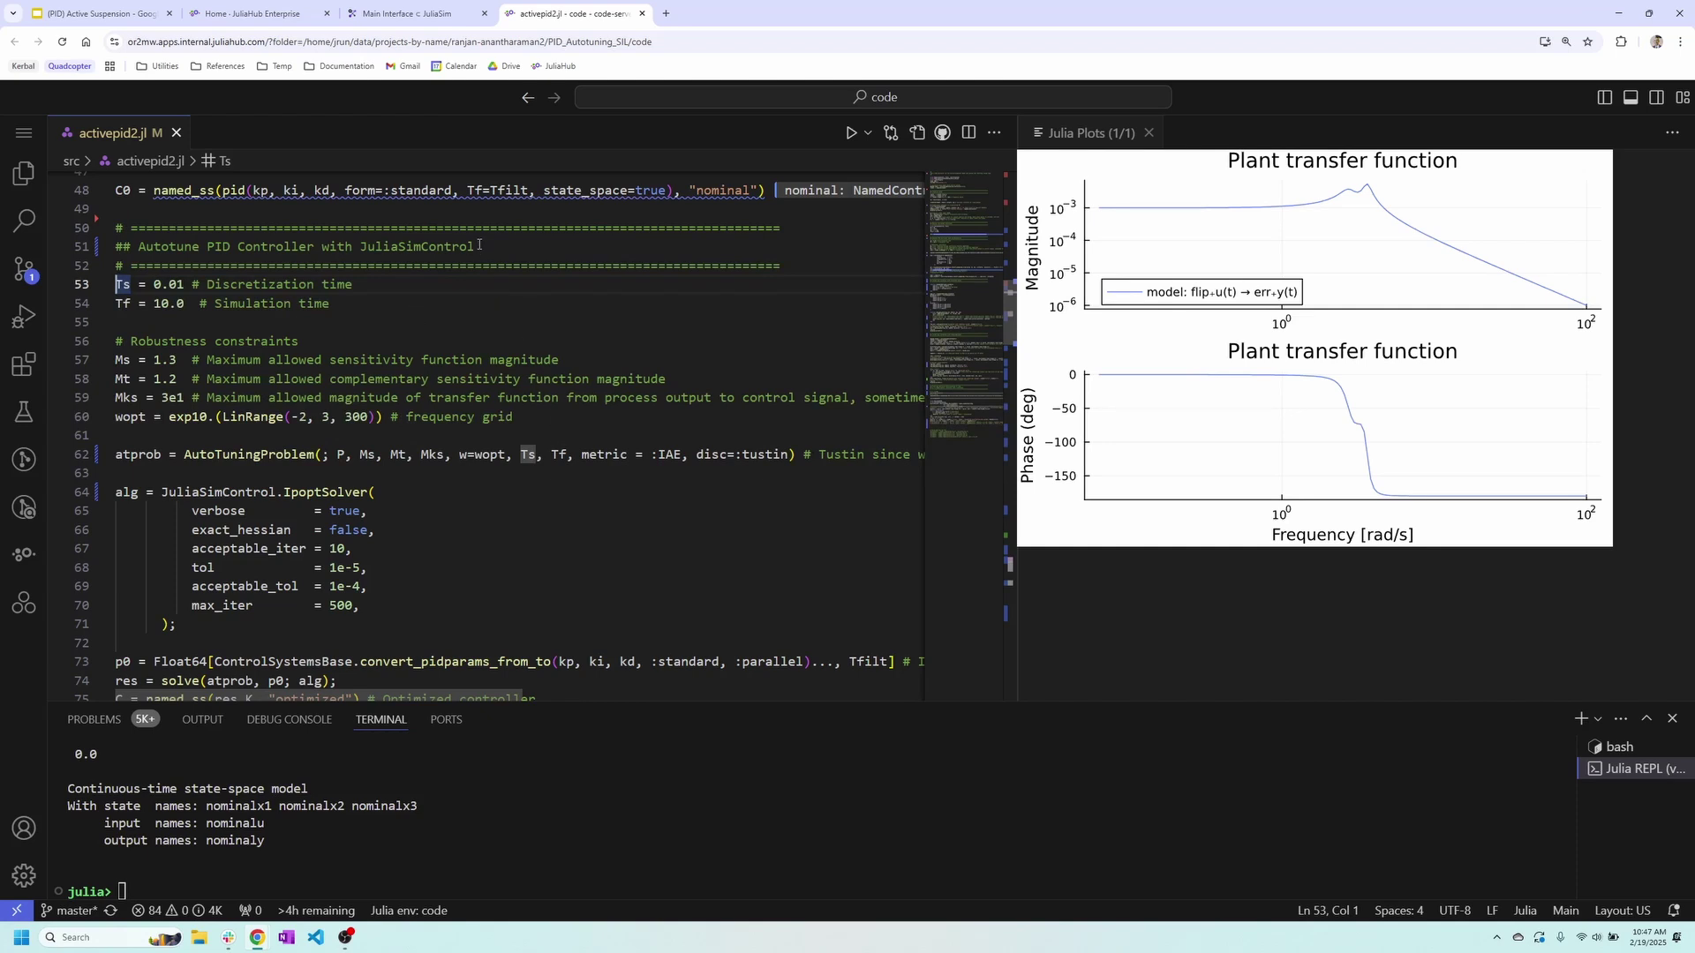
scroll(426, 441, "down", 3)
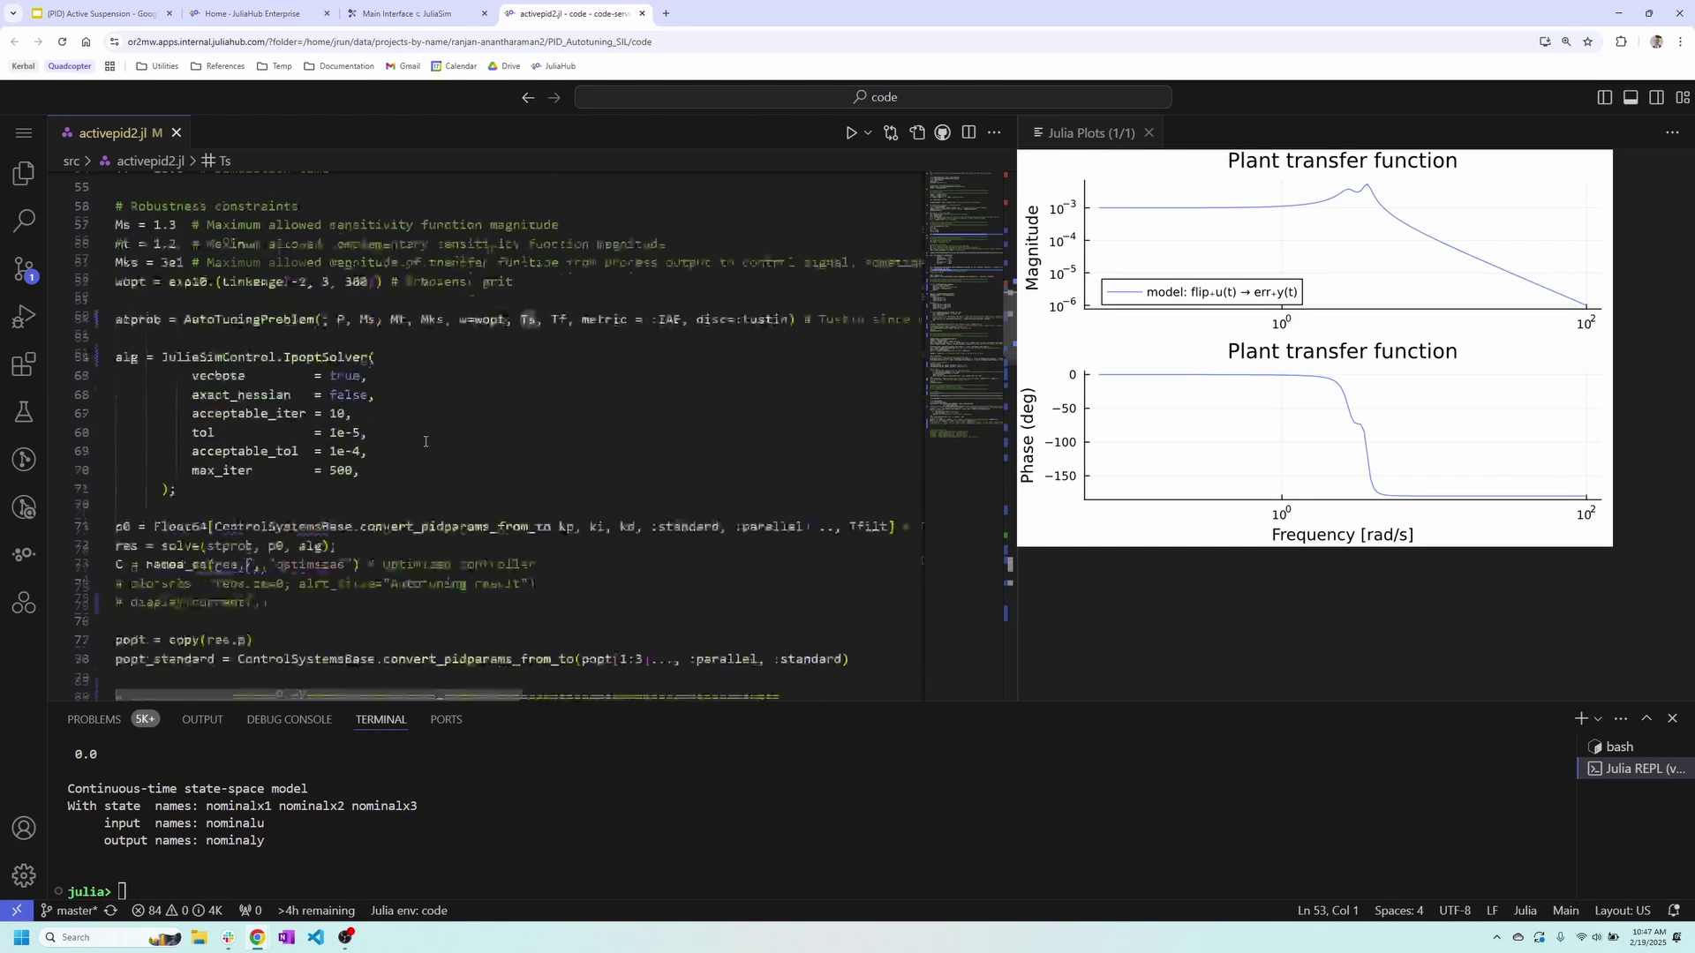
left_click(900, 592, "shift")
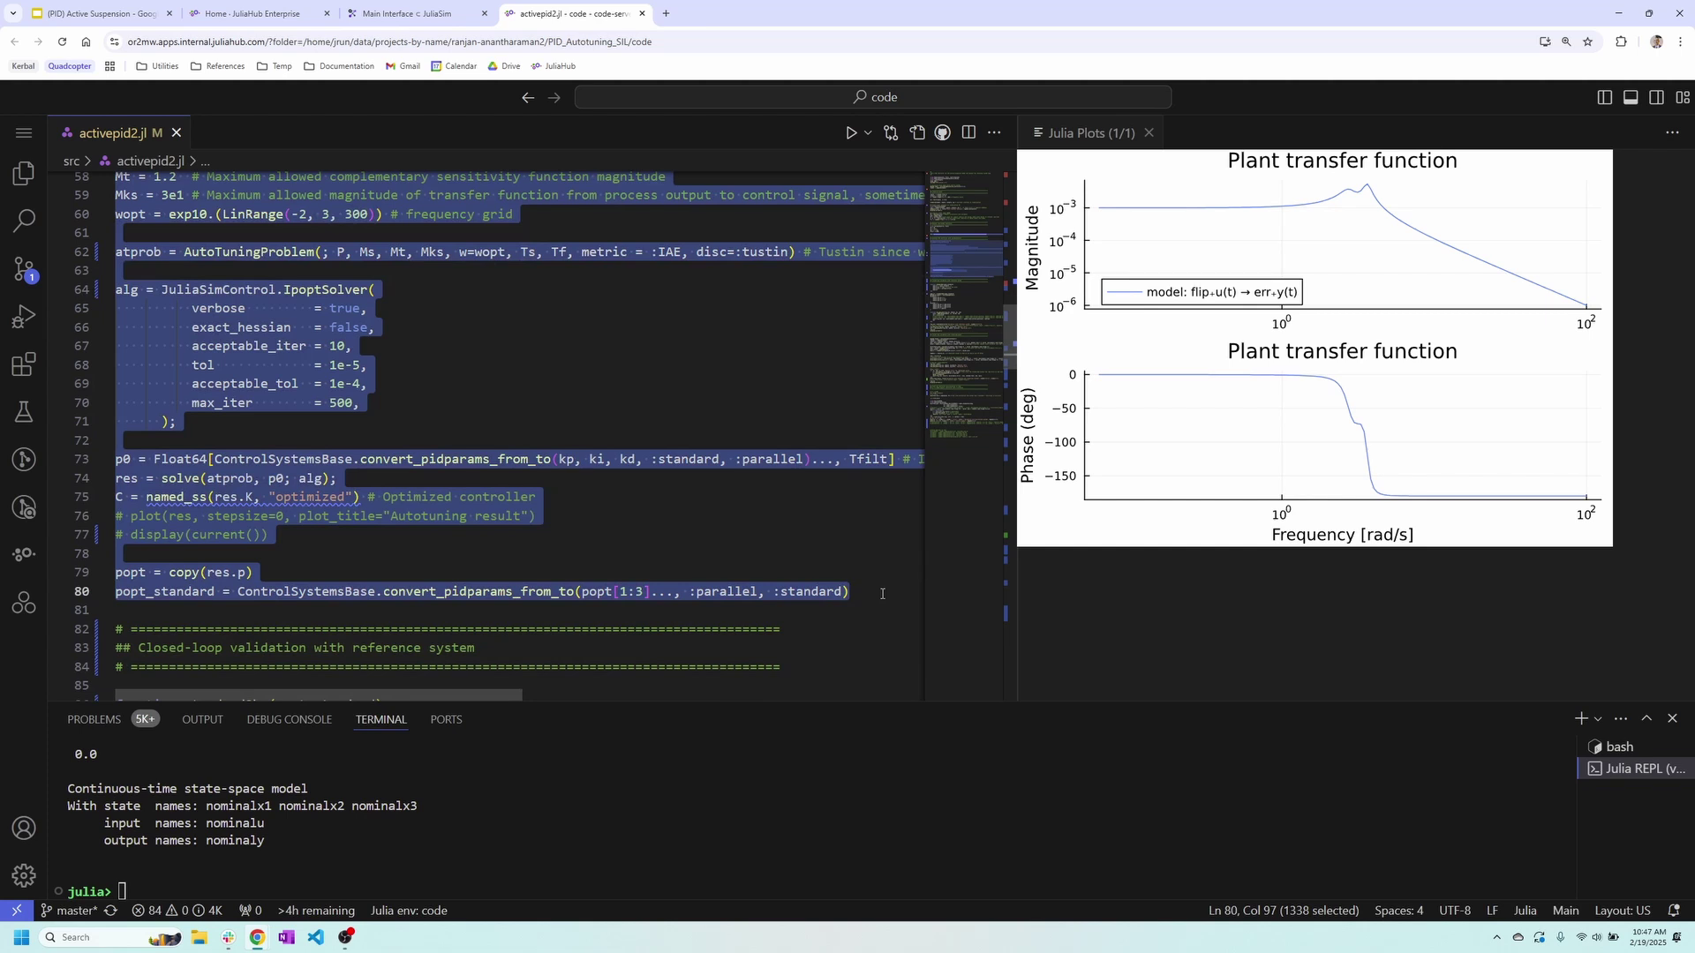
key("ctrl+Return")
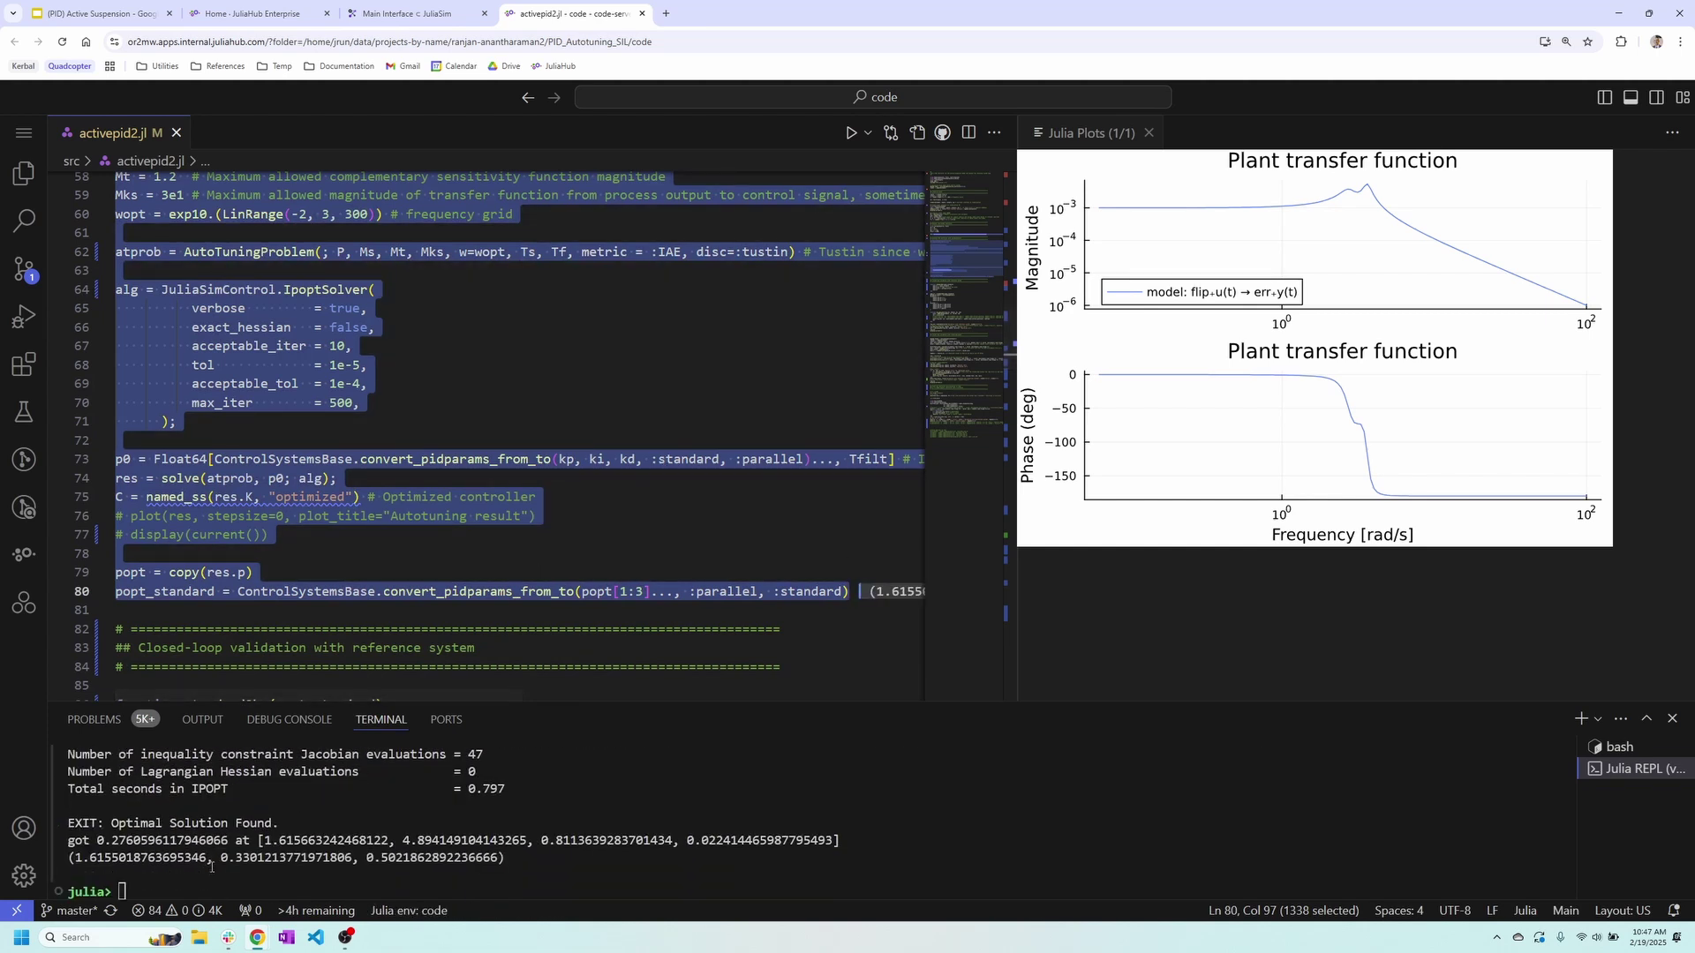
left_click_drag(296, 823, 113, 823)
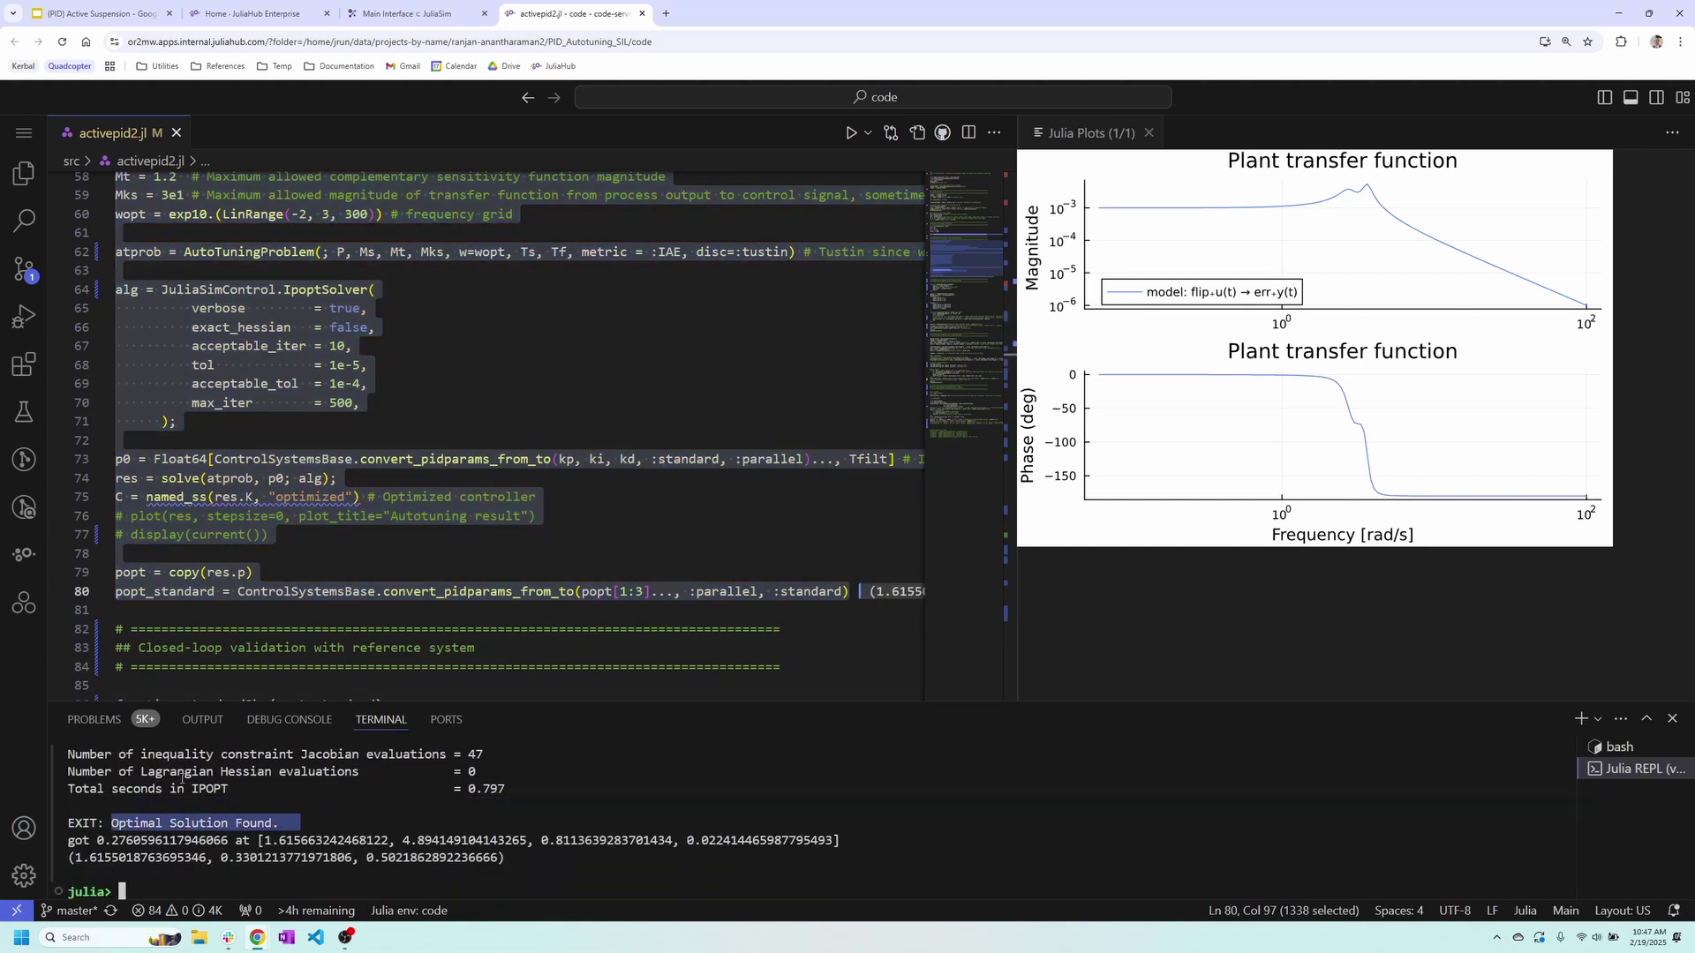
left_click(481, 407)
Run lines 85 to 121 to validate the closed loop with the reference system, and widen the plot pane
scroll(468, 402, "down", 5)
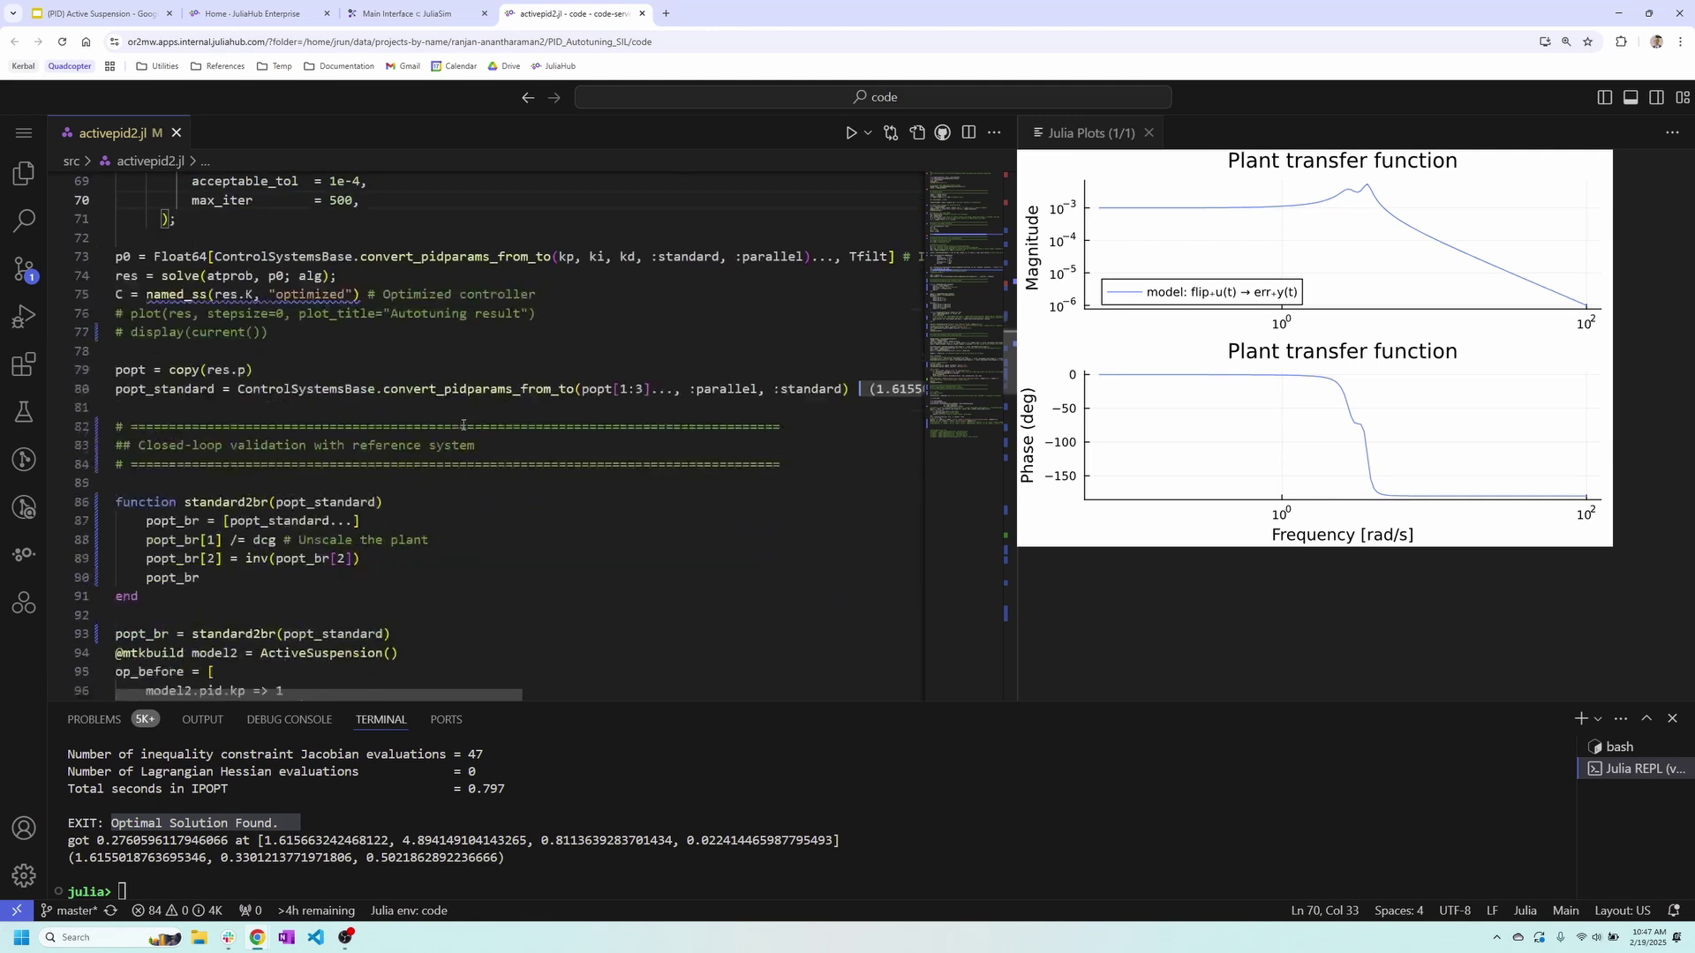
scroll(465, 400, "down", 1)
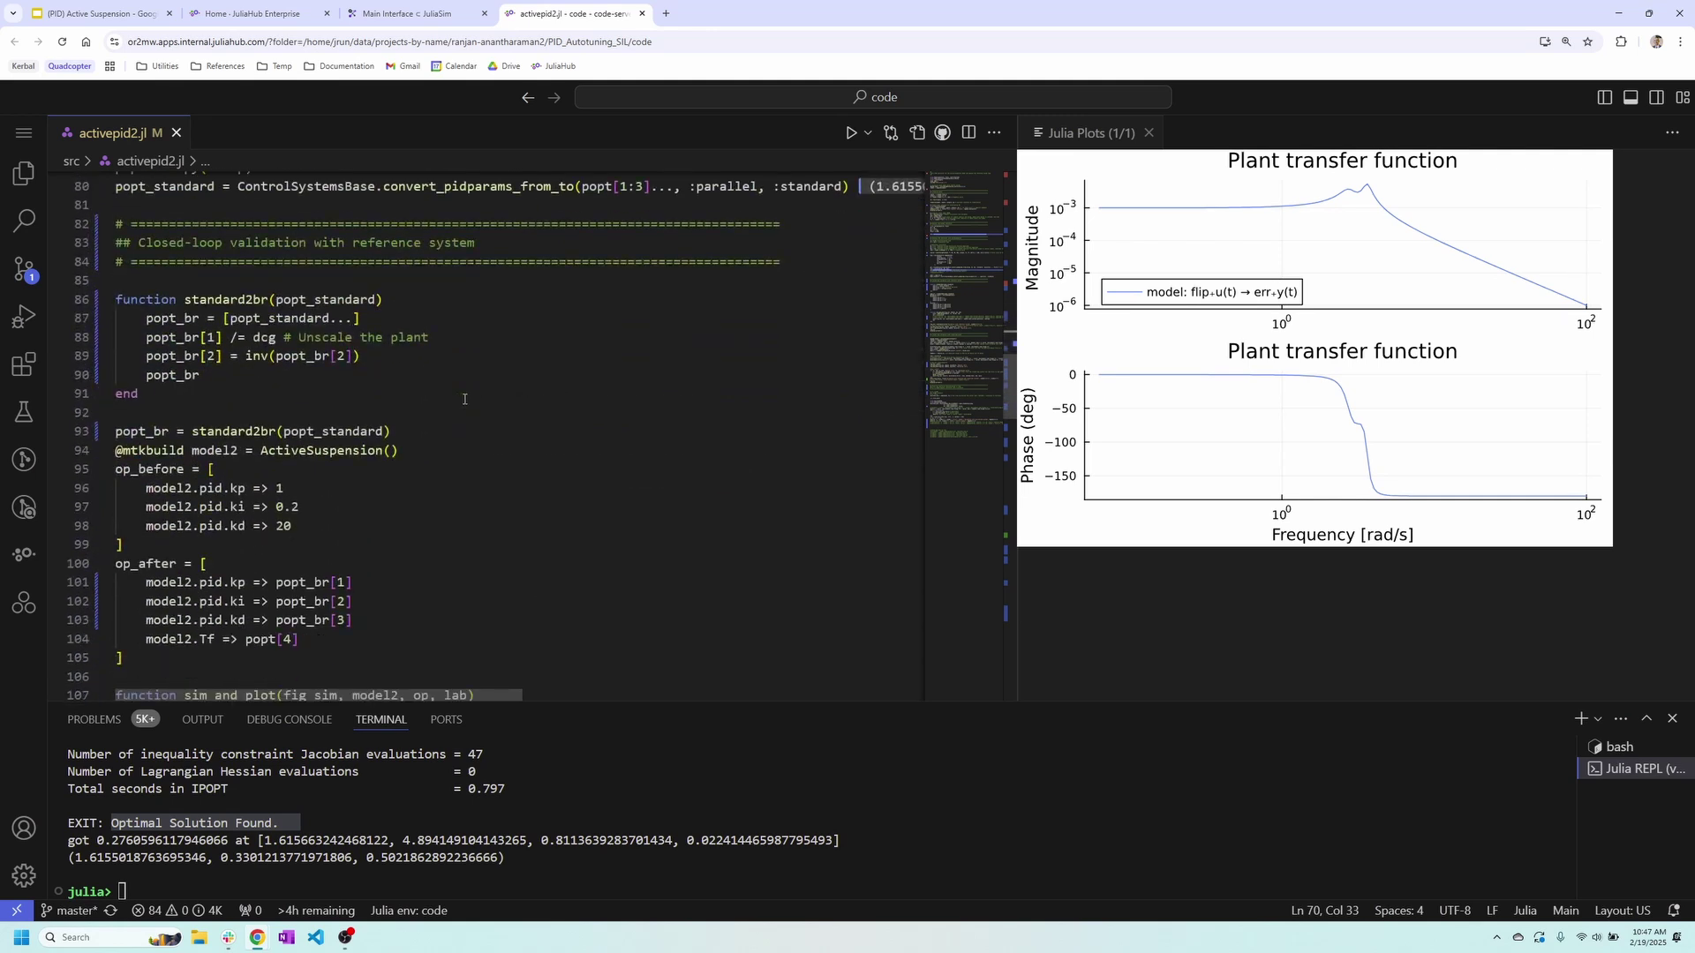
left_click(422, 243)
left_click_drag(476, 244, 353, 245)
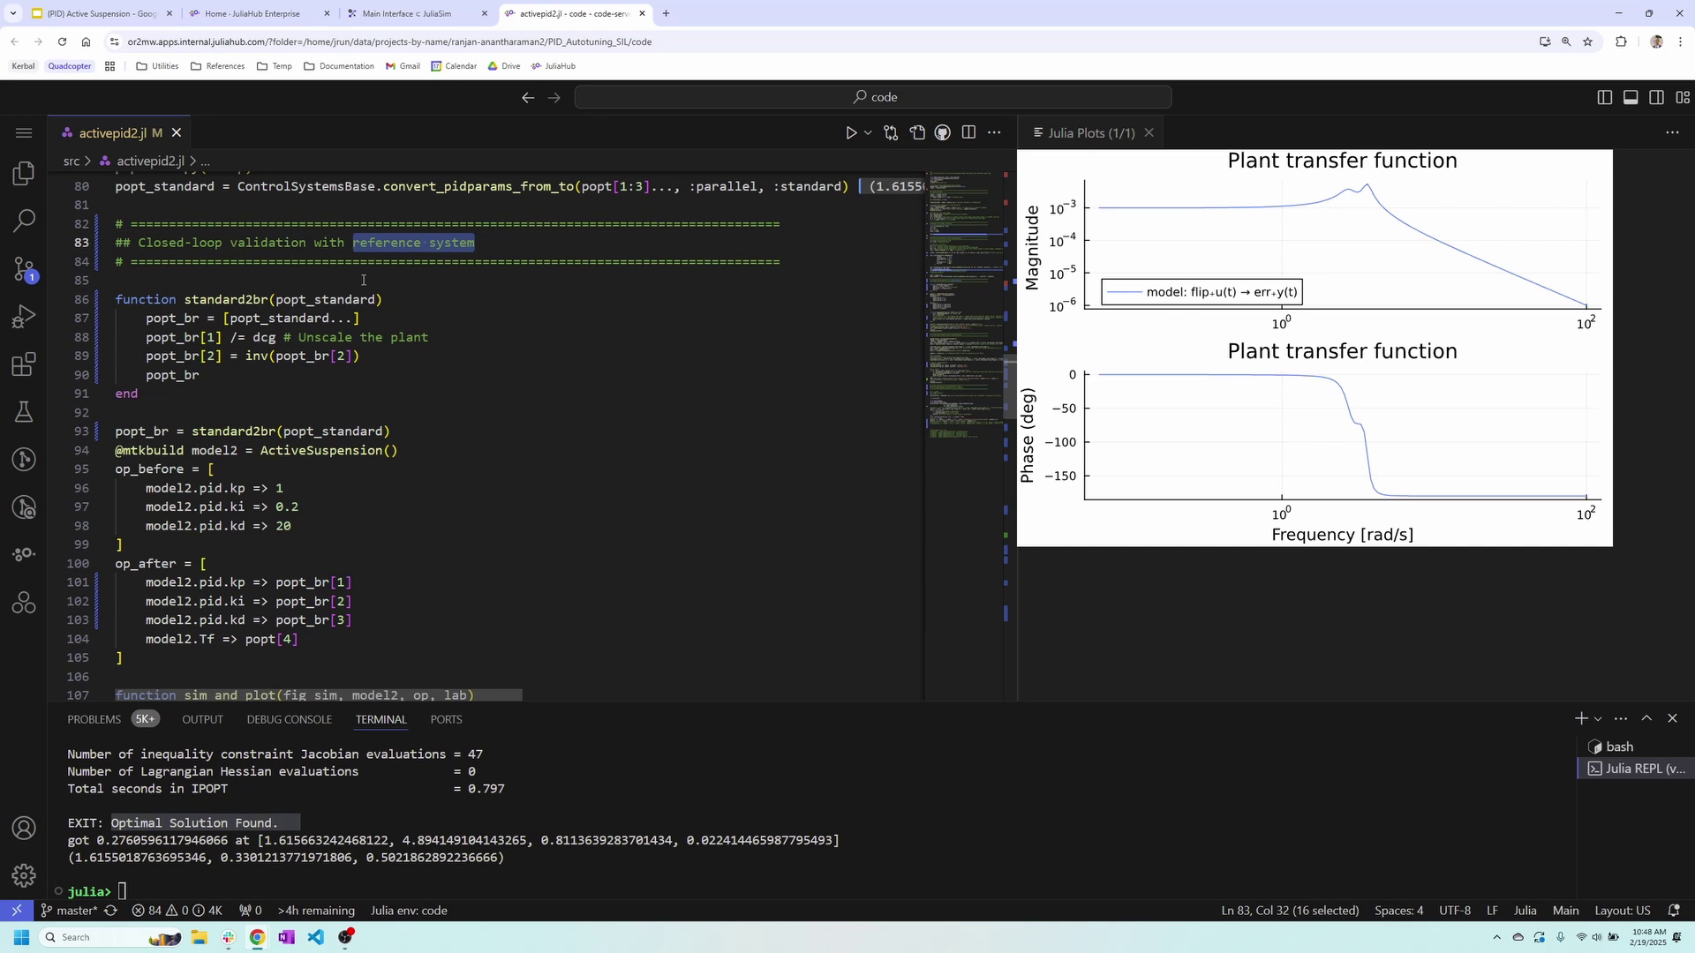
left_click(363, 280)
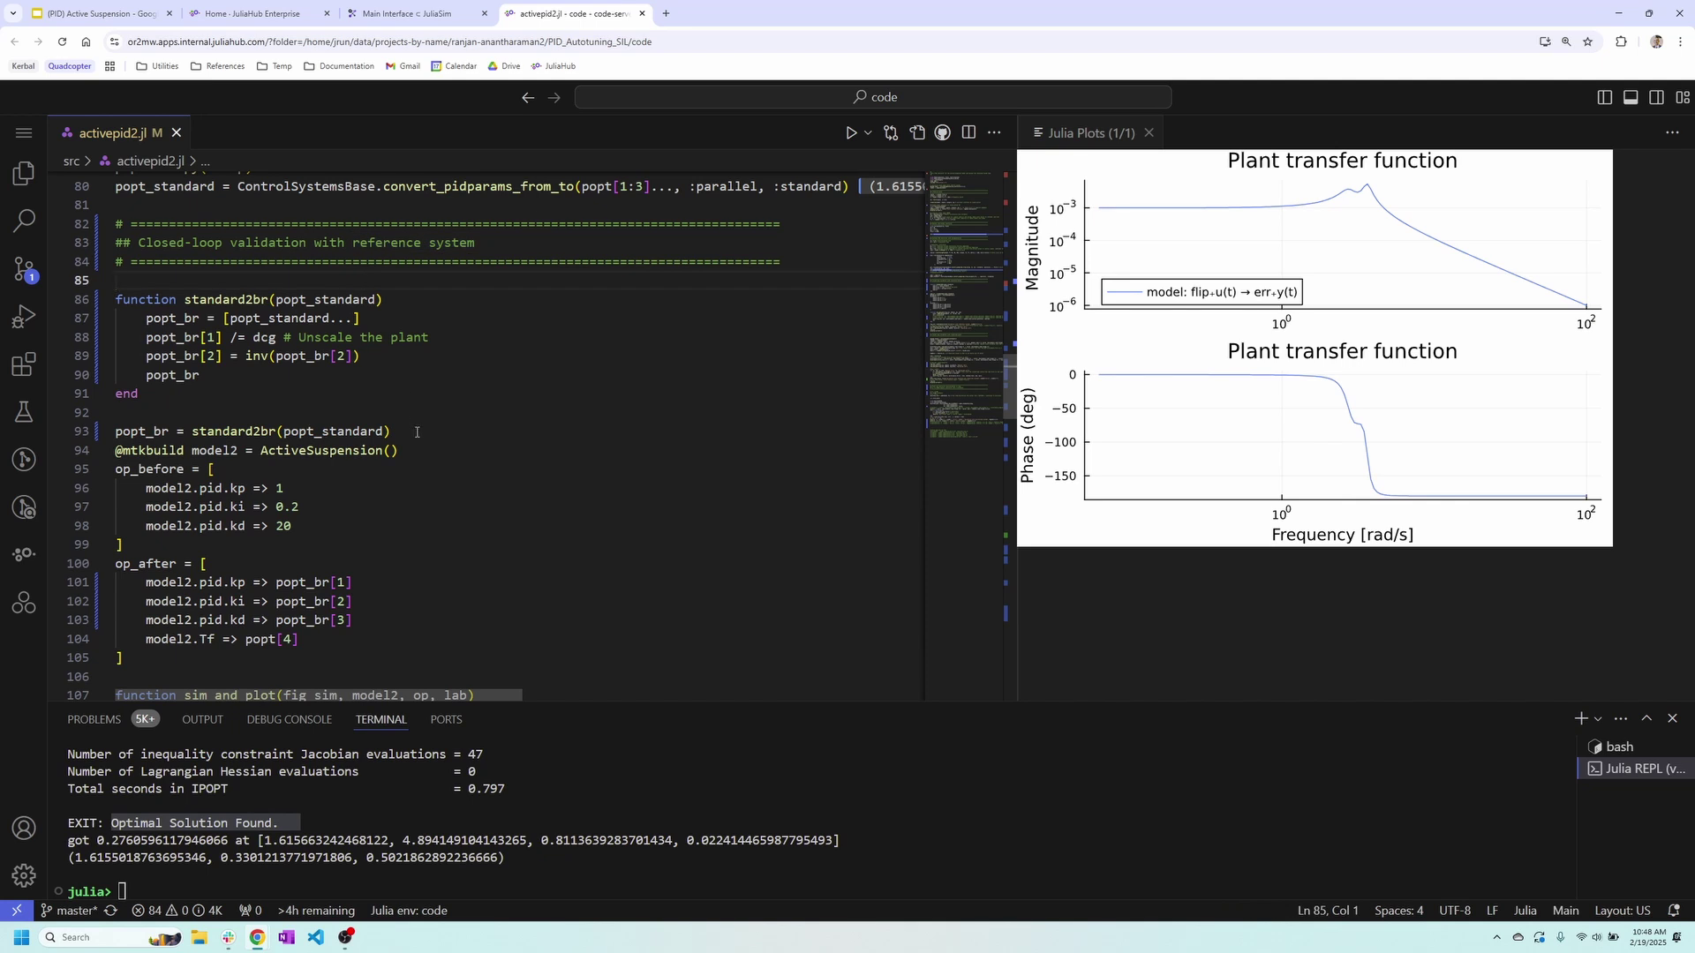
scroll(419, 431, "down", 5)
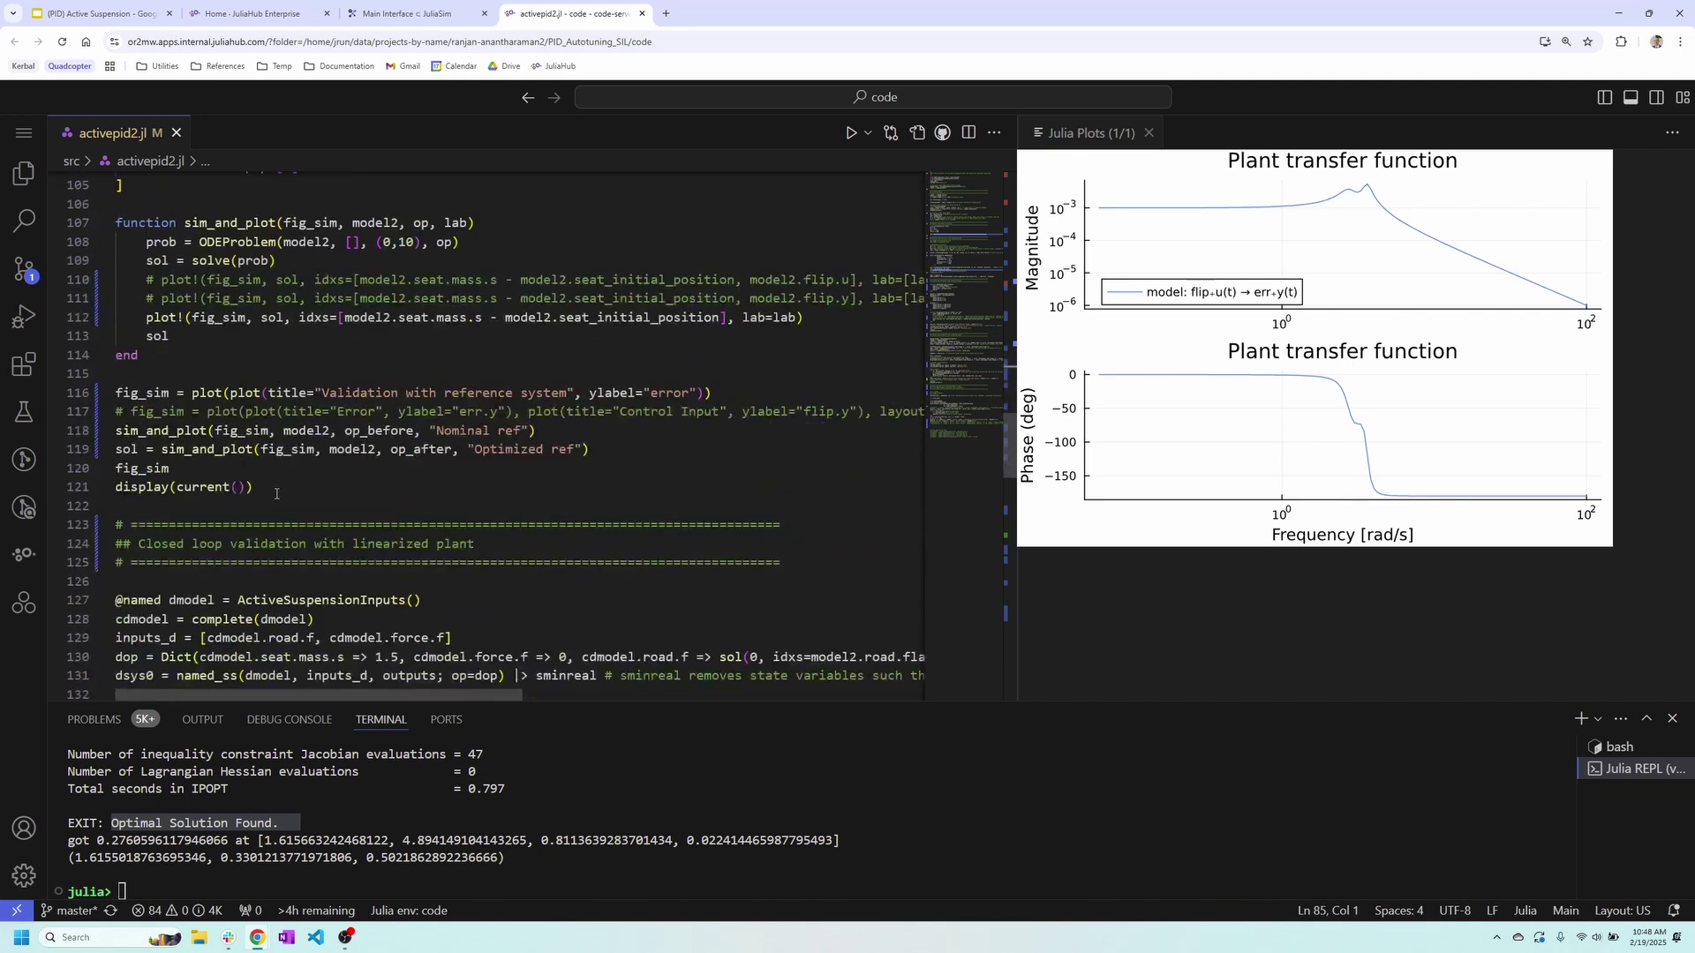
left_click(276, 488, "shift")
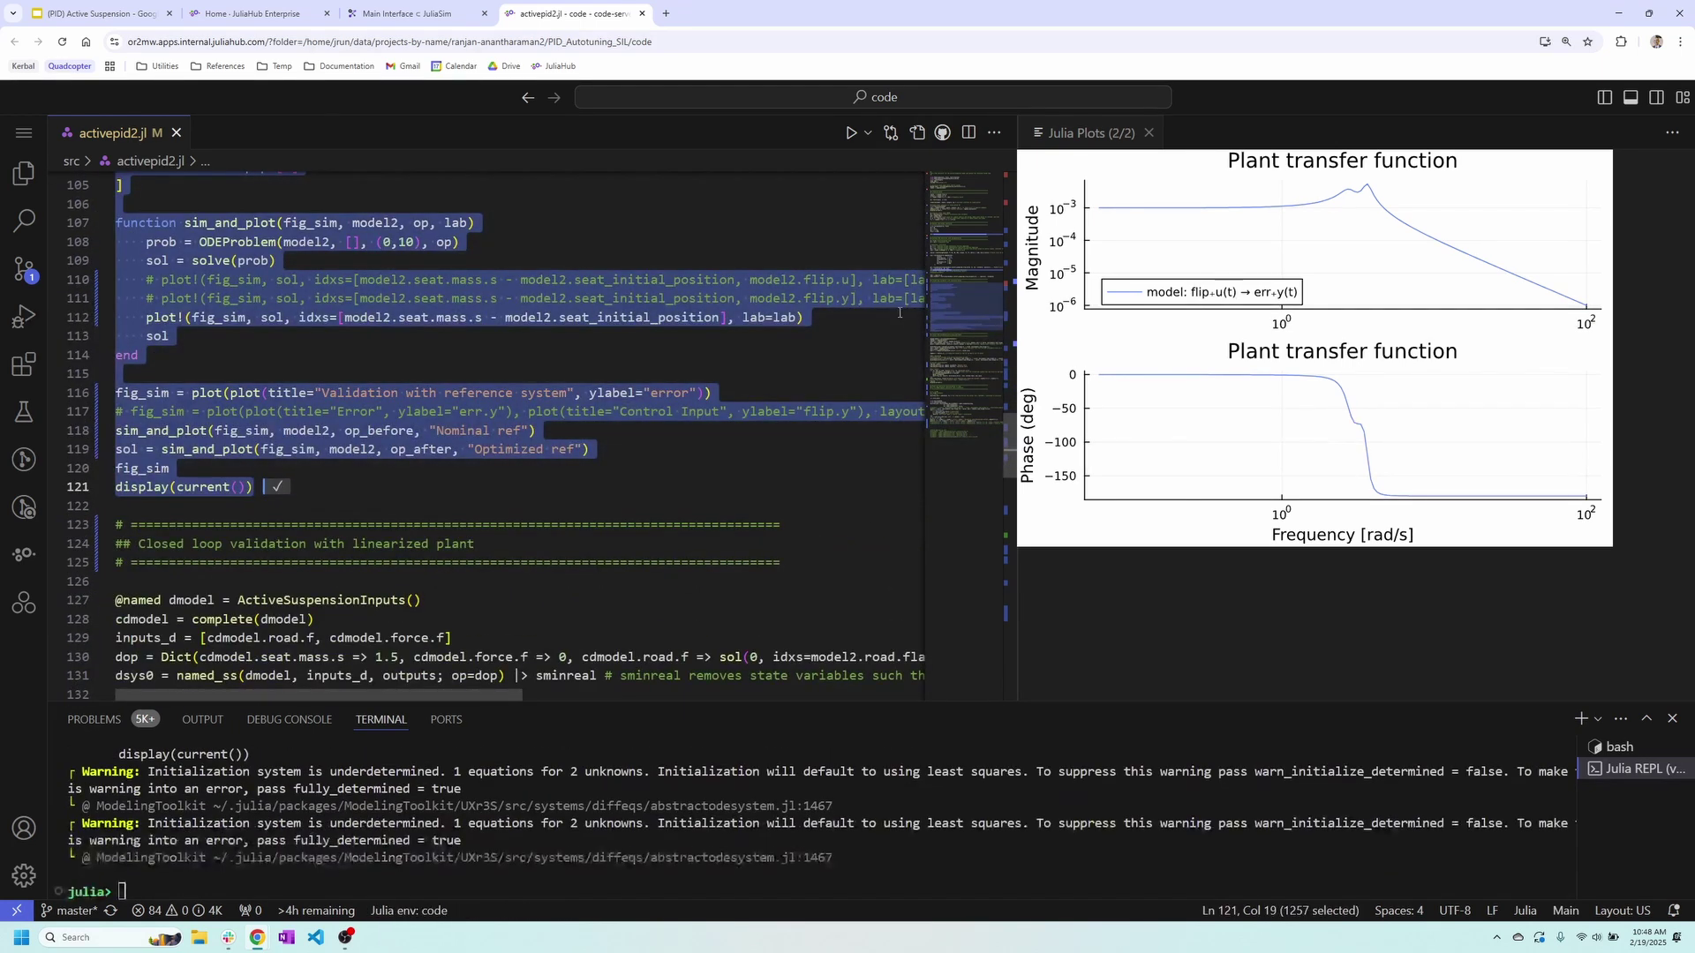
left_click_drag(1021, 371, 968, 371)
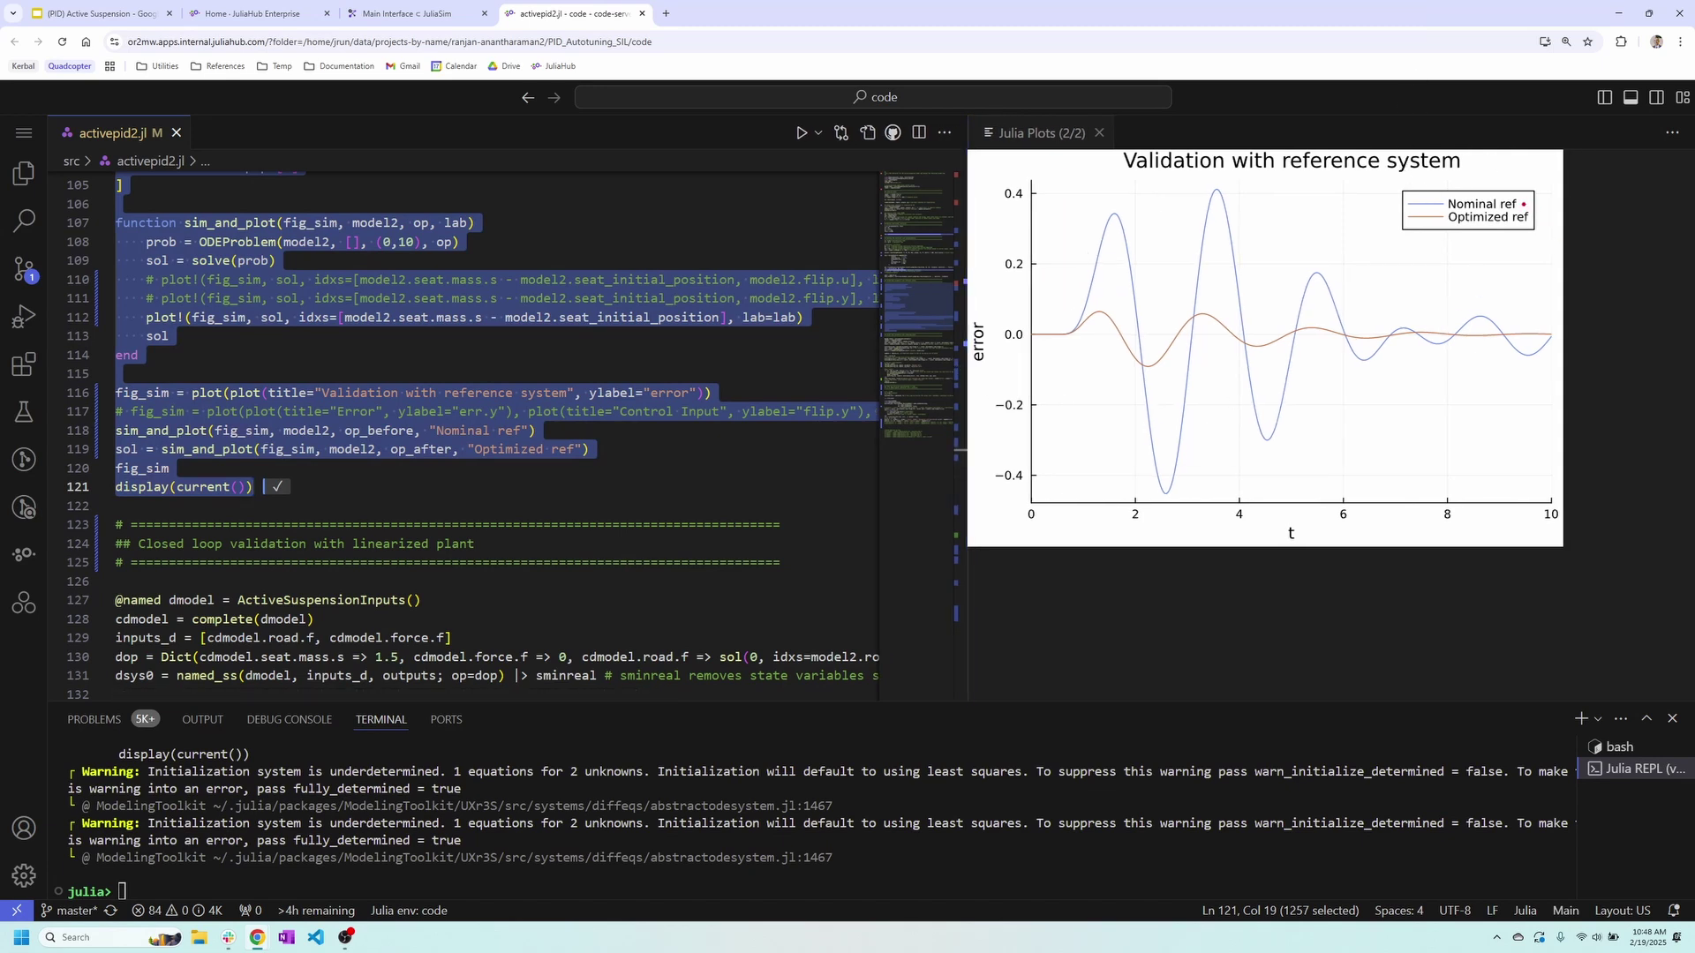
Examine the Nominal ref curve in the reference system validation plot
left_click_drag(1522, 204, 1637, 188)
left_click_drag(1248, 228, 1333, 185)
key("ctrl+z")
key("ctrl+z")
left_click_drag(1233, 213, 1317, 186)
key("Escape")
key("ctrl+2")
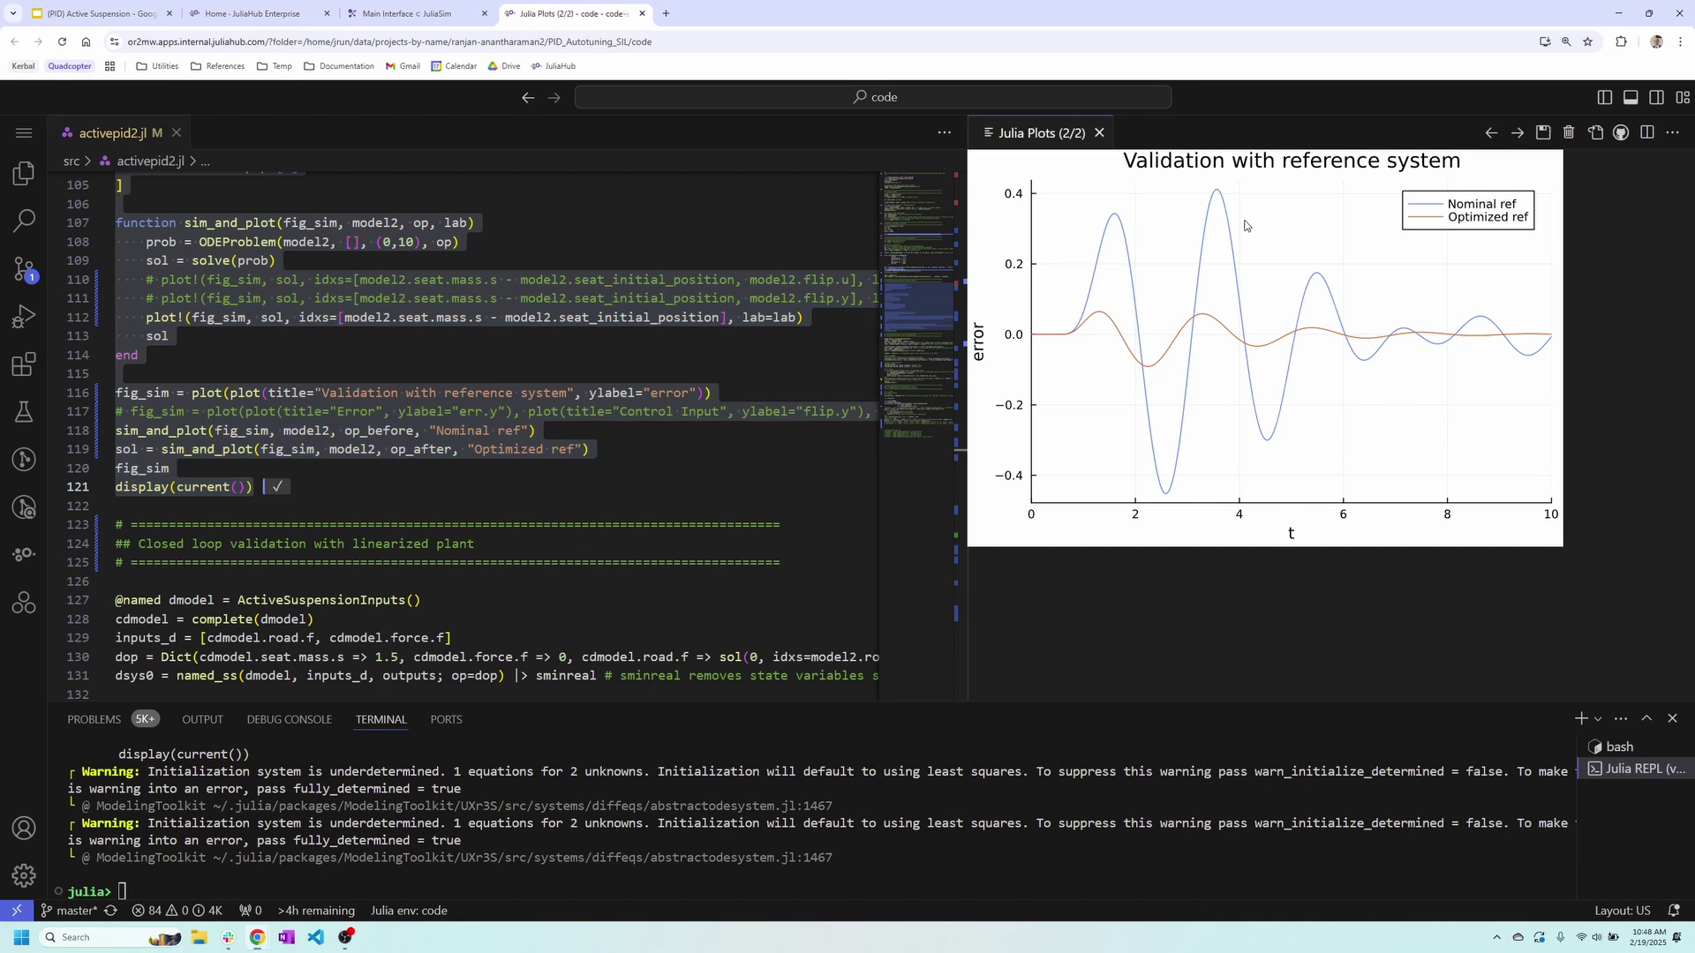
left_click_drag(1237, 220, 1298, 199)
key("Escape")
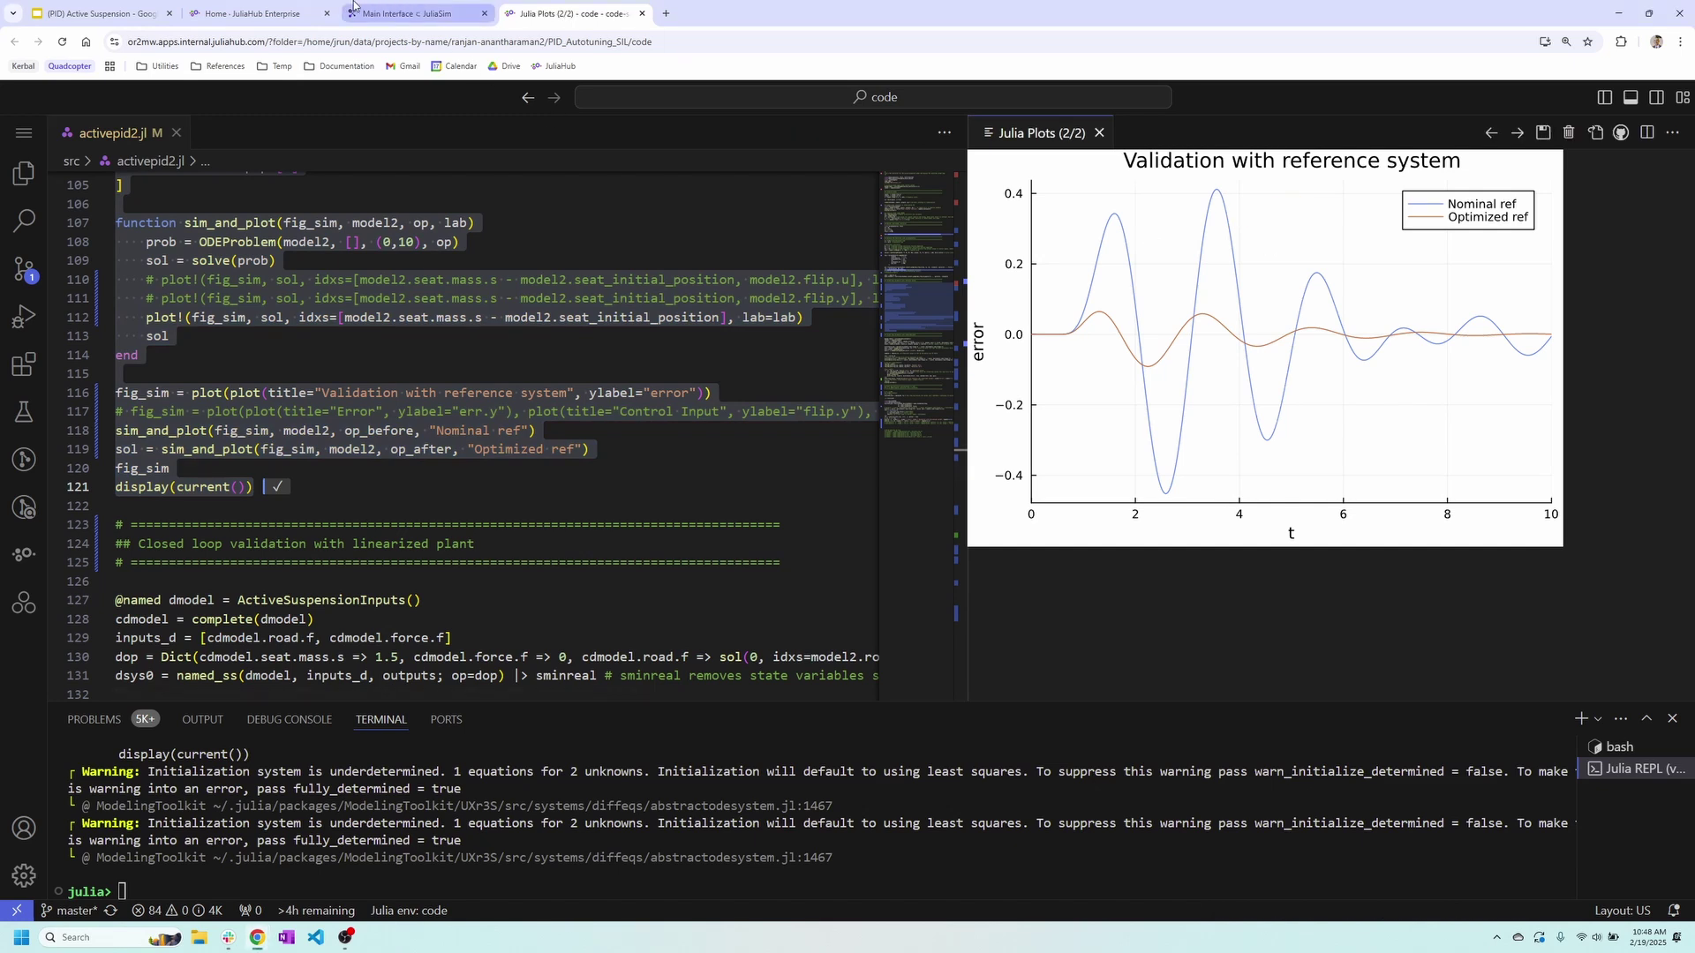
Switch to JuliaSim and enlarge the MyActiveSuspension simulation results to examine the err.y plot against the nominal curve
left_click(401, 13)
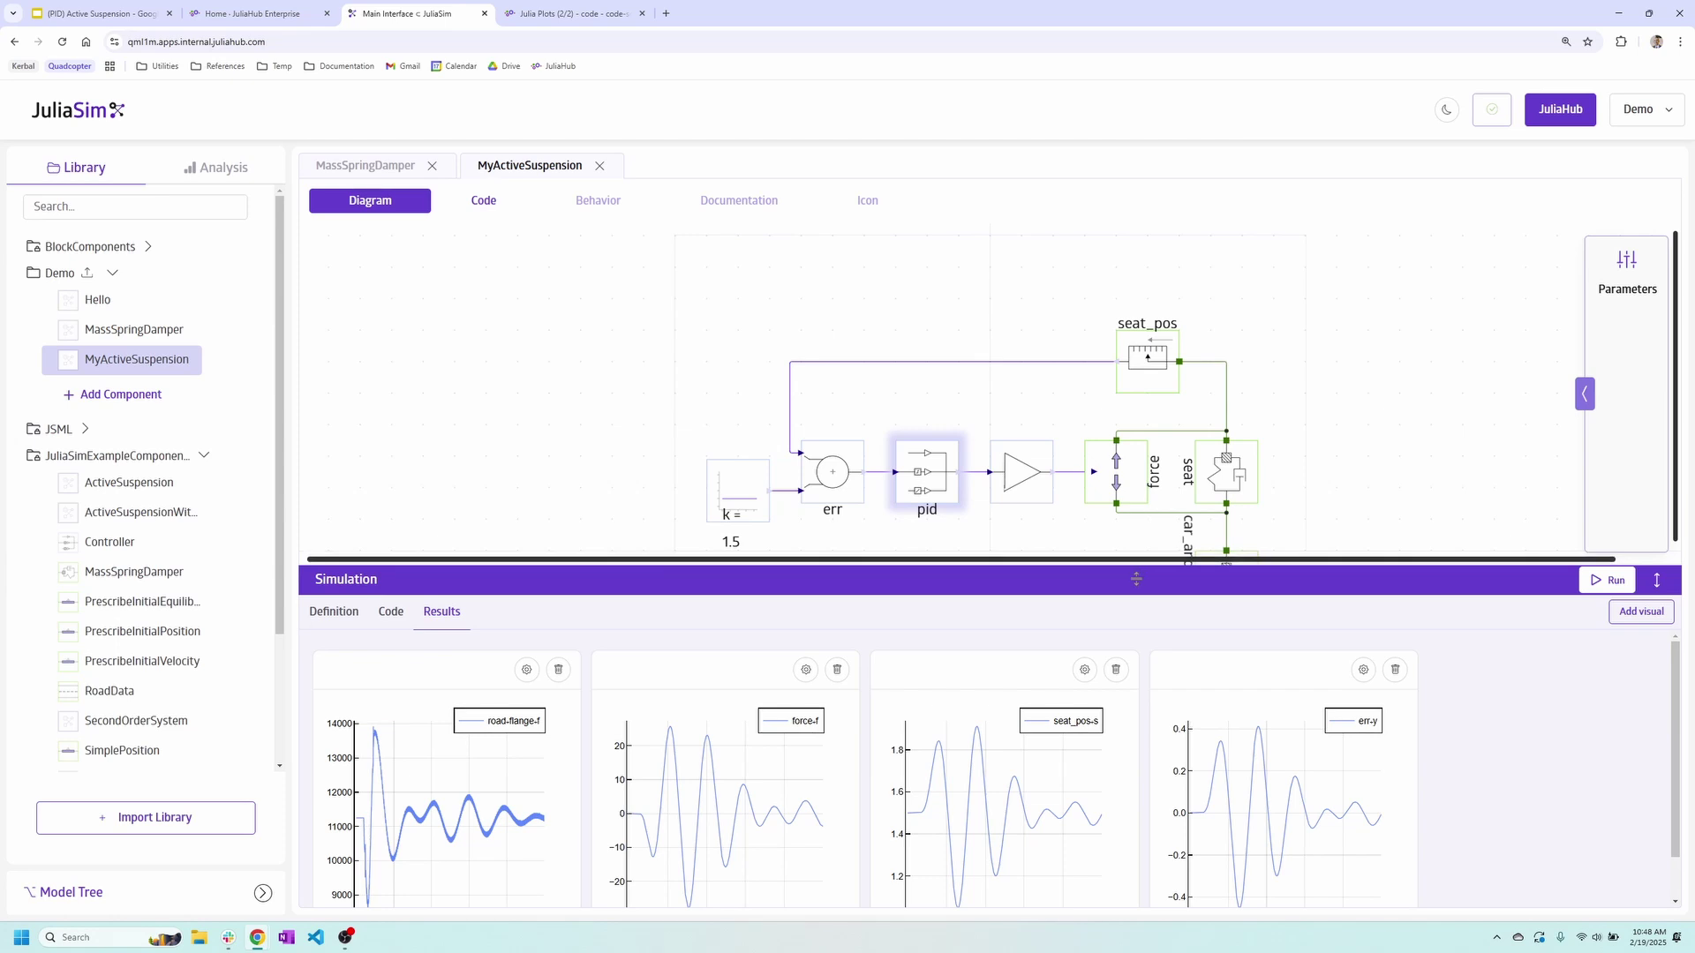
left_click_drag(1139, 562, 1136, 412)
key("ctrl+2")
mouse_move(1430, 491)
left_mouse_down()
mouse_move(1332, 624)
mouse_move(1141, 813)
left_mouse_up()
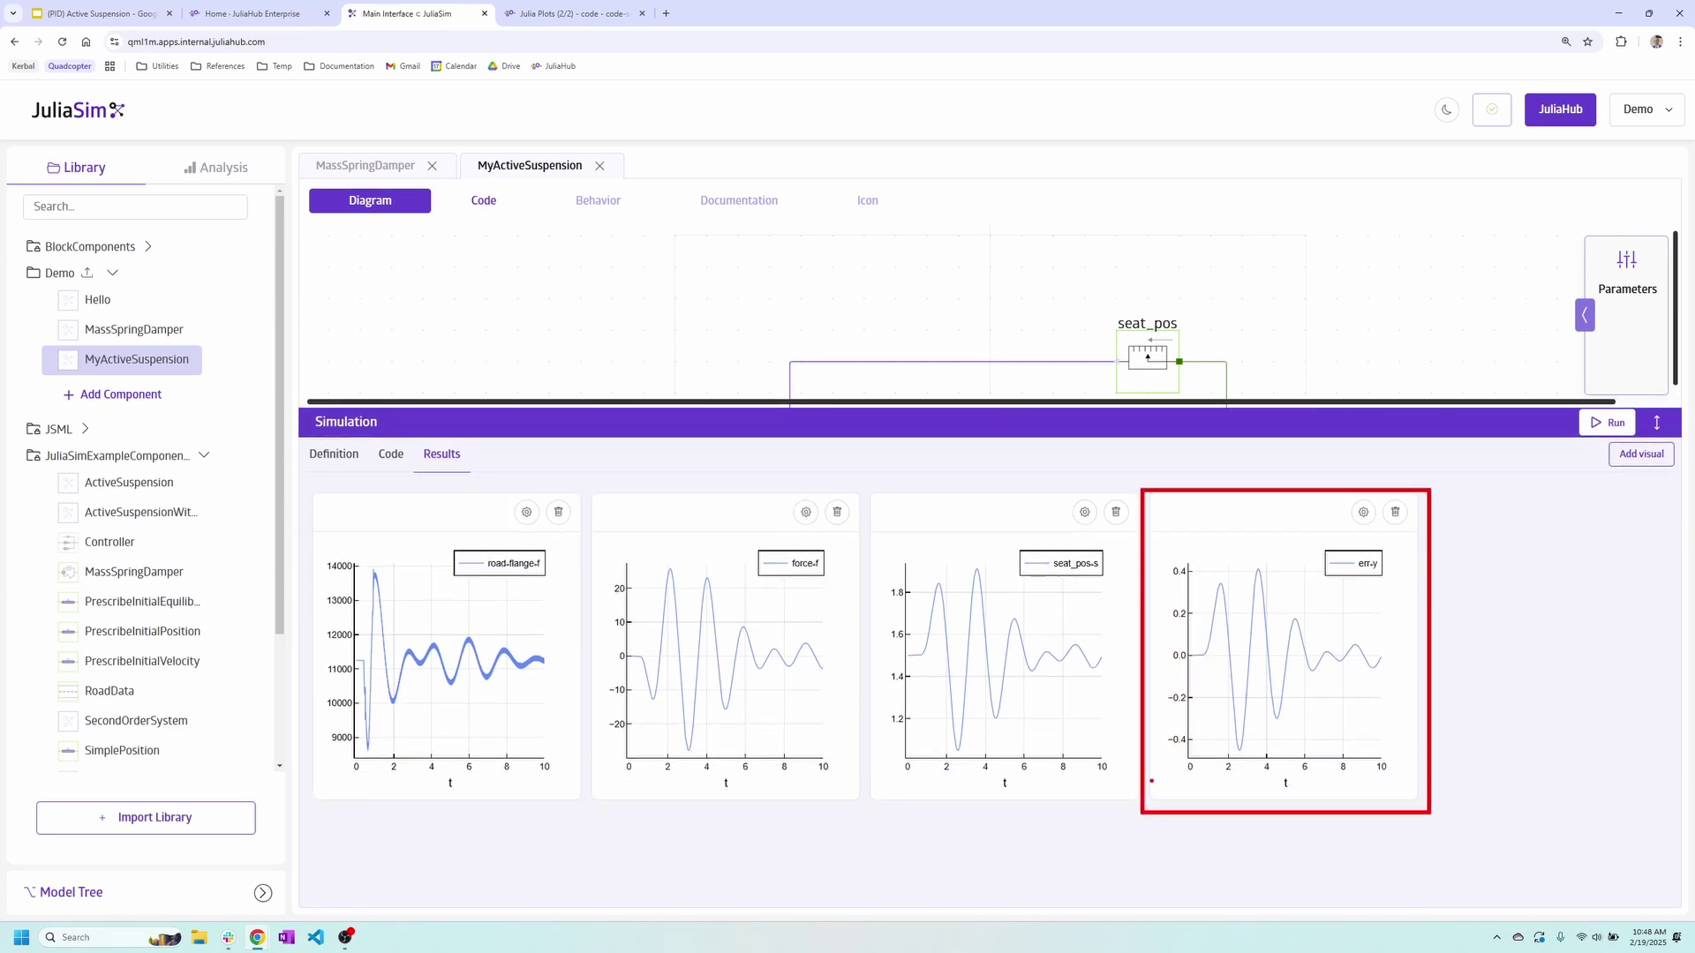
key("Escape")
Switch back to the code editor and compare the Optimized ref curve with the nominal one in the validation plot
key("ctrl+Tab")
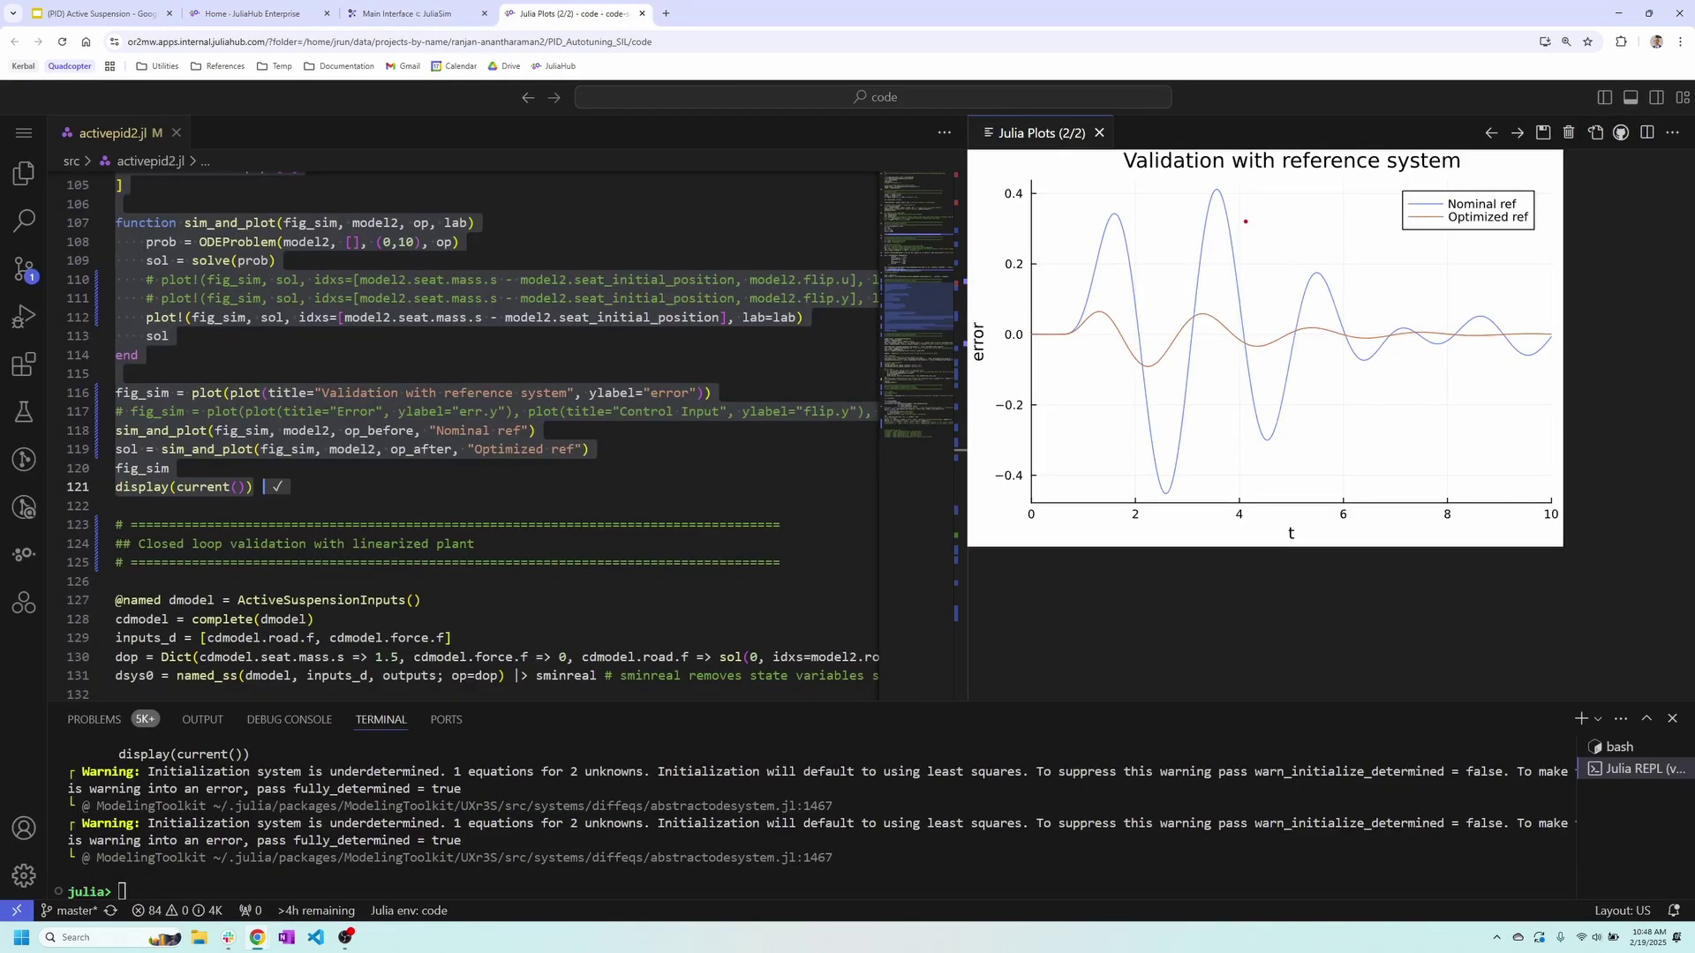
key("ctrl+2")
left_click_drag(1241, 220, 1302, 194)
key("e")
left_click_drag(1534, 216, 1624, 192)
key("e")
left_click_drag(1117, 357, 1043, 420)
left_click_drag(1251, 177, 1511, 160)
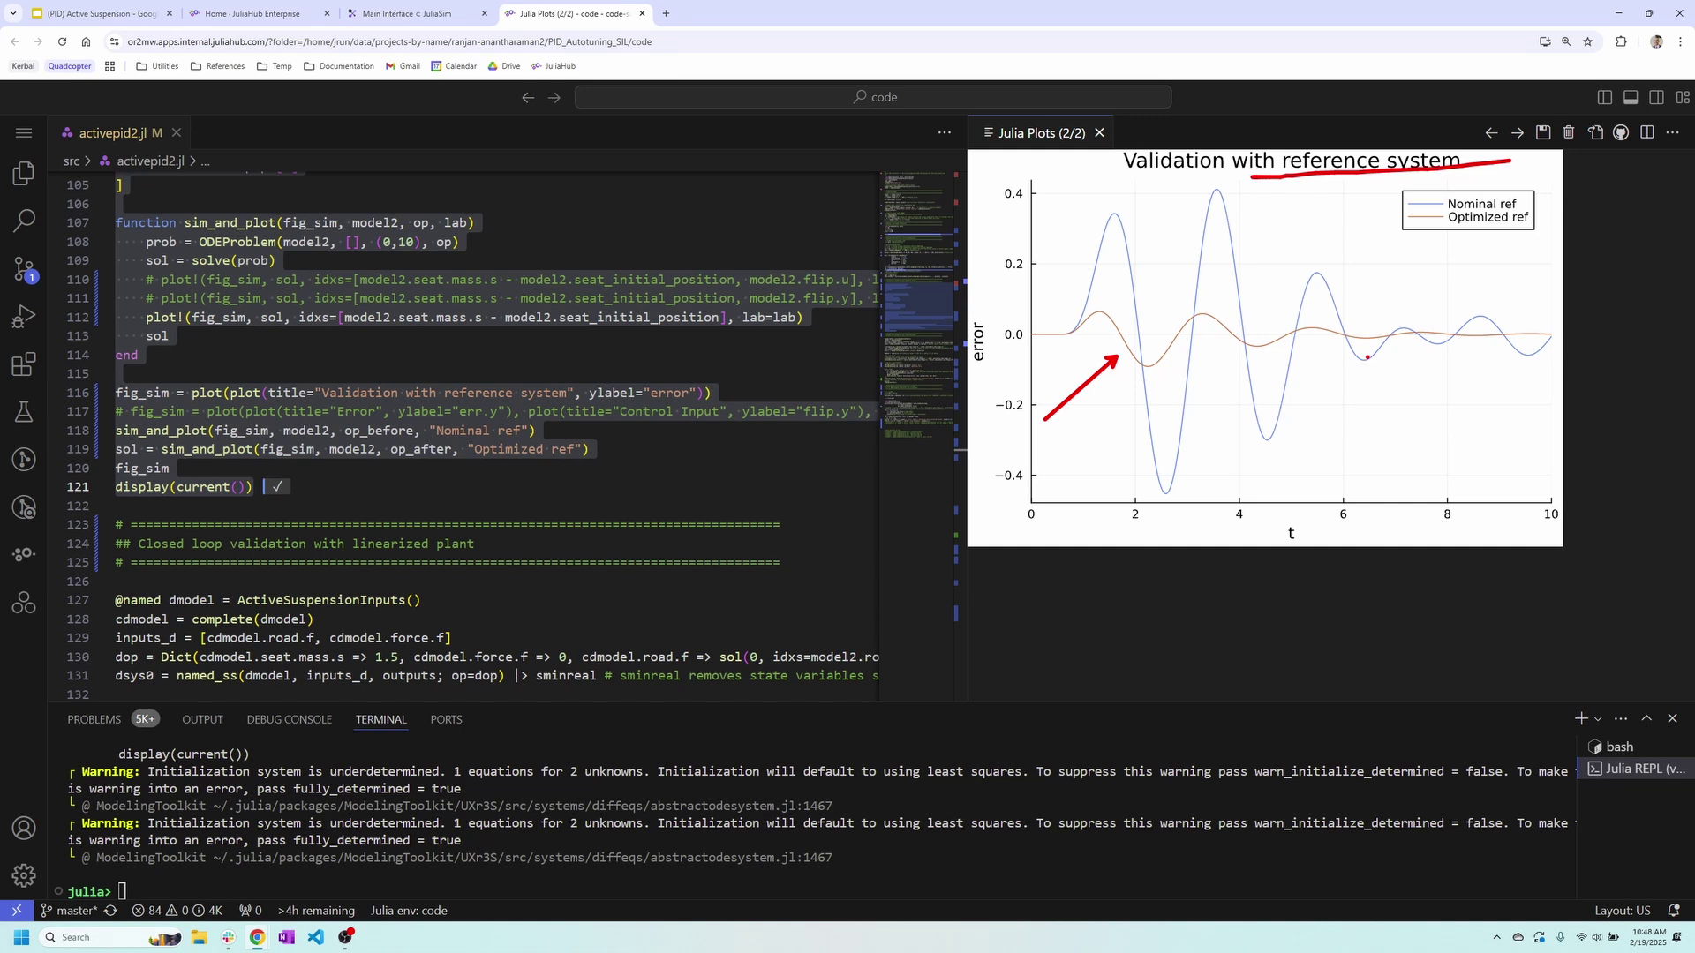
key("Escape")
Run lines 126 to 160 to validate the closed loop with the linearized plant, and widen the plot pane
left_click(380, 374)
scroll(367, 481, "down", 6)
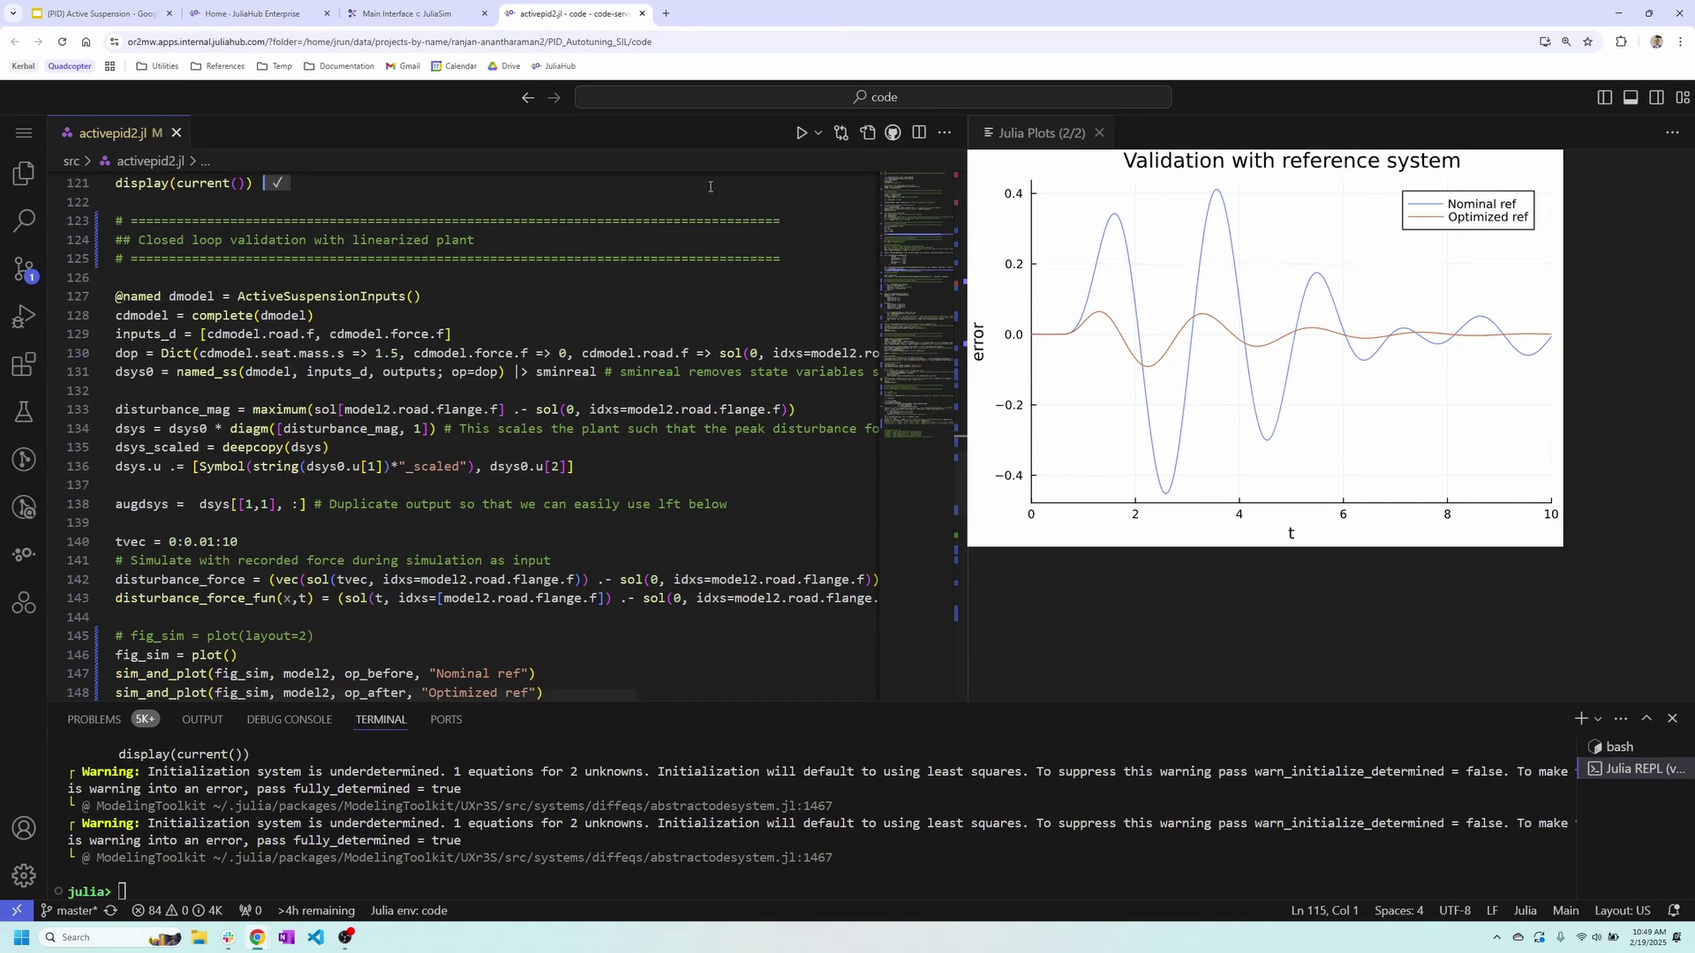
left_click(167, 274)
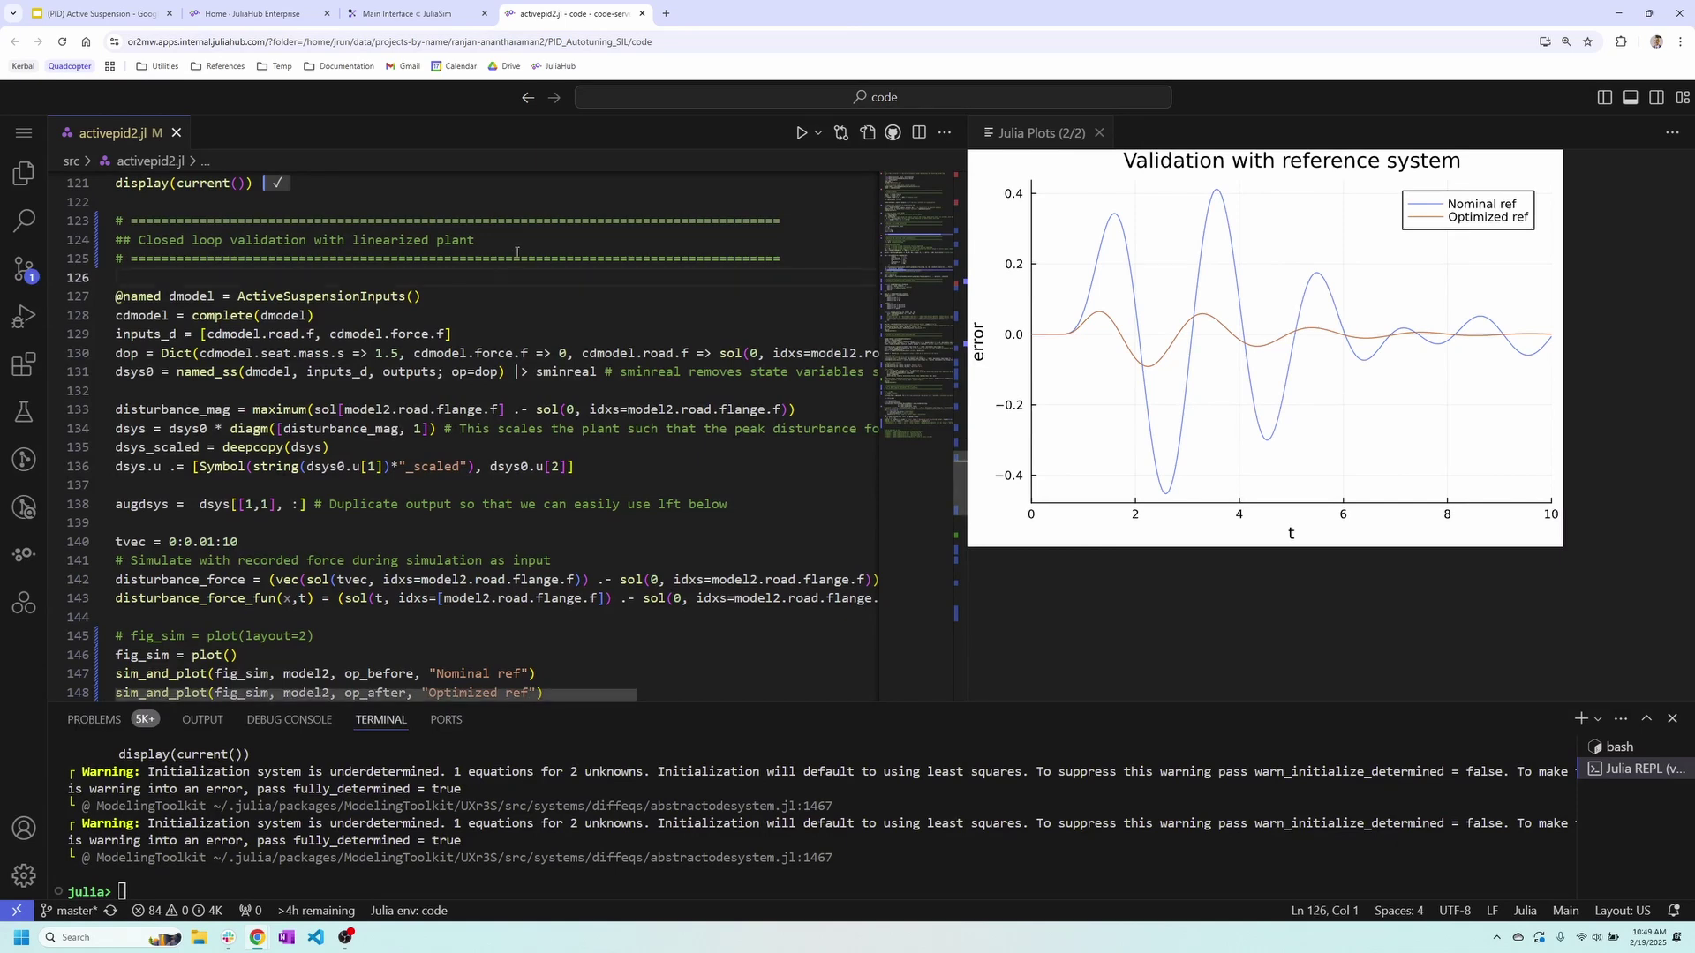
left_click_drag(490, 241, 353, 241)
left_click(335, 276)
scroll(250, 369, "down", 7)
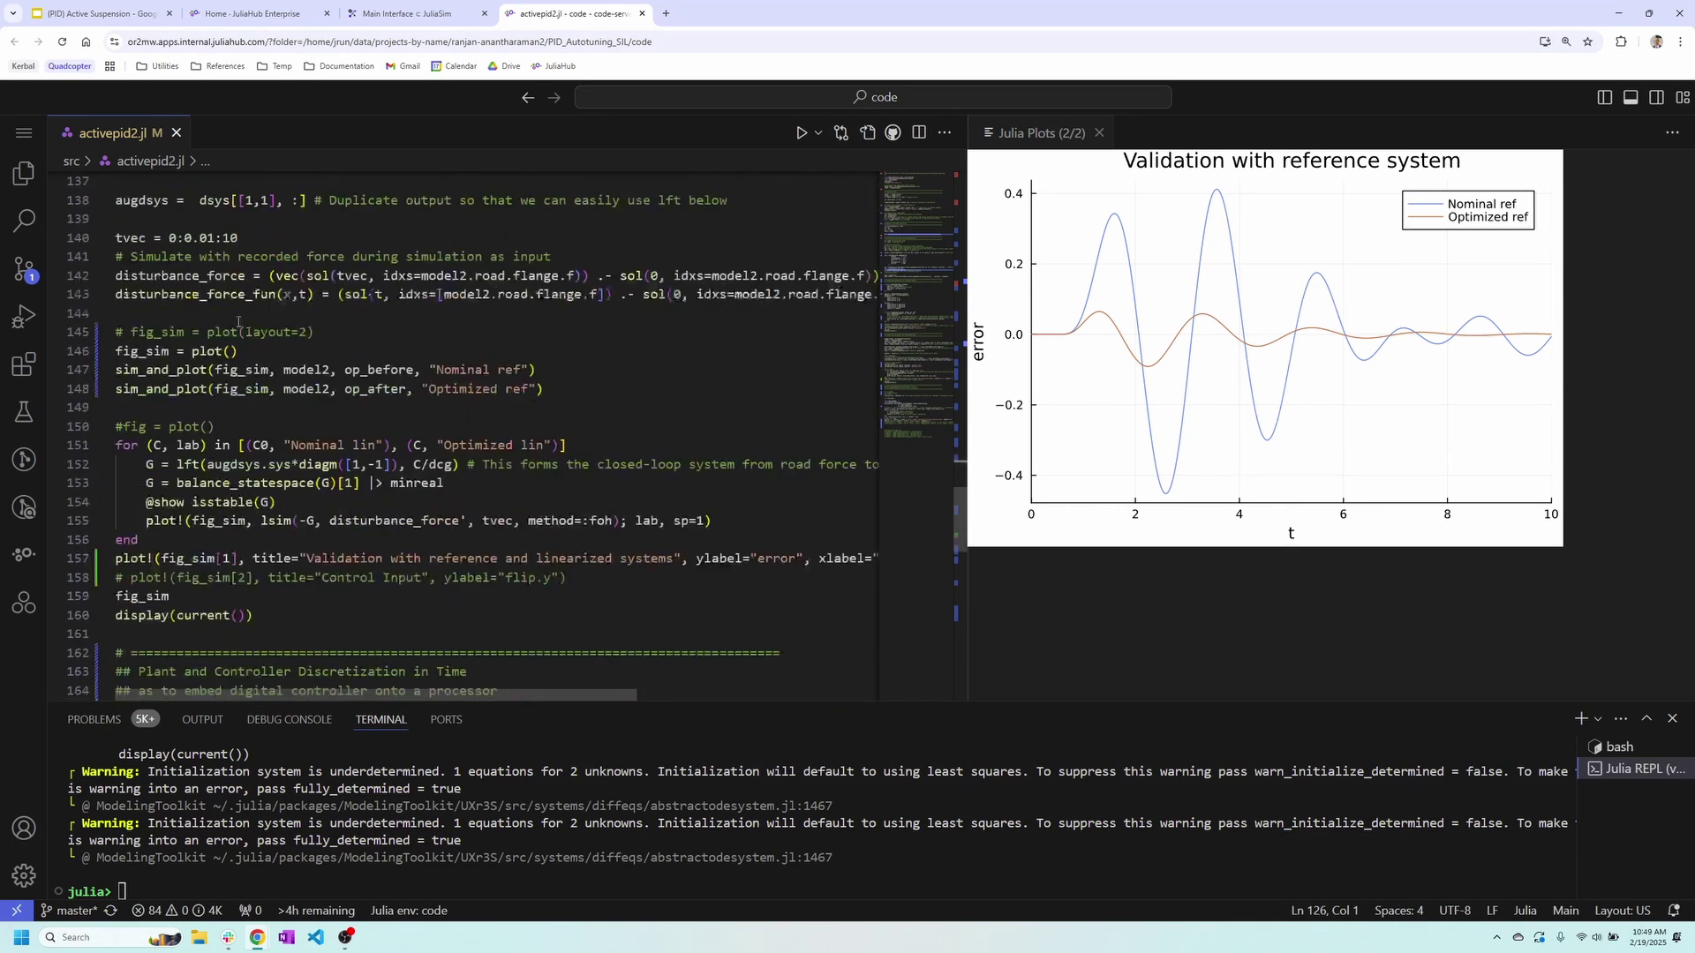
left_click(282, 553, "shift")
key("ctrl+Return")
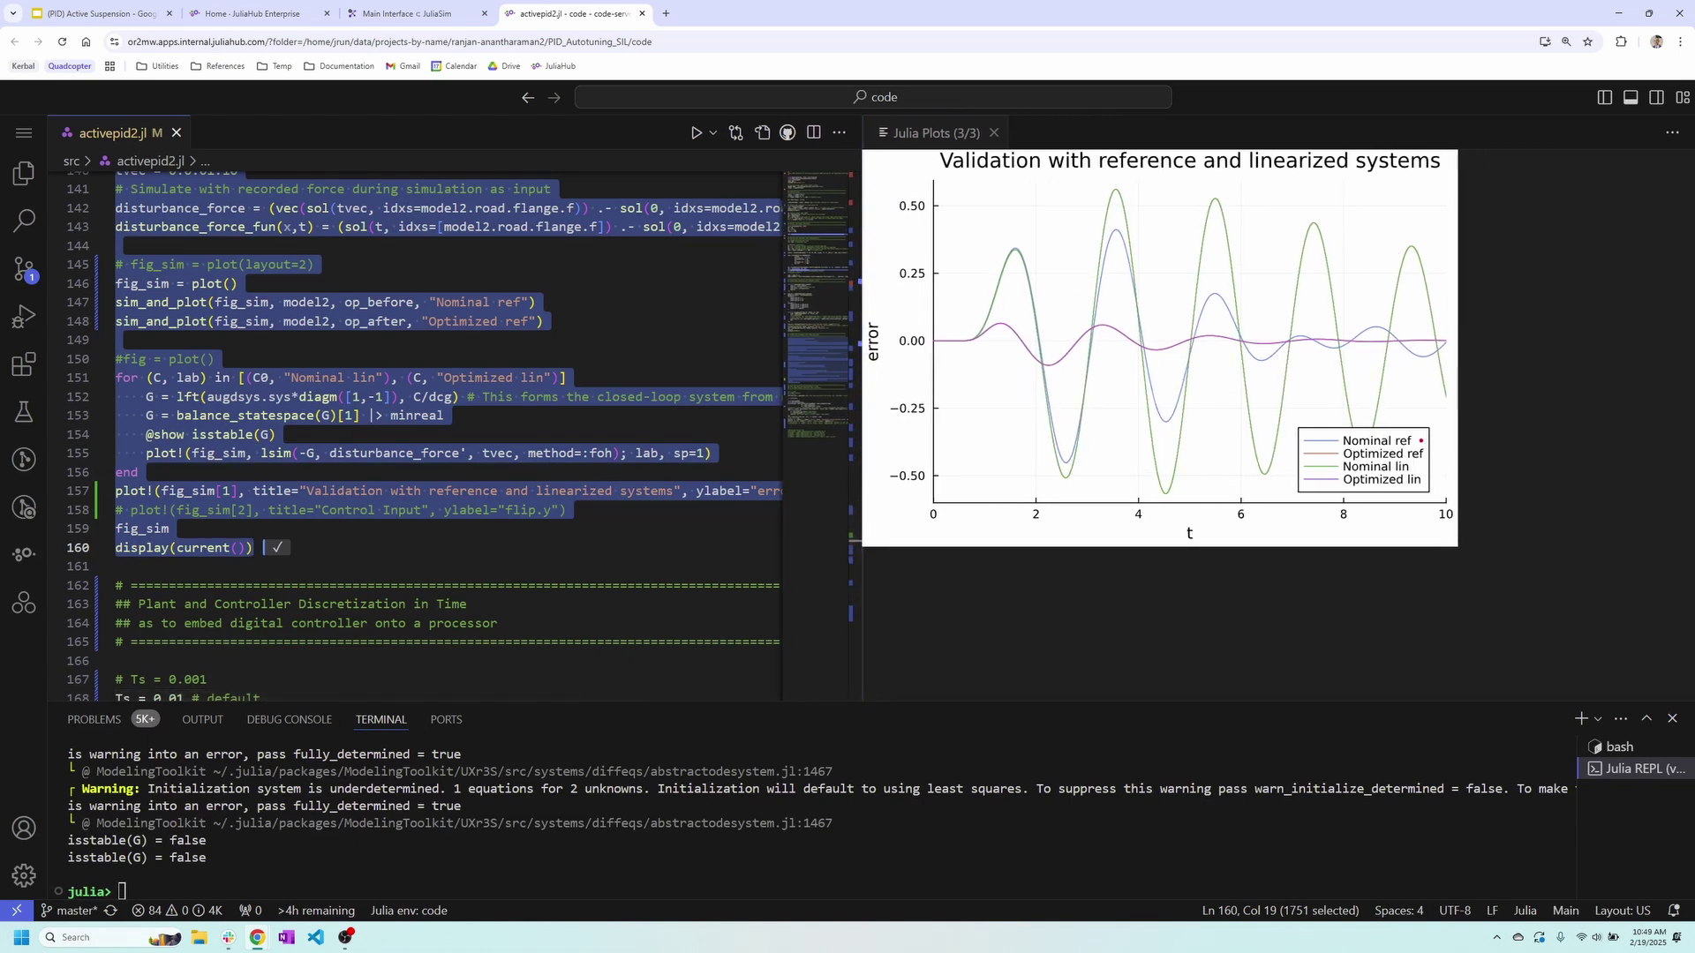
Compare the Nominal ref and Nominal lin curves in the validation plot
left_click_drag(1421, 440, 1491, 425)
left_click_drag(1422, 467, 1492, 454)
left_click_drag(1099, 203, 1051, 177)
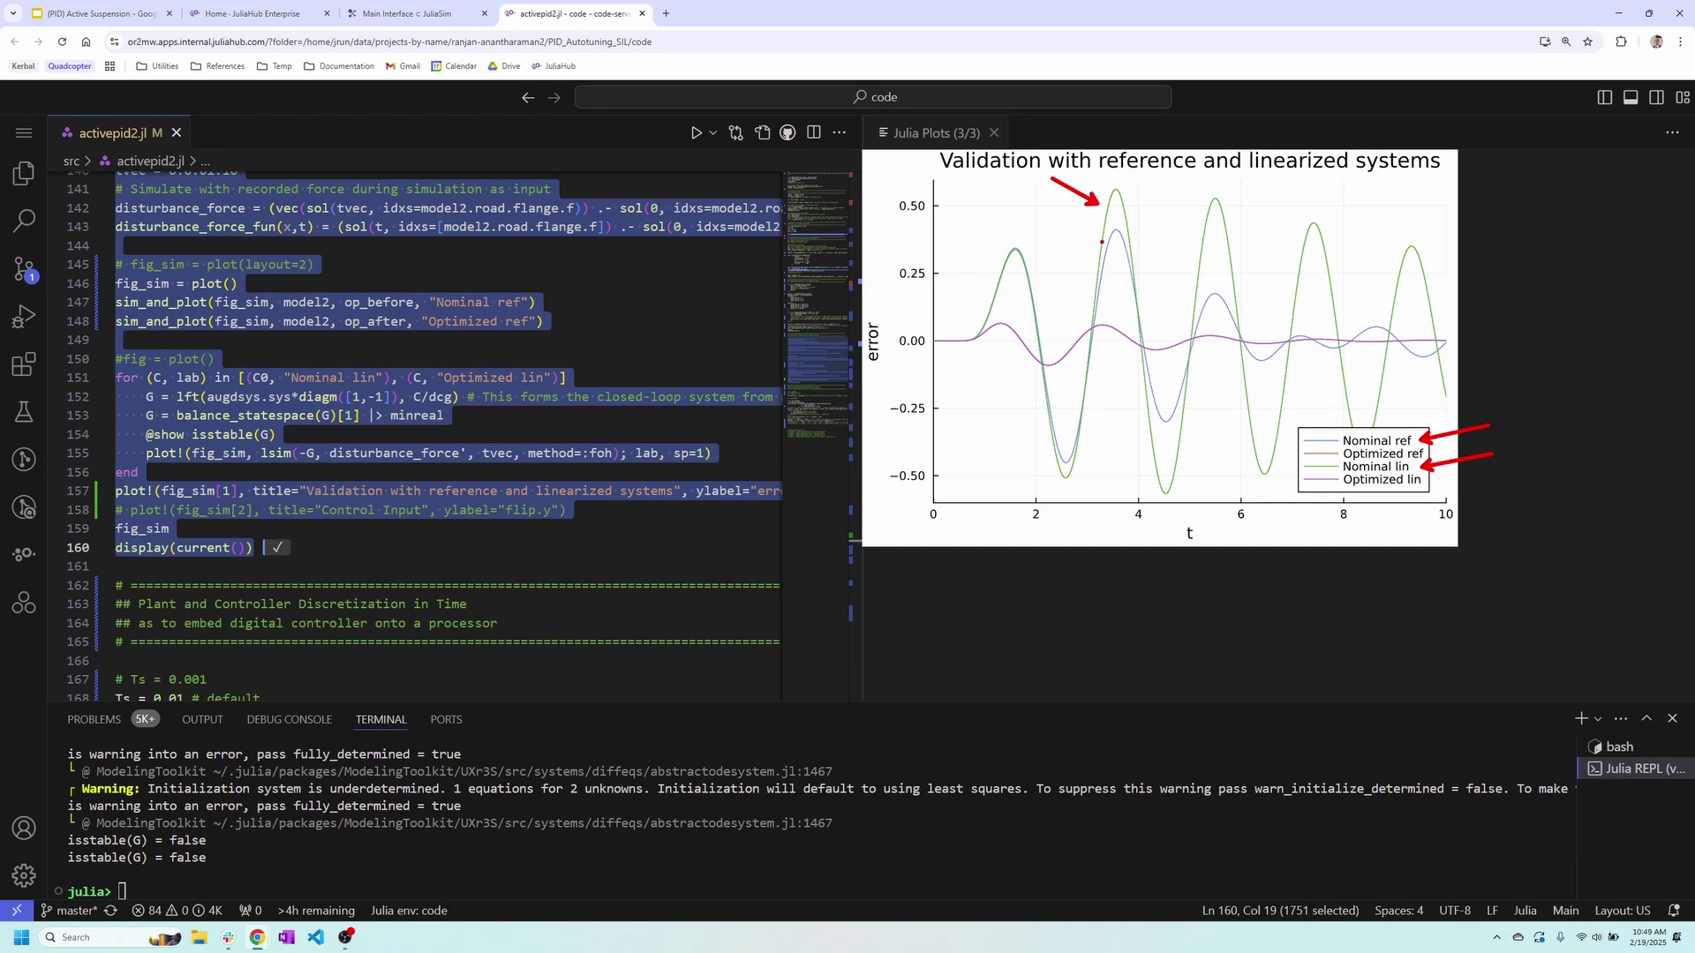
left_click_drag(1103, 238, 1036, 216)
key("ctrl+z")
key("ctrl+z")
key("ctrl+z")
key("ctrl+z")
Compare the Optimized ref and Optimized lin curves in the same validation plot
mouse_move(1428, 454)
left_mouse_down()
mouse_move(1517, 454)
mouse_move(1533, 481)
left_mouse_up()
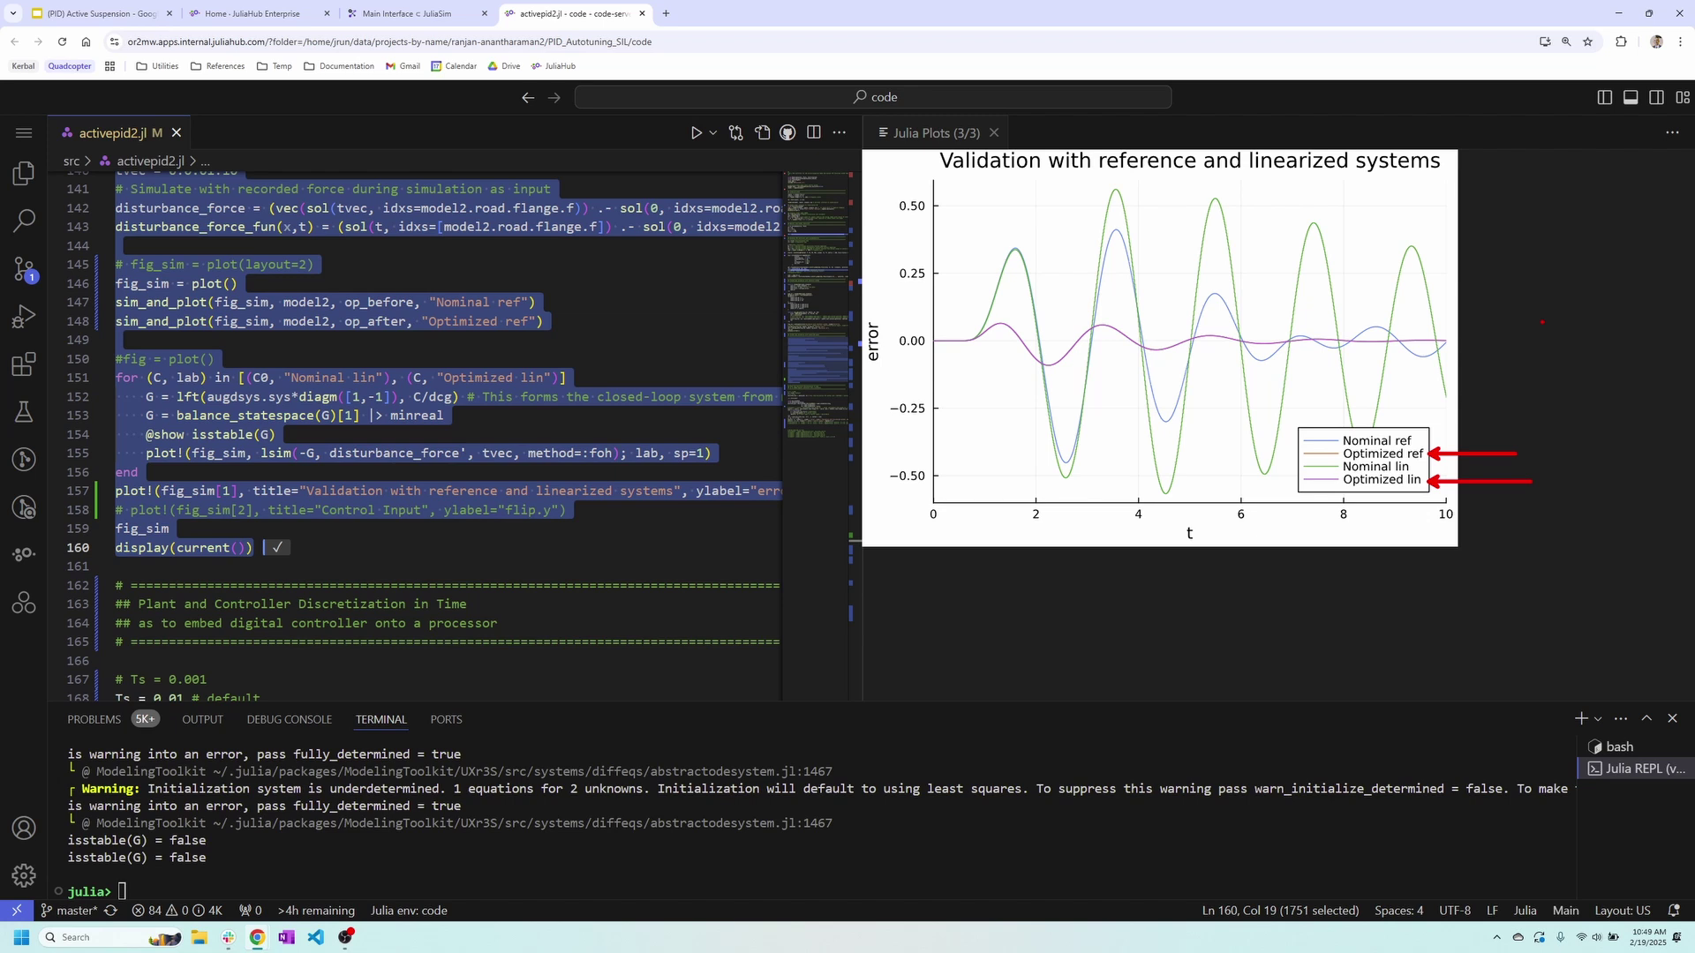
key("ctrl+z")
key("ctrl+z")
left_click_drag(1013, 350, 915, 461)
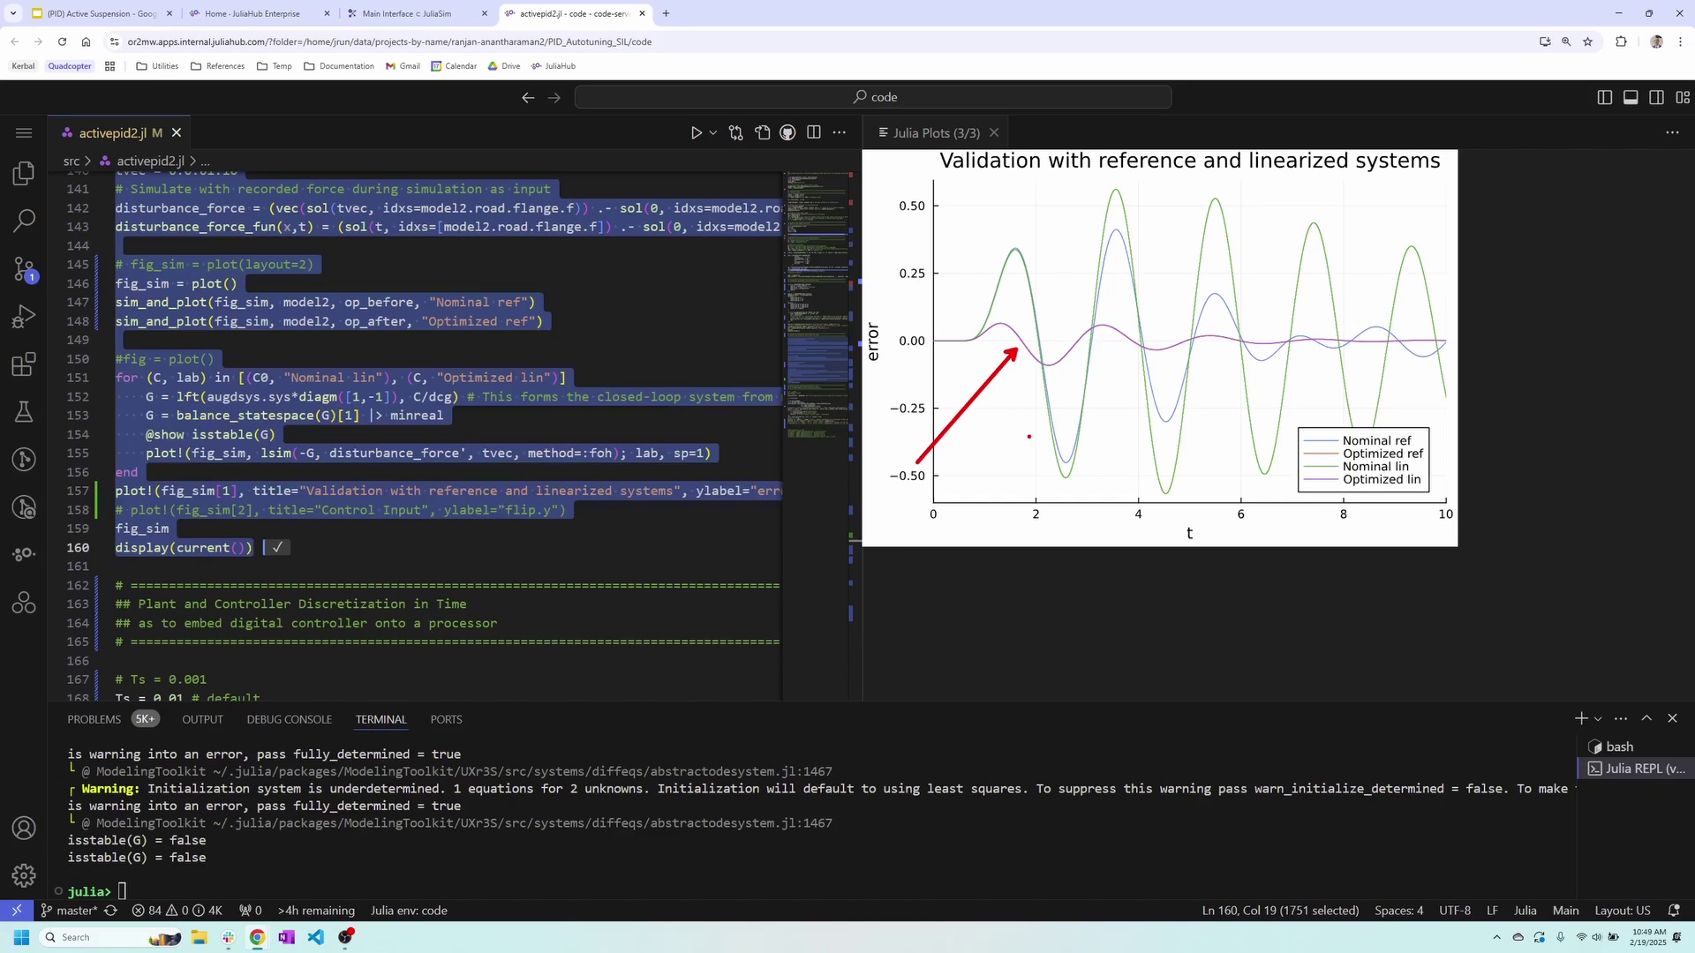
mouse_move(933, 321)
left_mouse_down()
mouse_move(1086, 356)
mouse_move(1453, 368)
left_mouse_up()
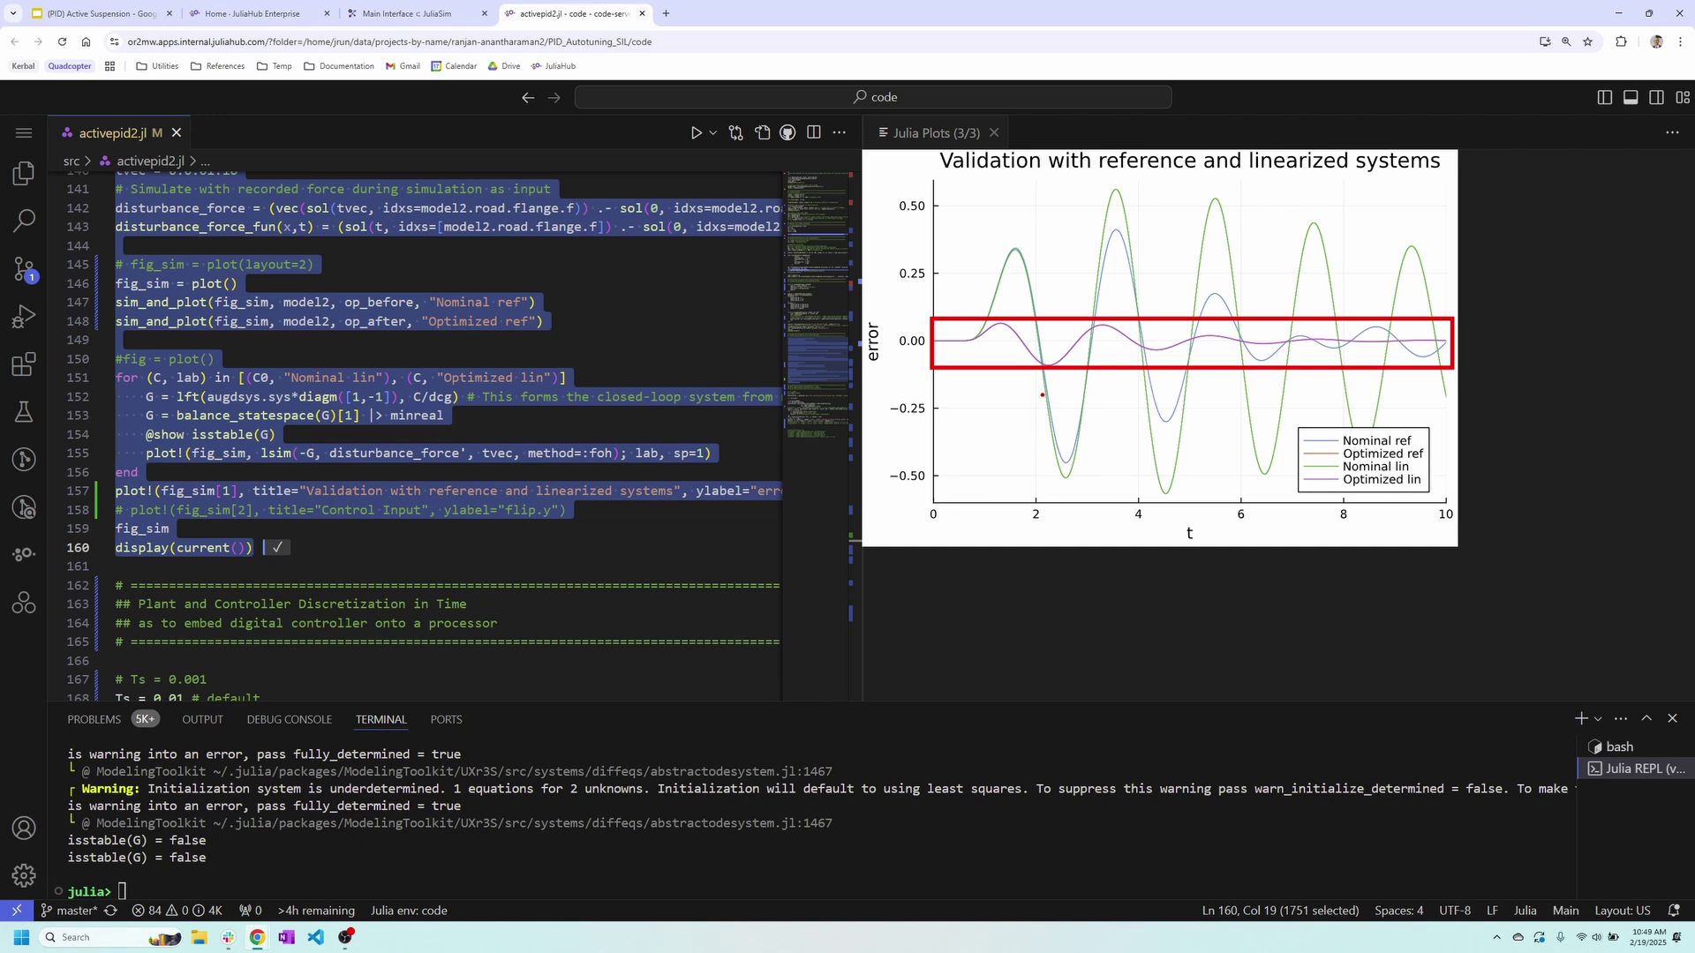
Run lines 166 to 188 to discretize the plant and controller and plot the validation, and adjust the plot pane's width
left_click(641, 491)
scroll(642, 503, "down", 4)
scroll(642, 515, "down", 3)
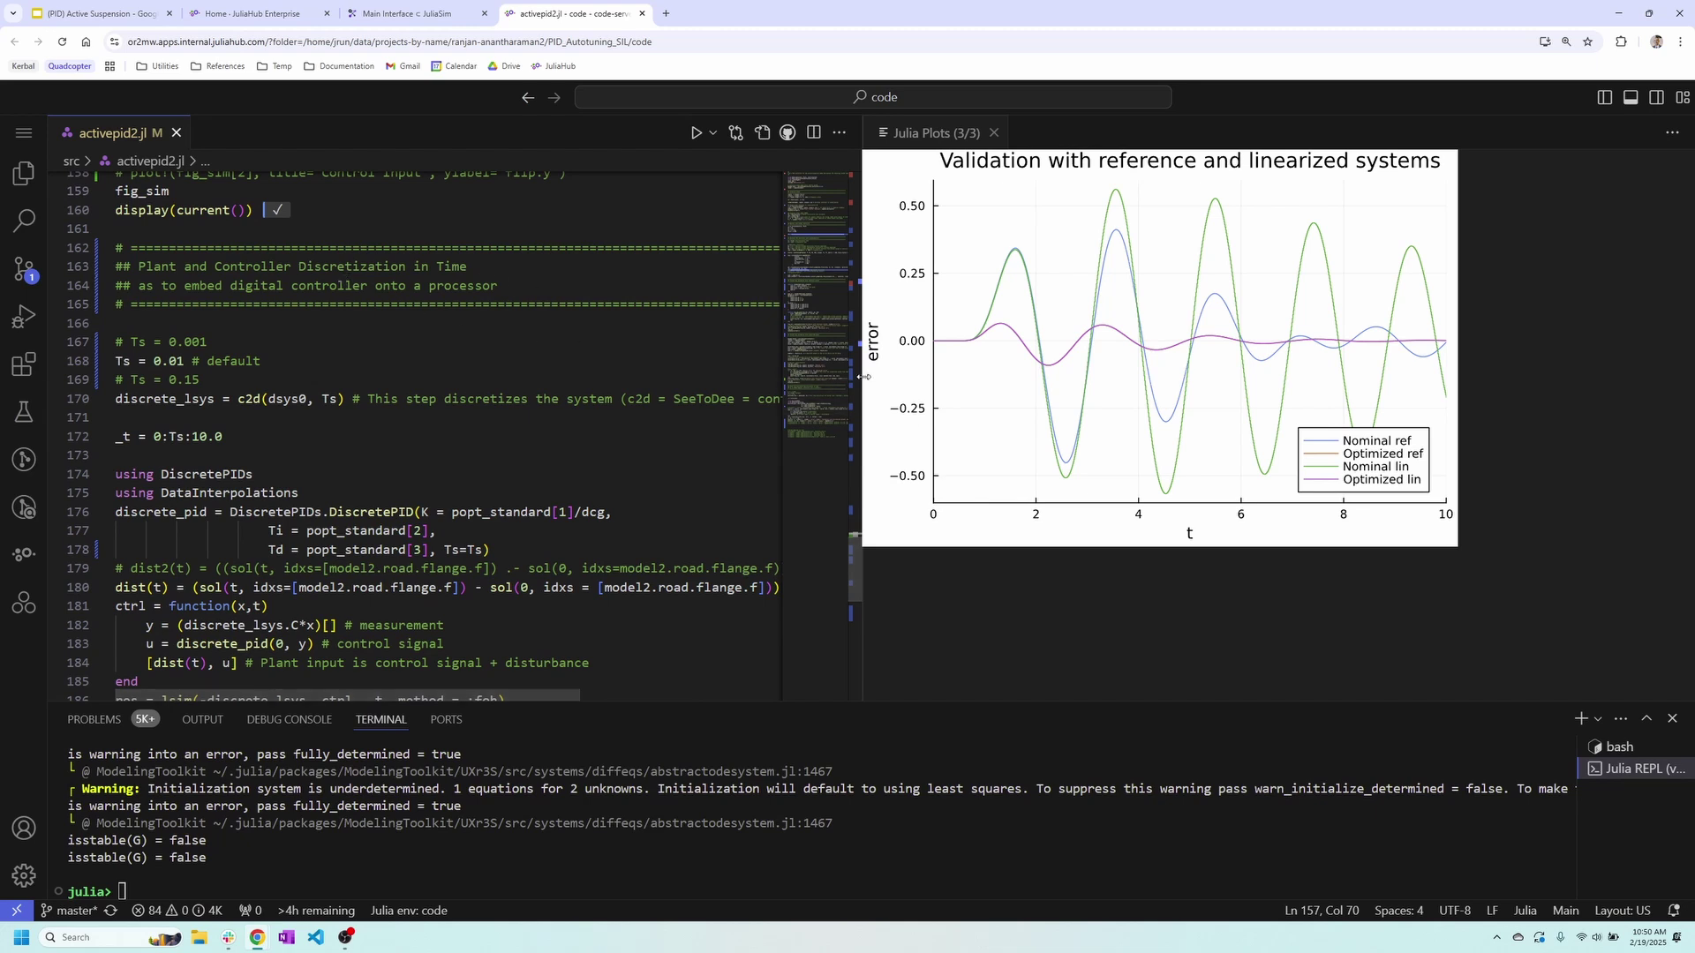
left_click_drag(859, 377, 1008, 374)
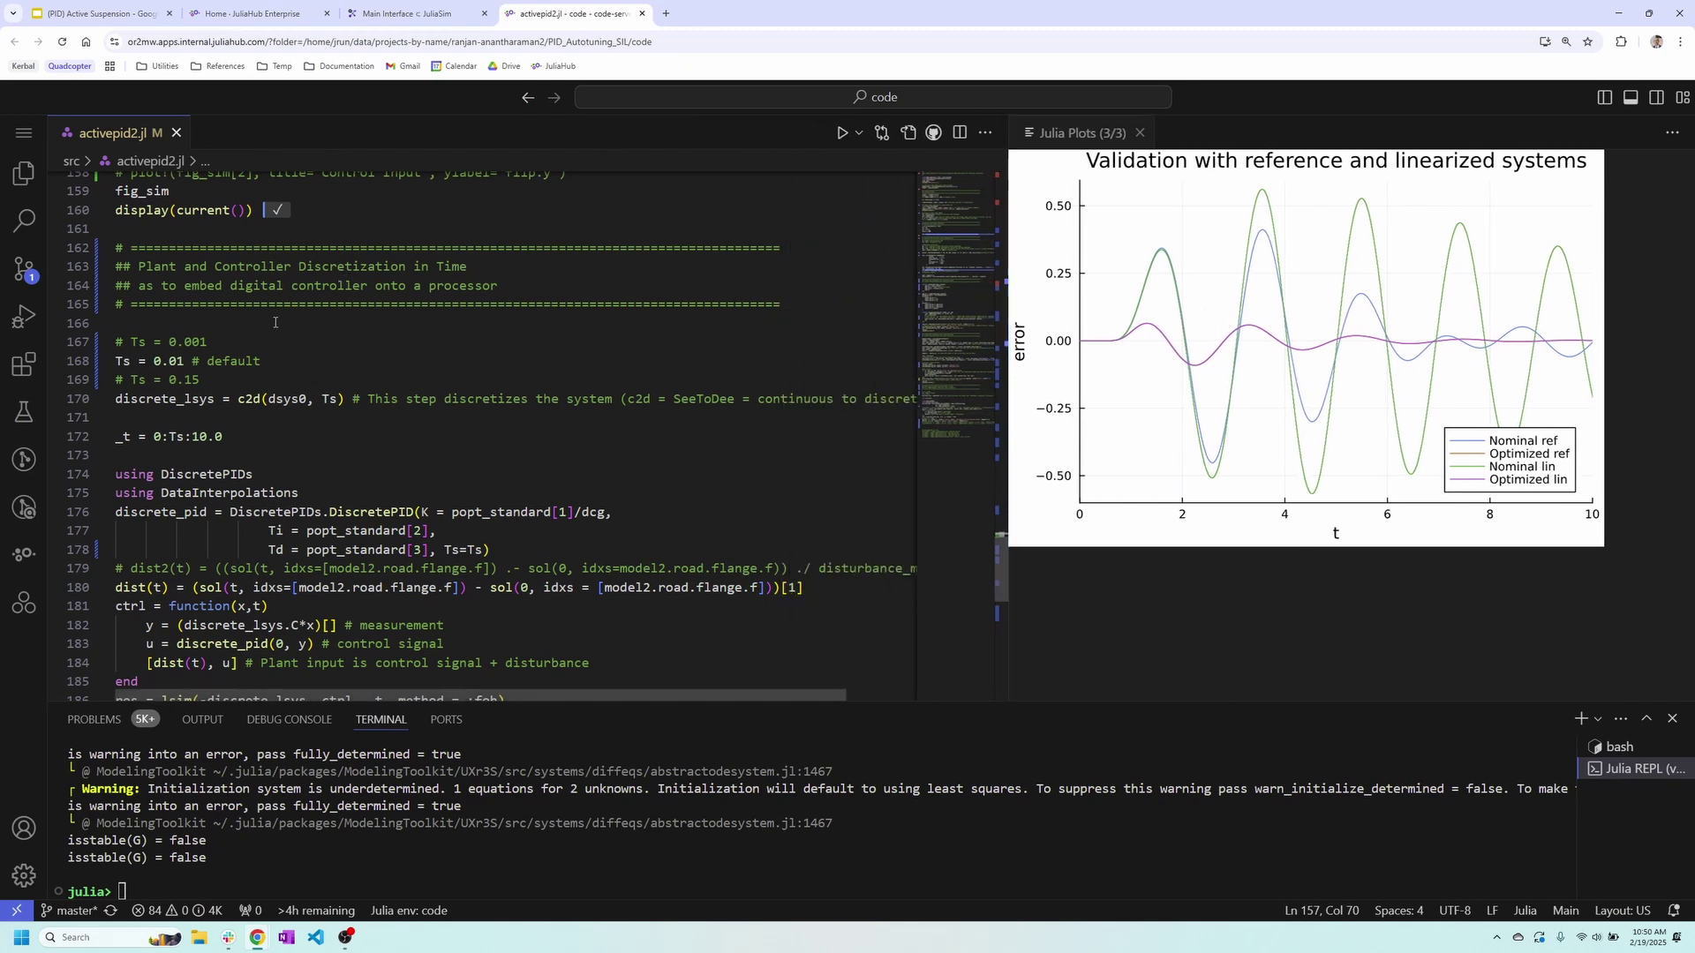
left_click(170, 320)
scroll(207, 494, "down", 4)
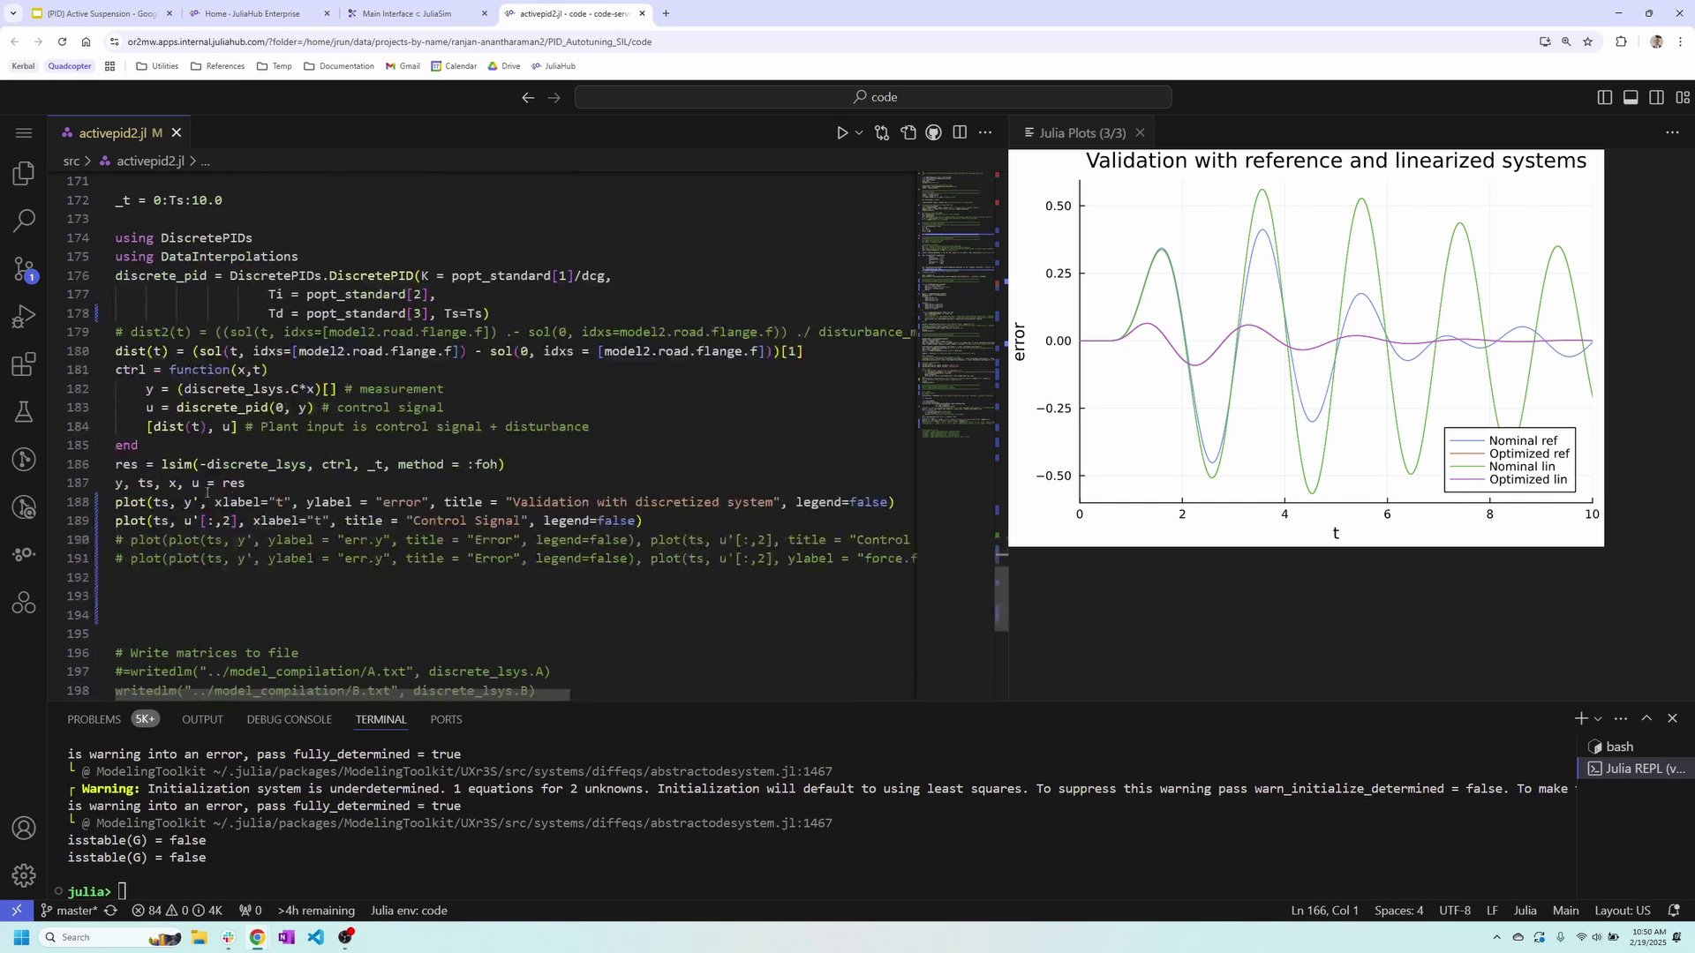
left_click(117, 521, "shift")
key("ctrl+Return")
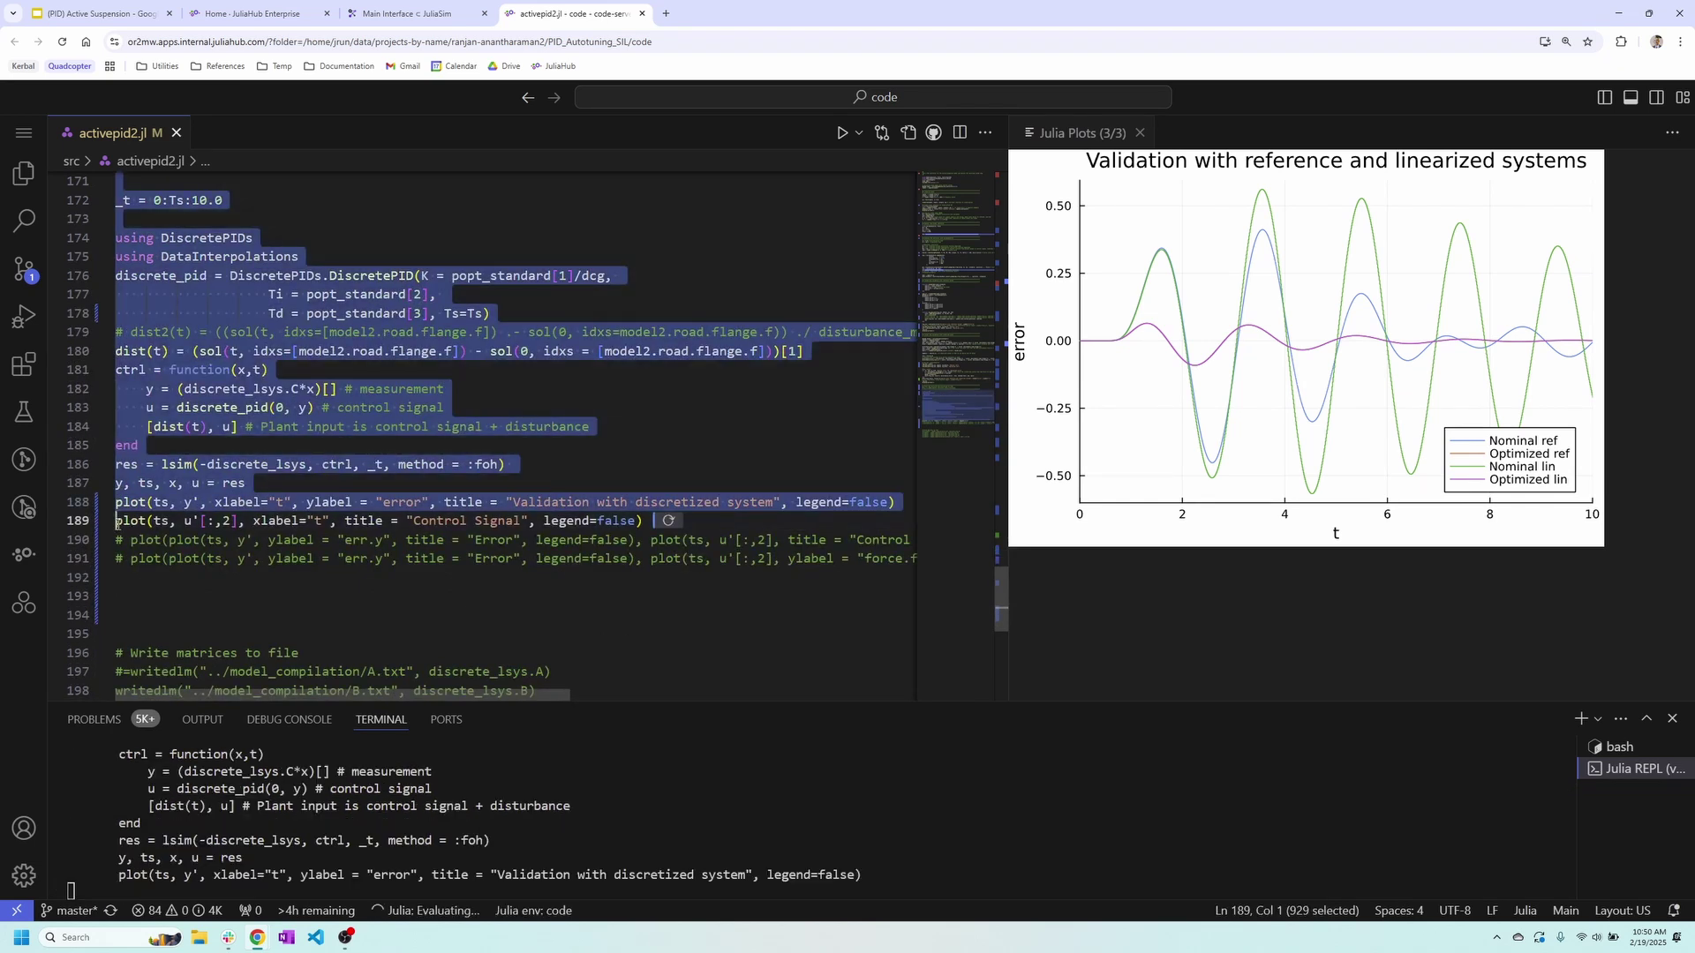
left_click_drag(1008, 379, 920, 398)
left_click(660, 317)
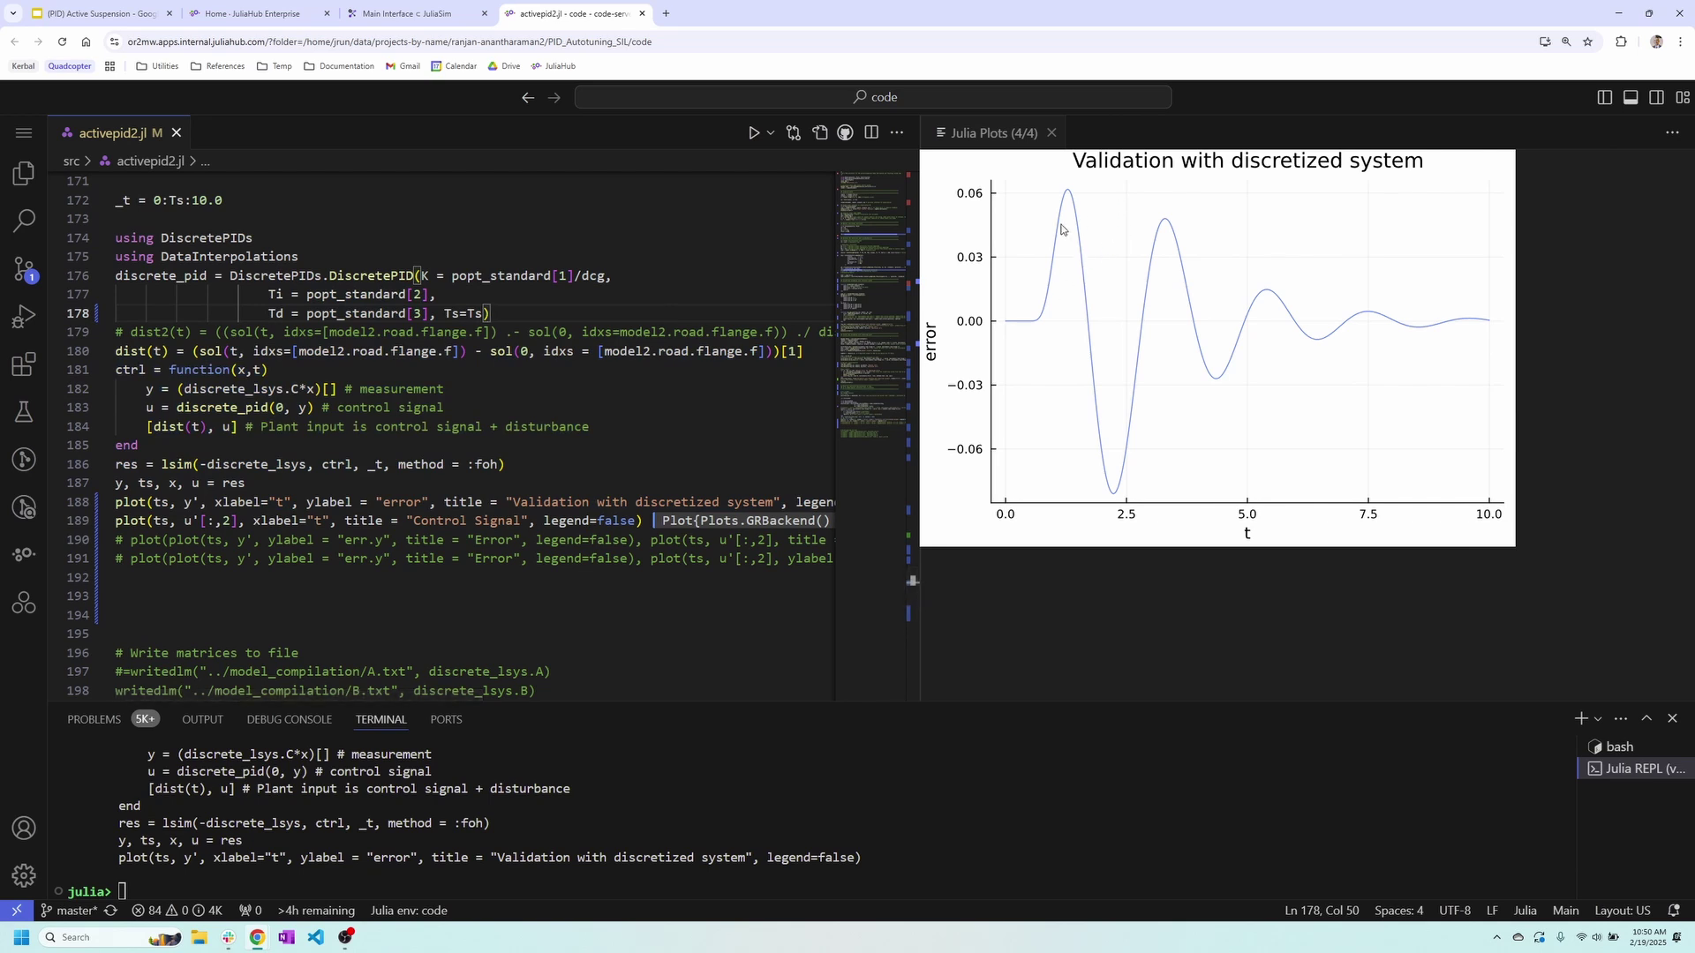
Examine the error range in the plot of the validation with the discretized system
key("ctrl+2")
left_click_drag(954, 193, 856, 193)
left_click_drag(944, 492, 887, 493)
left_click_drag(1232, 180, 1376, 185)
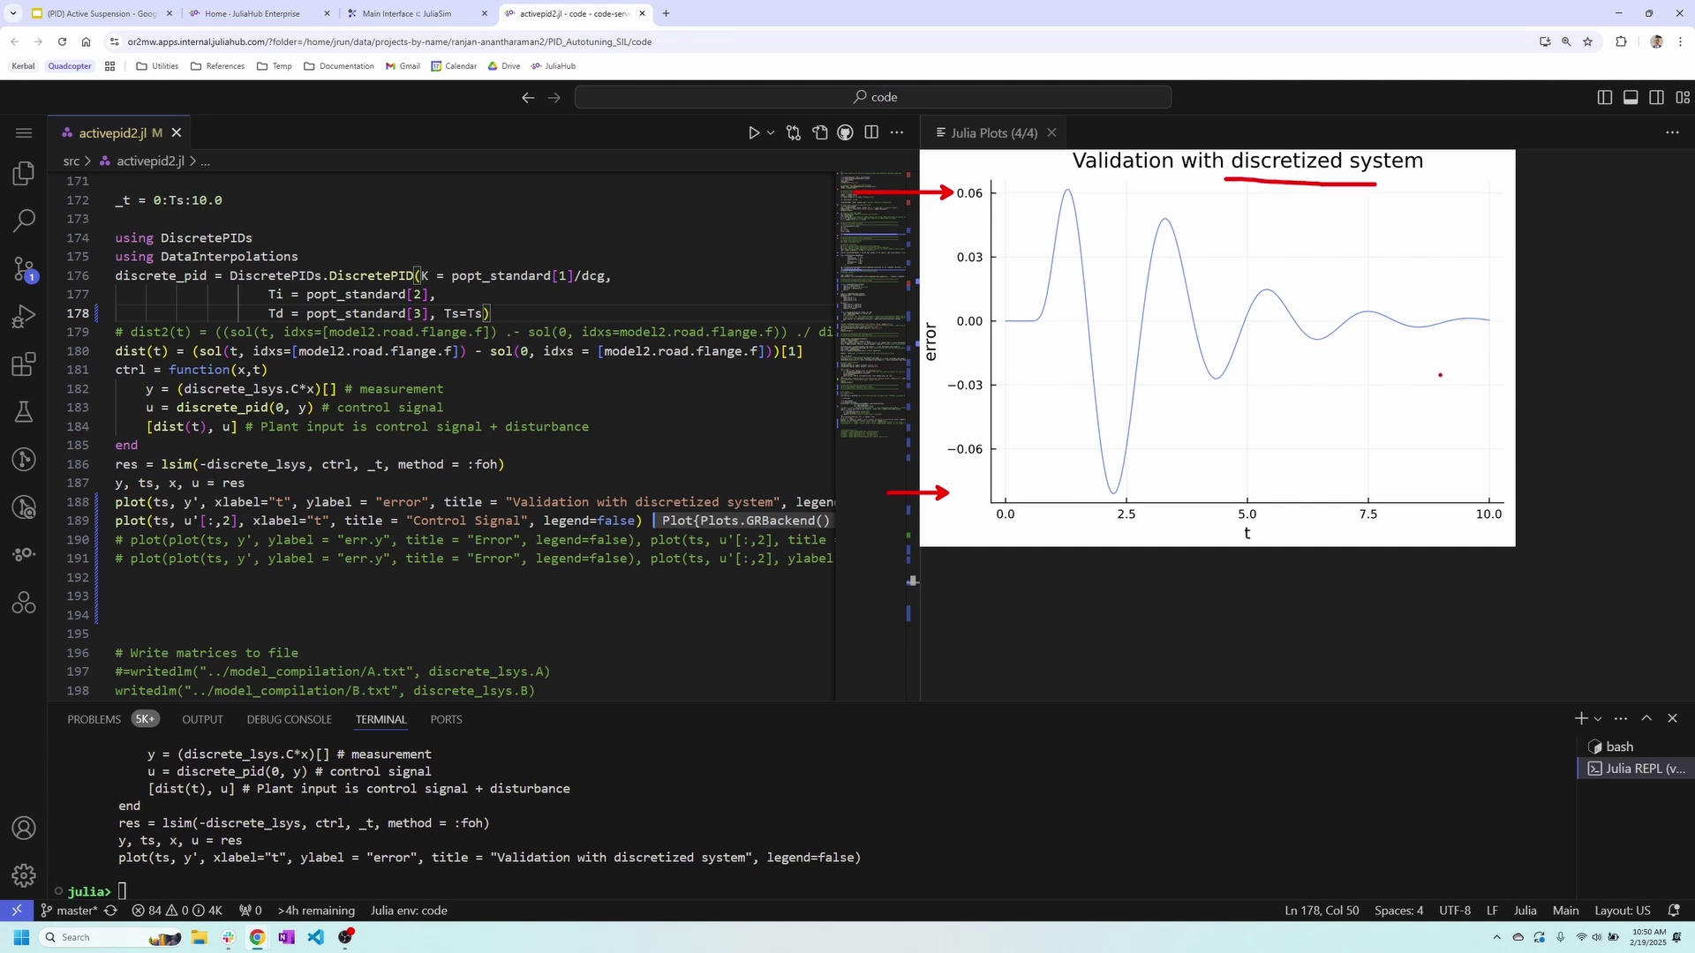
key("ctrl+z")
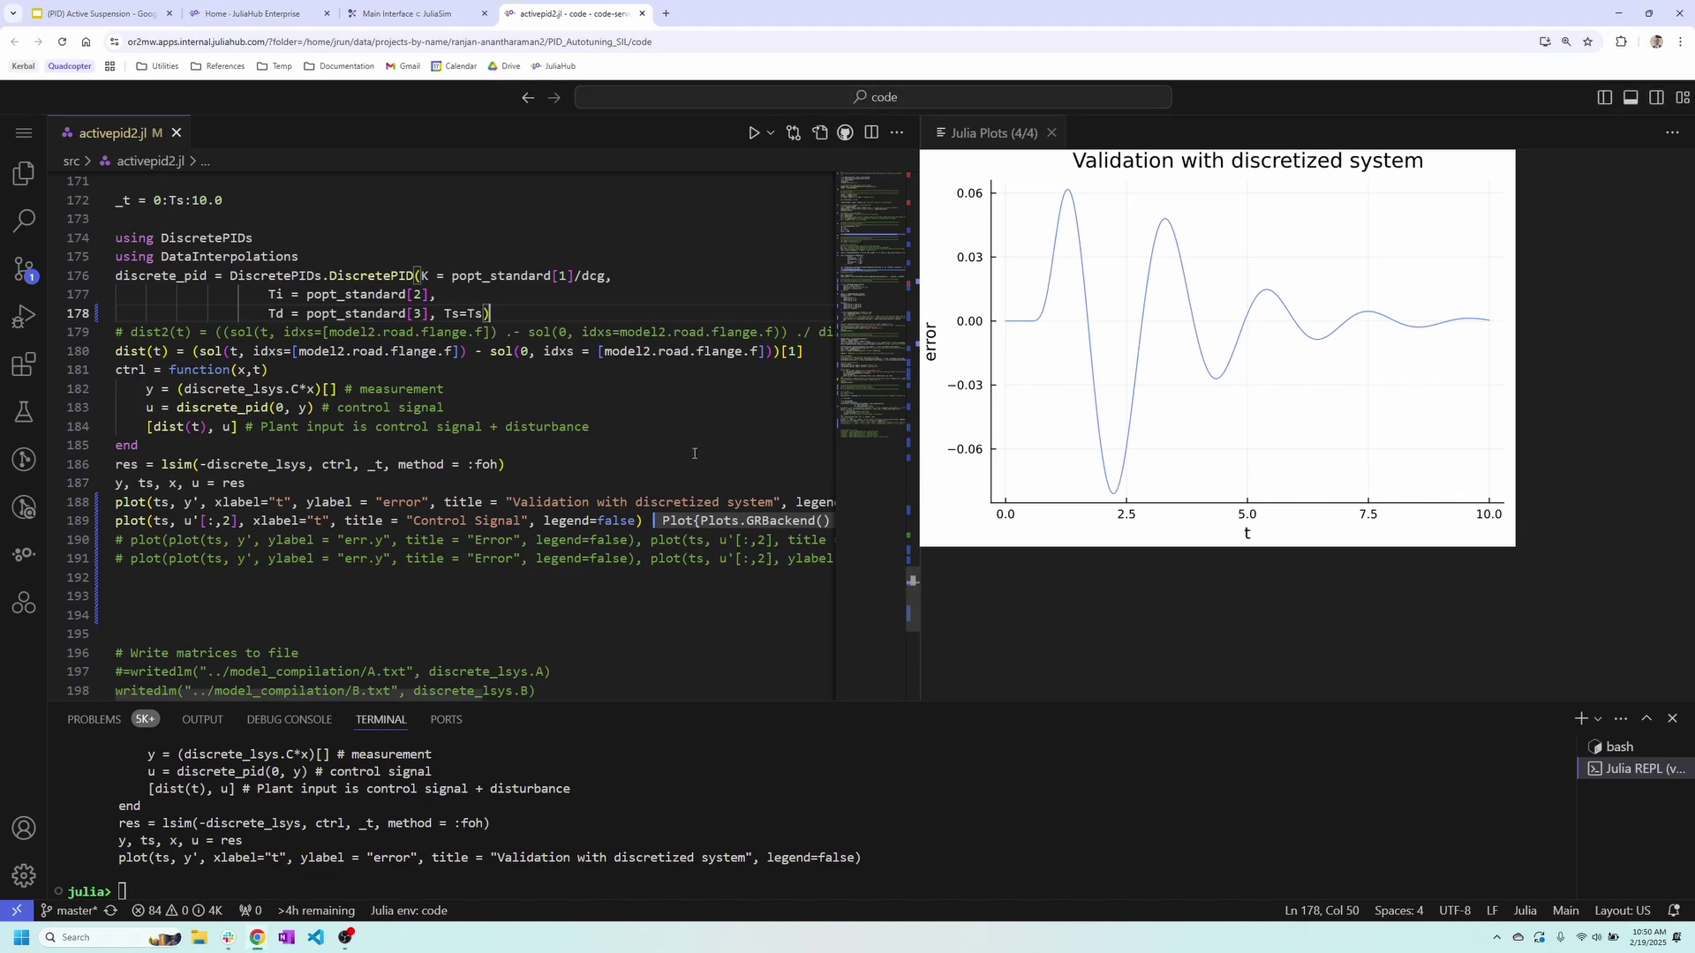
Run line 189 to plot the control signal, and evaluate u[2,end] in the Julia REPL
left_click(319, 522)
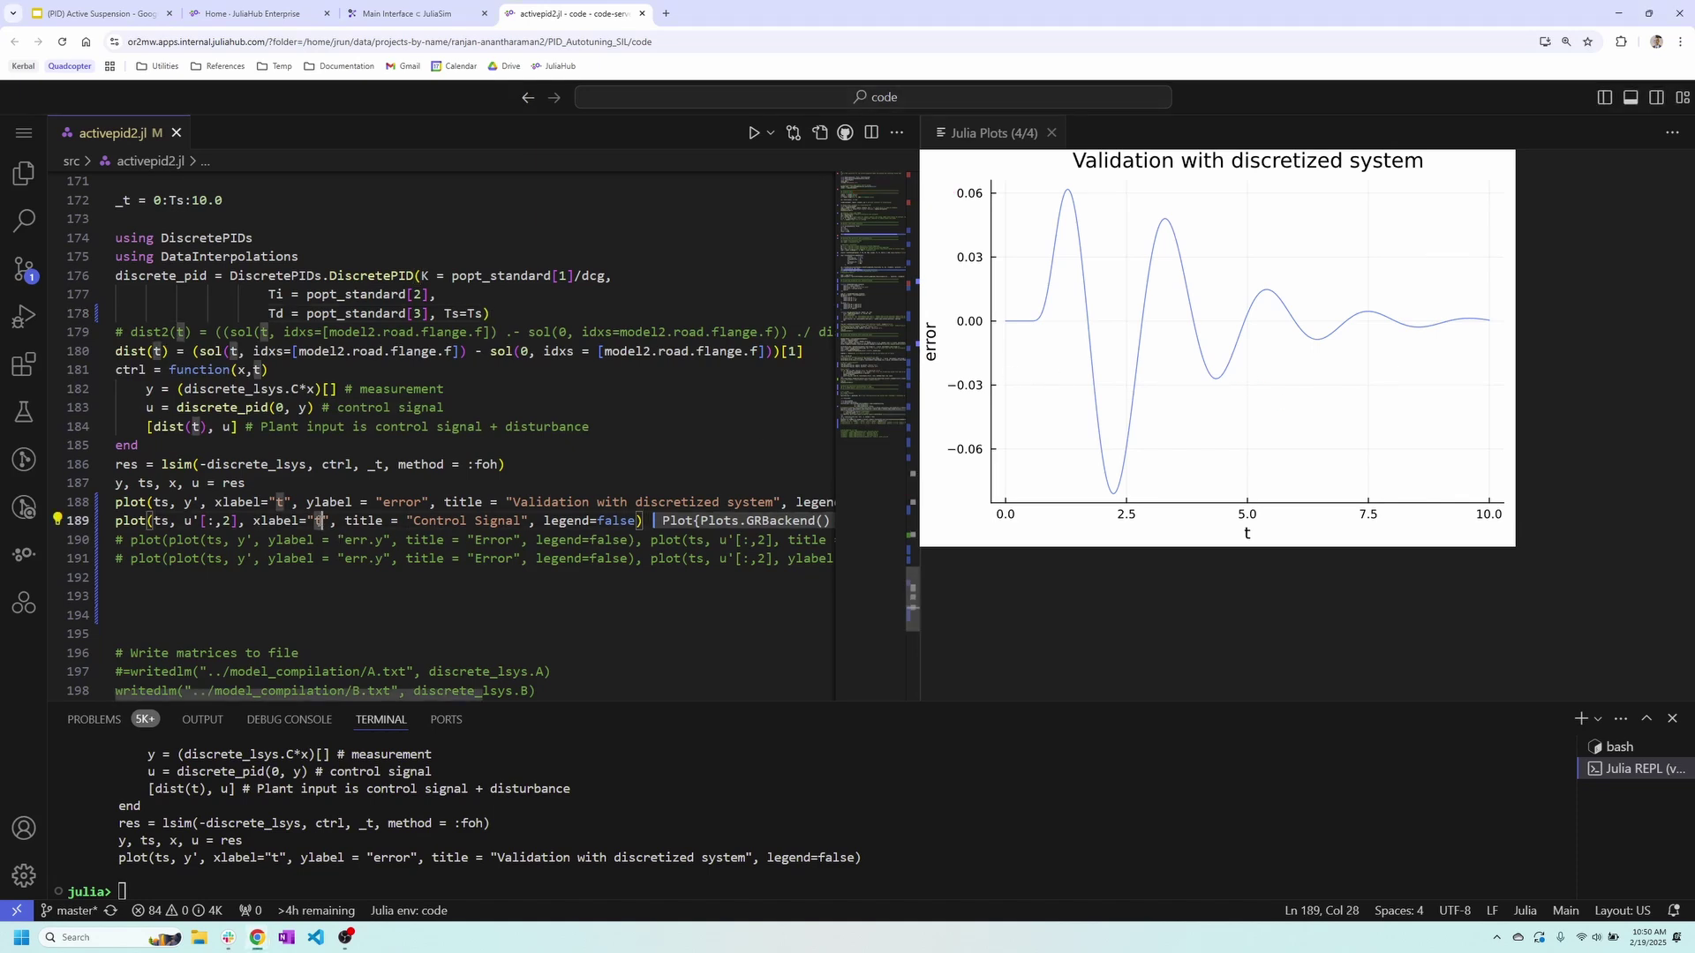
key("shift+Return")
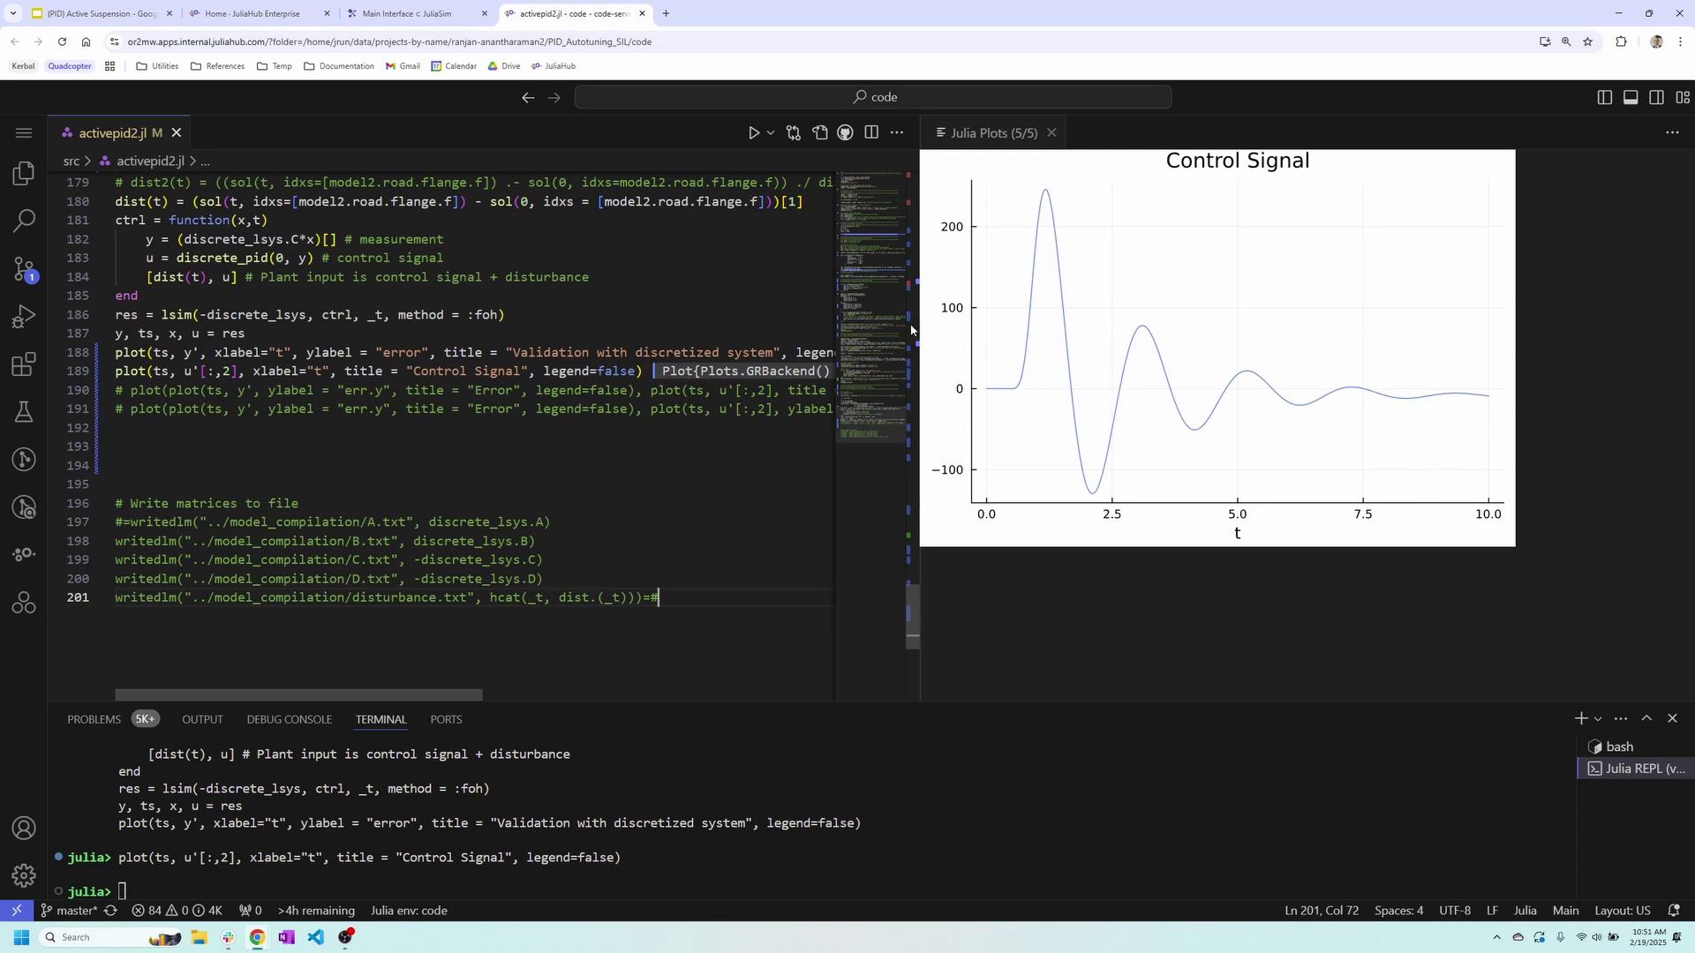
left_click(1104, 792)
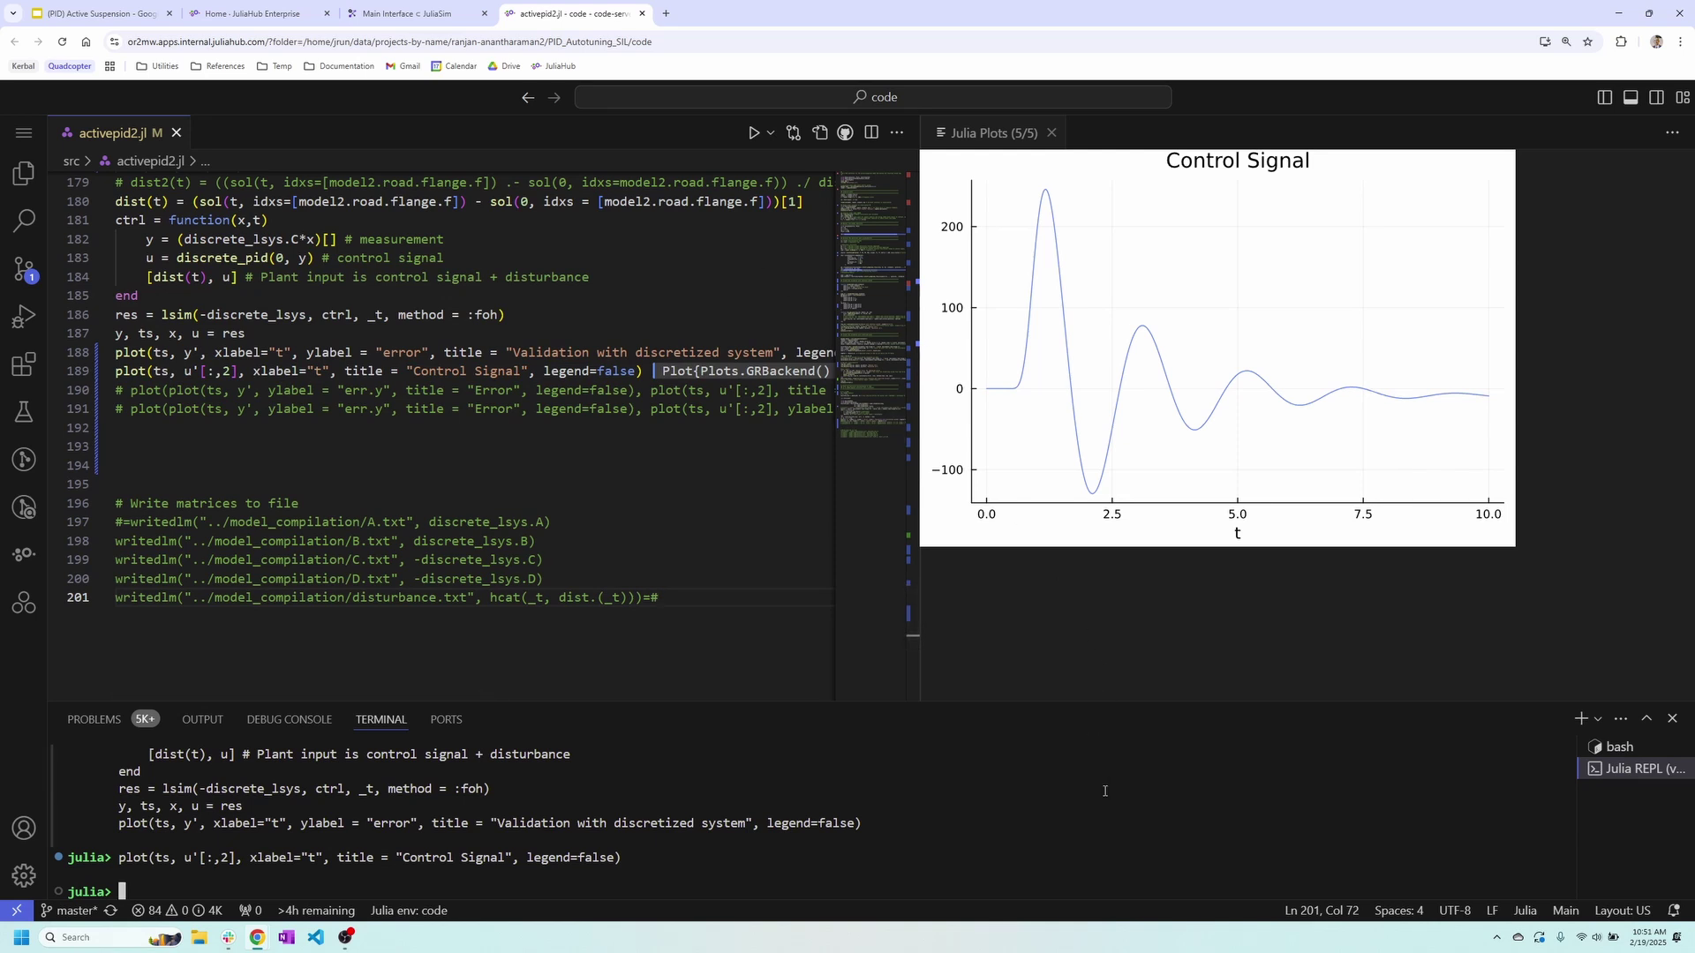
type("u[2,end]")
key("Return")
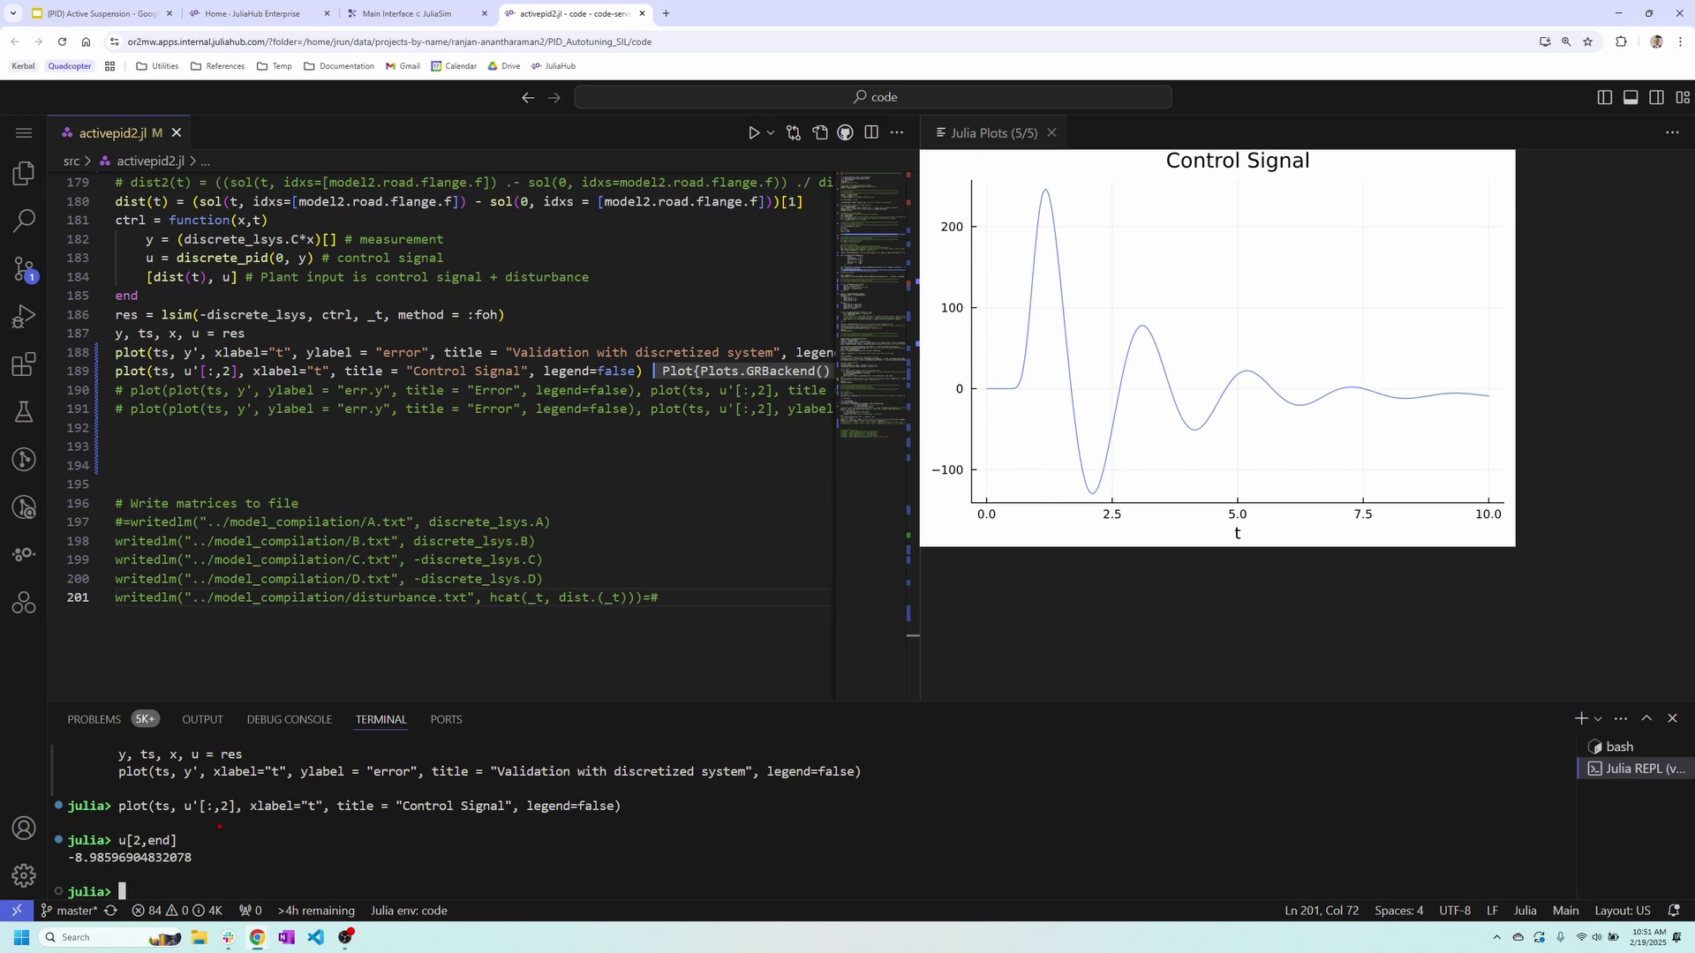
Compare the u[2,end] result with the end of the curve in the Control Signal plot
left_click_drag(219, 826, 58, 873)
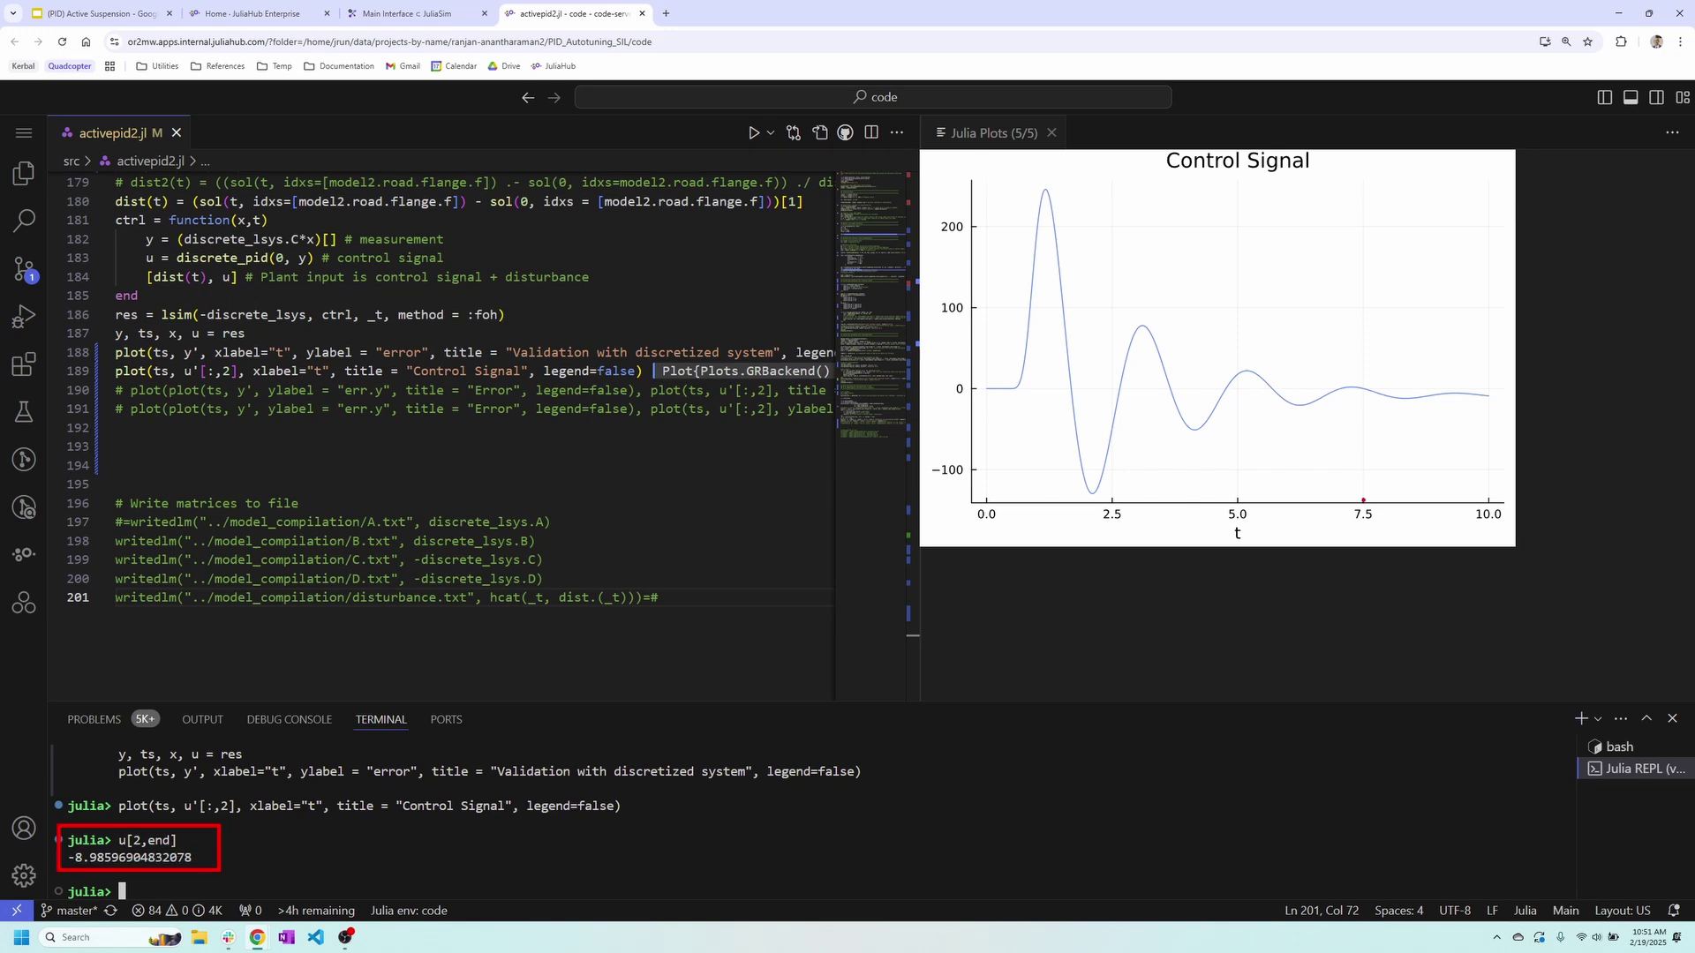
left_click_drag(1465, 412, 234, 846)
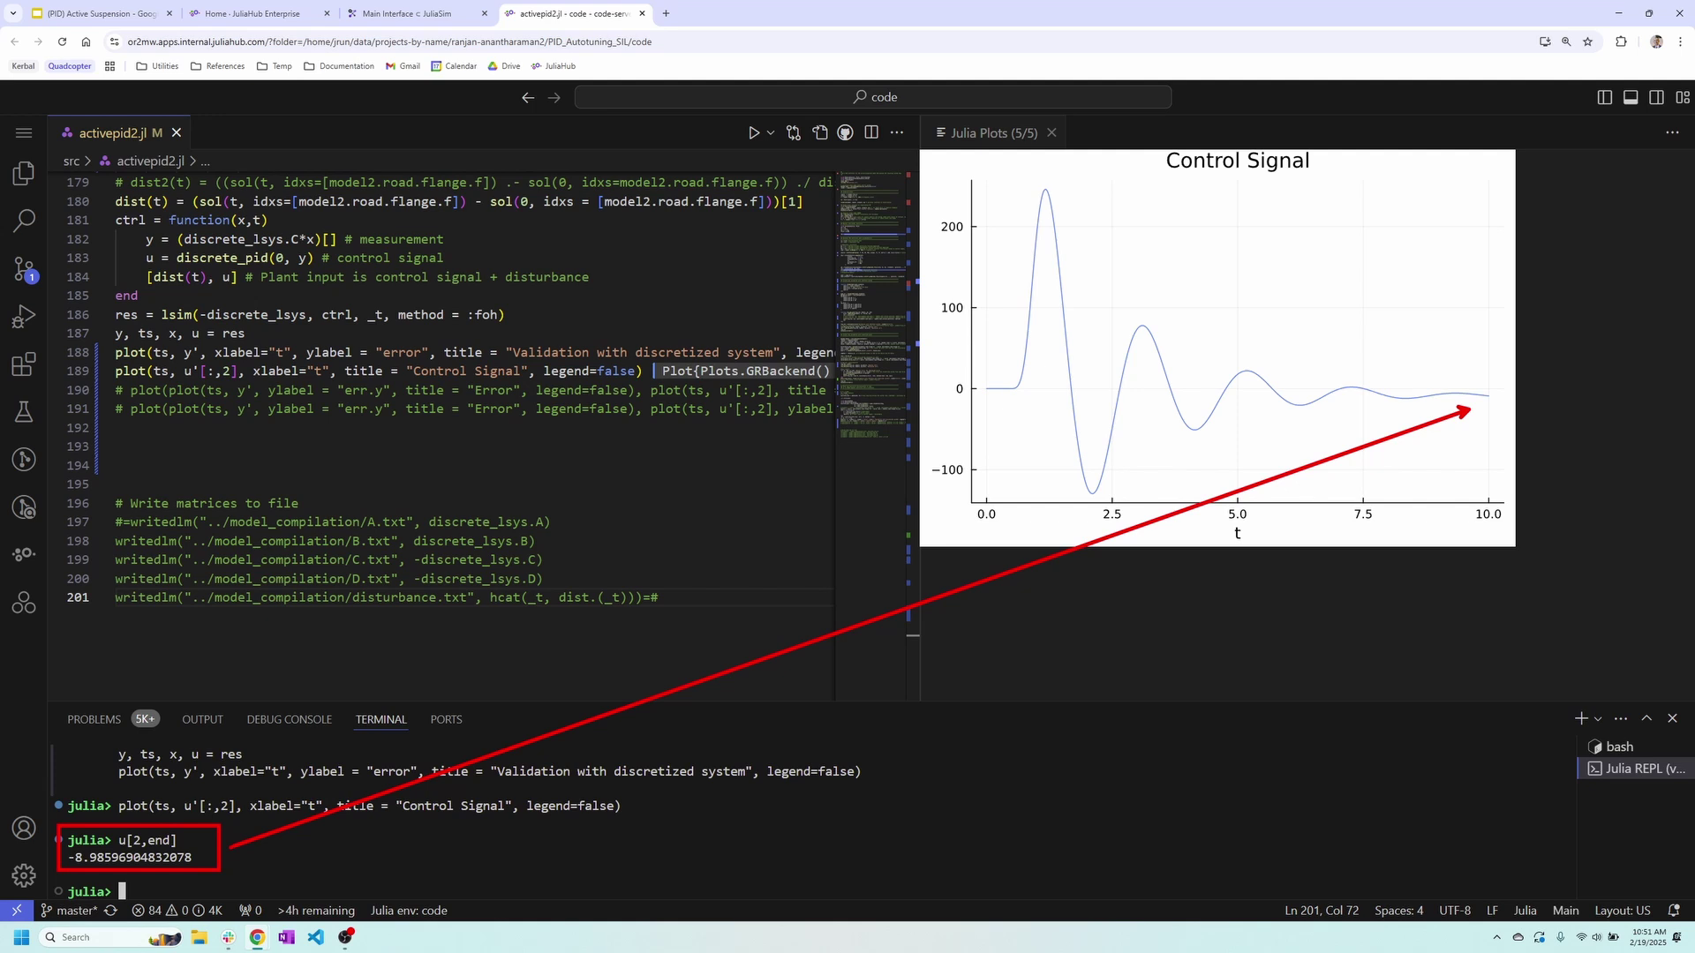
mouse_move(1476, 488)
left_mouse_down()
mouse_move(1520, 525)
mouse_move(1491, 486)
left_mouse_up()
key("Escape")
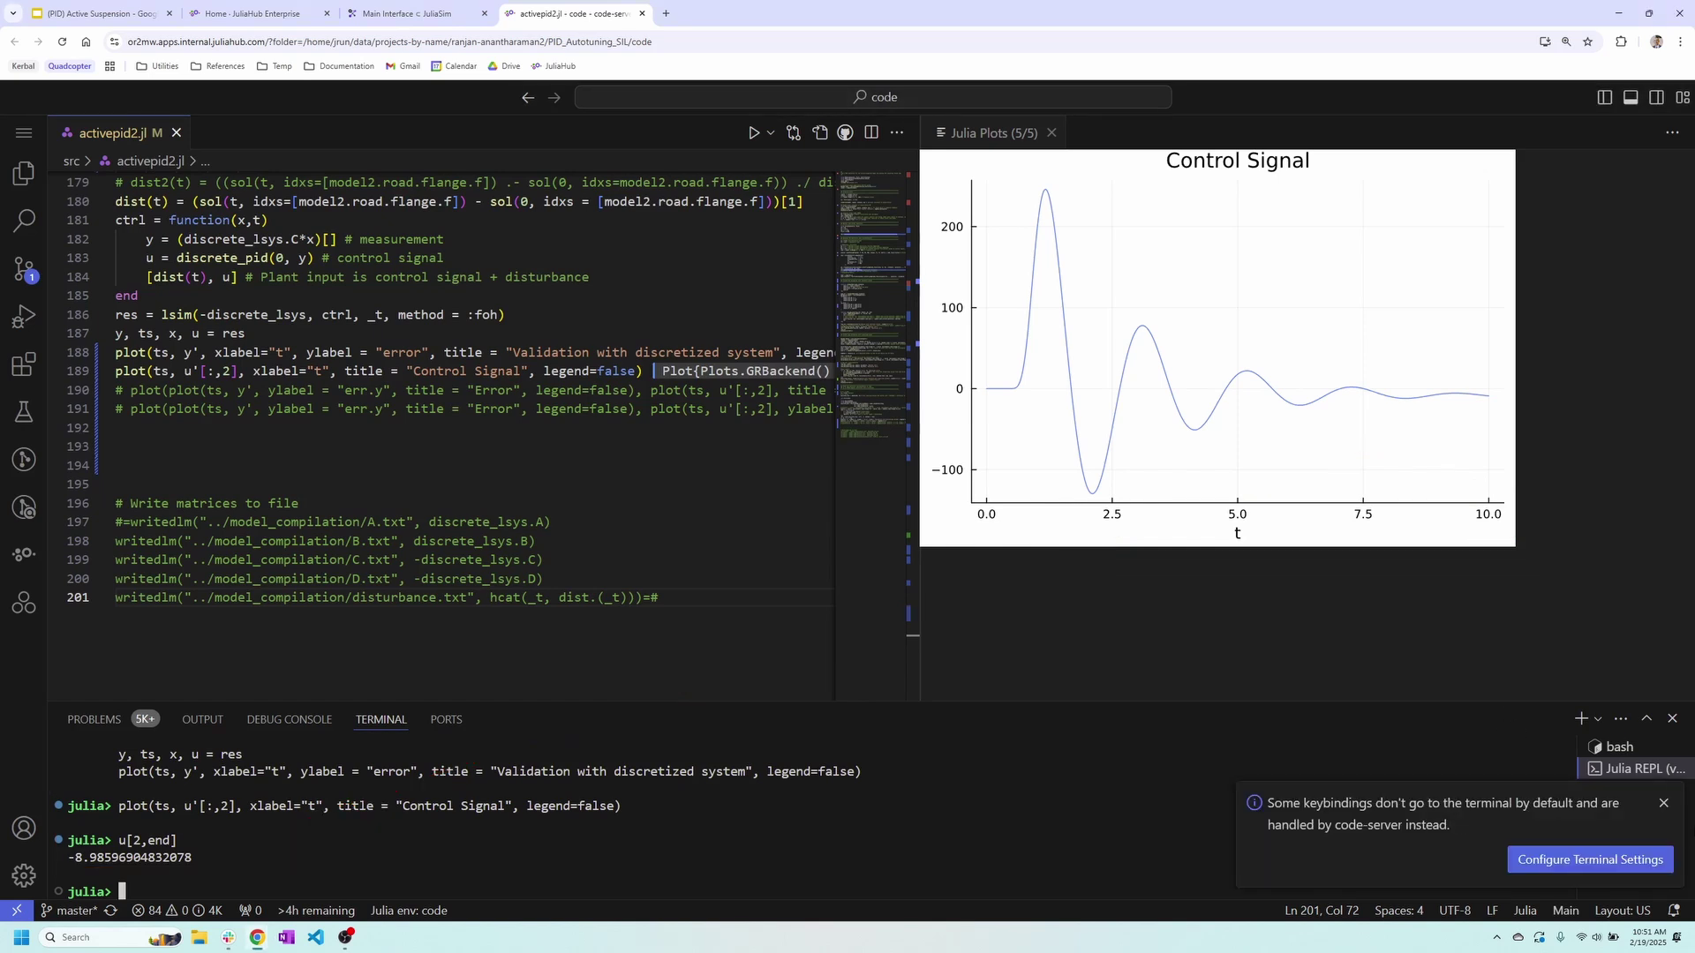
Dismiss the keybindings notification, open a new bash terminal and change to the model_compilation directory
left_click(1664, 802)
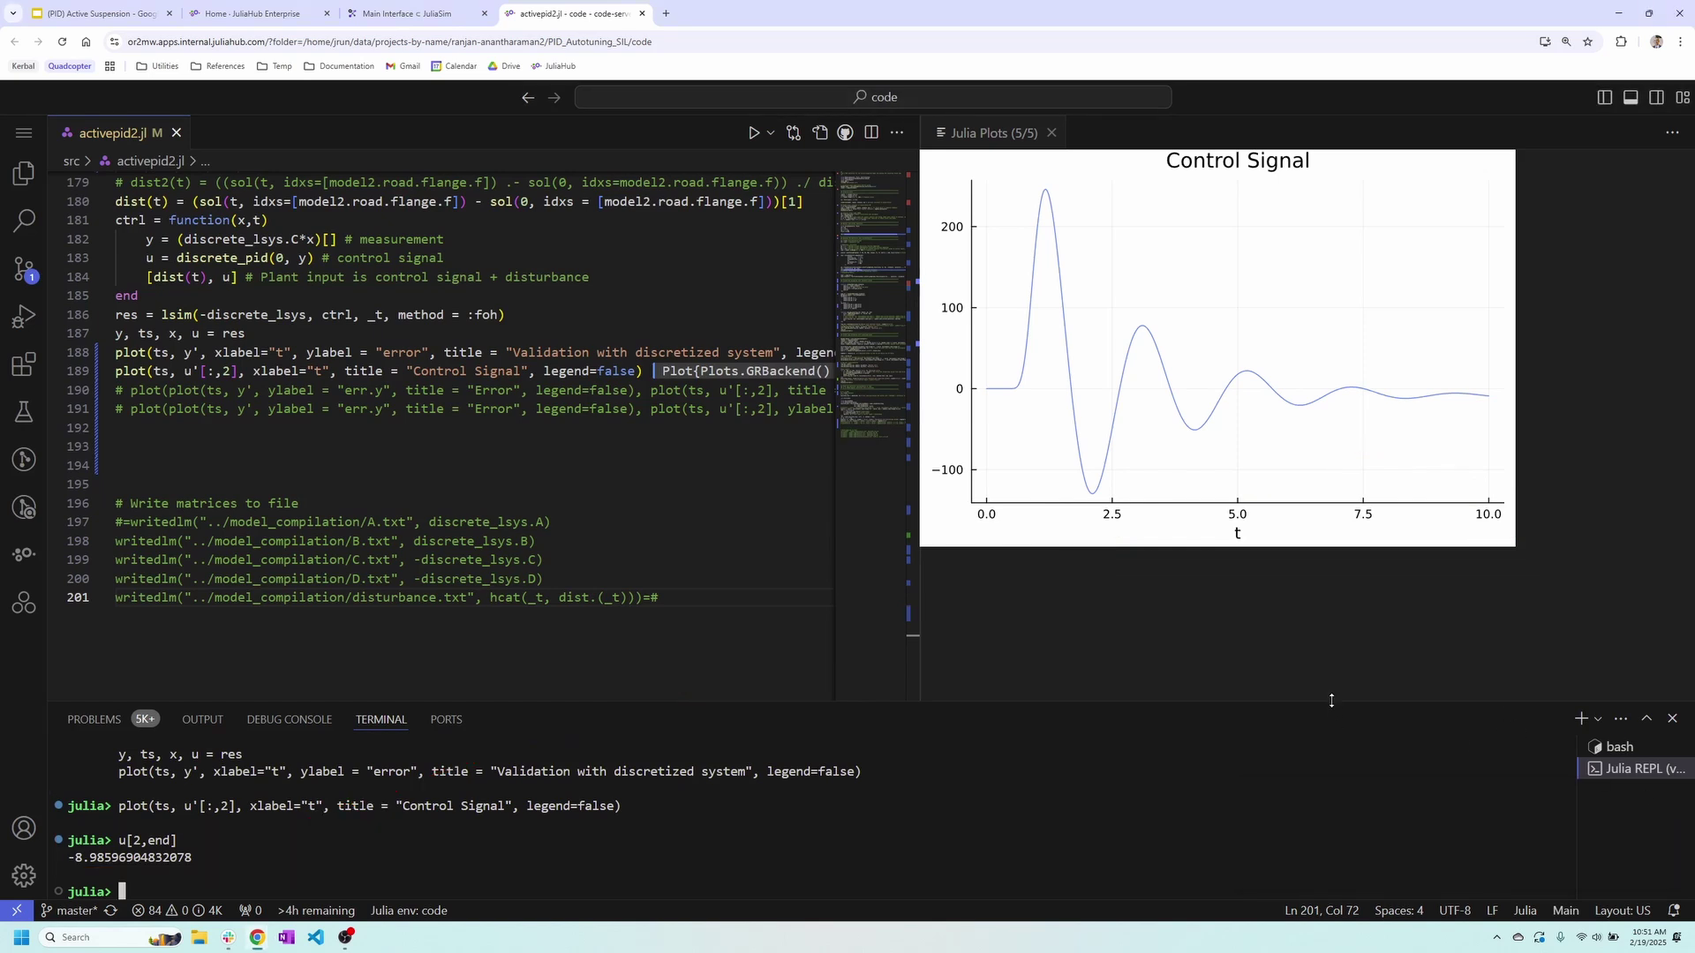
left_click_drag(1331, 700, 1333, 686)
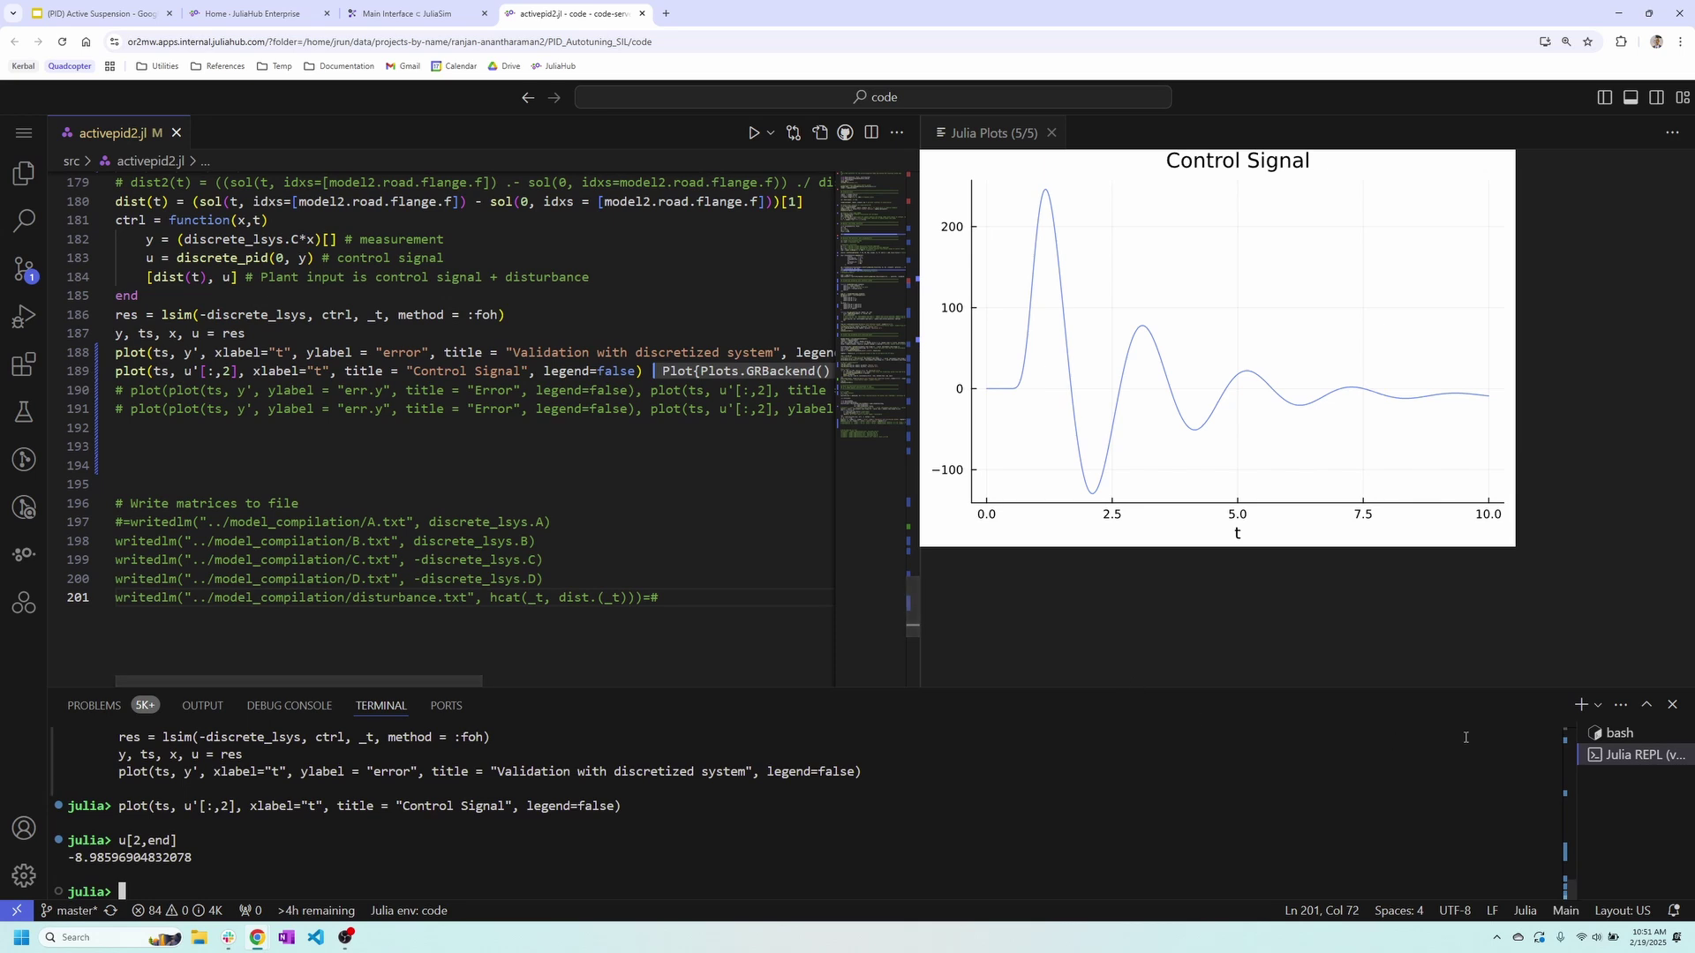
left_click(1583, 707)
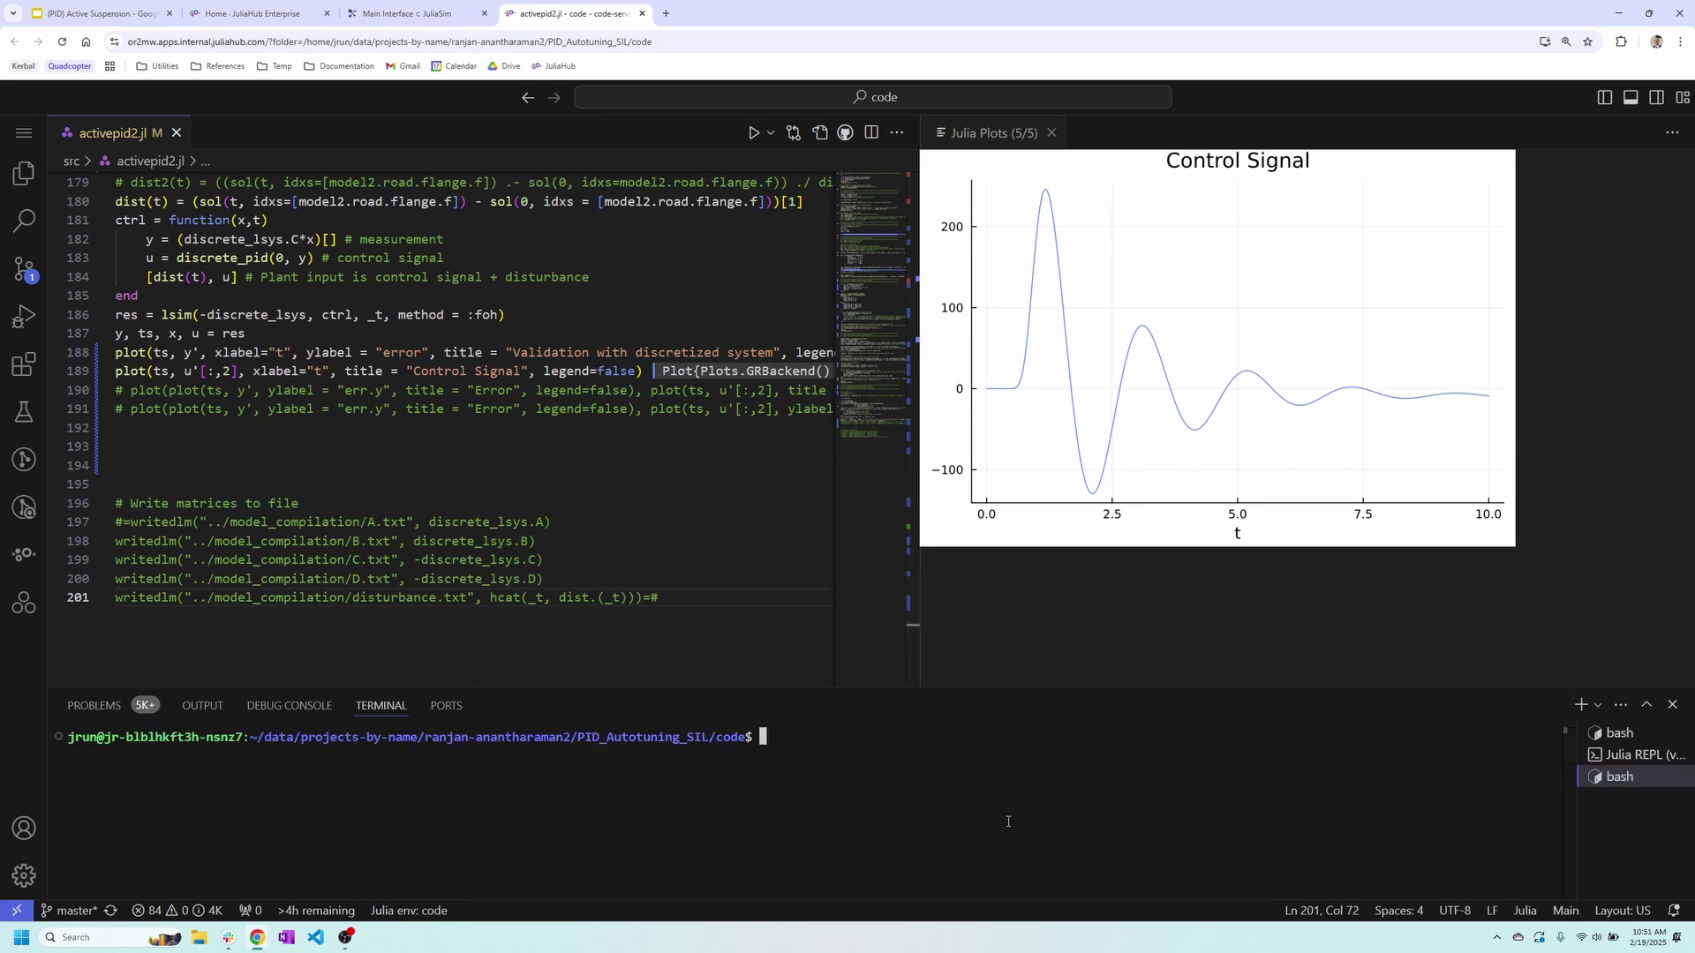
type("cd mod")
key("Tab")
key("Return")
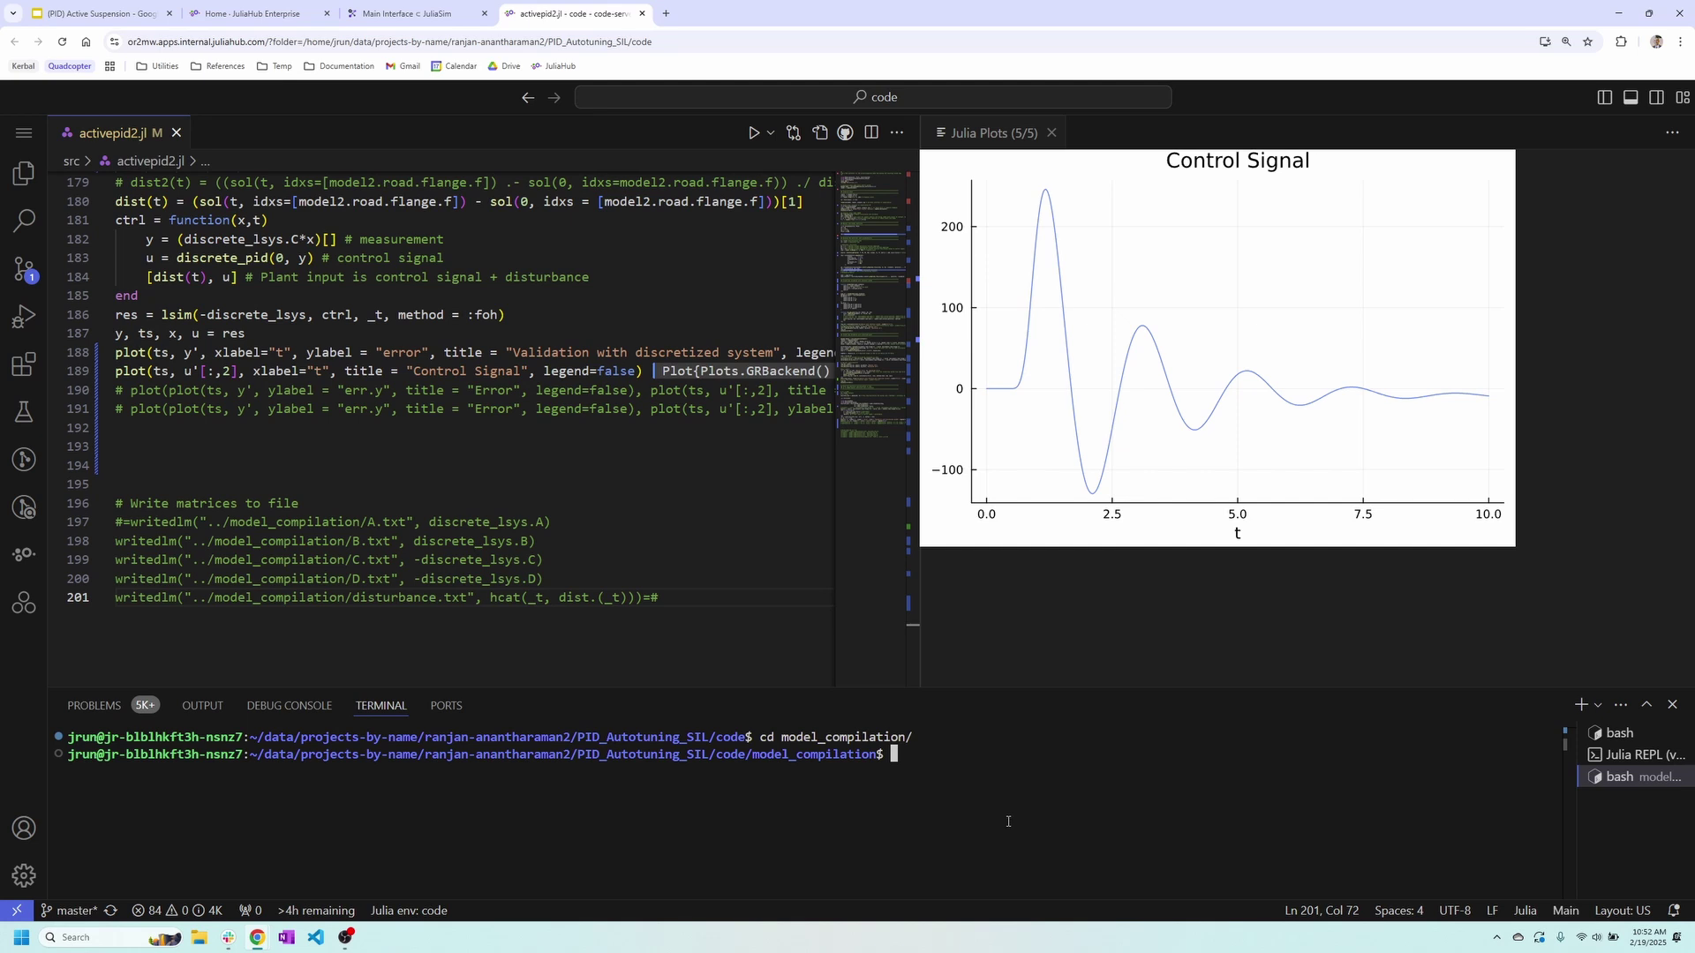
Run the compiled pid executable from the model_compilation directory
type("./pid")
key("Tab")
key("Return")
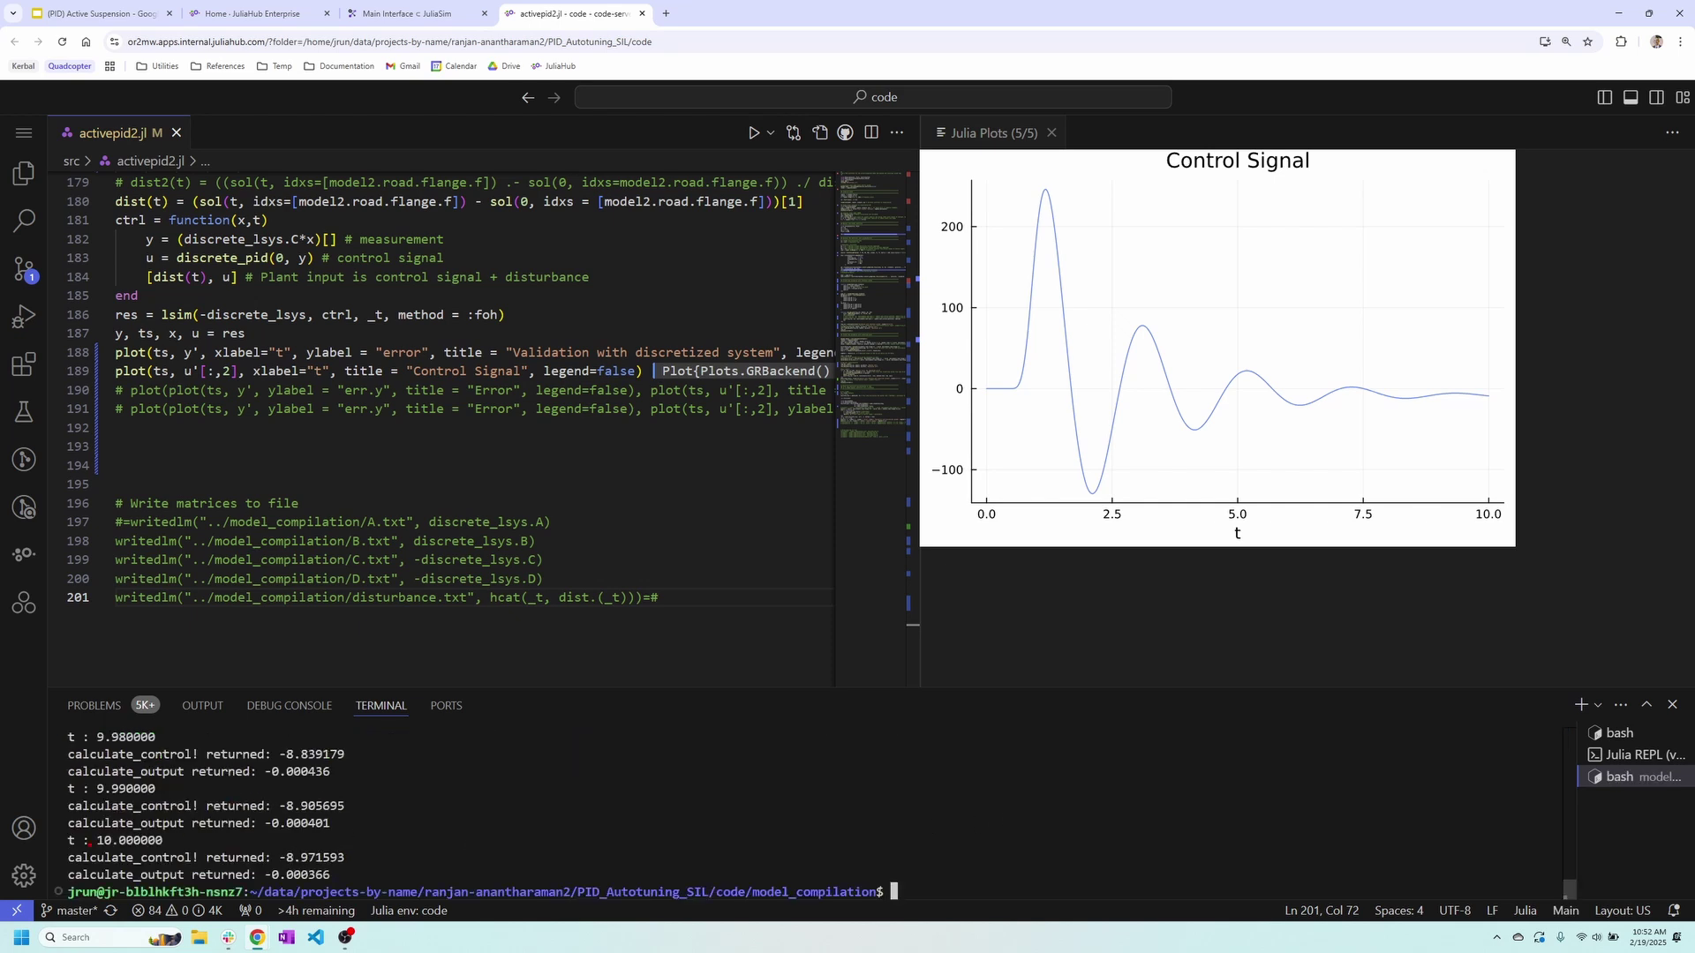
Compare the executable's calculate_control! output at t = 10 with the u[2,end] value in the Julia REPL
mouse_move(63, 830)
left_mouse_down()
mouse_move(101, 852)
mouse_move(175, 853)
left_mouse_up()
left_click_drag(356, 847, 281, 870)
left_click(1608, 756)
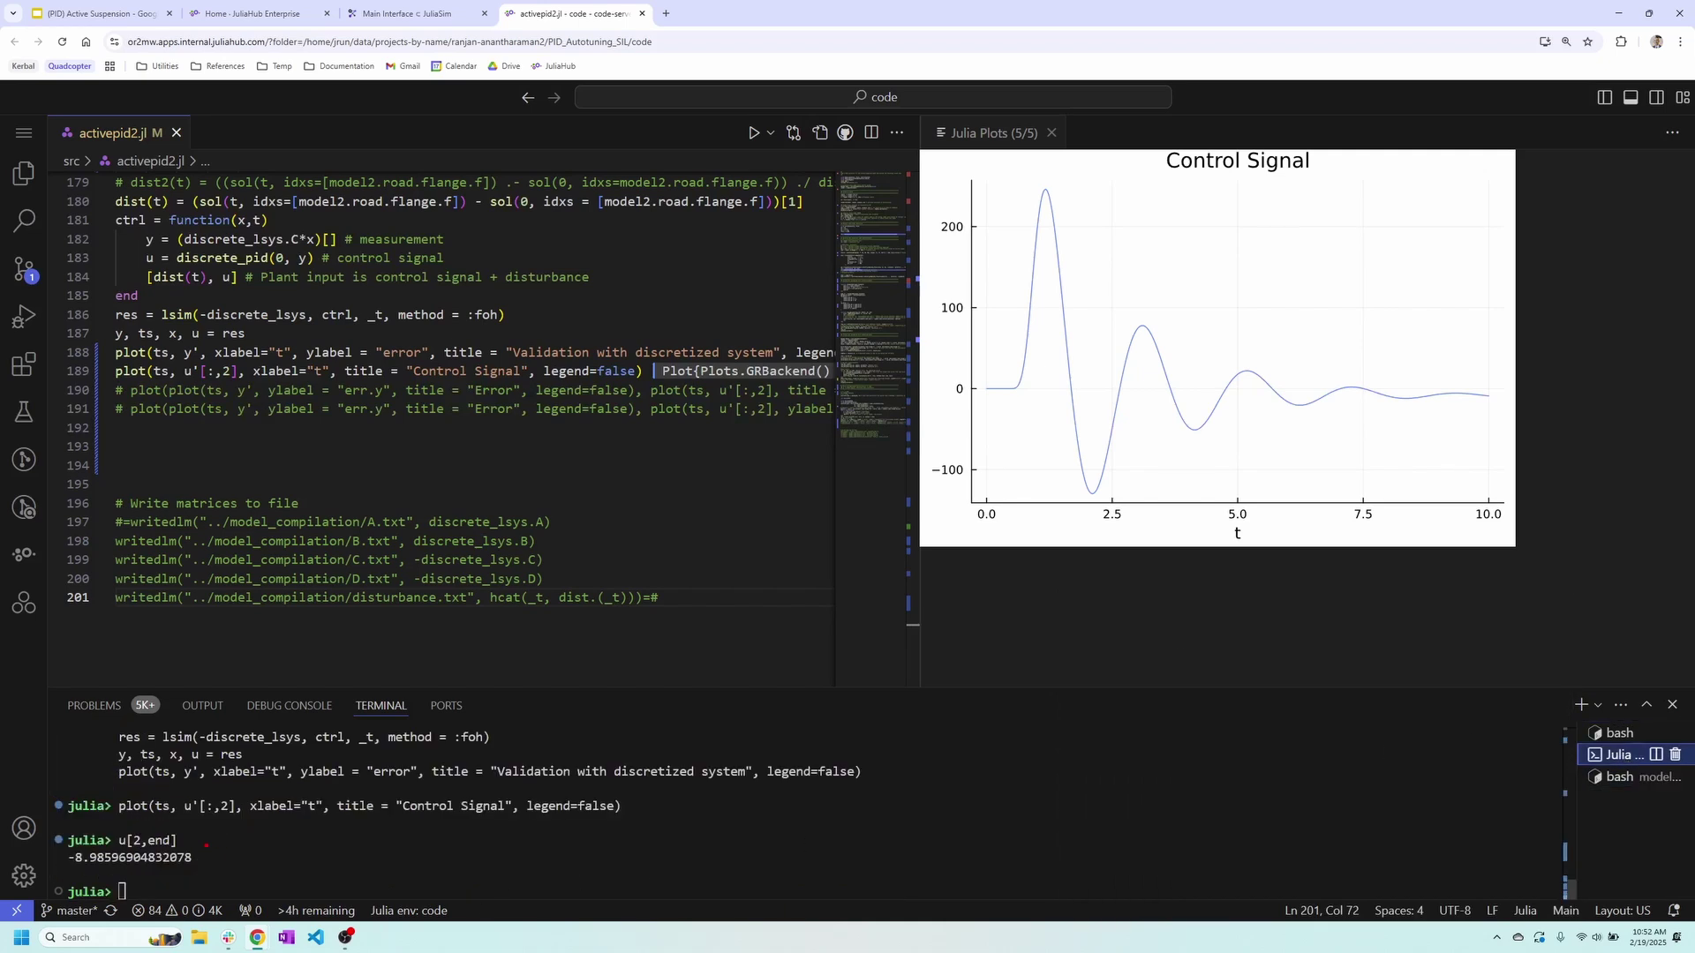
left_click_drag(206, 844, 58, 872)
left_click_drag(208, 858, 69, 863)
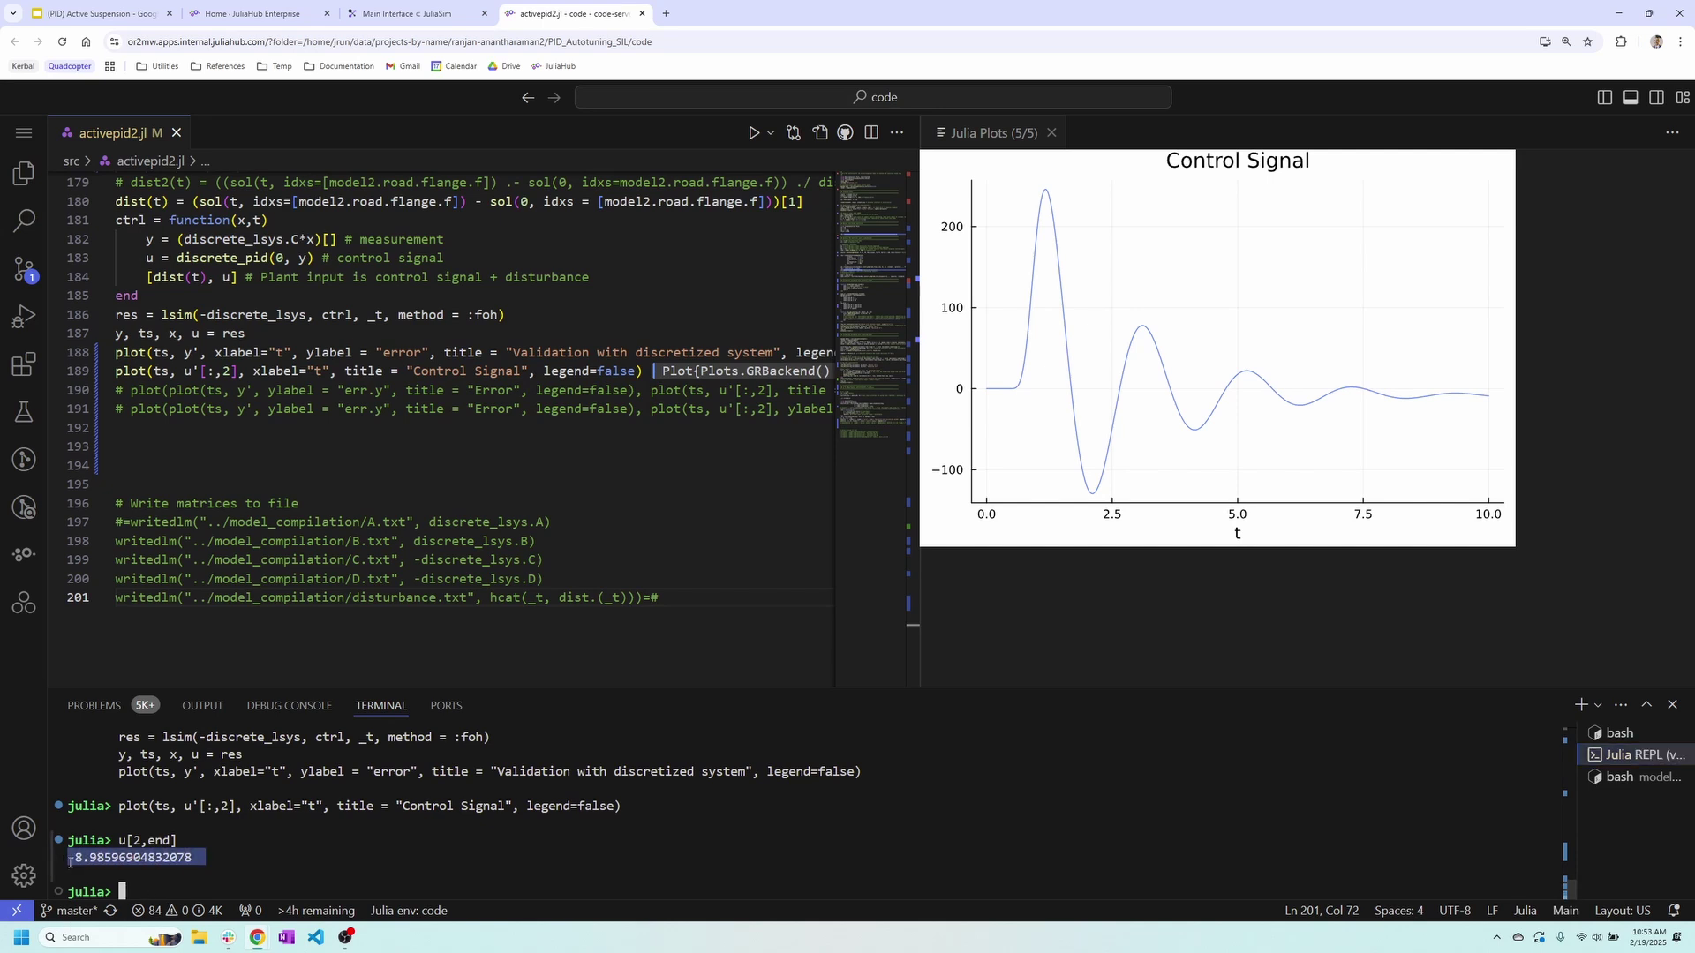
left_click(1602, 779)
left_click_drag(371, 857, 279, 858)
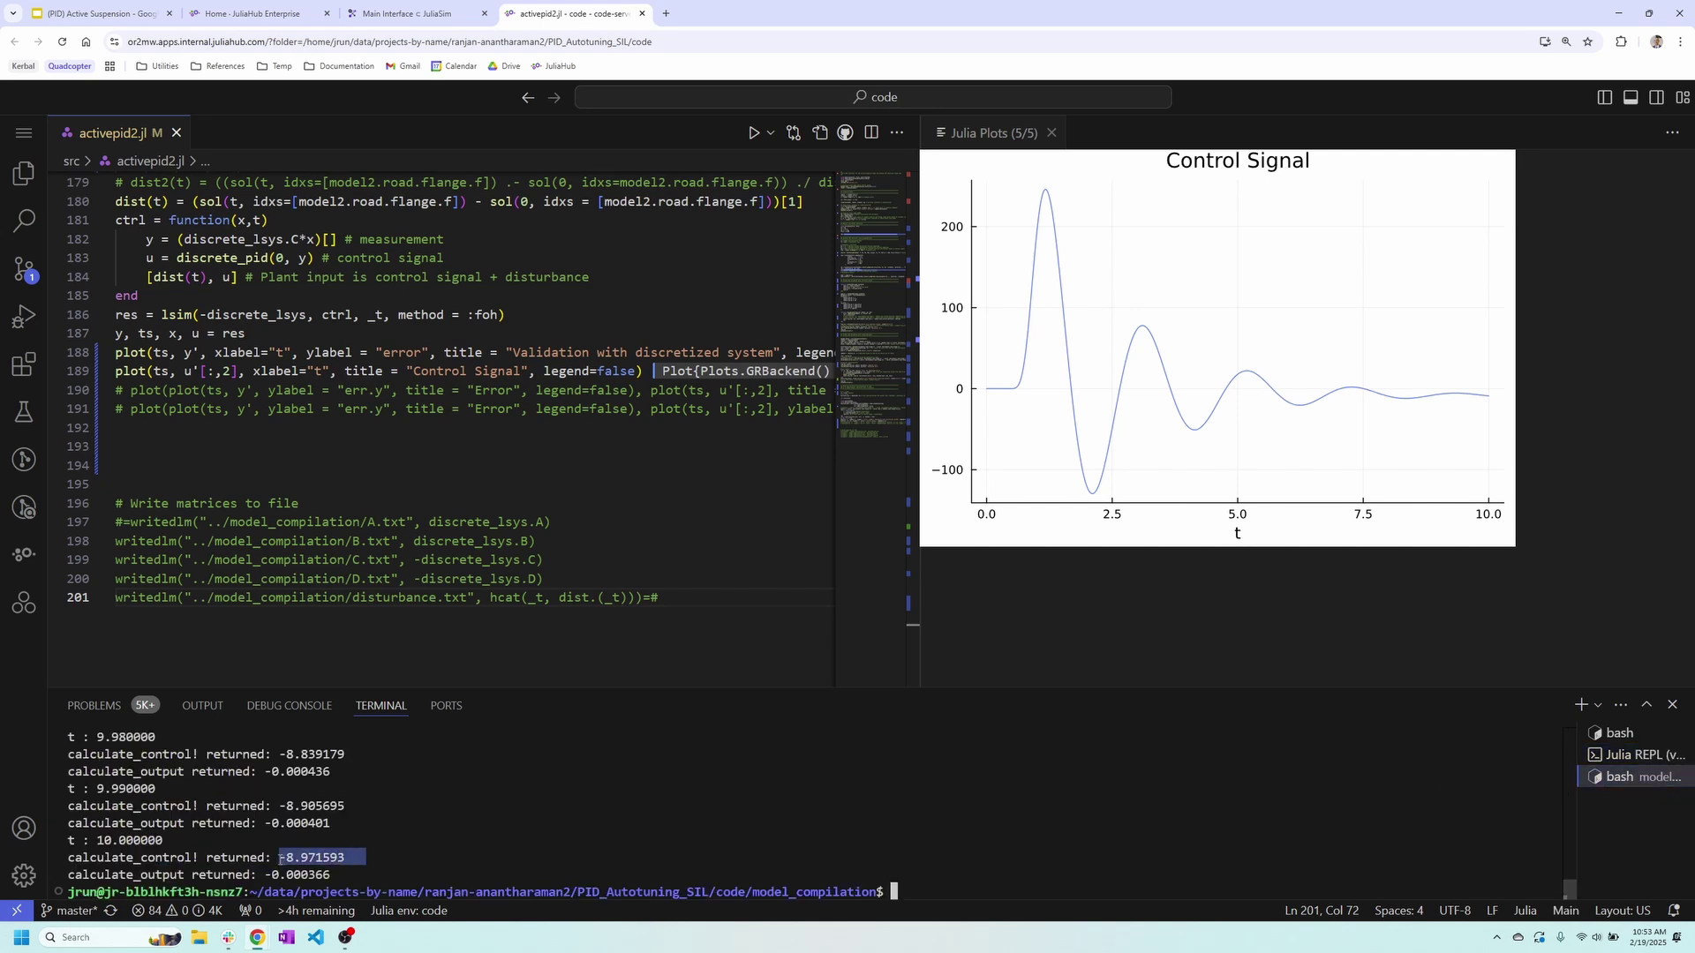
left_click(485, 862)
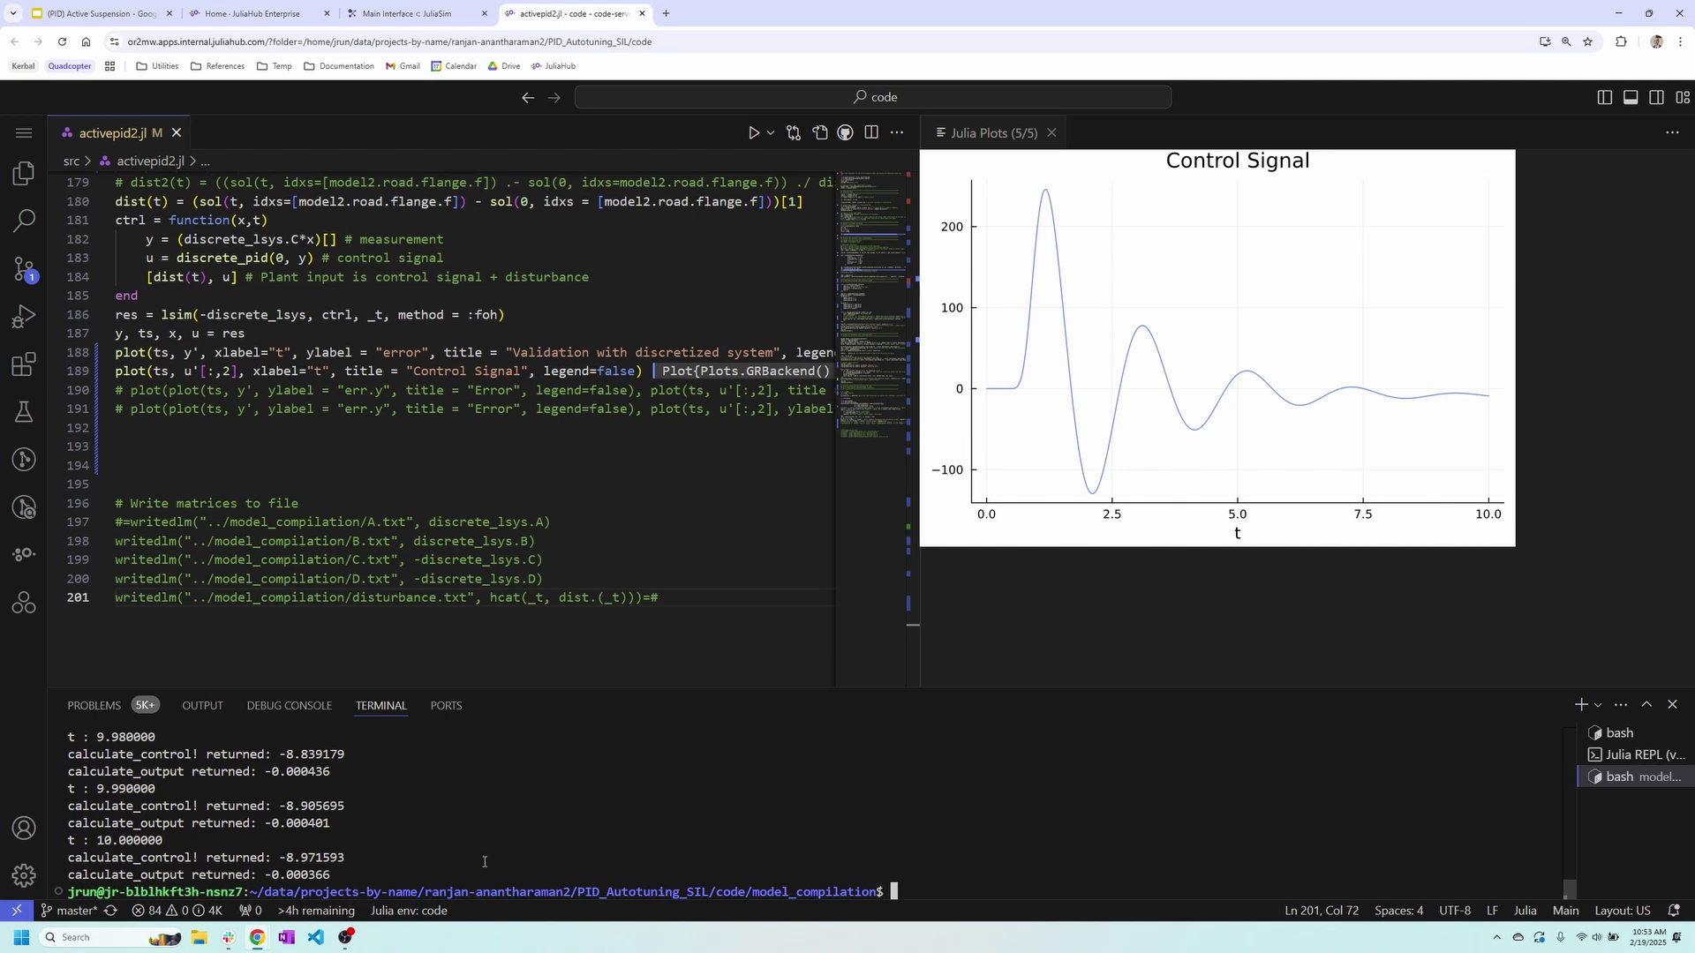
Switch to the (PID) Active Suspension presentation in Google Slides and start the slideshow from slide 6
left_click(99, 13)
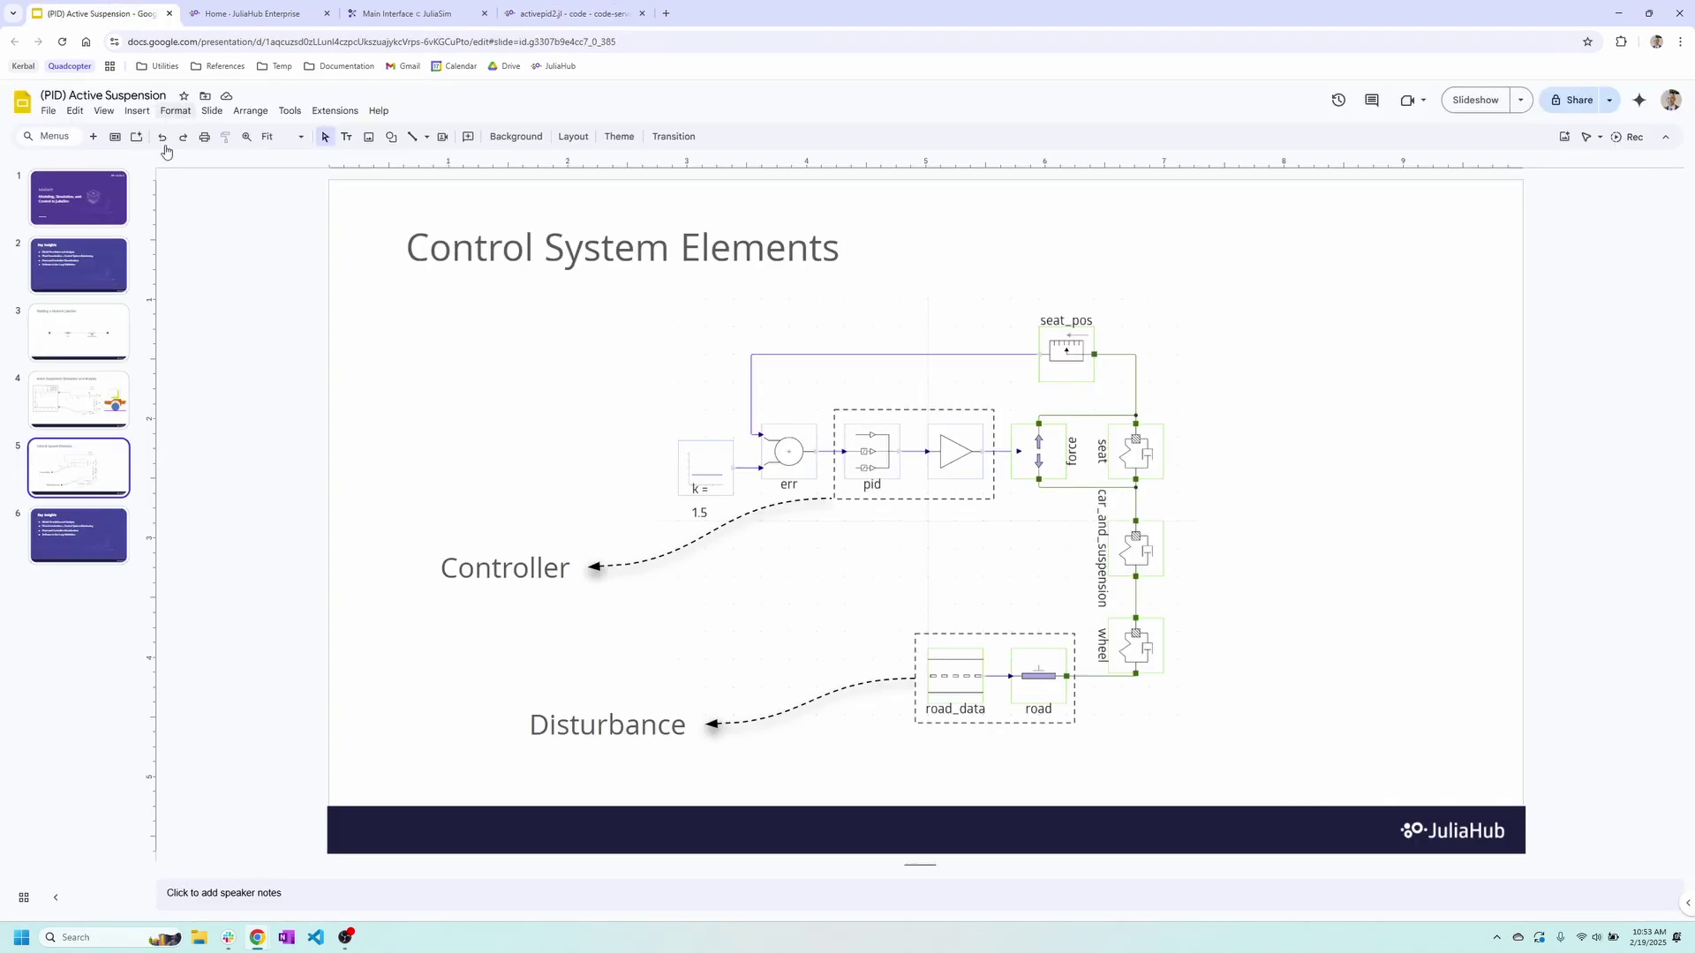
left_click(98, 519)
left_click(1499, 99)
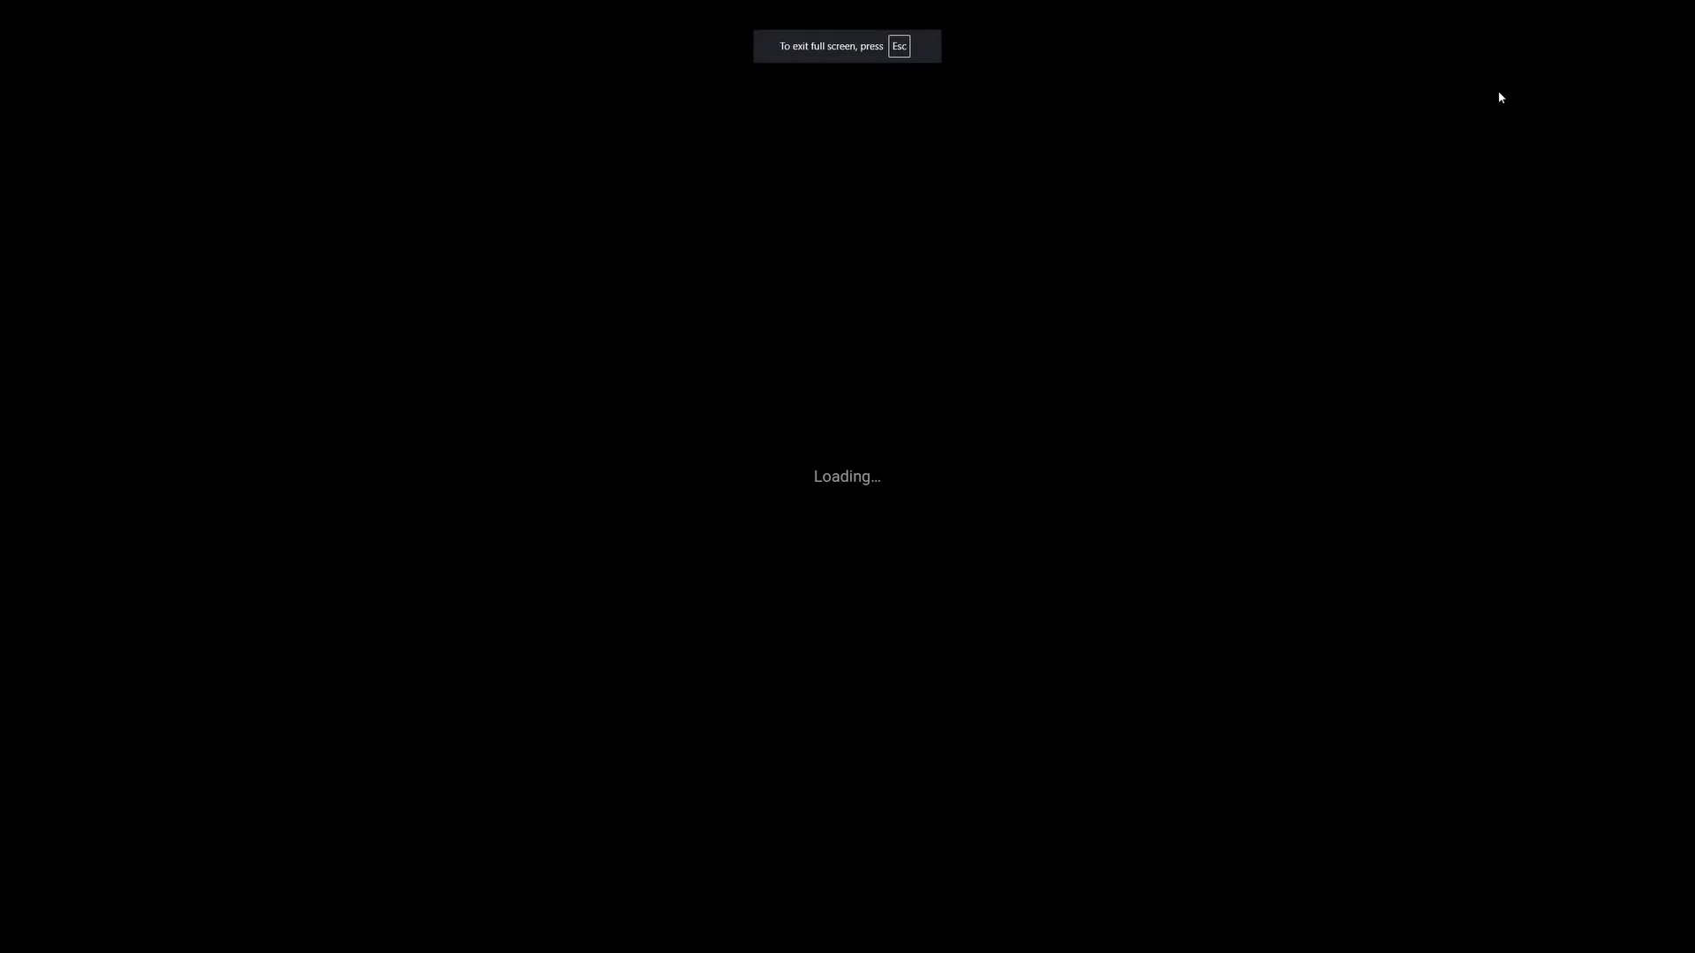